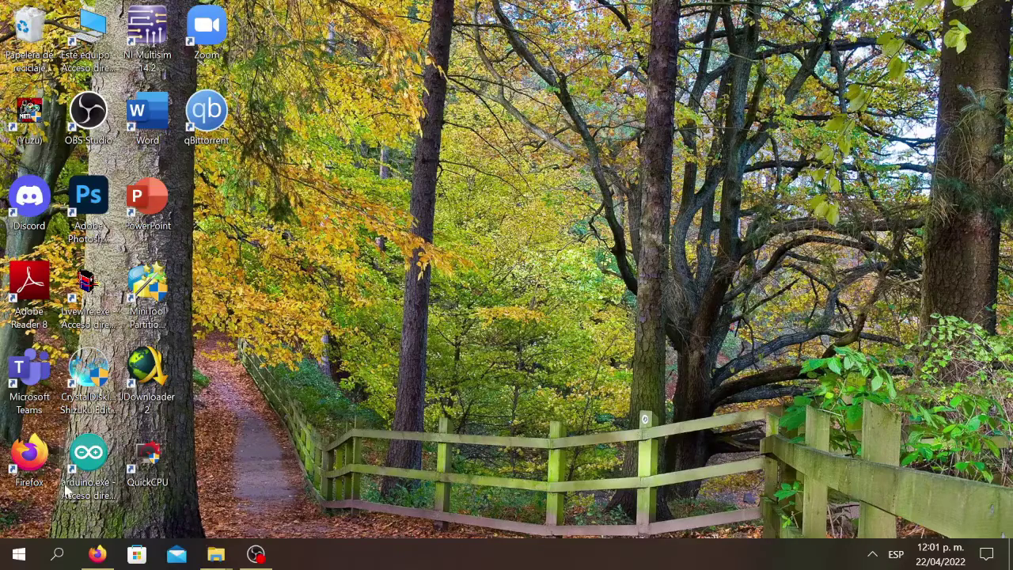
Switch to Firefox and browse the logo image results for "editores de video".
left_click(96, 554)
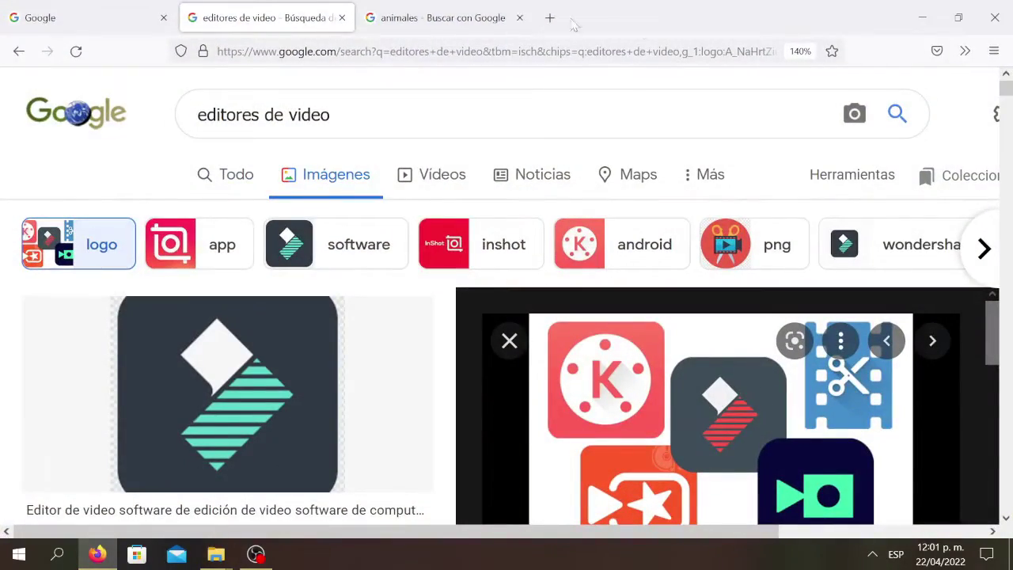
scroll(943, 407, "down", 3)
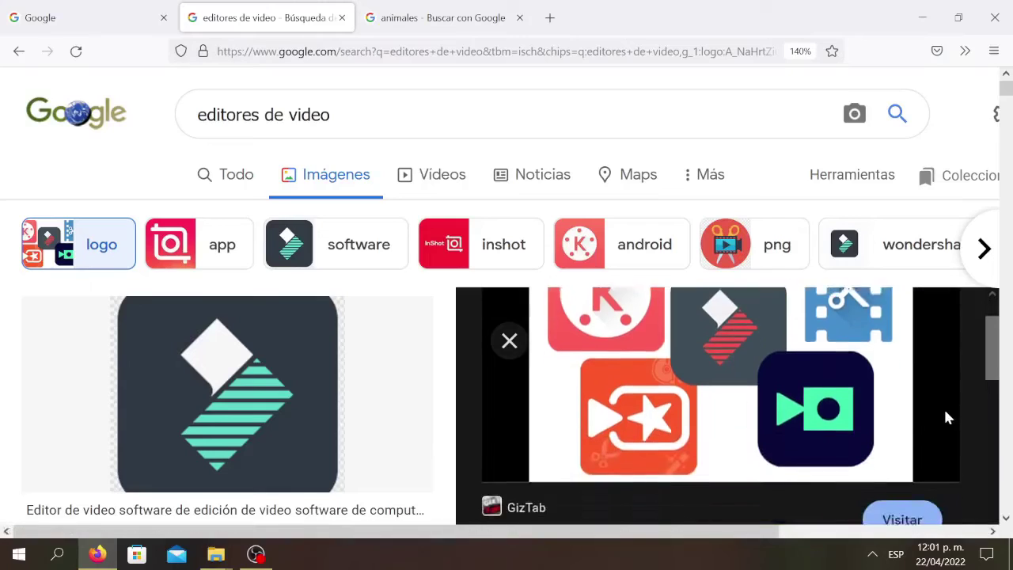
scroll(676, 430, "up", 3)
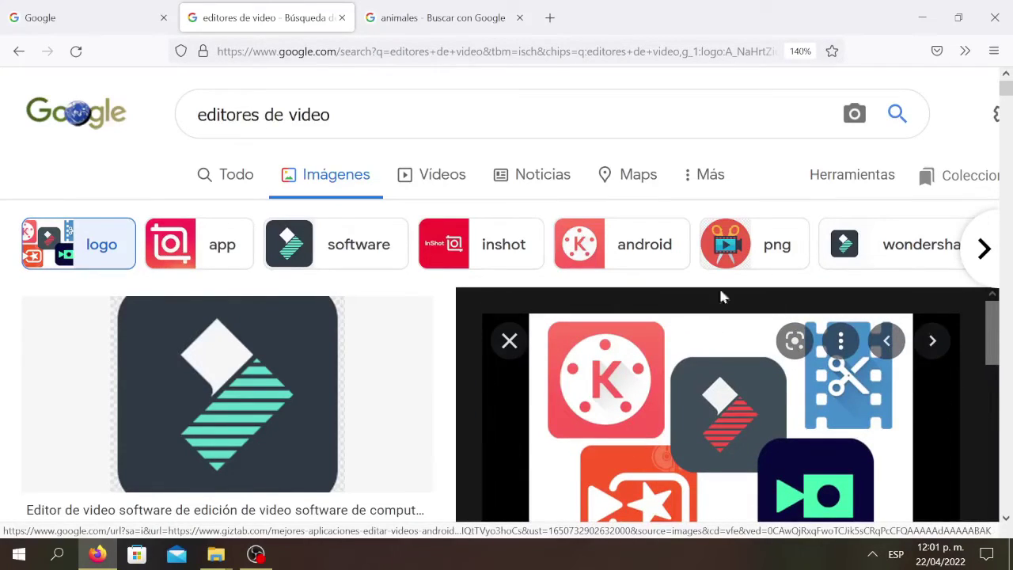
scroll(192, 411, "down", 3)
scroll(192, 412, "up", 3)
scroll(874, 370, "down", 3)
scroll(874, 369, "down", 10)
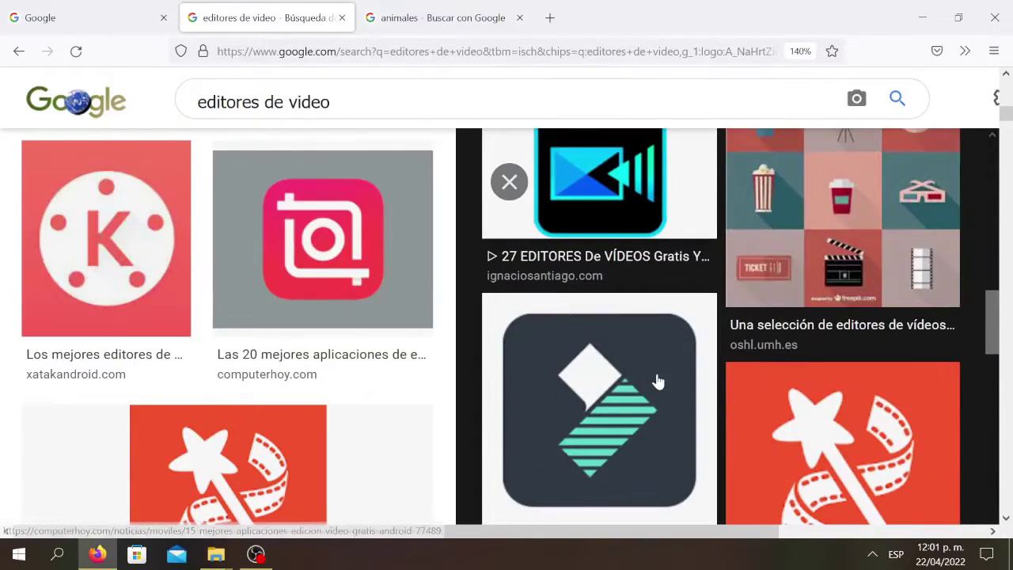
scroll(146, 298, "down", 10)
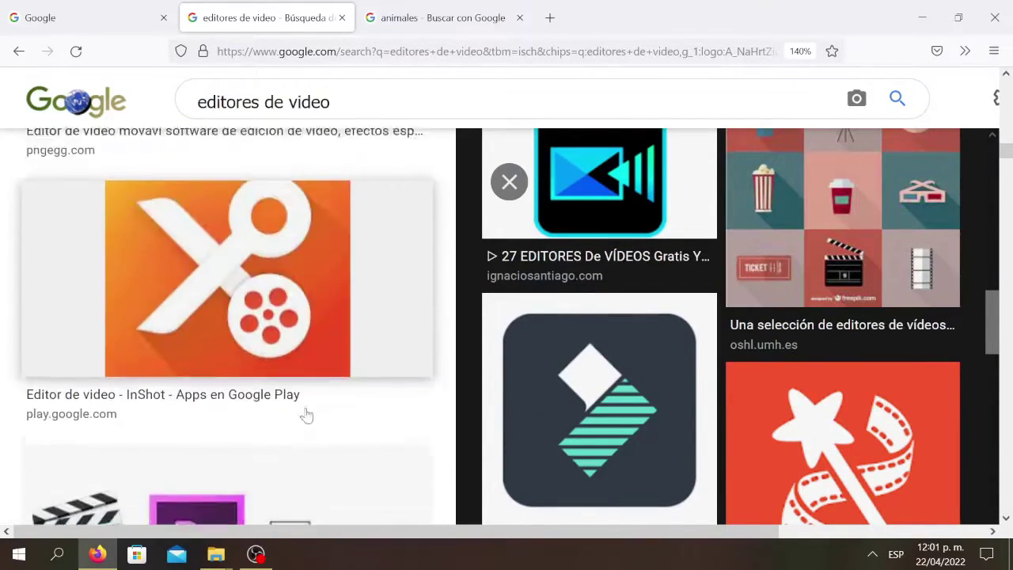
scroll(158, 333, "down", 5)
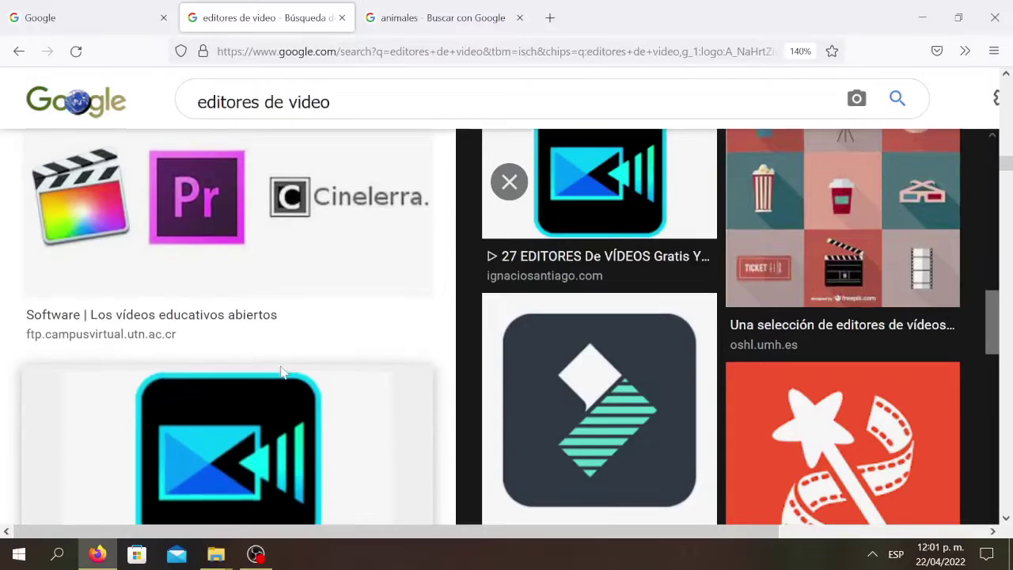
Preview the "Software | Los vídeos educativos abiertos" image result and look through its related images.
left_click(242, 355)
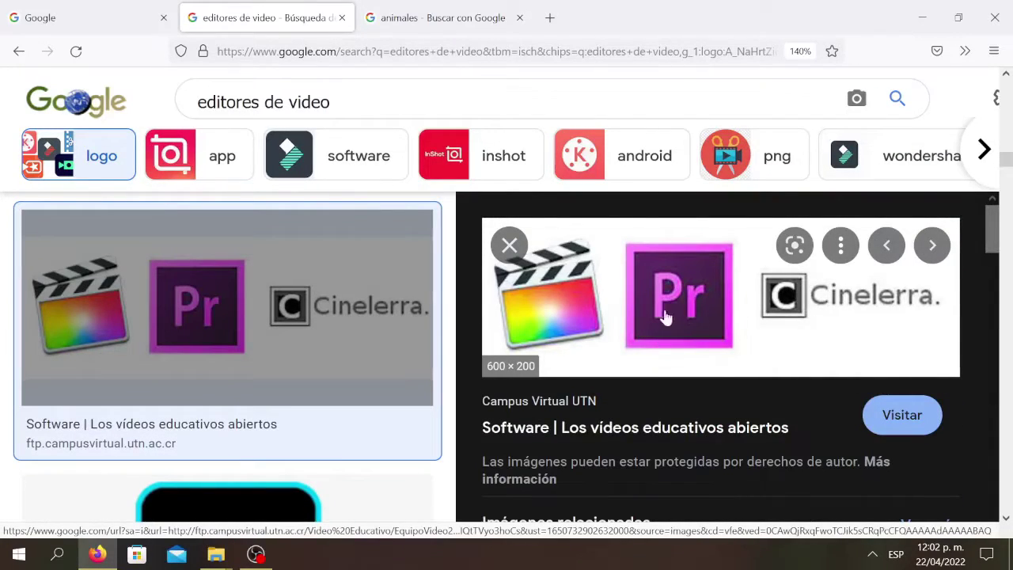
scroll(718, 434, "down", 3)
scroll(718, 434, "down", 3)
scroll(718, 435, "up", 3)
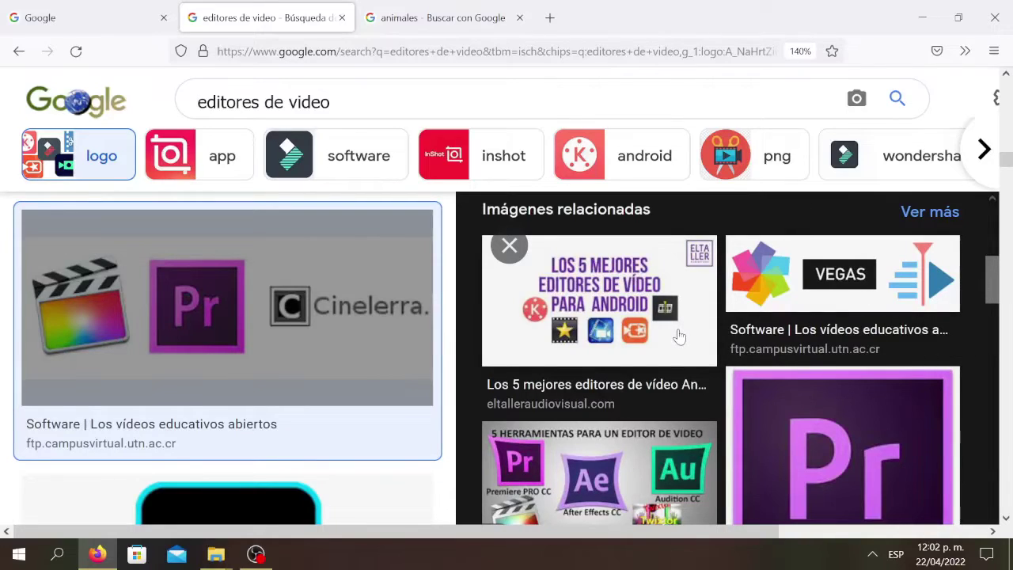
scroll(612, 450, "down", 3)
scroll(611, 451, "down", 2)
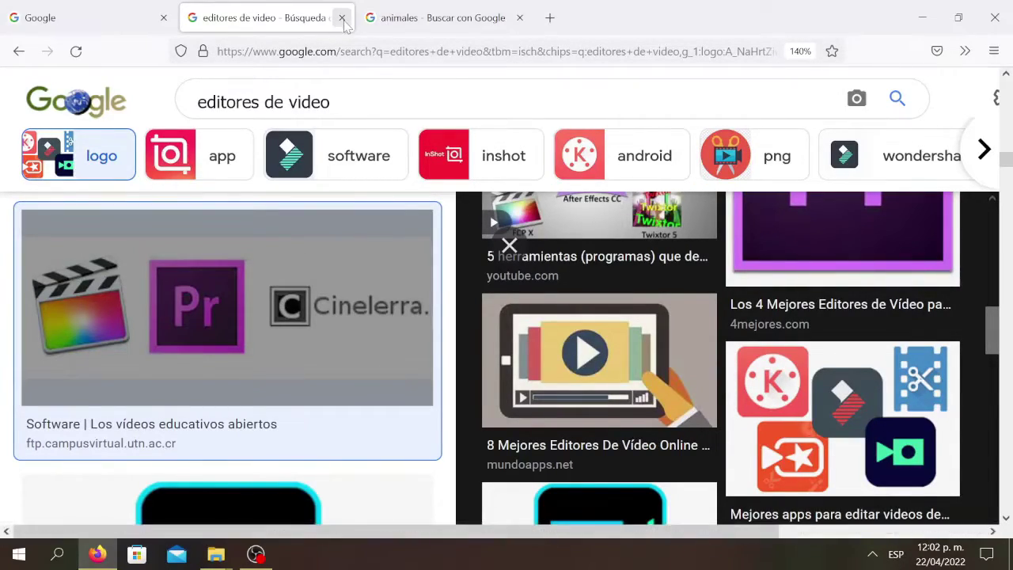
Search Google for kdenlive from the open Google home page and open the official Kdenlive website.
left_click(80, 28)
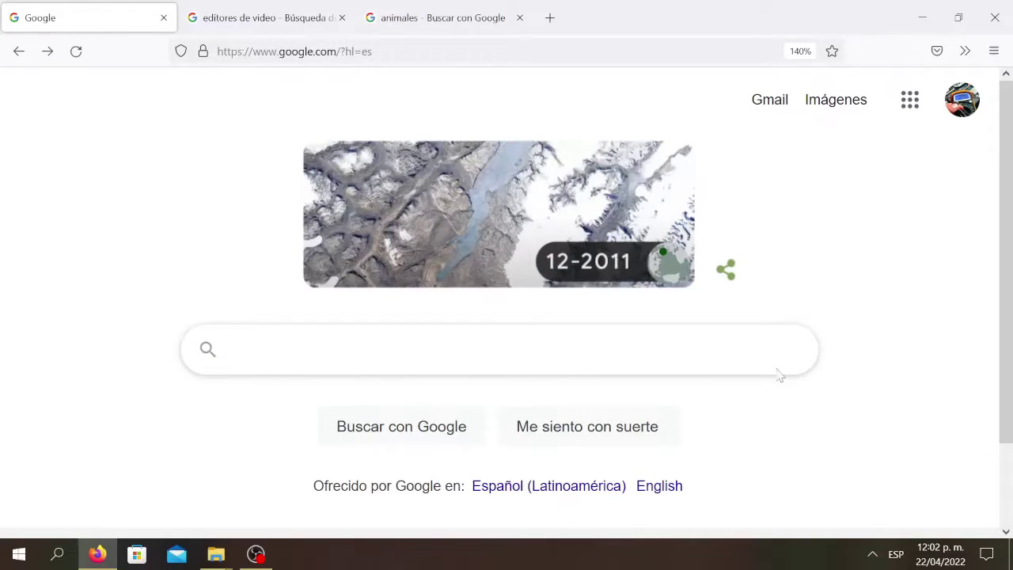
type("kde")
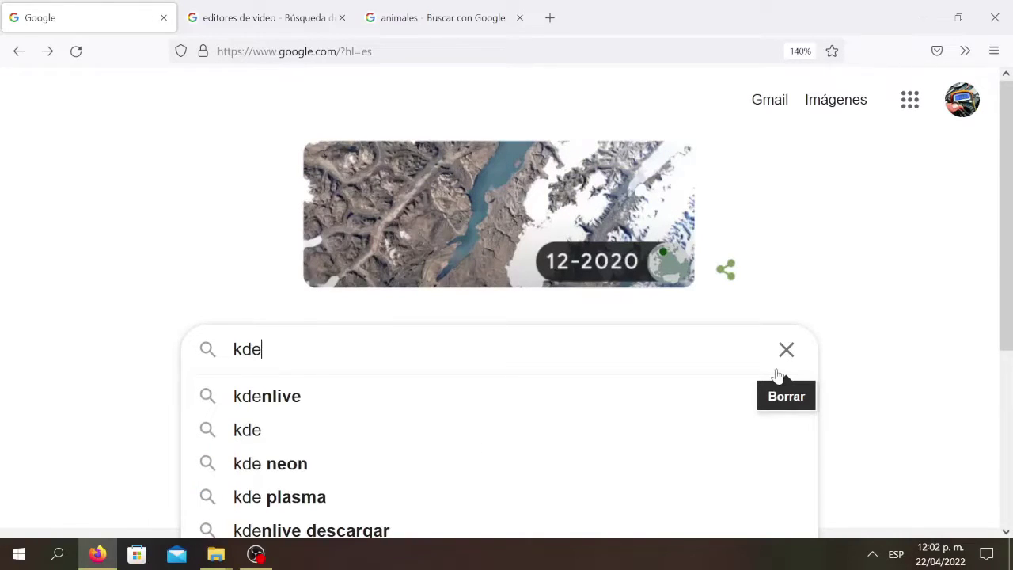
left_click(262, 396)
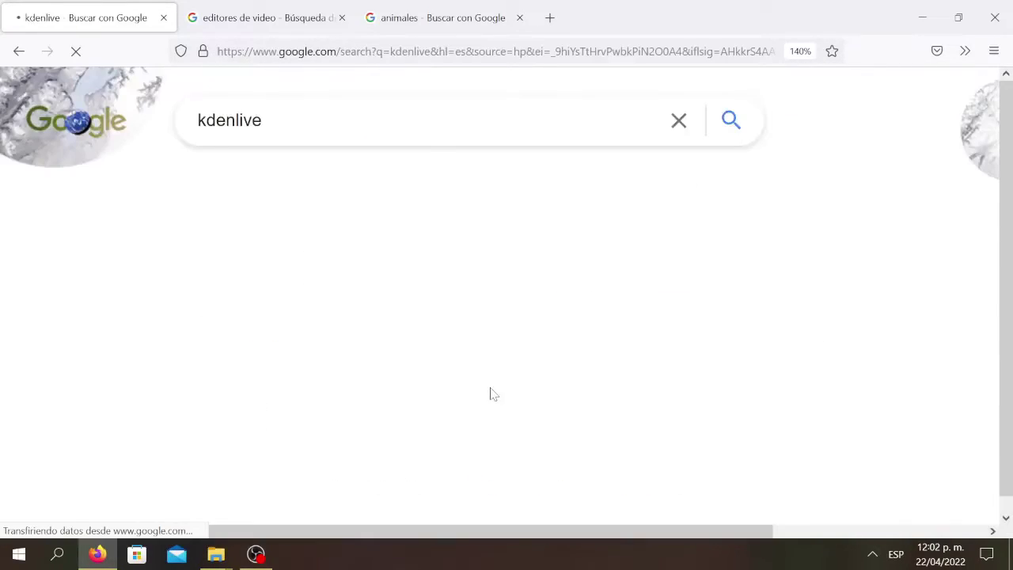
left_click(151, 318)
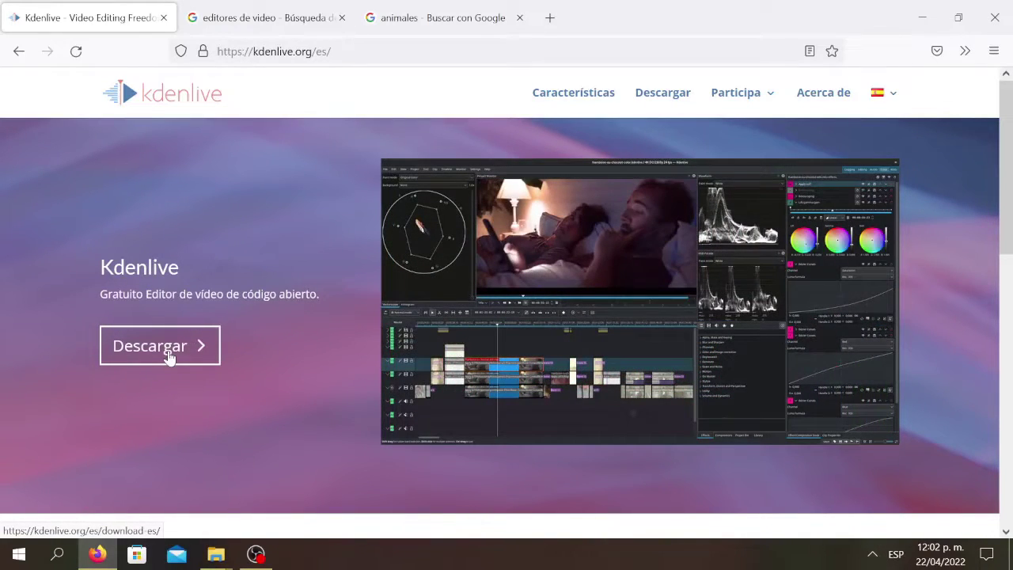
Open the site's Características page and highlight the phrase describing Kdenlive as an open-source video editing program.
left_click(577, 100)
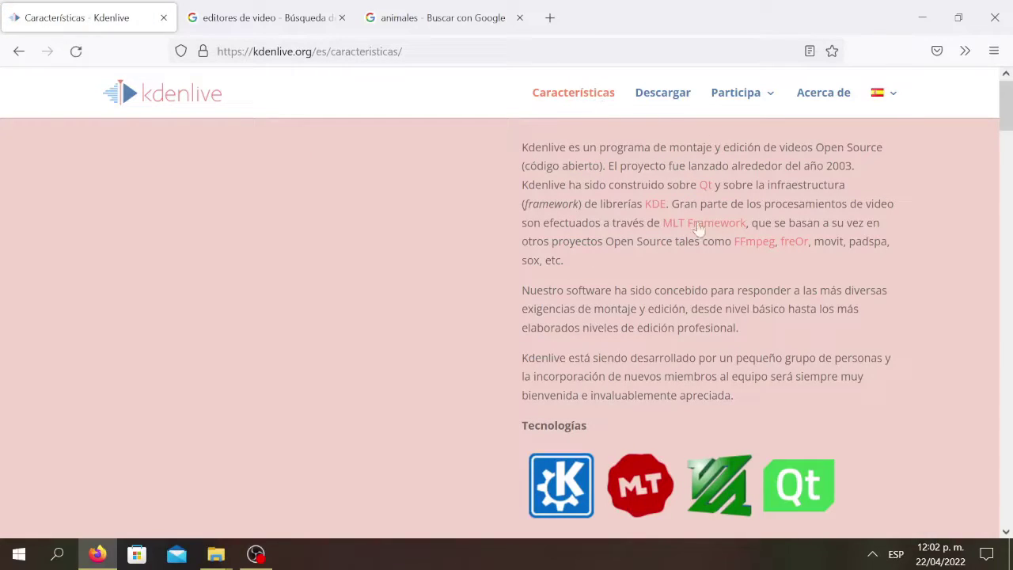
left_click_drag(574, 147, 604, 166)
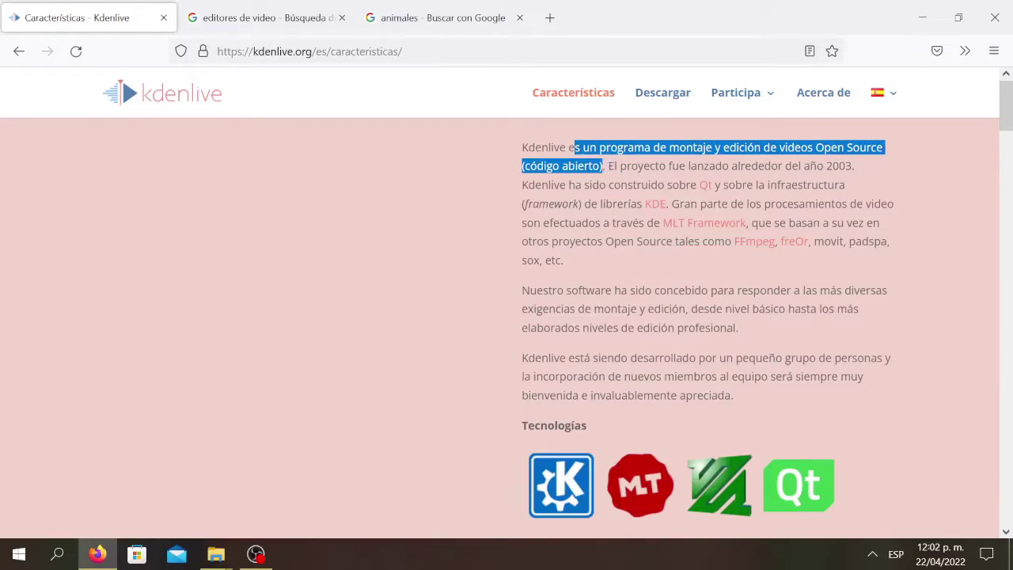
left_click(603, 166)
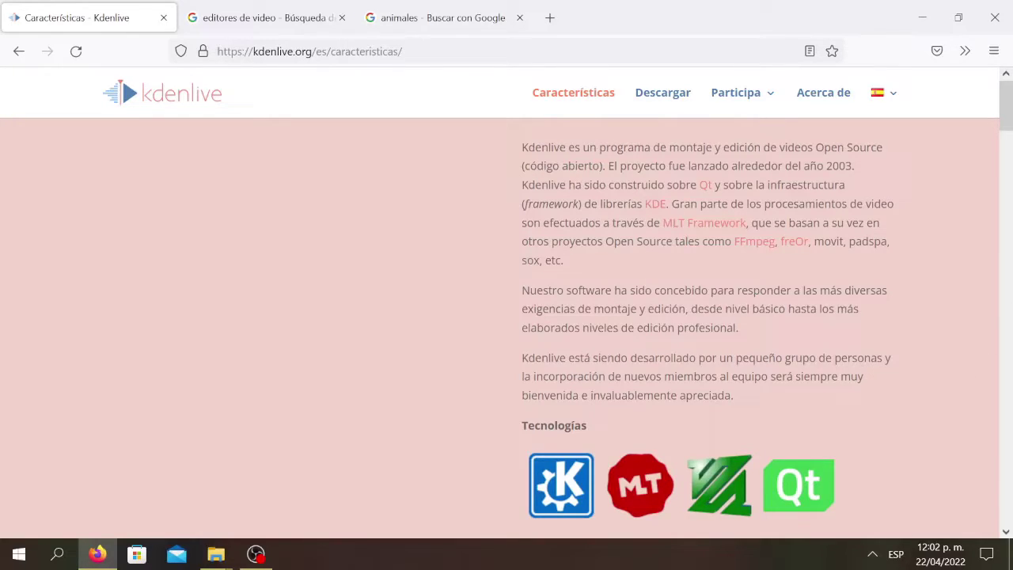
Review the features page sections on multi-track editing, supported video and audio formats, and configurable interface and shortcuts.
scroll(648, 345, "down", 2)
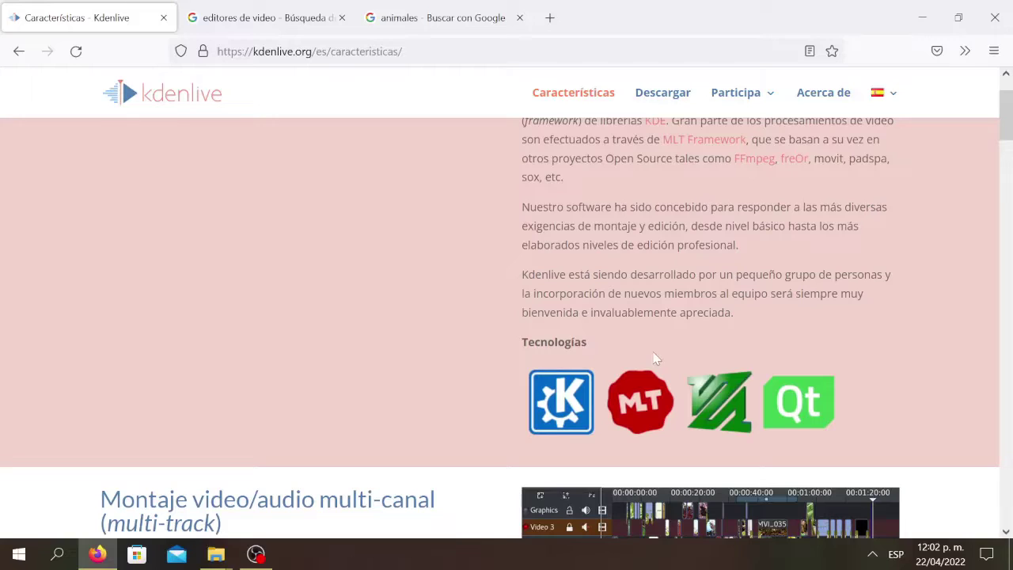
scroll(643, 348, "down", 2)
scroll(441, 343, "down", 4)
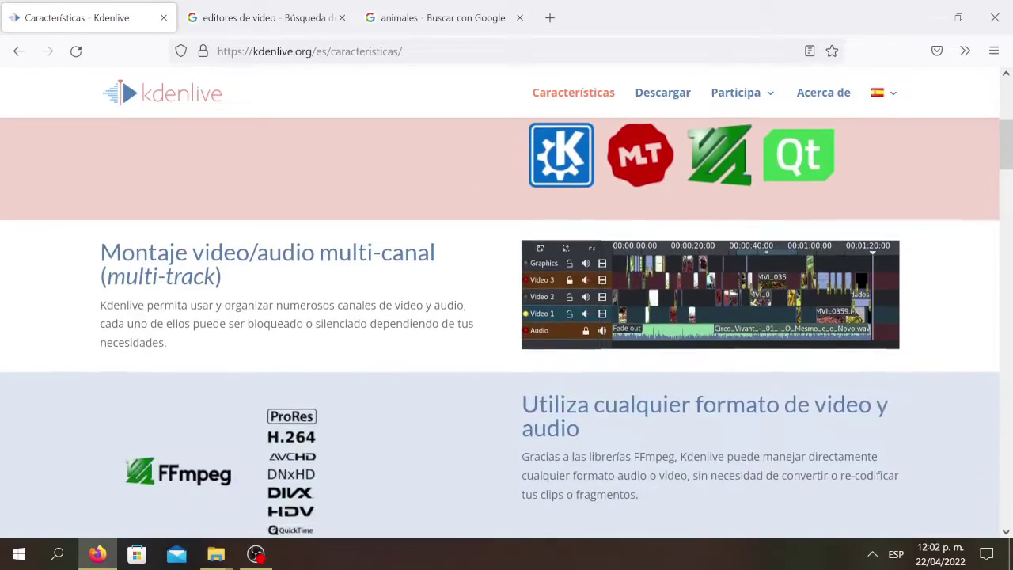
scroll(441, 343, "down", 4)
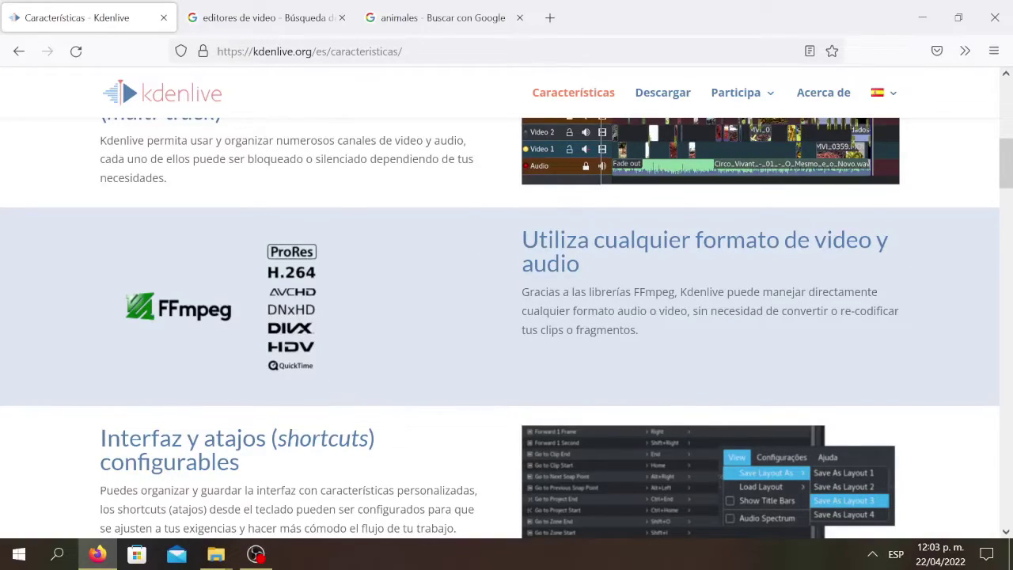
scroll(607, 350, "down", 2)
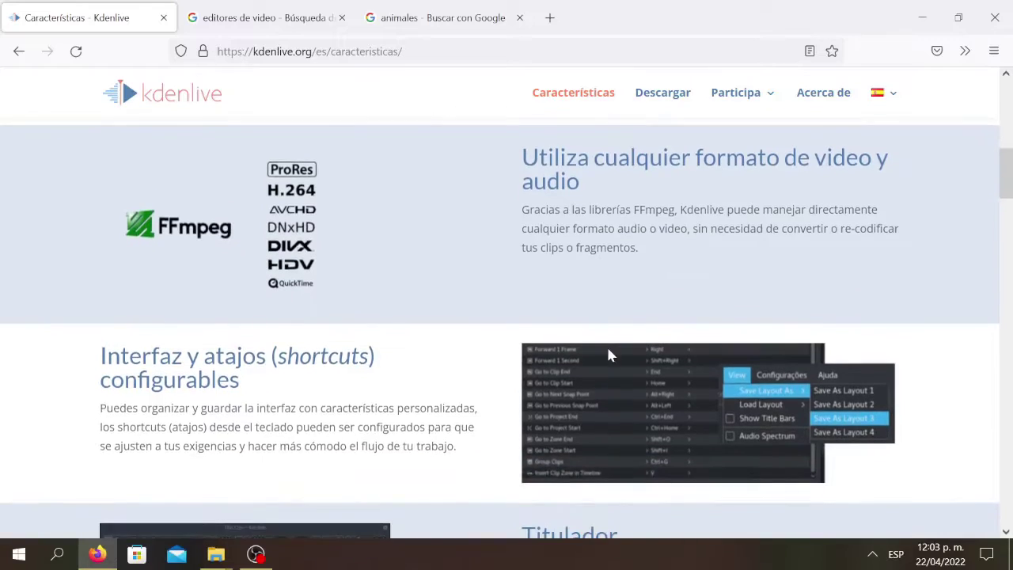
scroll(594, 332, "down", 2)
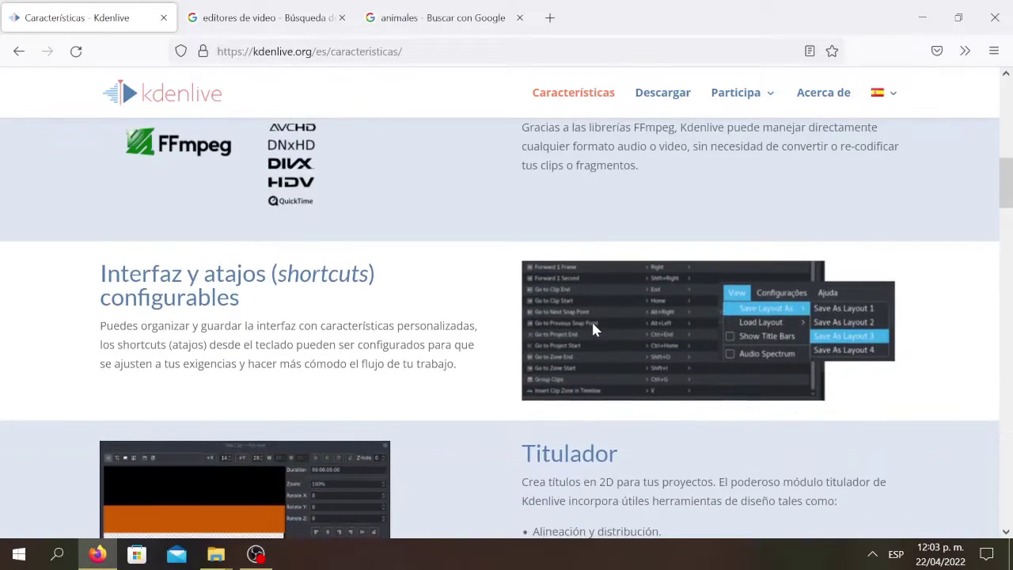
scroll(594, 332, "up", 4)
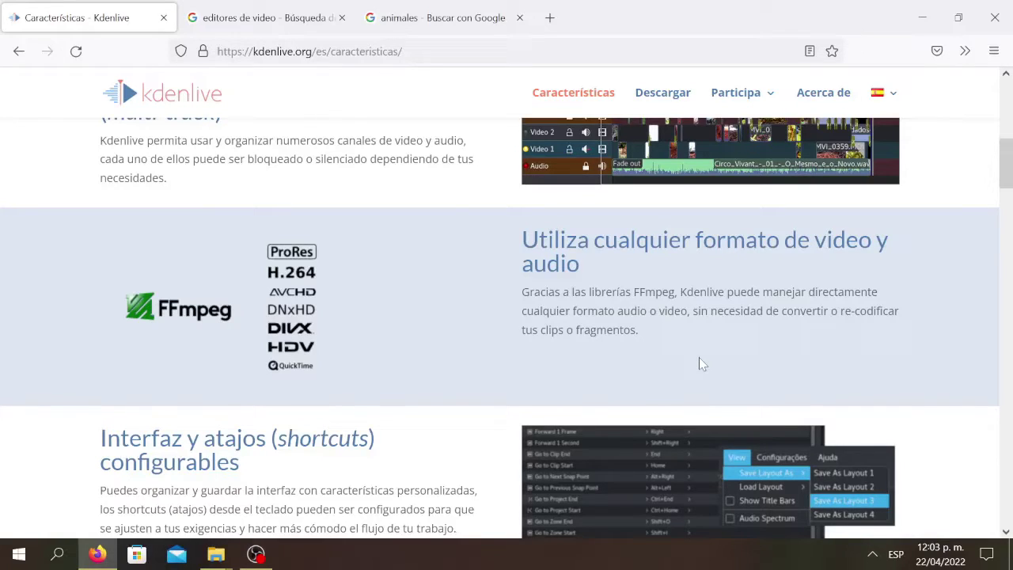
scroll(407, 422, "down", 2)
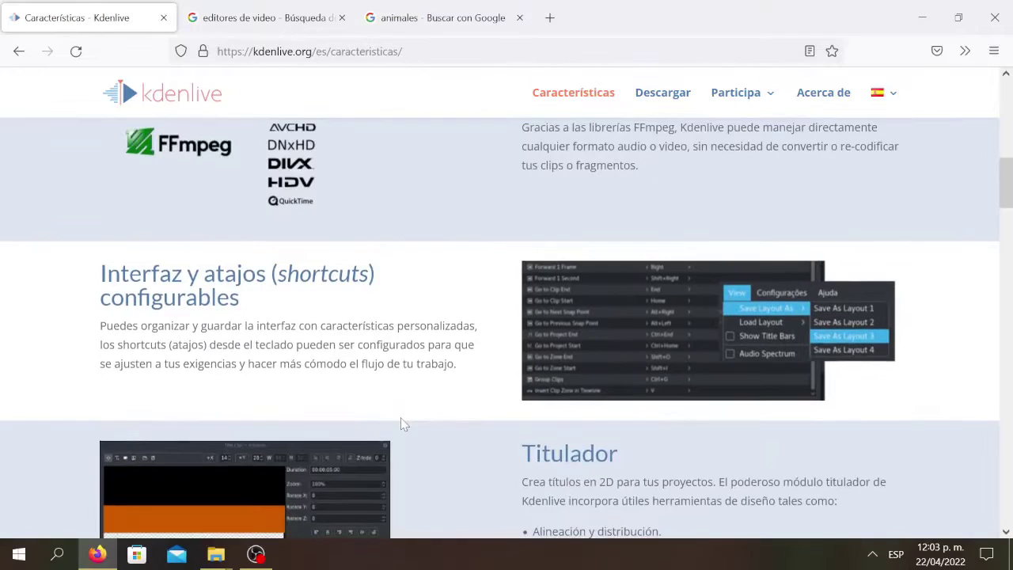
scroll(407, 423, "down", 1)
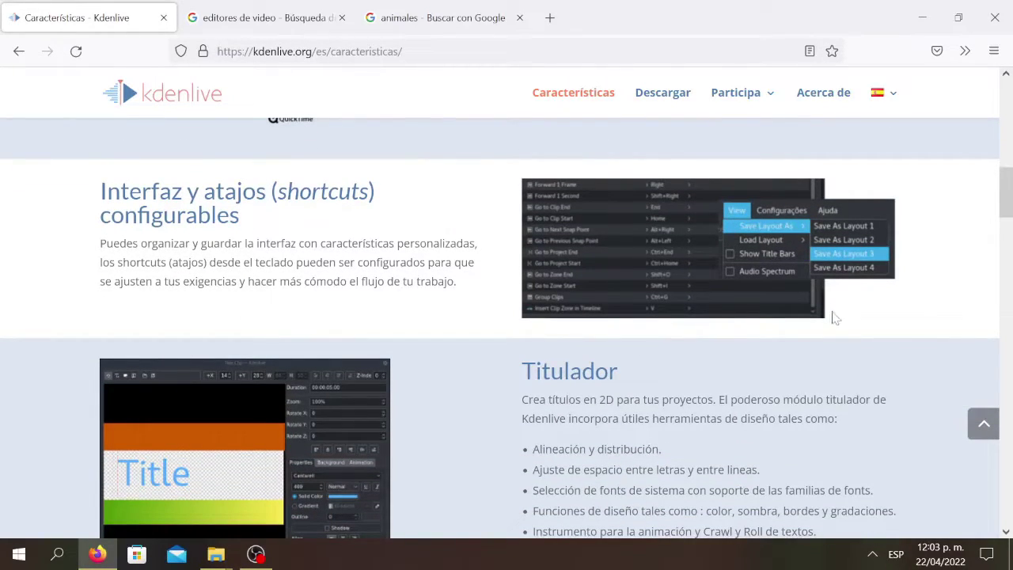
In the Titulador section, highlight the rotation, zoom and image insertion item and the design functions from colour to gradients.
scroll(367, 326, "down", 2)
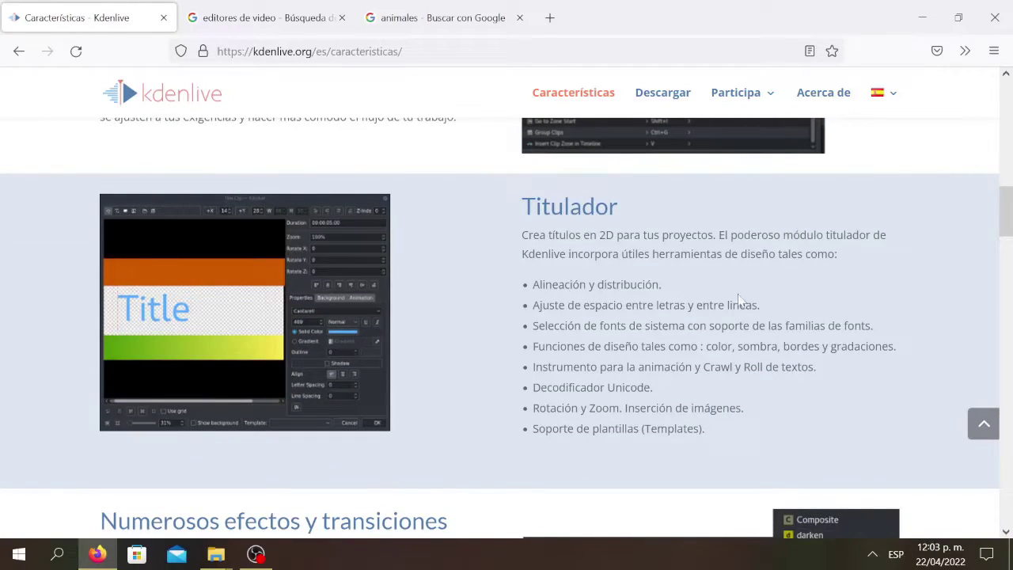
left_click_drag(531, 408, 765, 423)
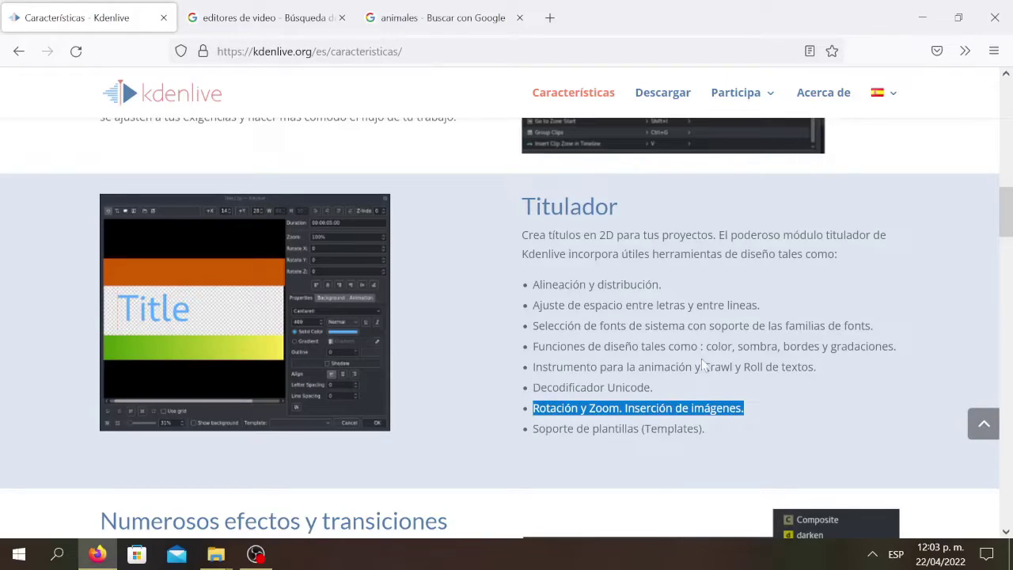
left_click_drag(706, 346, 899, 366)
Review the sections on effects and transitions, audio and video analysis, proxy editing, automatic backup, hardware support and timeline preview.
scroll(480, 400, "down", 4)
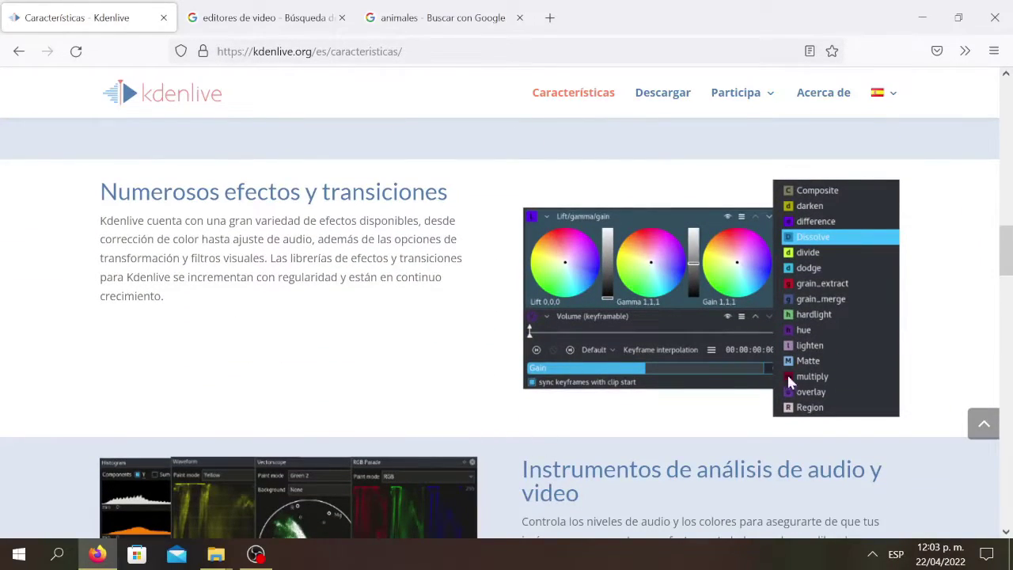
scroll(582, 443, "down", 3)
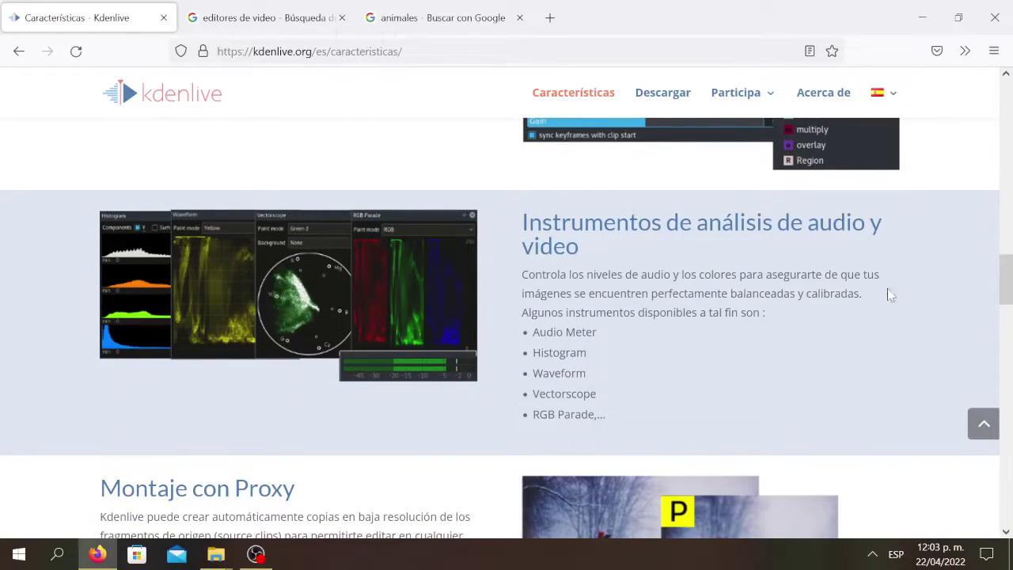
scroll(560, 396, "down", 1)
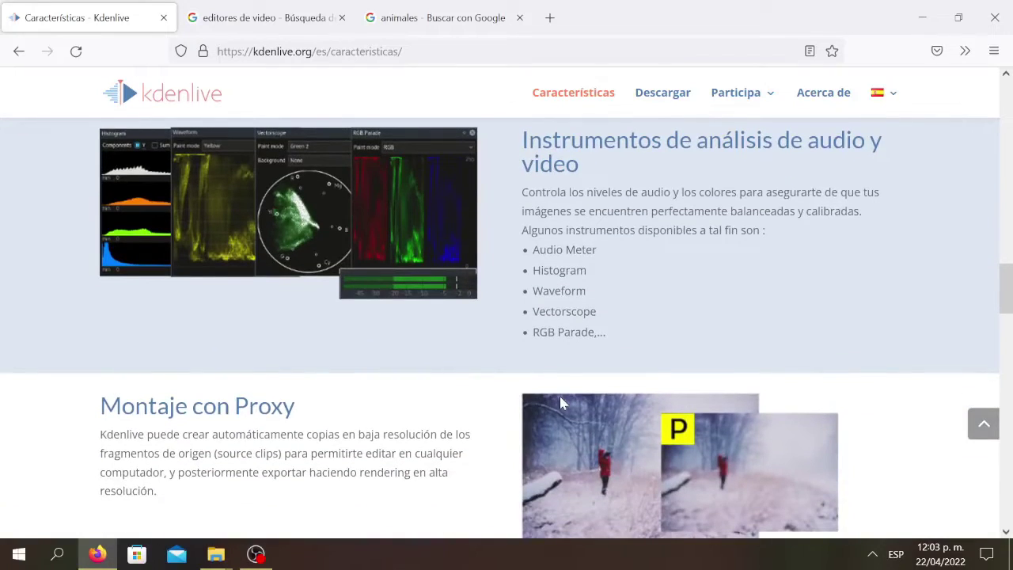
scroll(538, 421, "down", 2)
scroll(543, 432, "down", 1)
scroll(543, 432, "down", 2)
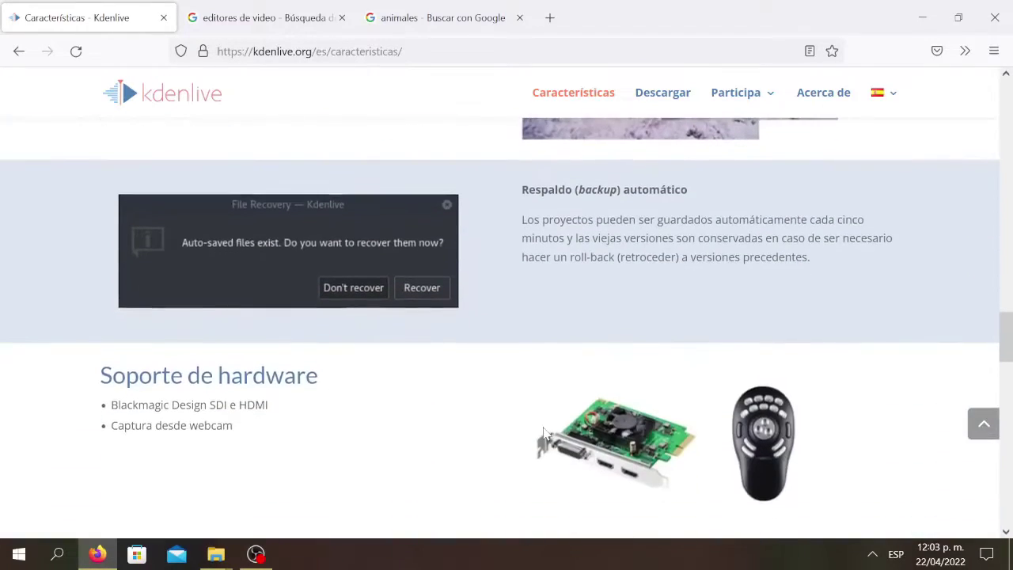
scroll(544, 435, "down", 2)
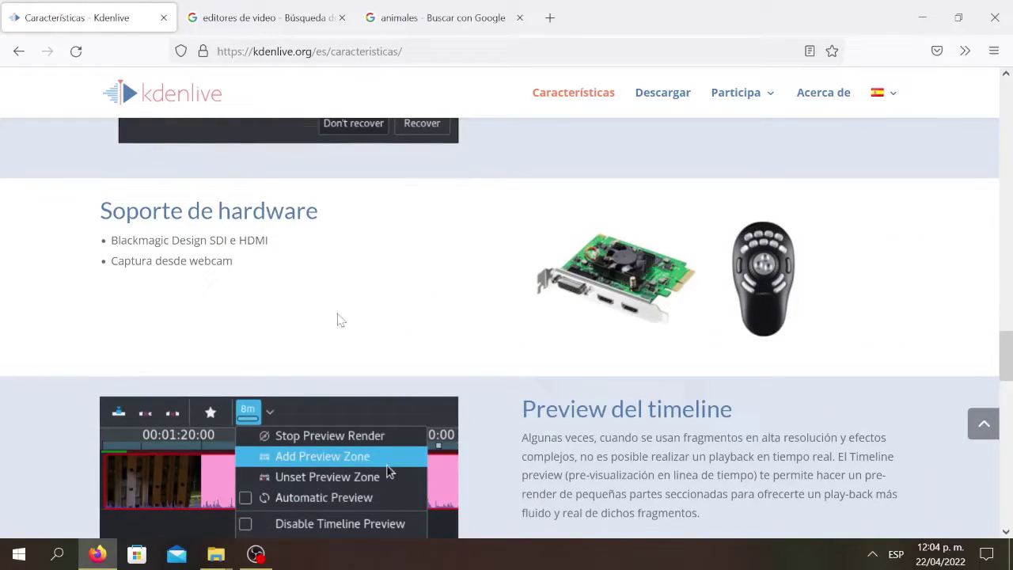
scroll(466, 360, "down", 1)
scroll(465, 356, "down", 3)
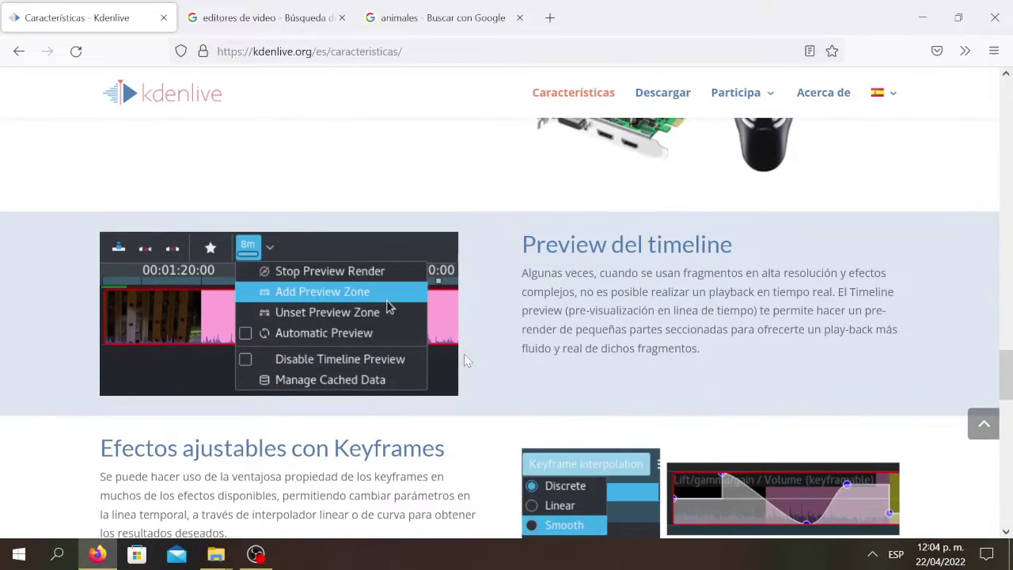
scroll(815, 282, "up", 3)
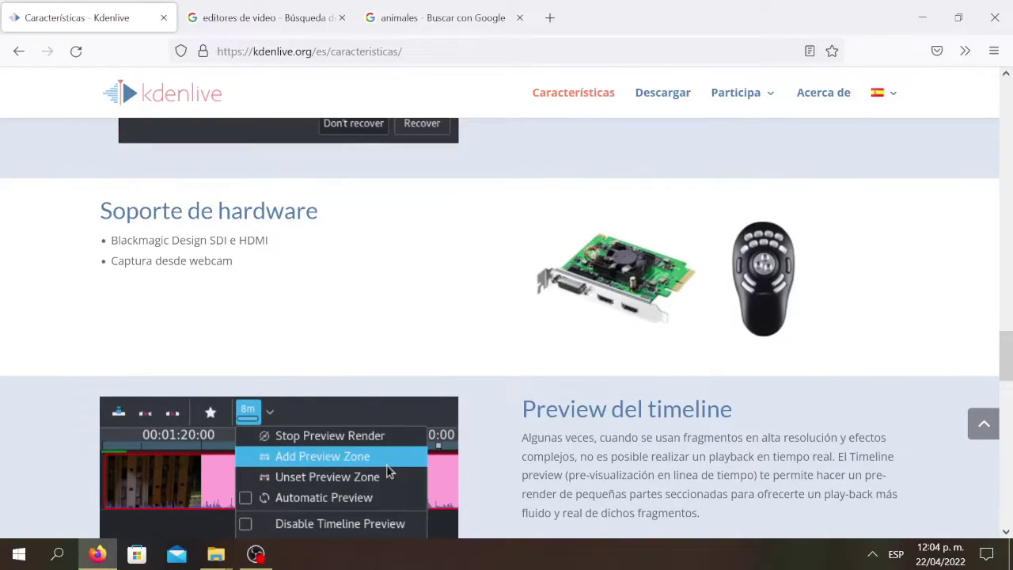
Find the section on interface themes and highlight its heading "Temas para la interfaz".
scroll(613, 418, "down", 5)
scroll(481, 431, "down", 2)
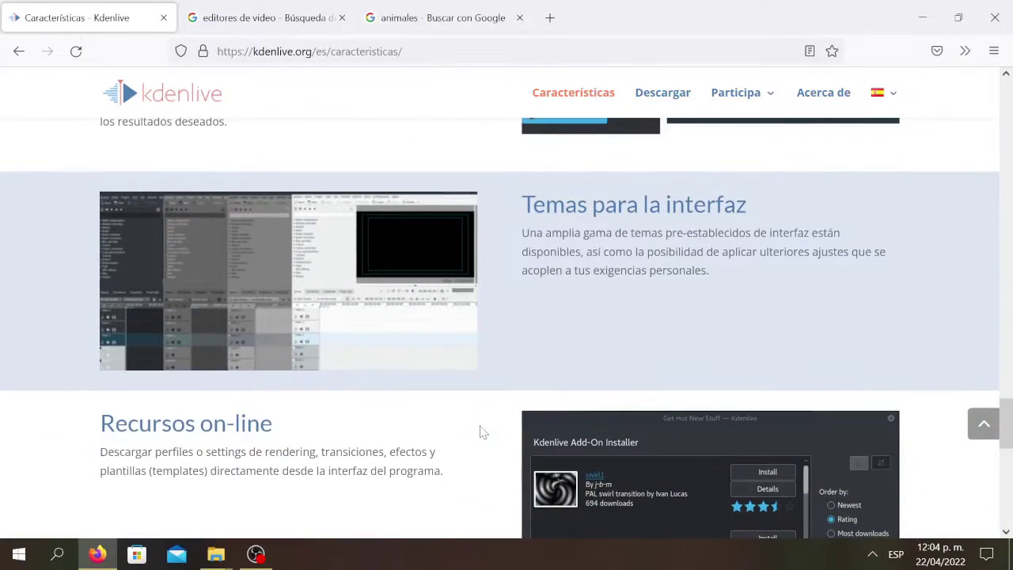
left_click_drag(532, 204, 814, 218)
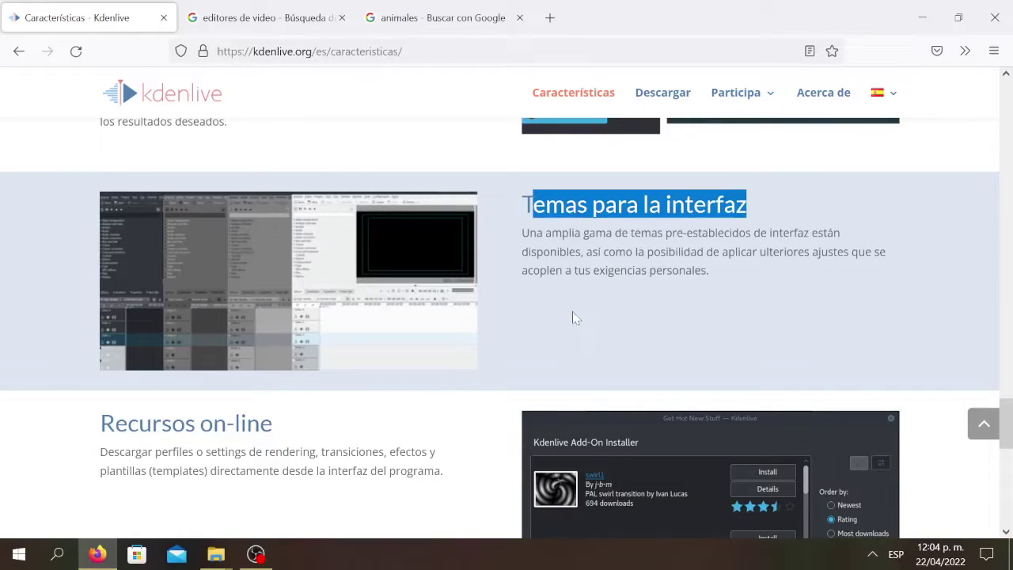
Review the features page sections on interface themes and "Recursos on-line", and open the website's download page.
scroll(706, 317, "down", 1)
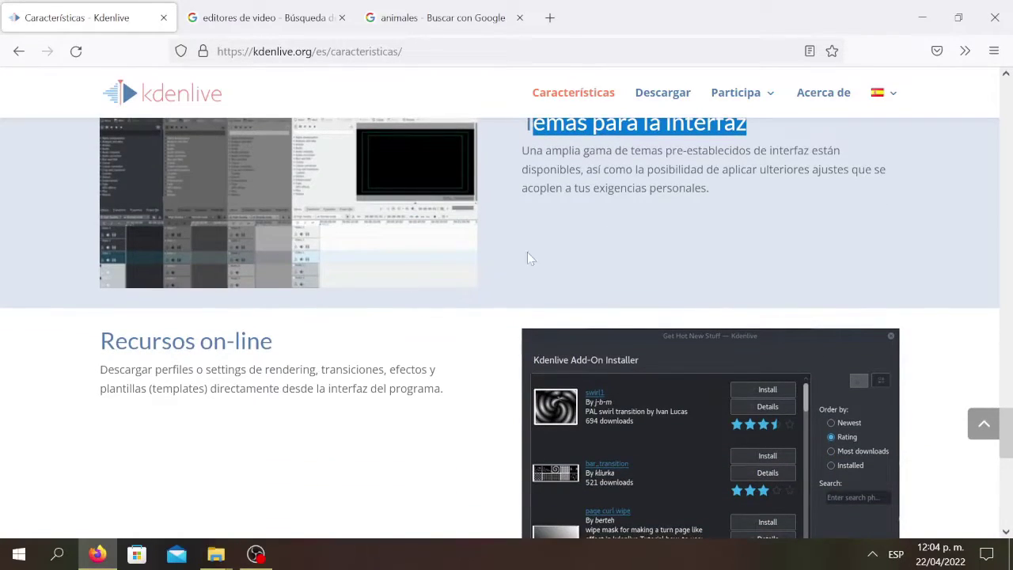
scroll(556, 251, "up", 1)
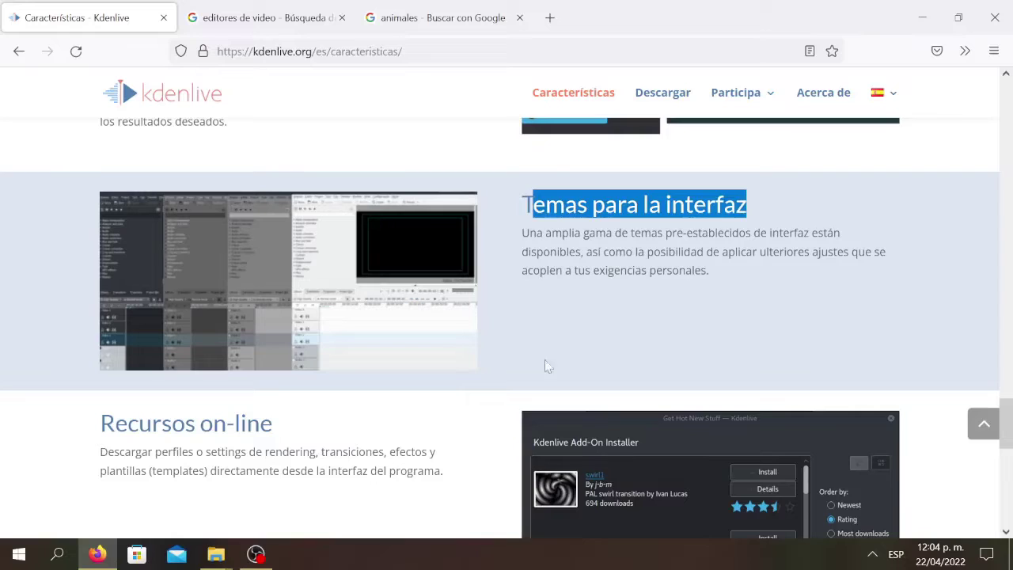
scroll(554, 360, "down", 3)
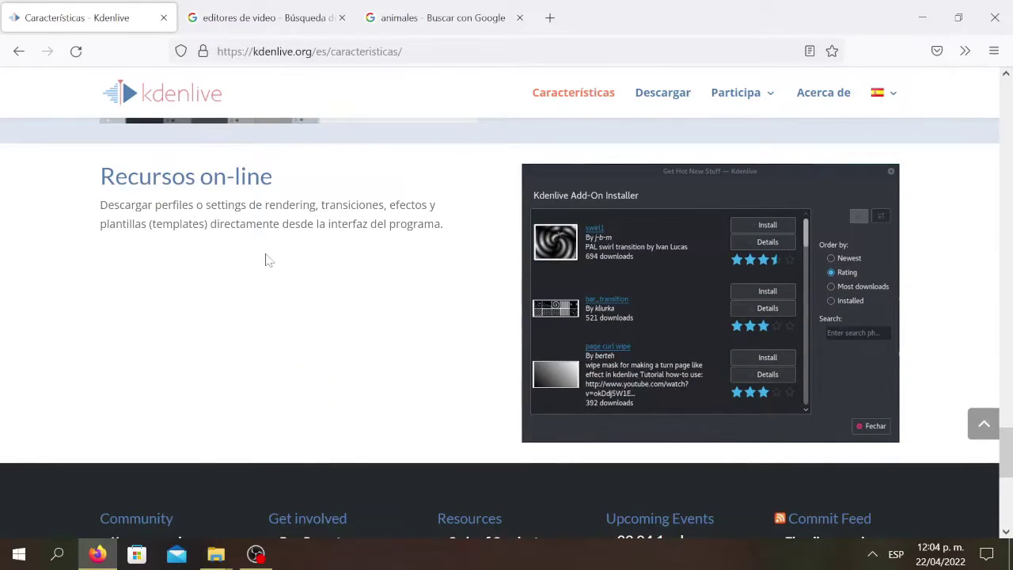
scroll(310, 280, "down", 2)
scroll(332, 237, "up", 8)
scroll(387, 140, "up", 10)
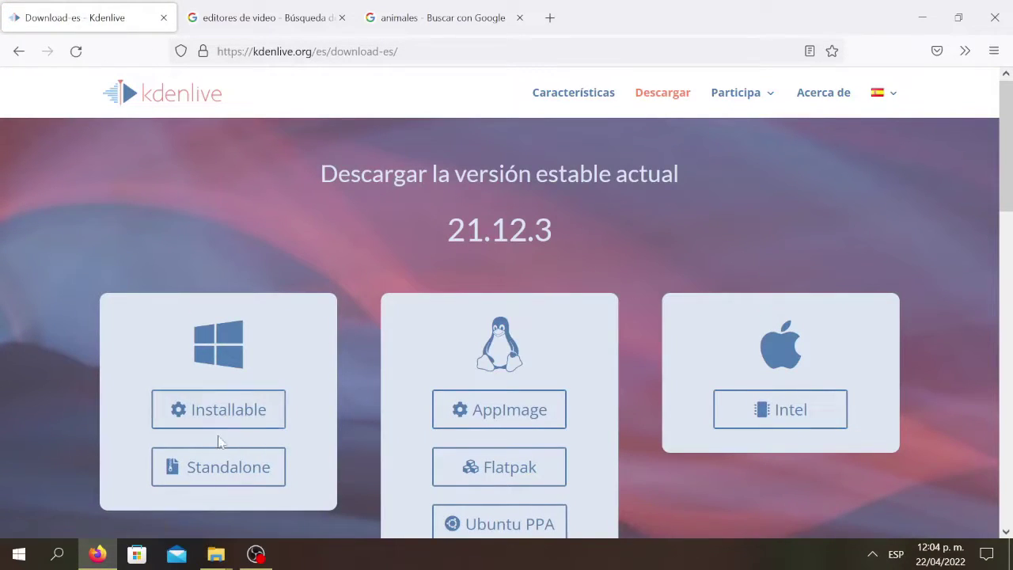
Download the installable Windows version of Kdenlive 21.12.3 and close the "editores de video" search page.
scroll(430, 267, "down", 2)
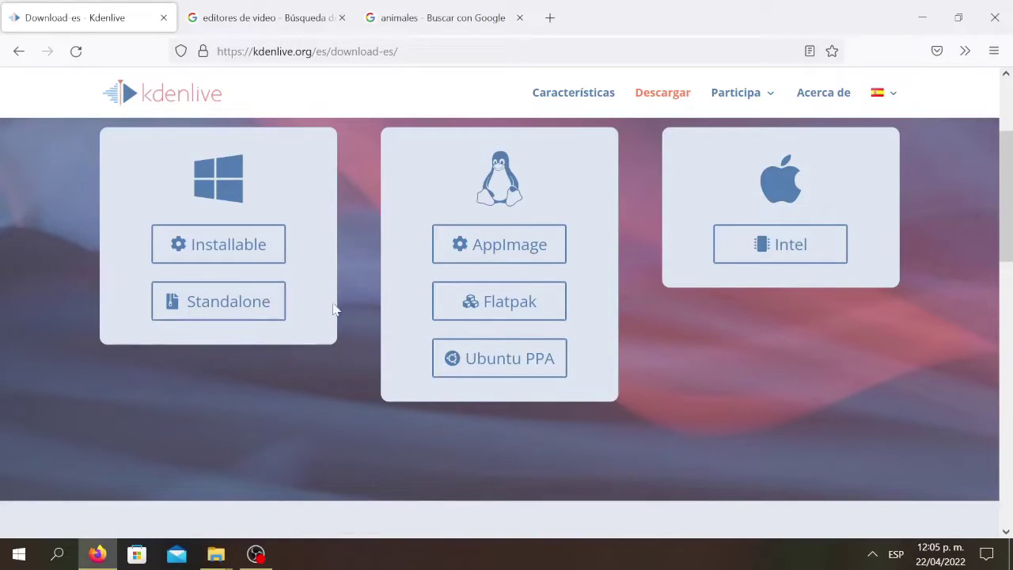
scroll(279, 286, "up", 1)
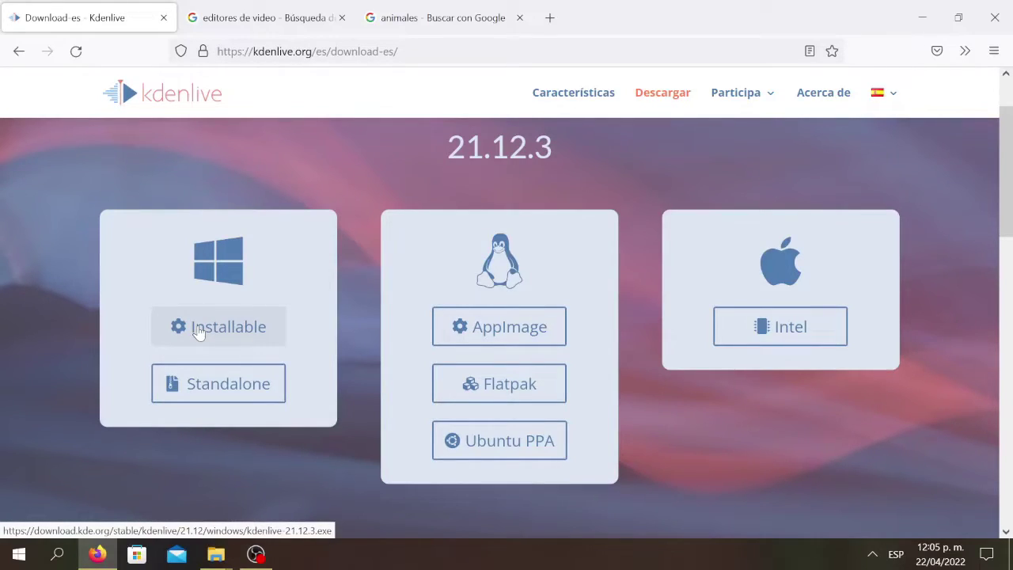
left_click(245, 340)
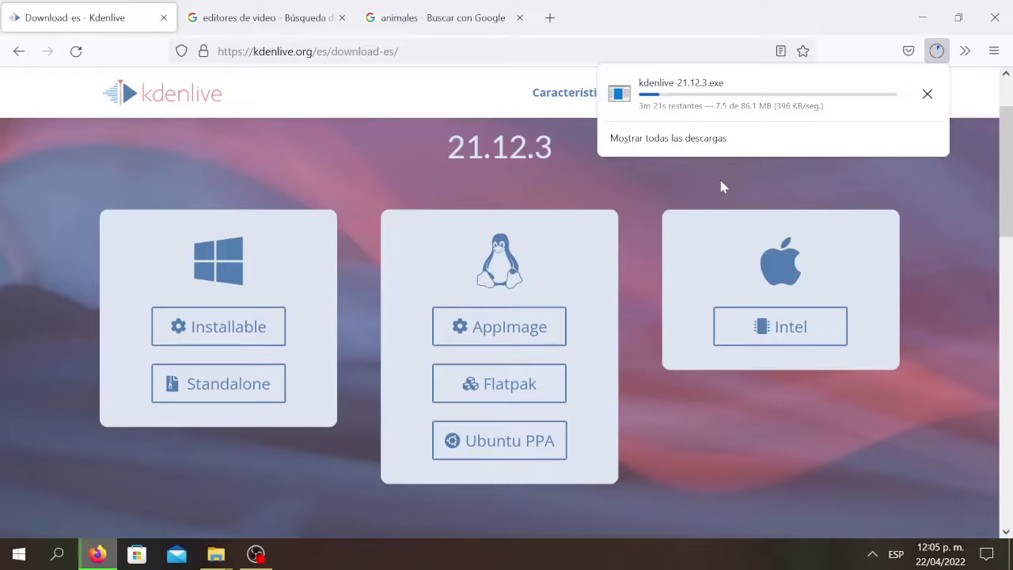
left_click(342, 17)
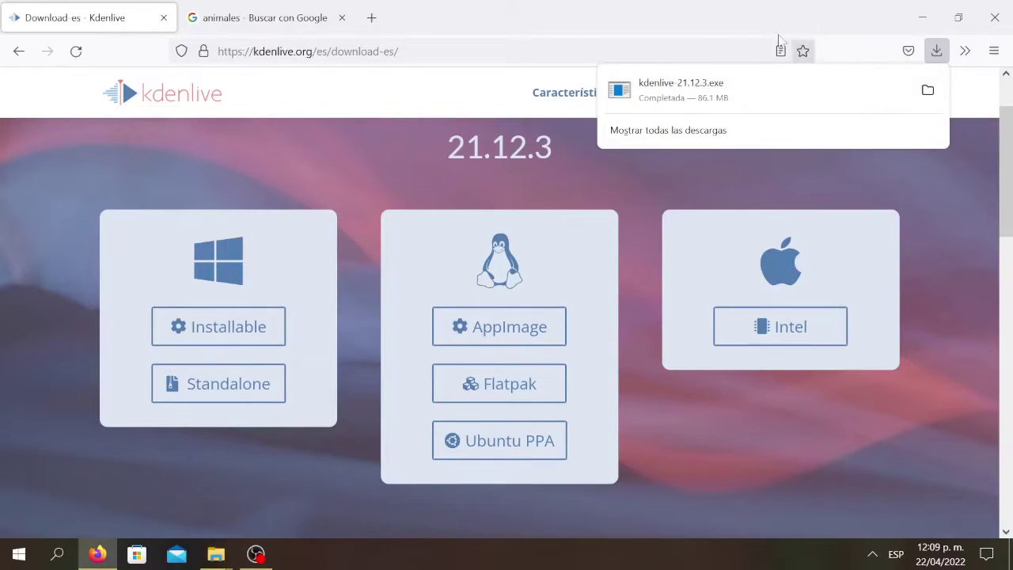
left_click(747, 9)
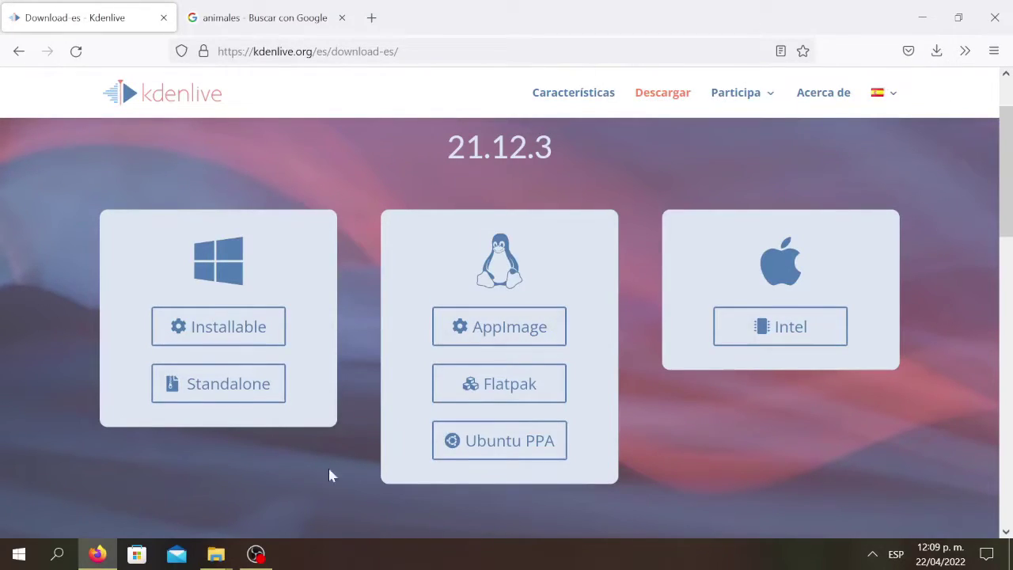
Switch to the Descargas folder in File Explorer and run kdenlive-21.12.3.exe, permitting it to make changes to the device.
mouse_move(216, 554)
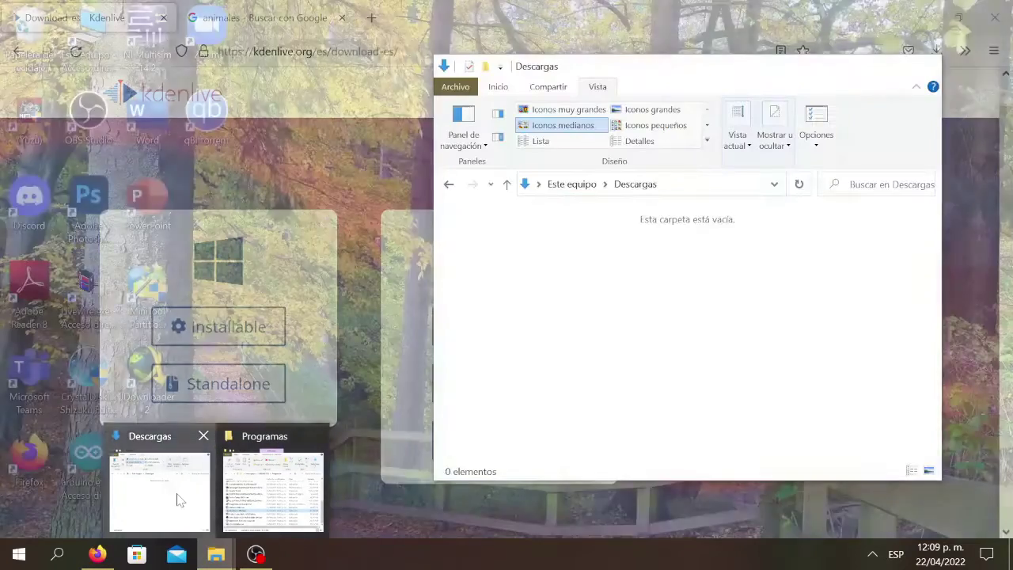
left_click(177, 499)
left_click_drag(687, 70, 672, 44)
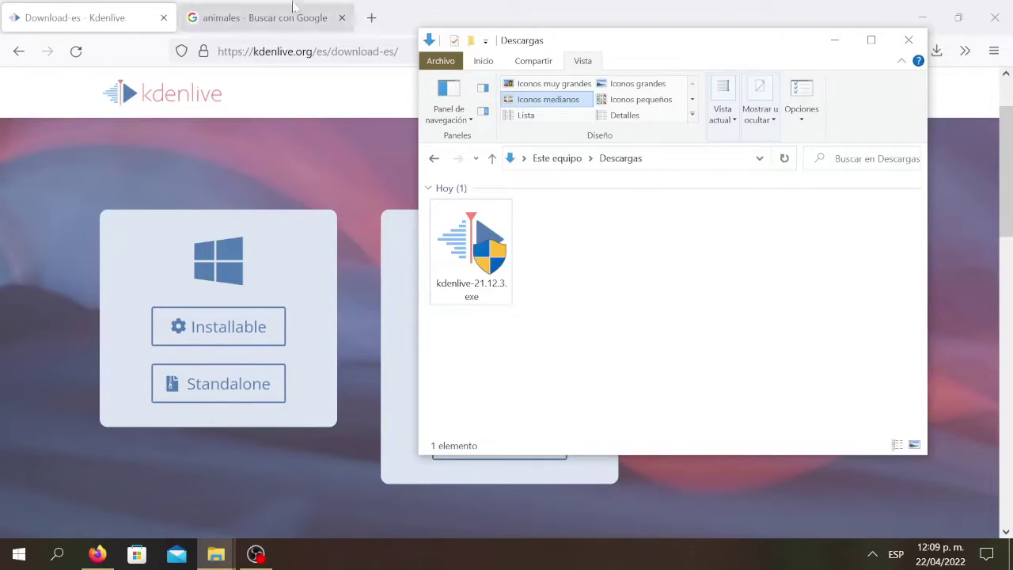
left_click(922, 16)
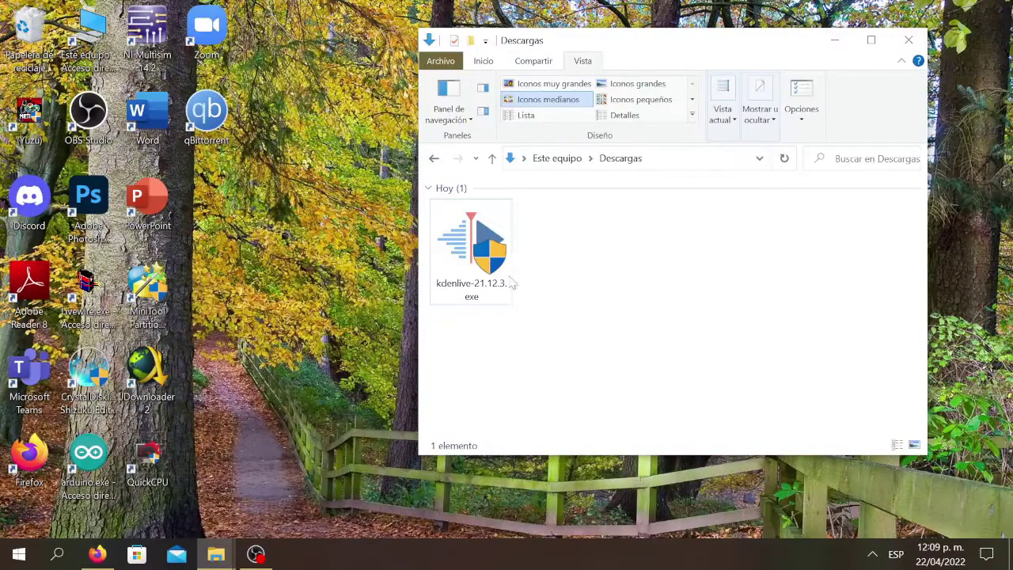
double_click(510, 279)
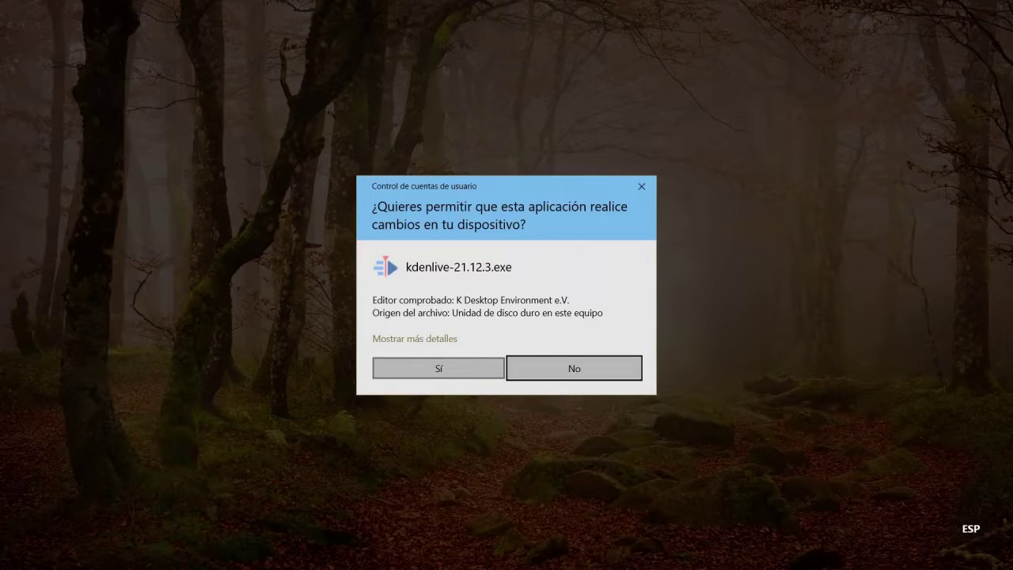
left_click(475, 370)
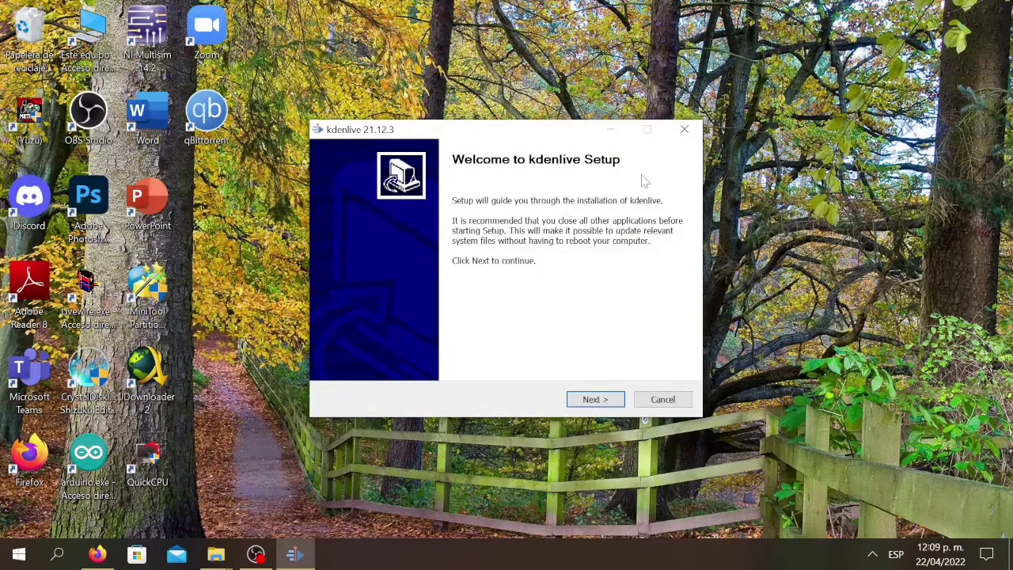
Install Kdenlive for anyone using this computer in C:\Program Files\kdenlive, with shortcuts in the kdenlive Start Menu folder, and finish the setup.
left_click(606, 400)
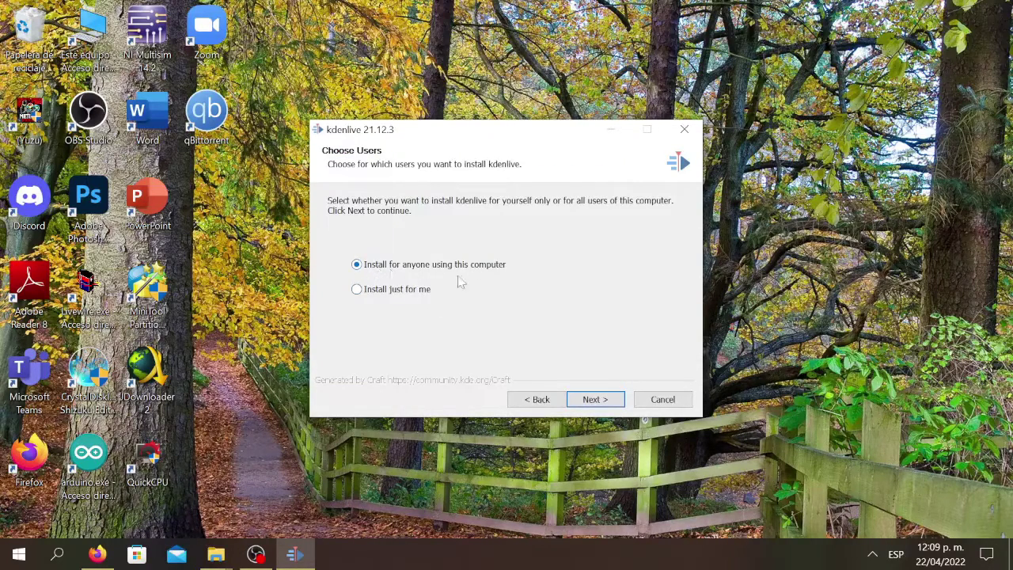
left_click(603, 400)
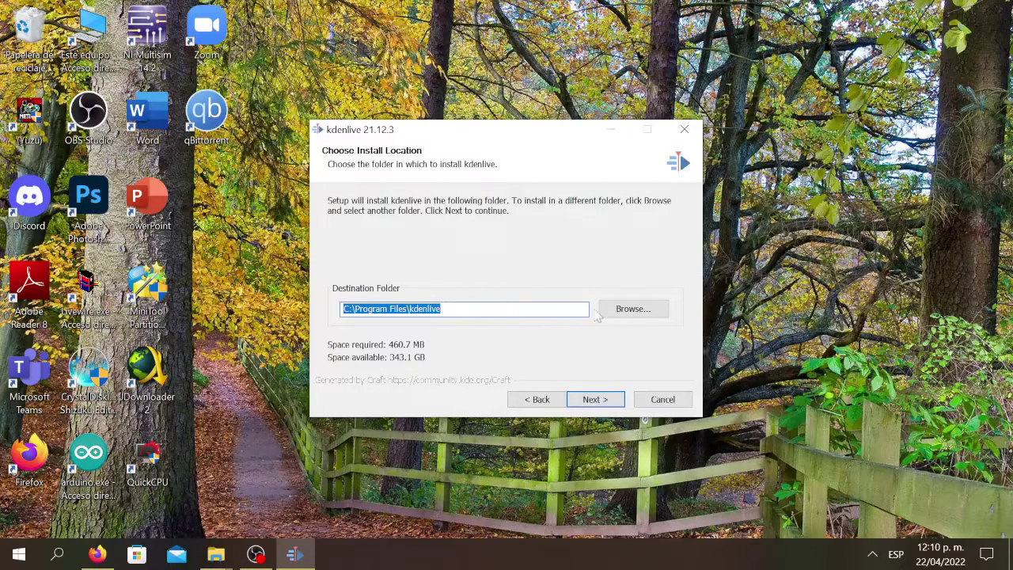
left_click(664, 315)
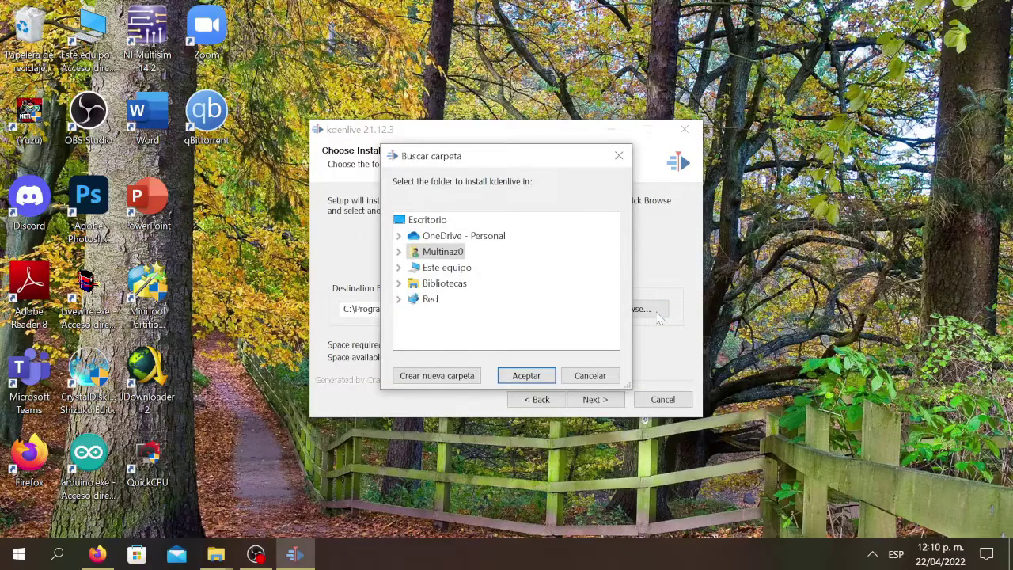
left_click(619, 156)
left_click(610, 406)
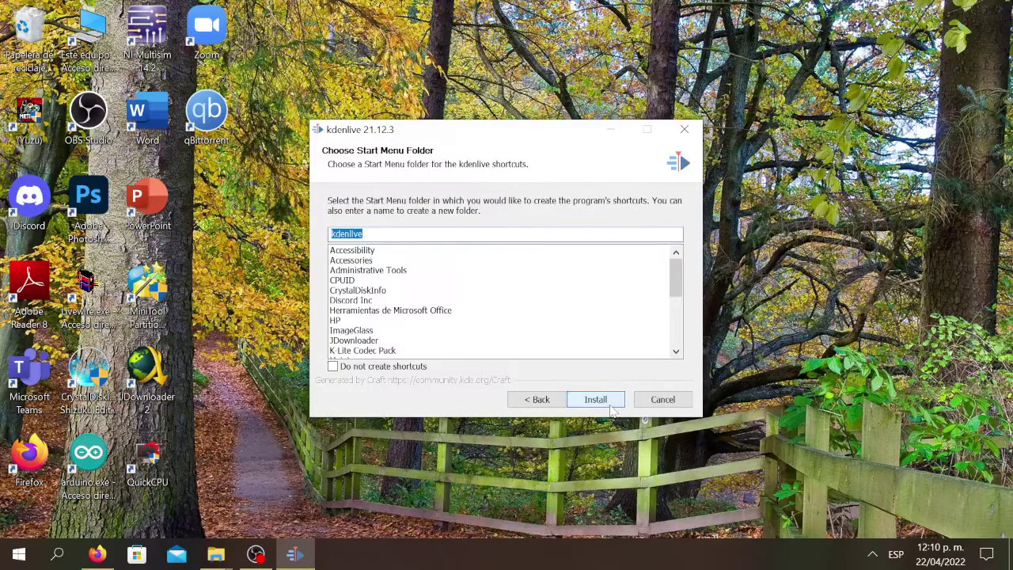
left_click(610, 406)
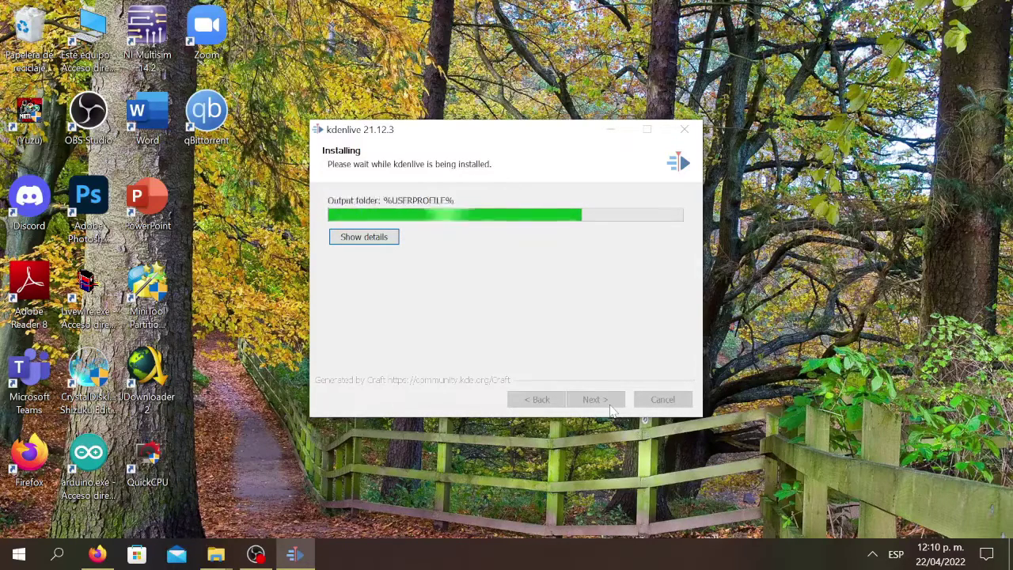
left_click(610, 409)
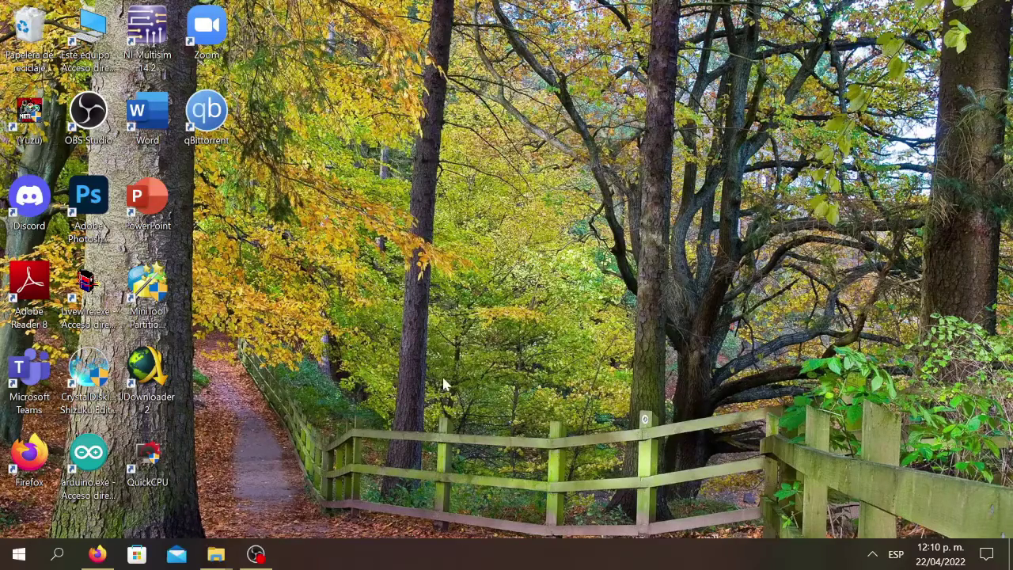
Launch the installed Kdenlive from its desktop shortcut and allow it through the Windows Defender firewall on public networks.
left_click(19, 554)
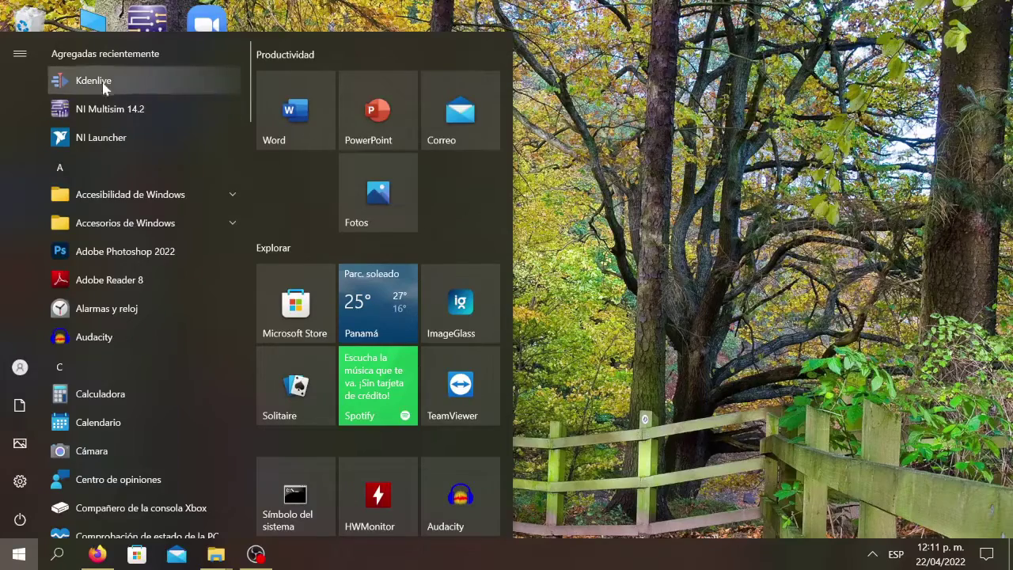
left_click(633, 200)
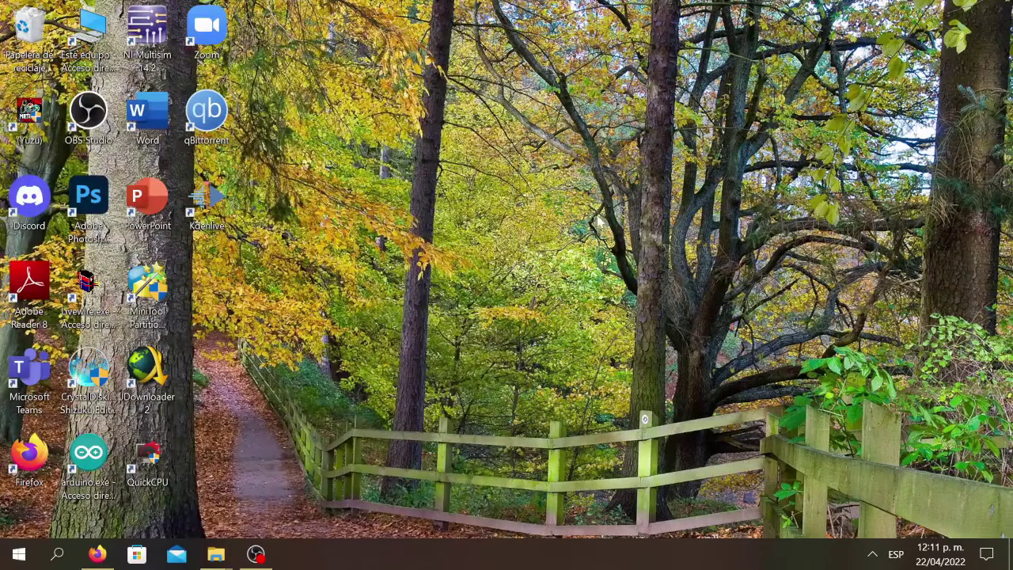
double_click(206, 220)
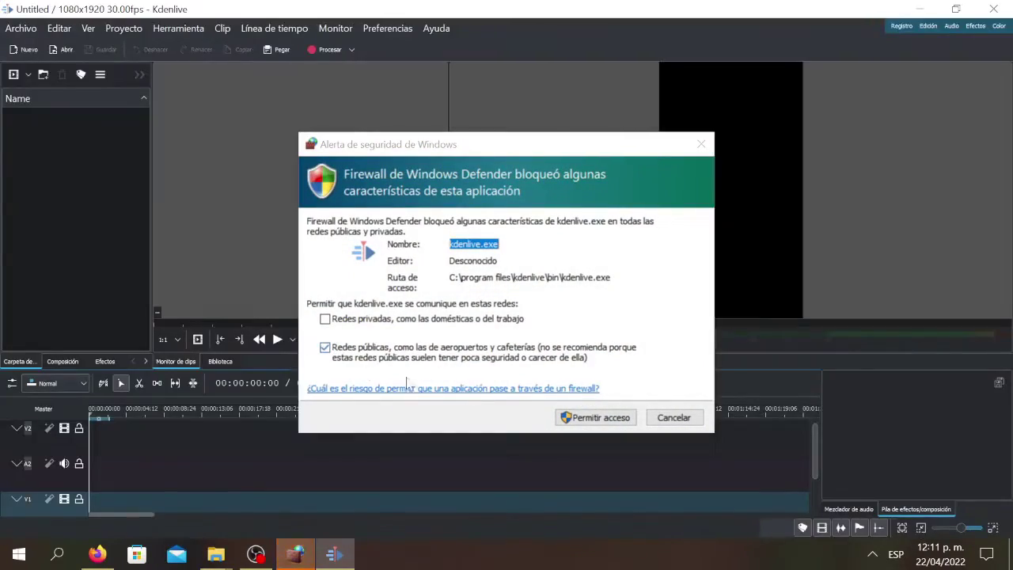
left_click(620, 424)
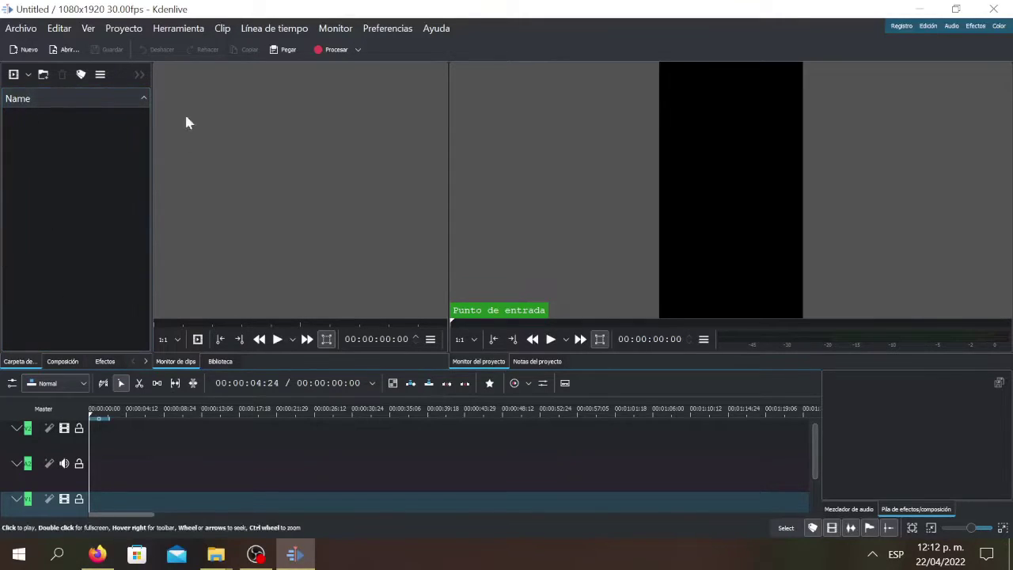
Examine the Videos folder in the file browser for adding a clip or folder to the project bin, and close it without importing.
right_click(52, 158)
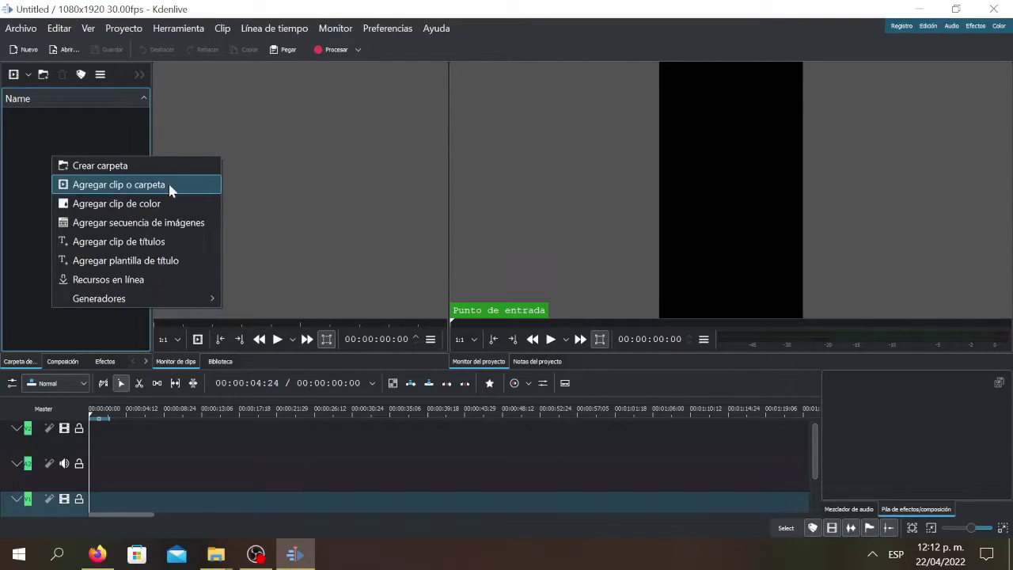
left_click(110, 185)
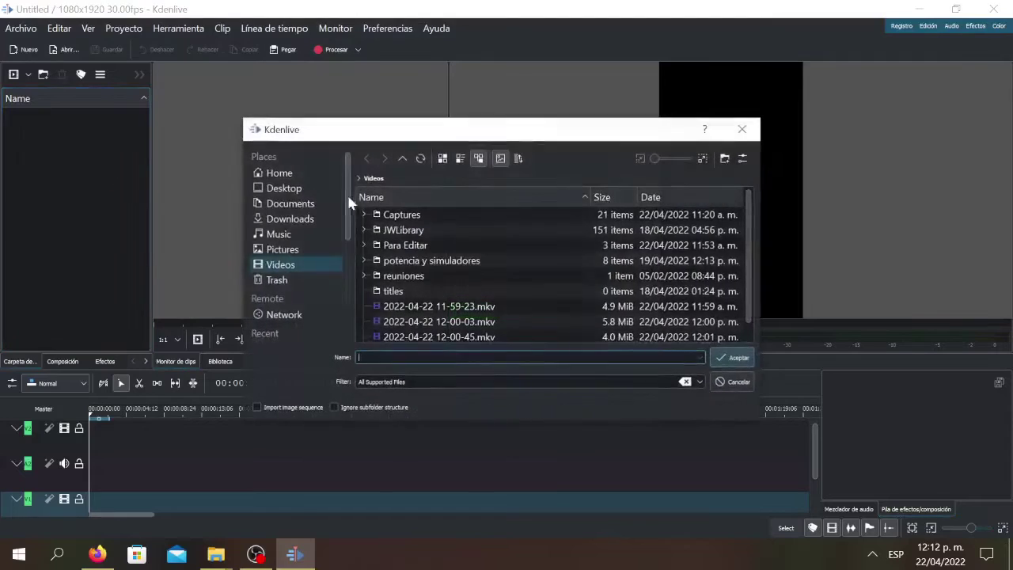
scroll(487, 261, "down", 1)
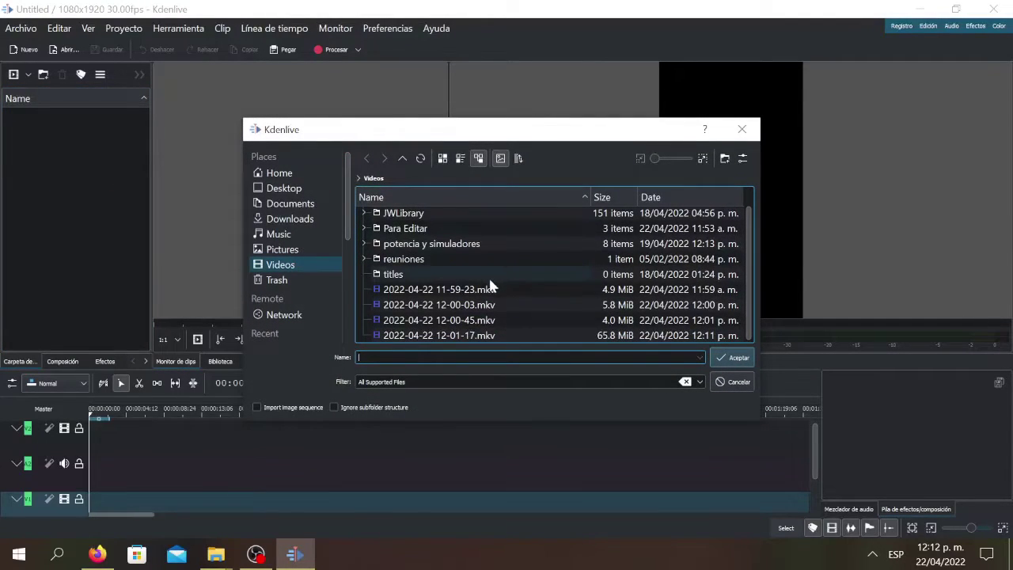
scroll(489, 281, "up", 1)
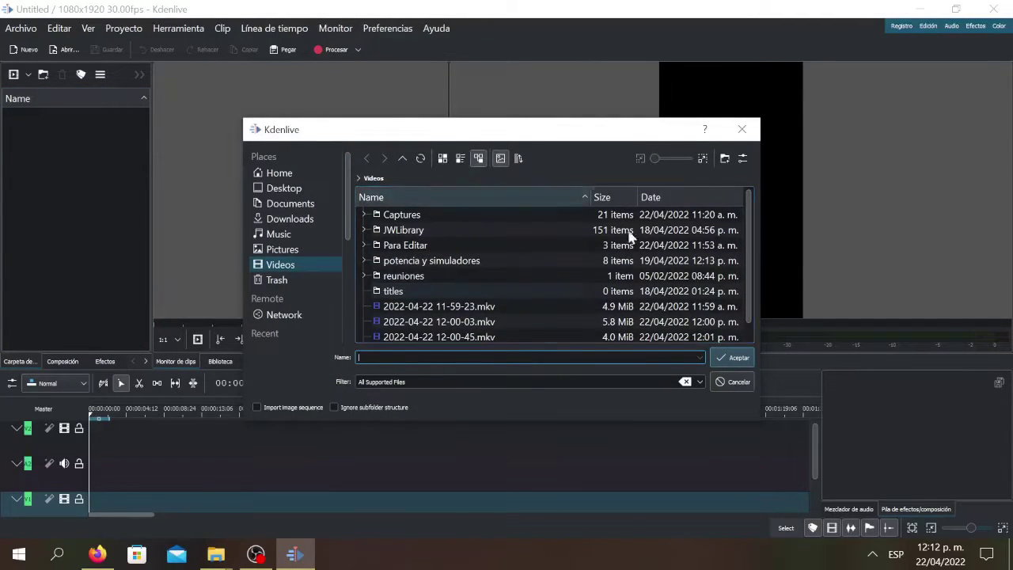
left_click(742, 129)
Start a new title clip from the project bin and place the text "hola a todos" on its canvas.
right_click(54, 223)
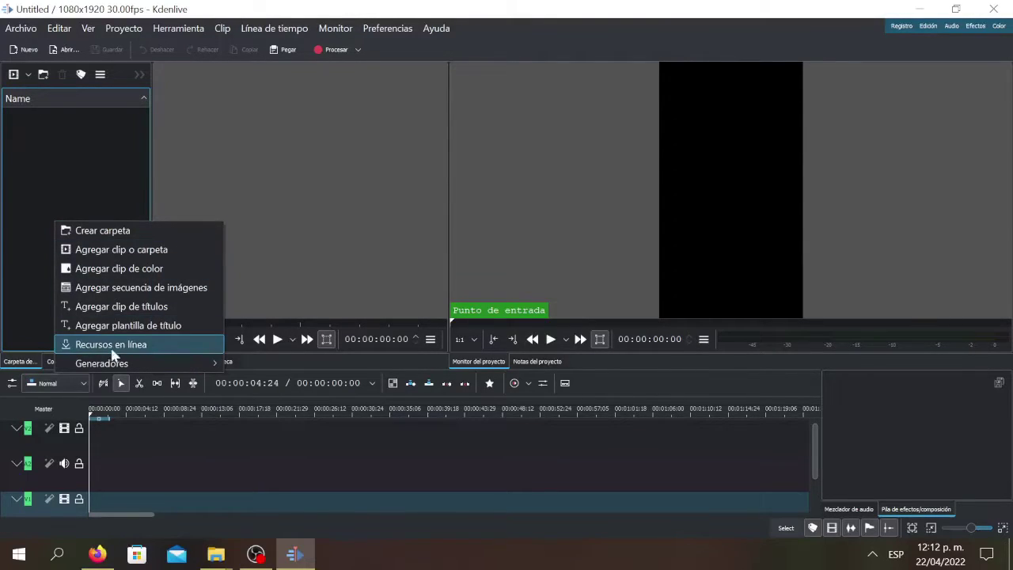
left_click(103, 311)
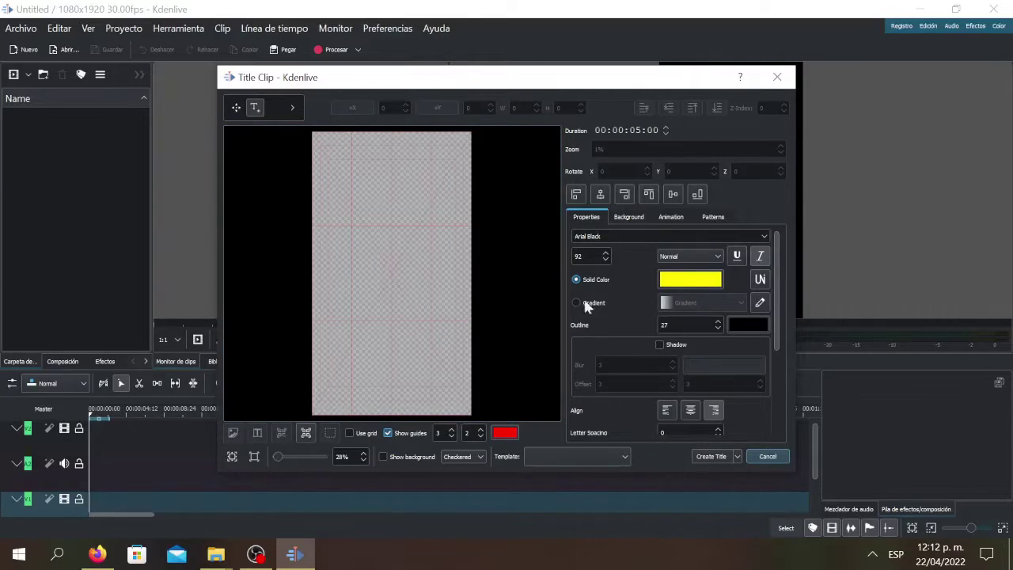
left_click(361, 253)
left_click(407, 273)
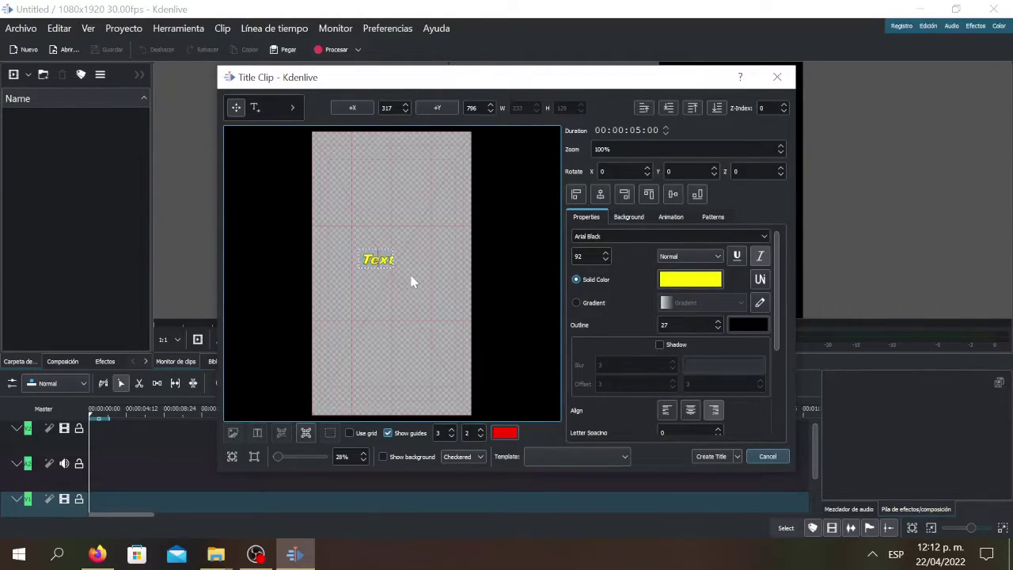
double_click(367, 265)
type("hola a todp")
key("BackSpace")
type("os")
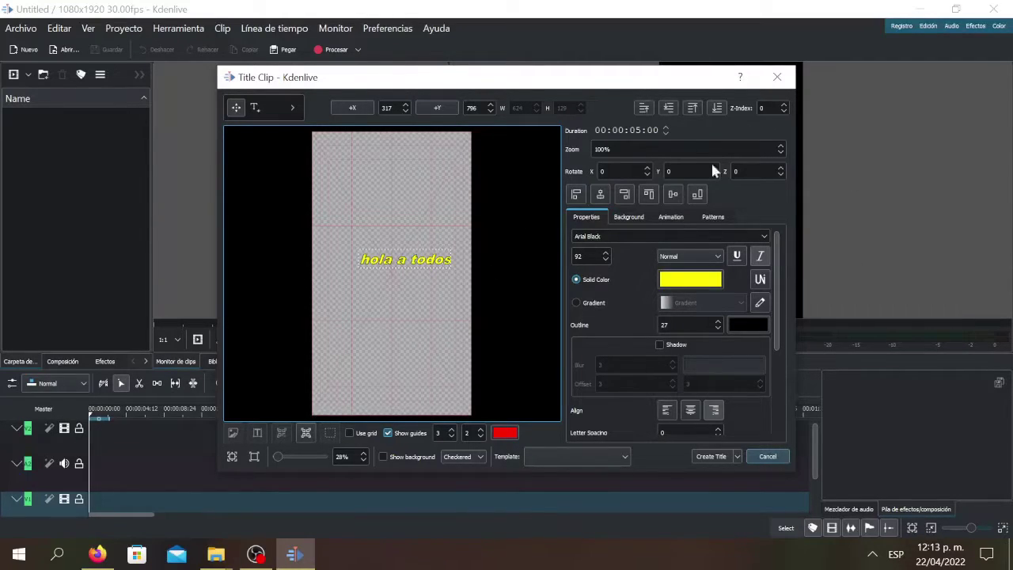
Look through the available fonts for the title text and close the title editor without creating the clip.
left_click(602, 236)
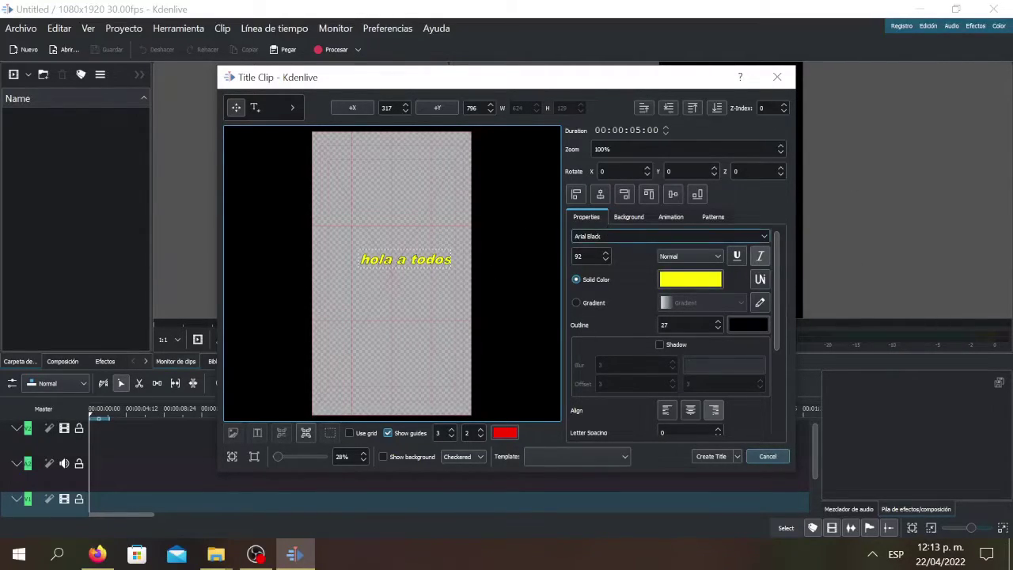
left_click(764, 239)
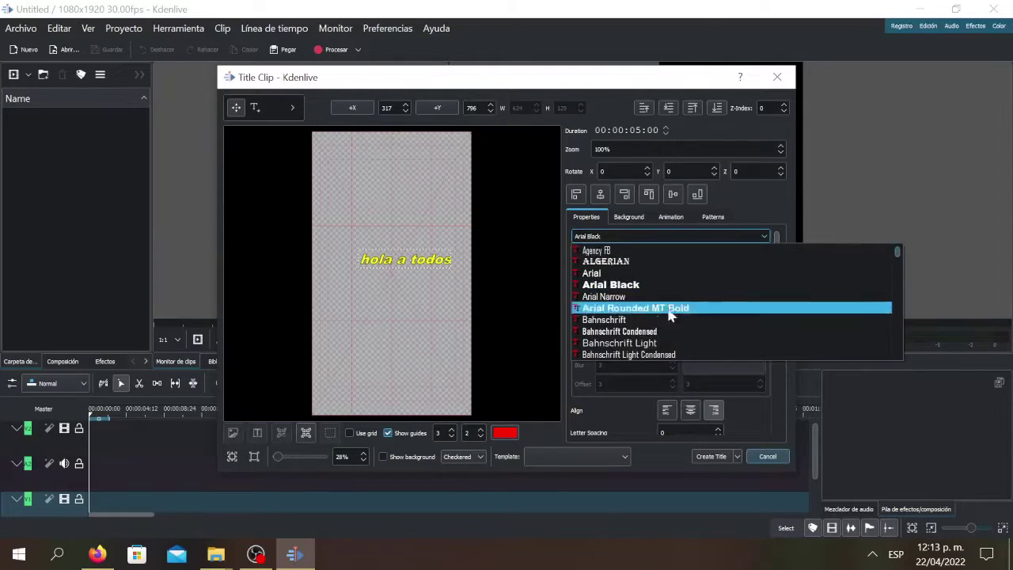
left_click(778, 81)
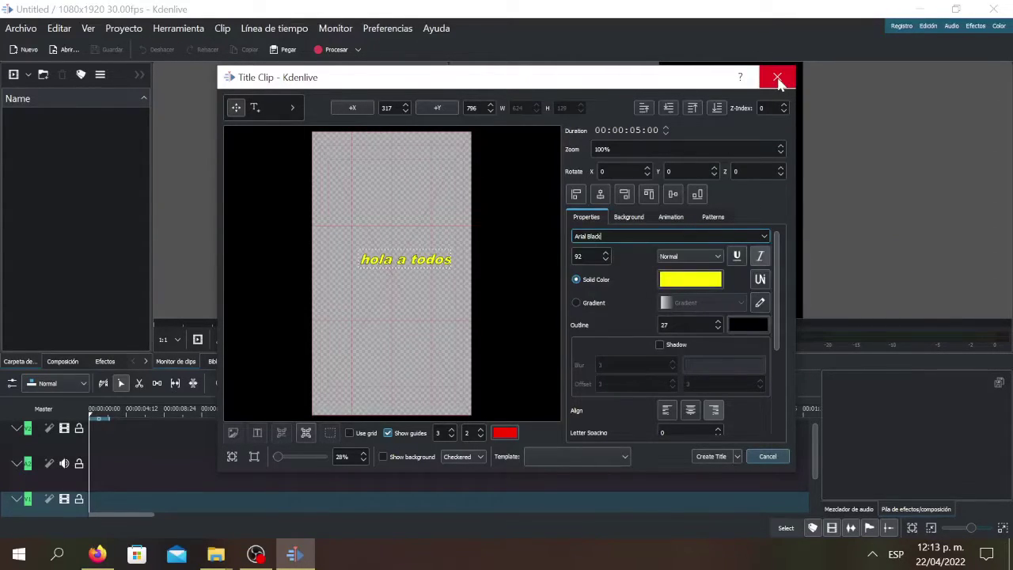
Close the title editor without creating the clip and show the Para Editar folder's files as medium icons in the file browser.
left_click(761, 456)
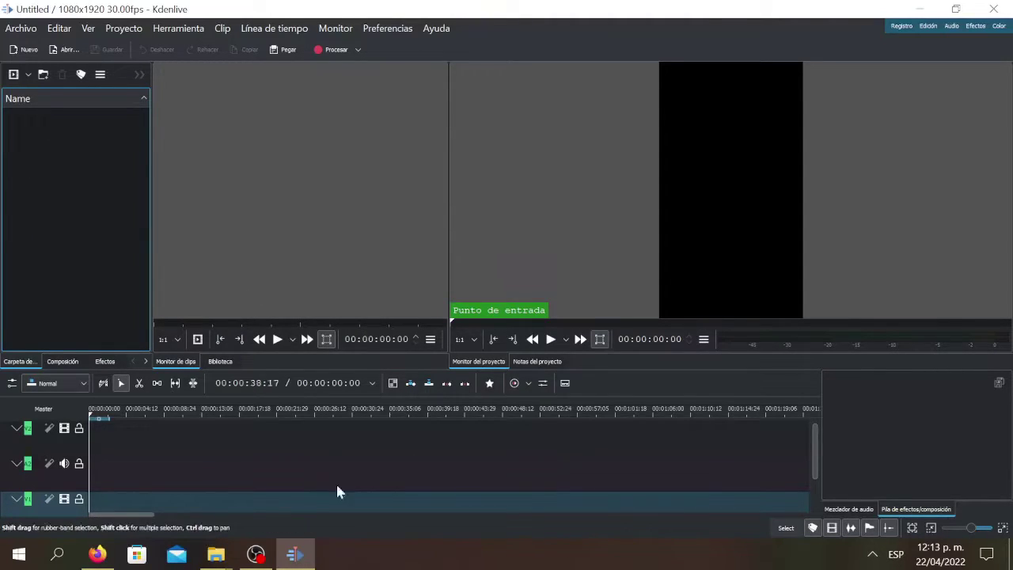
mouse_move(212, 556)
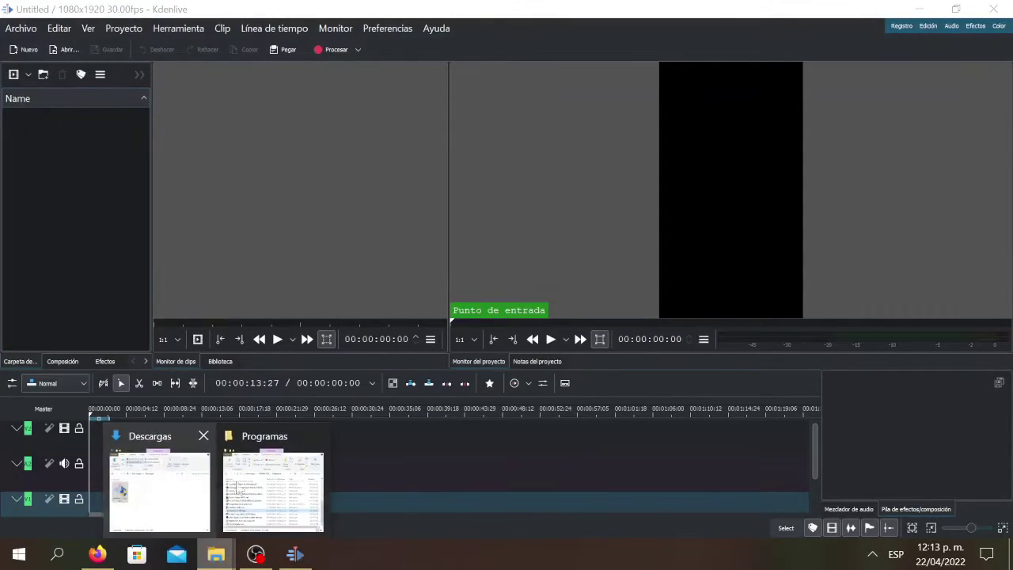
mouse_move(291, 492)
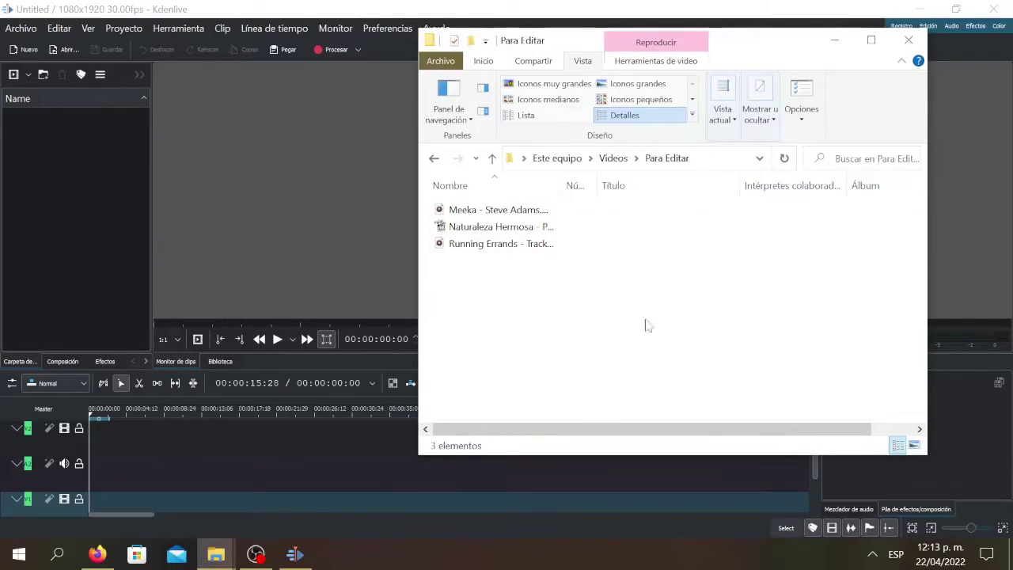
scroll(671, 346, "up", 3, "ctrl")
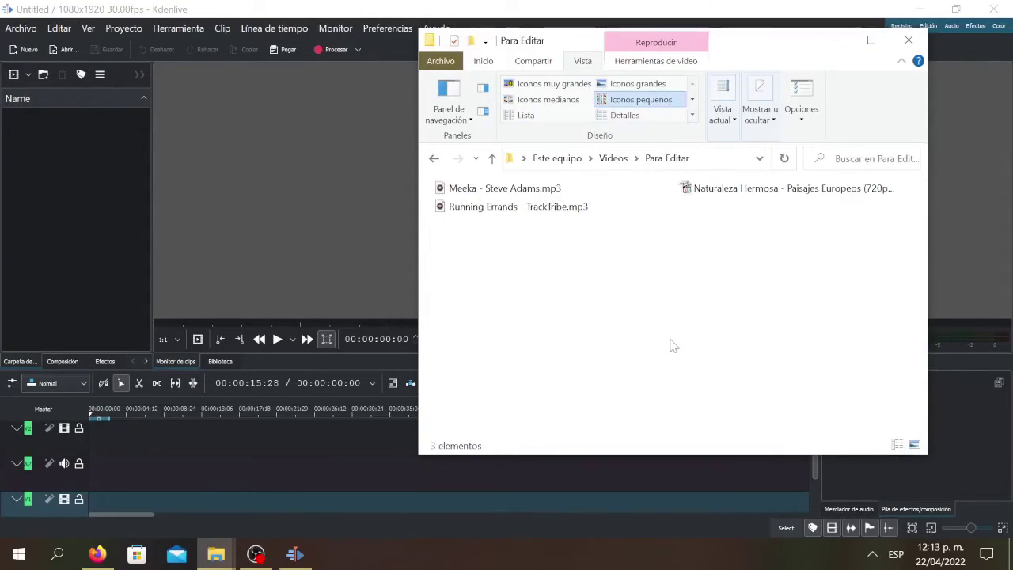
scroll(672, 346, "up", 1, "ctrl")
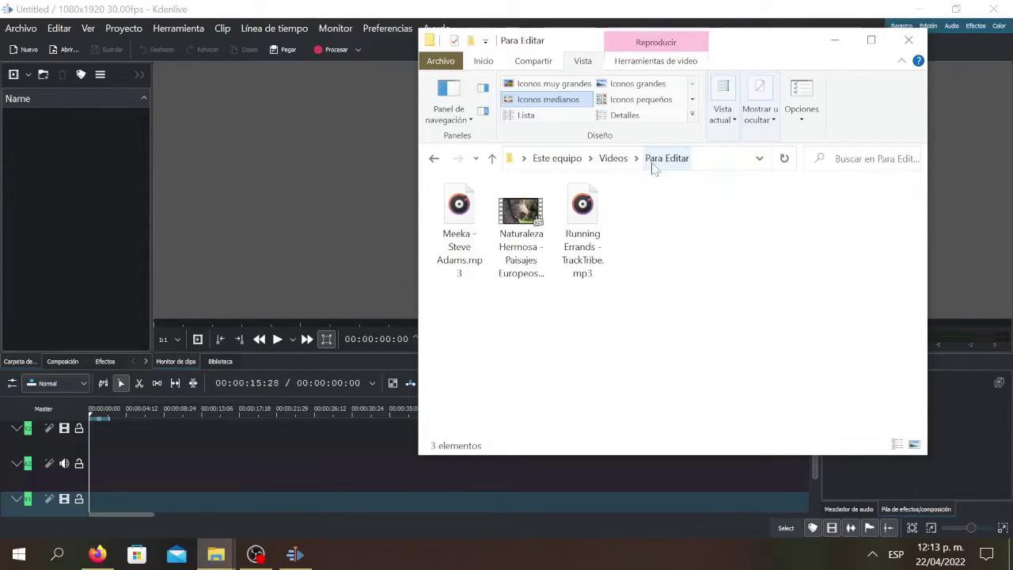
Import the Naturaleza Hermosa video from the Para Editar folder into the project bin and switch the project to its HD 720p 25 fps profile.
left_click(520, 218)
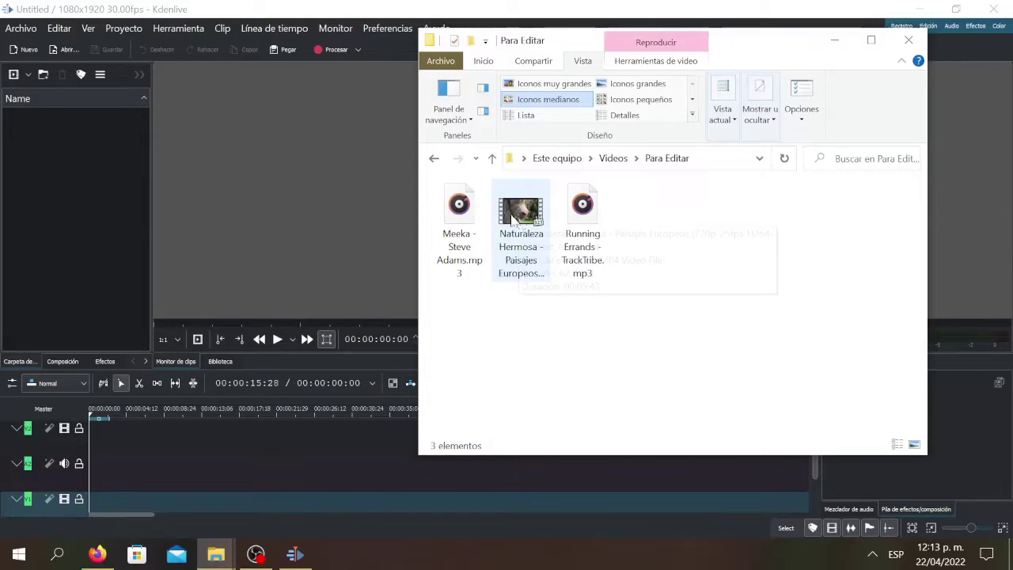
left_click_drag(532, 228, 81, 195)
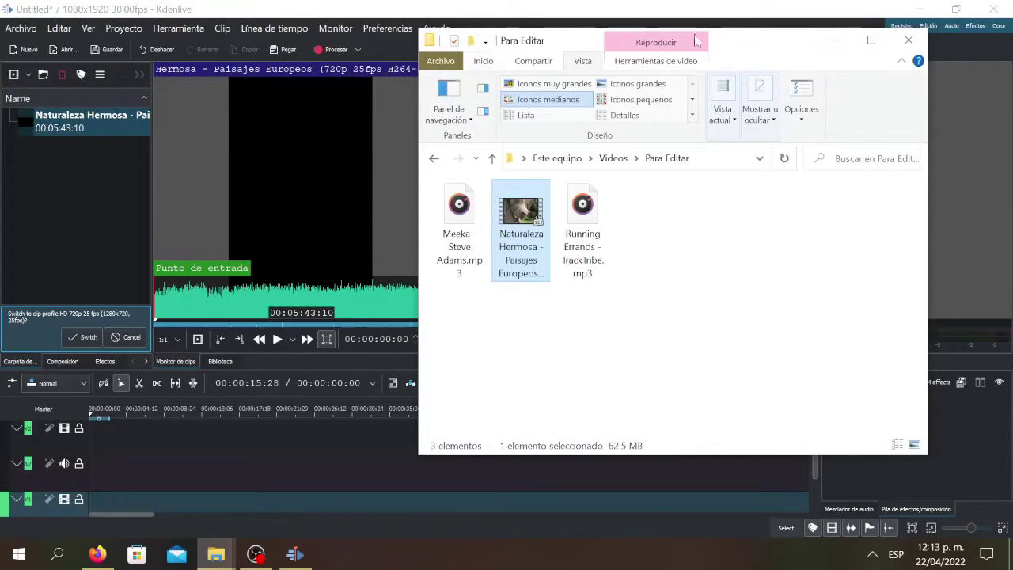
left_click(833, 42)
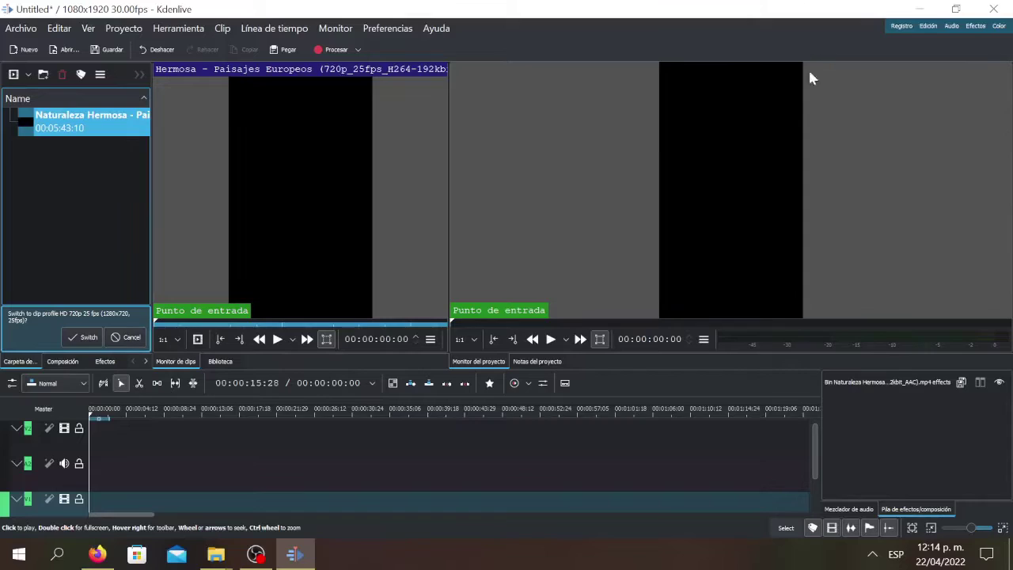
left_click(84, 338)
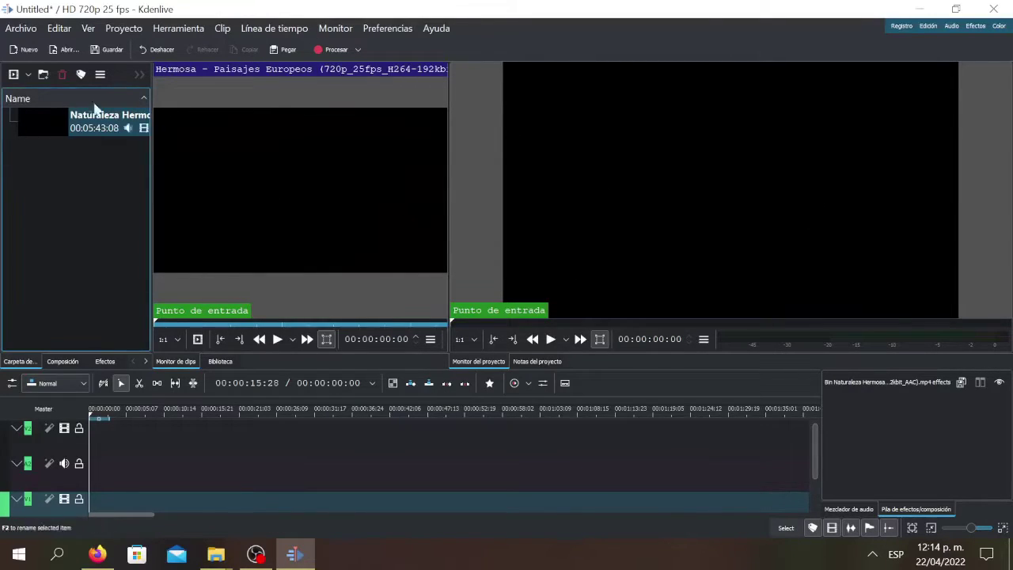
Add the Meeka and Running Errands MP3 files from the Para Editar folder to the project bin.
mouse_move(216, 554)
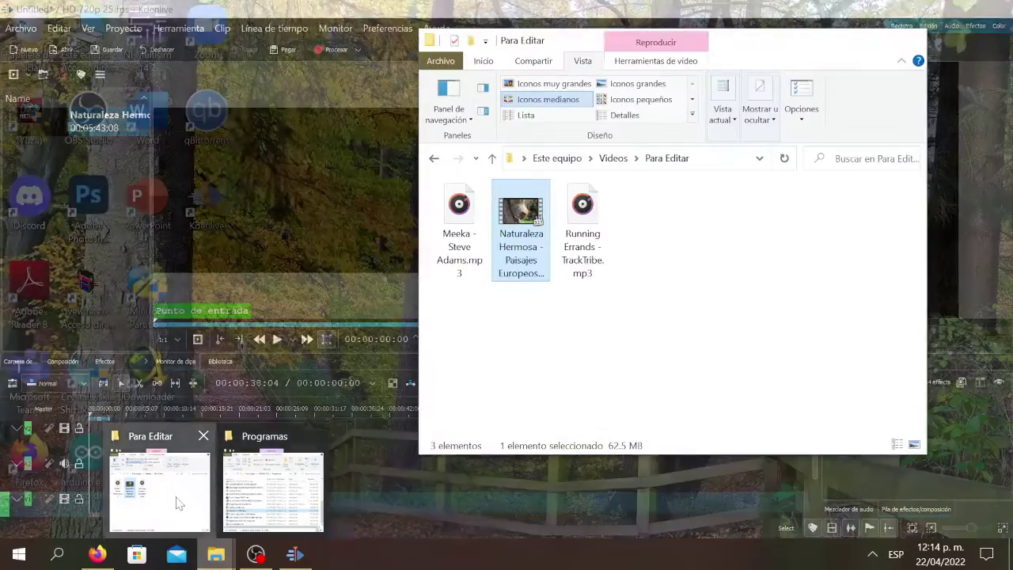
left_click(177, 504)
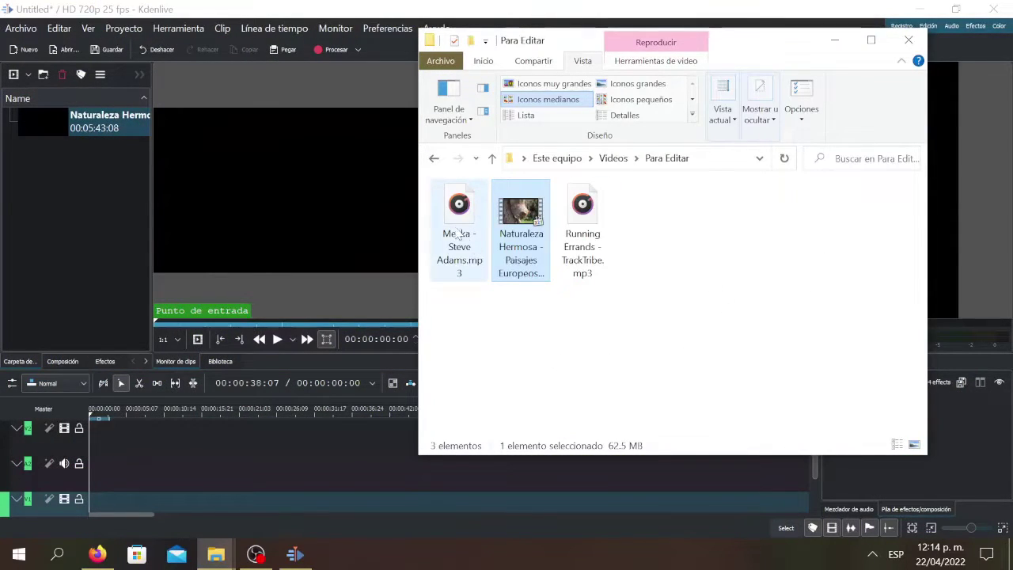
mouse_move(459, 207)
left_click_drag(459, 207, 87, 198)
left_click_drag(583, 207, 80, 180)
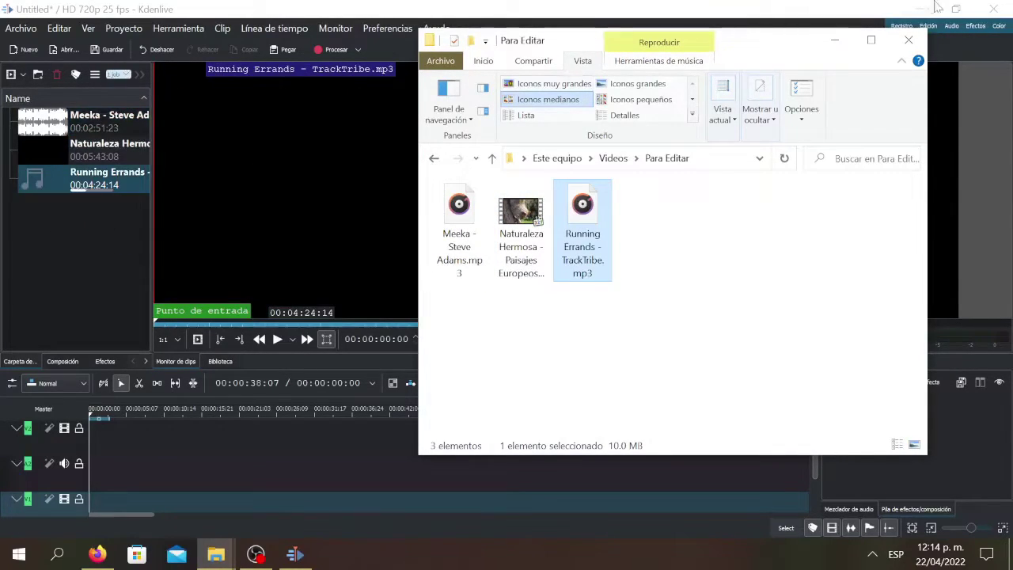
left_click(834, 39)
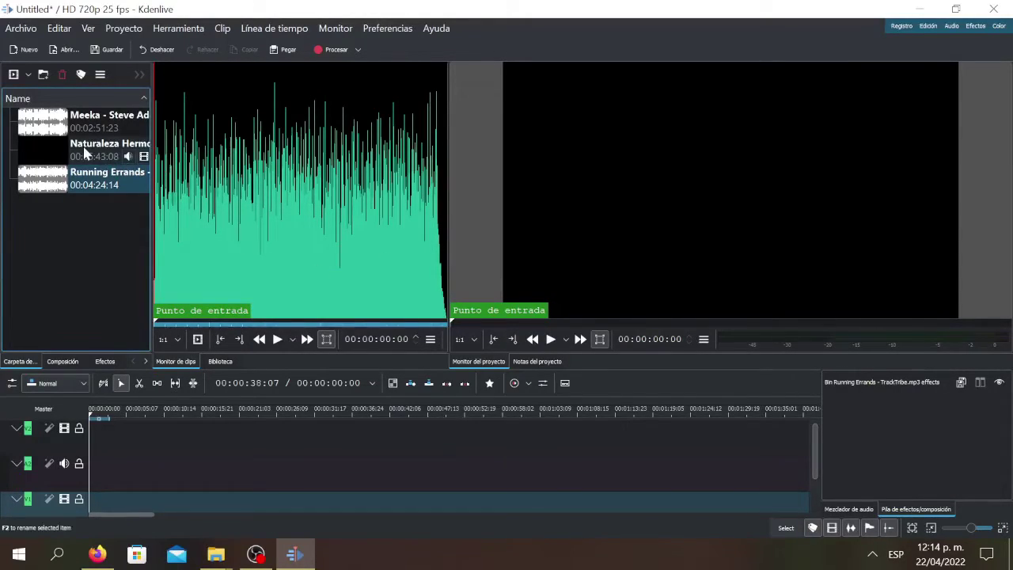
Preview the beginning of the Naturaleza Hermosa video in the clip monitor and examine the monitor's options.
left_click(103, 160)
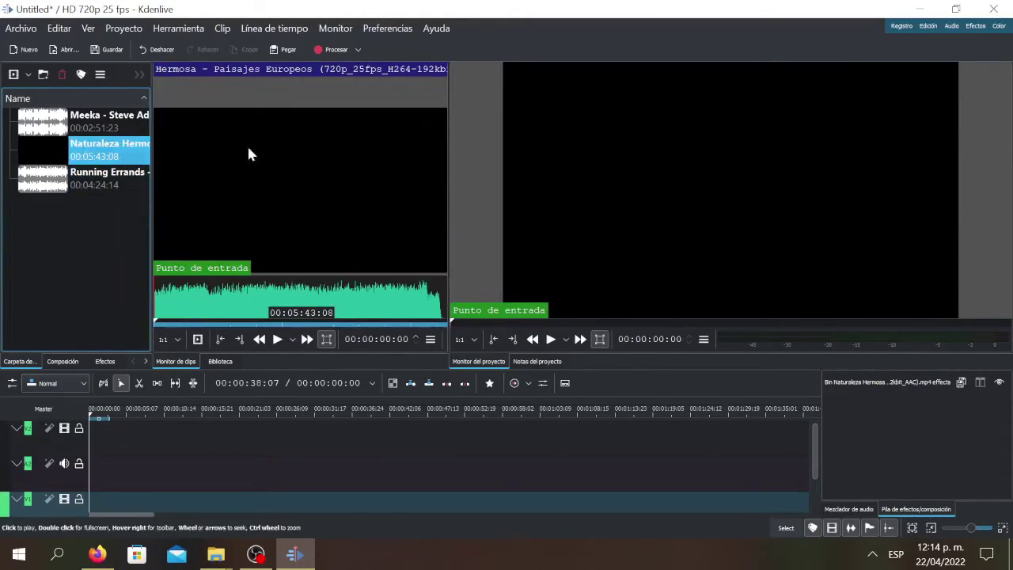
left_click(278, 339)
left_click(278, 339)
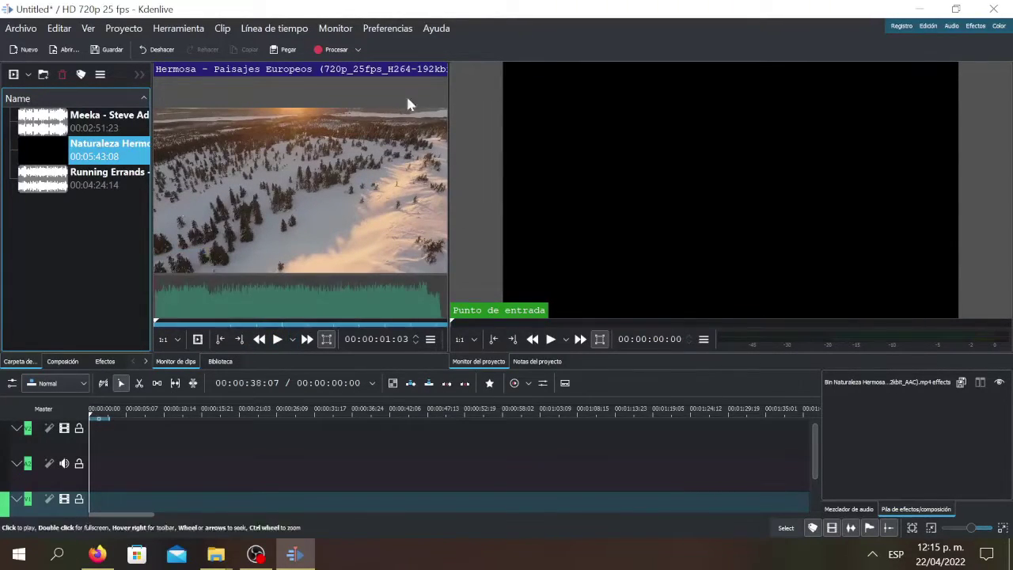
scroll(314, 235, "down", 17)
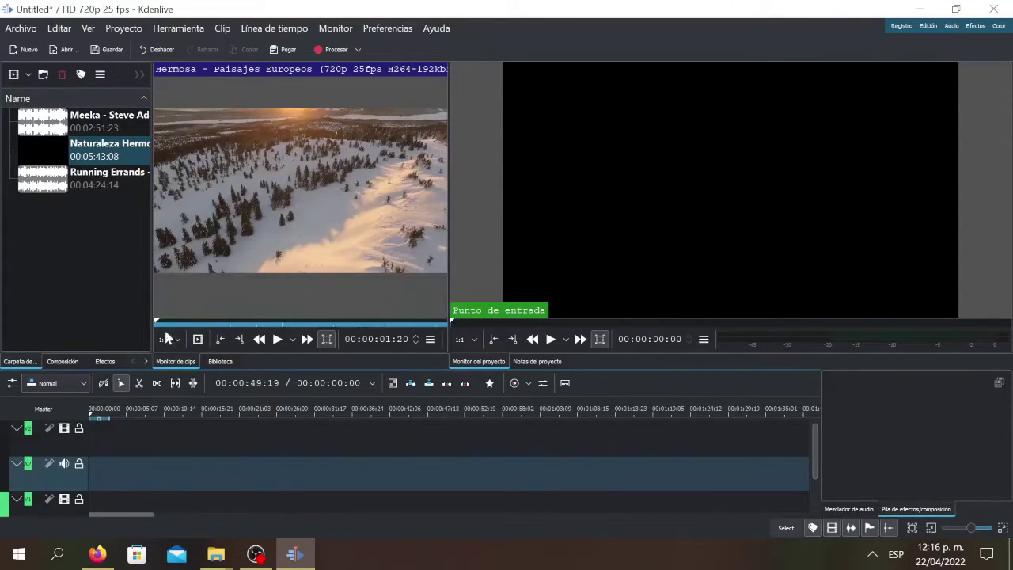
left_click(430, 338)
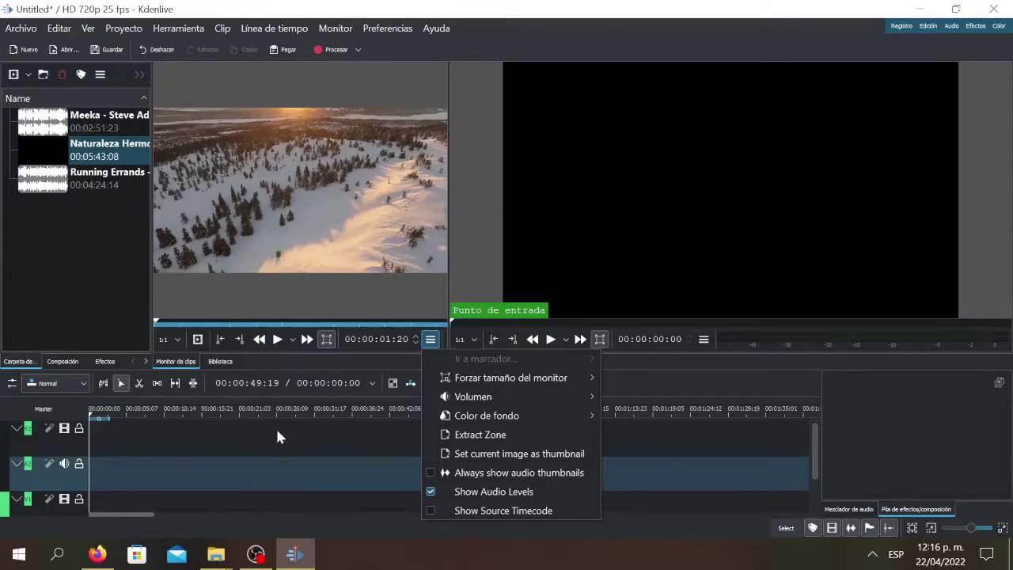
left_click(310, 358)
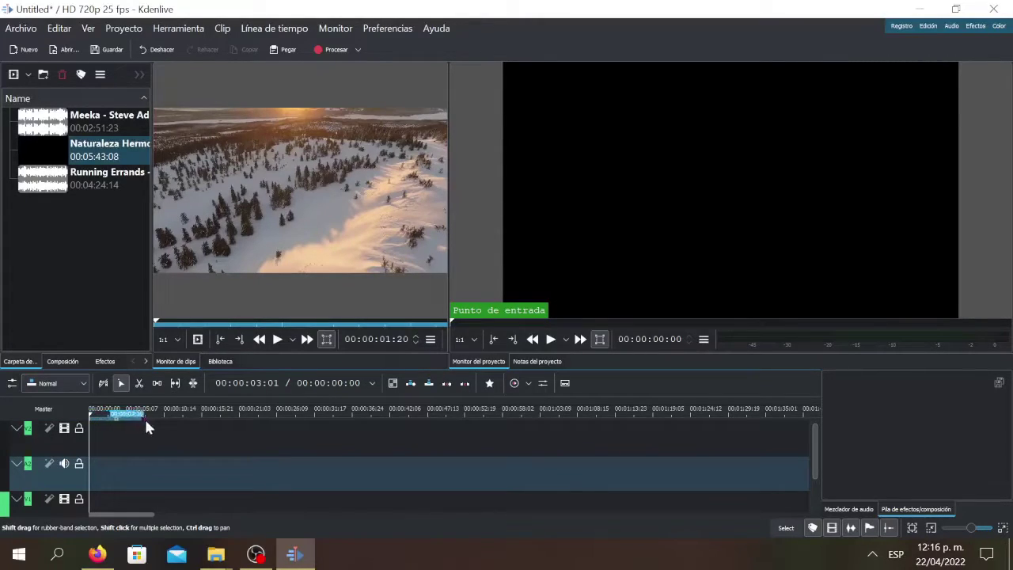
Extend the timeline zone from the start of the timeline to about 1:39.
left_click_drag(492, 413, 792, 417)
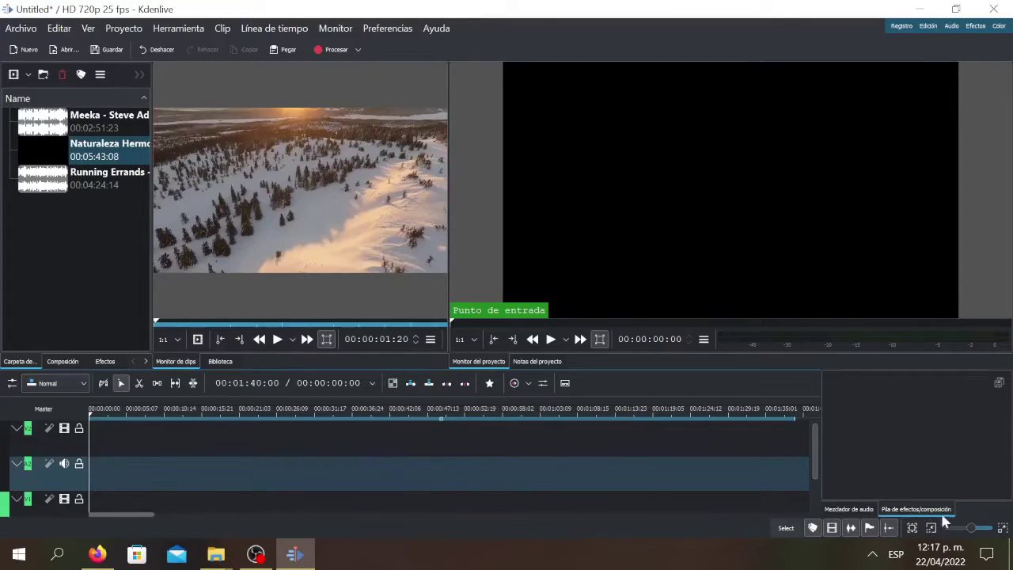
left_click_drag(972, 532, 960, 536)
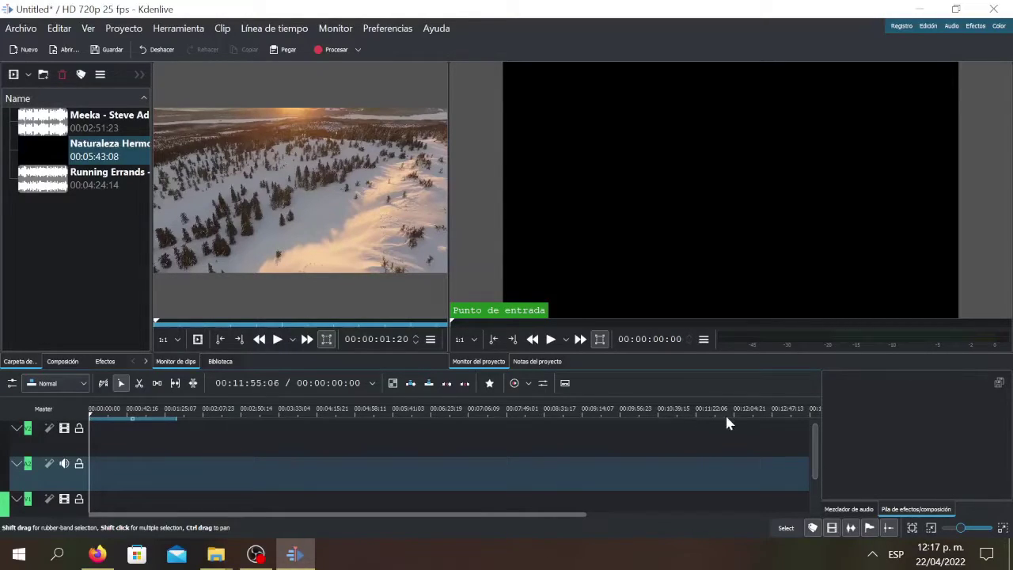
left_click_drag(960, 528, 966, 533)
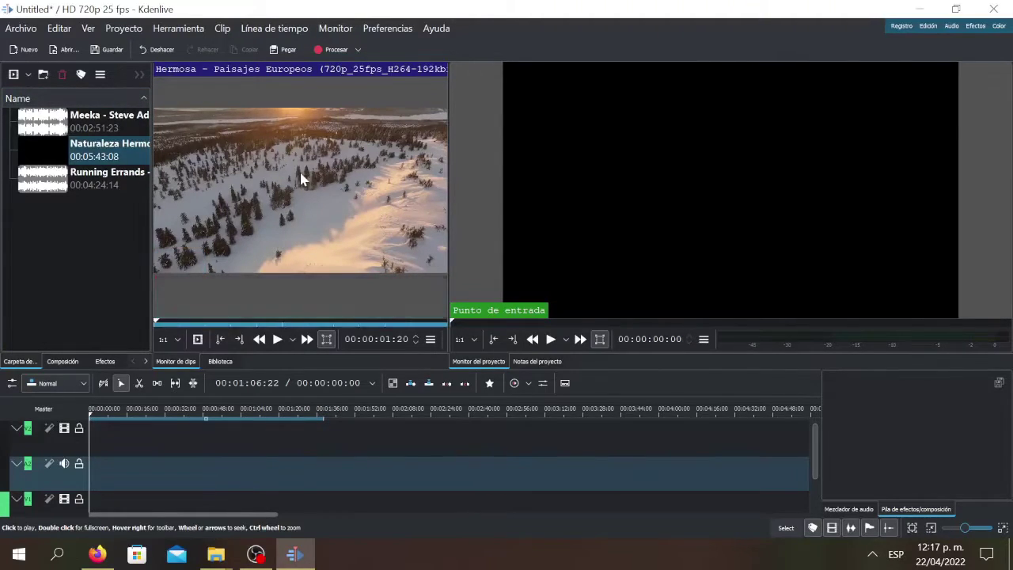
Place the Naturaleza Hermosa clip with its audio at the start of the timeline, and delete it again.
left_click_drag(295, 171, 93, 479)
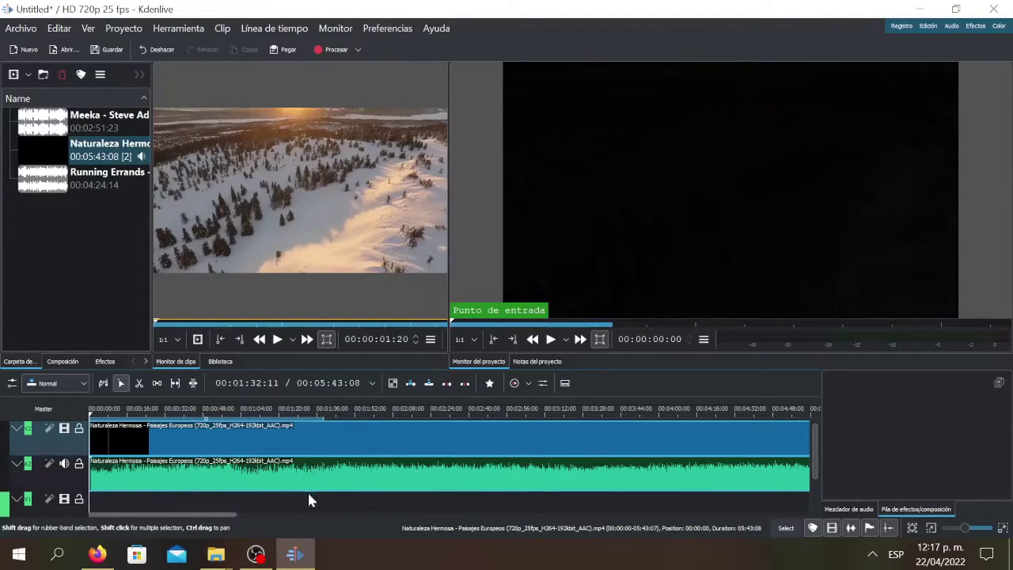
right_click(337, 445)
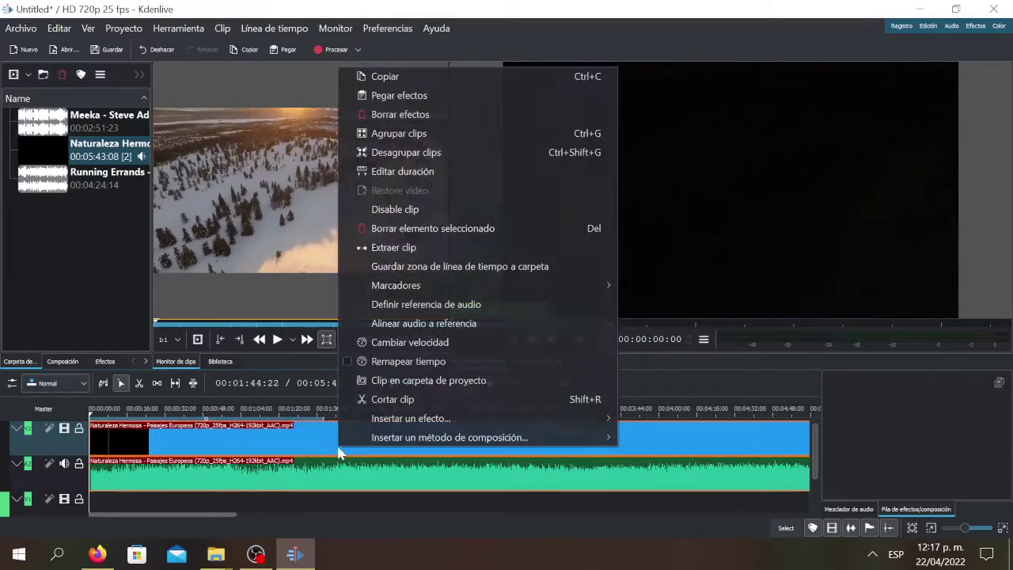
left_click(448, 236)
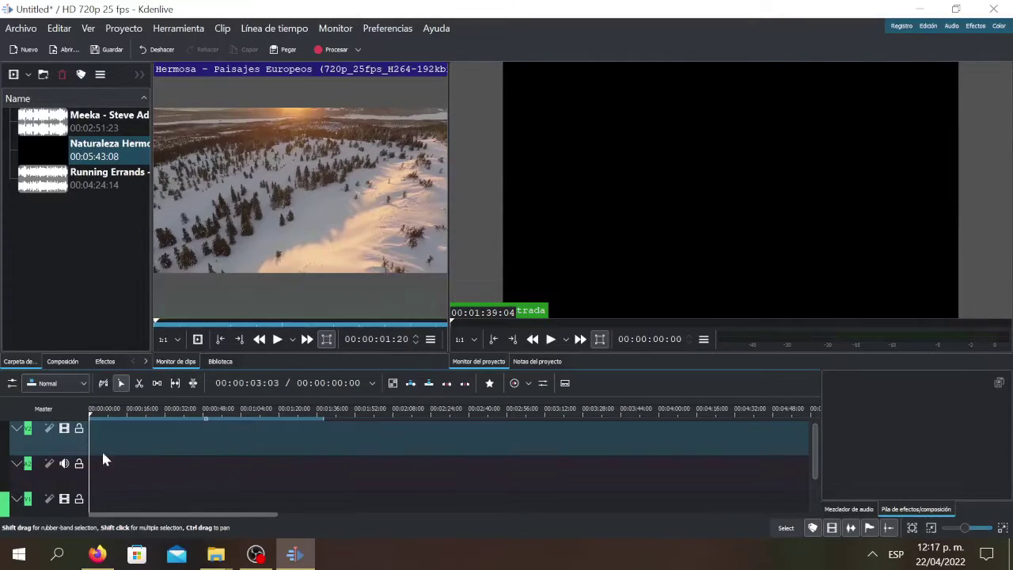
Place only the video part of the Naturaleza Hermosa clip at the start of the upper video track.
mouse_move(190, 291)
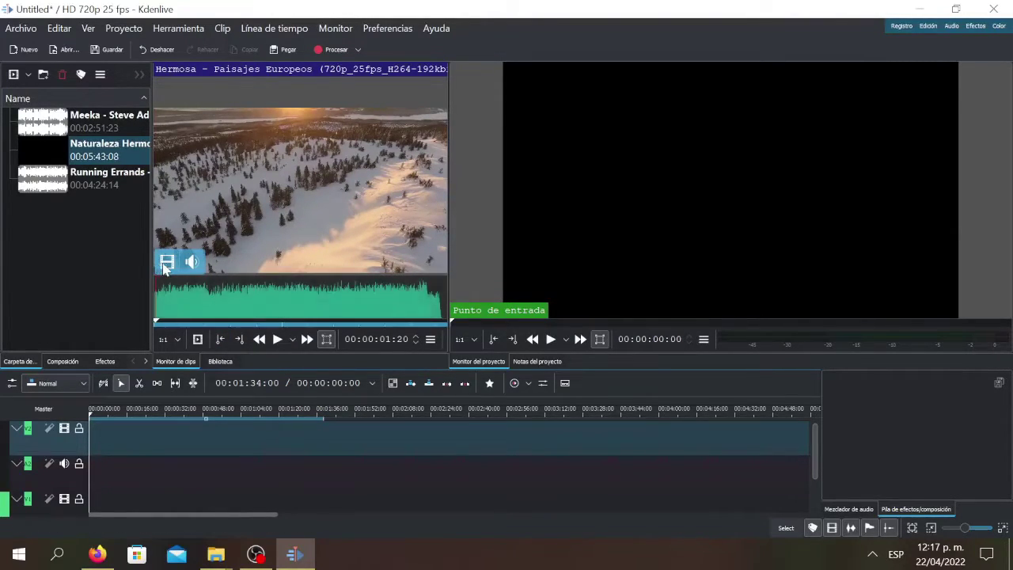
left_click_drag(165, 260, 80, 450)
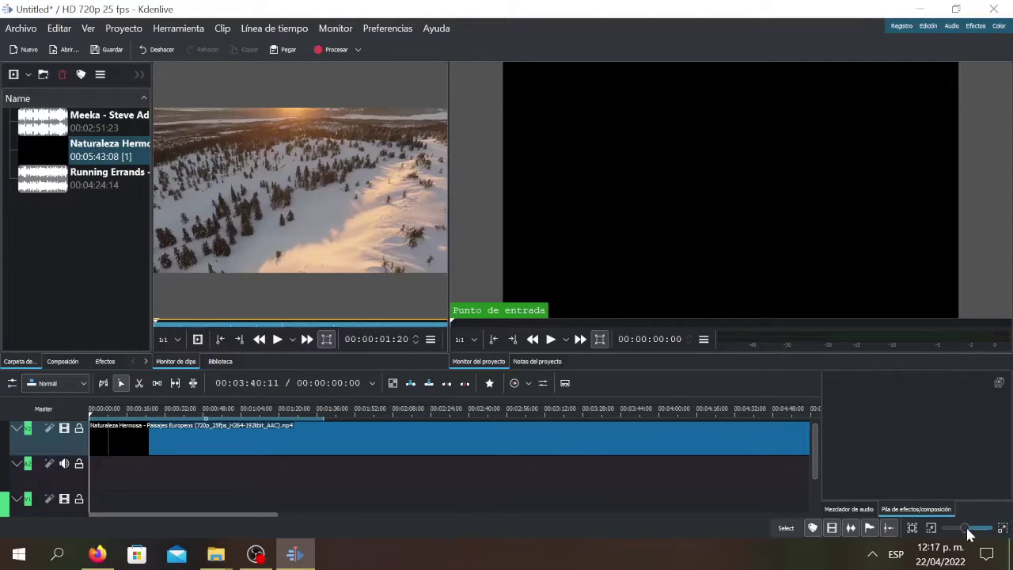
scroll(969, 535, "down", 4)
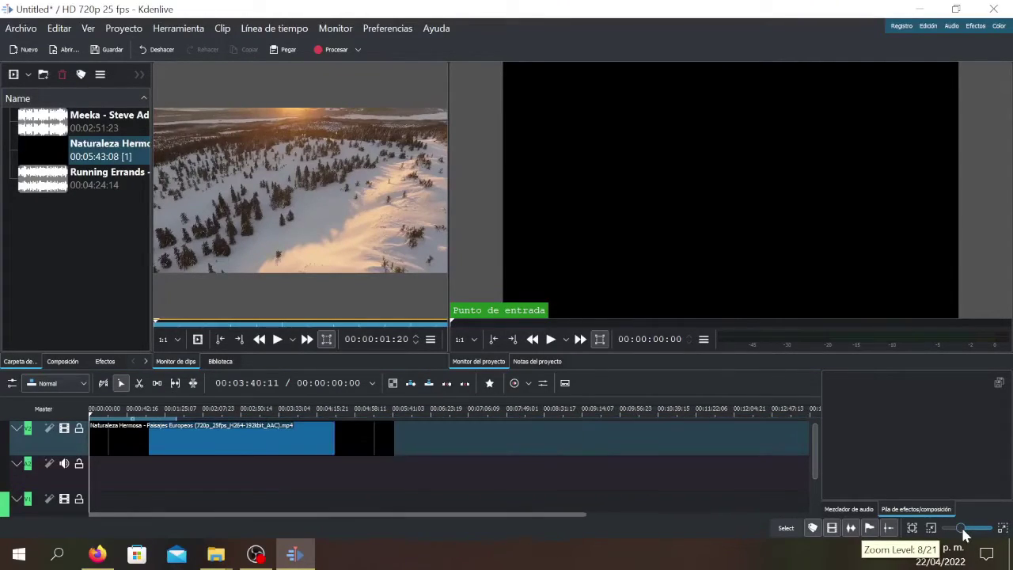
scroll(966, 536, "up", 1)
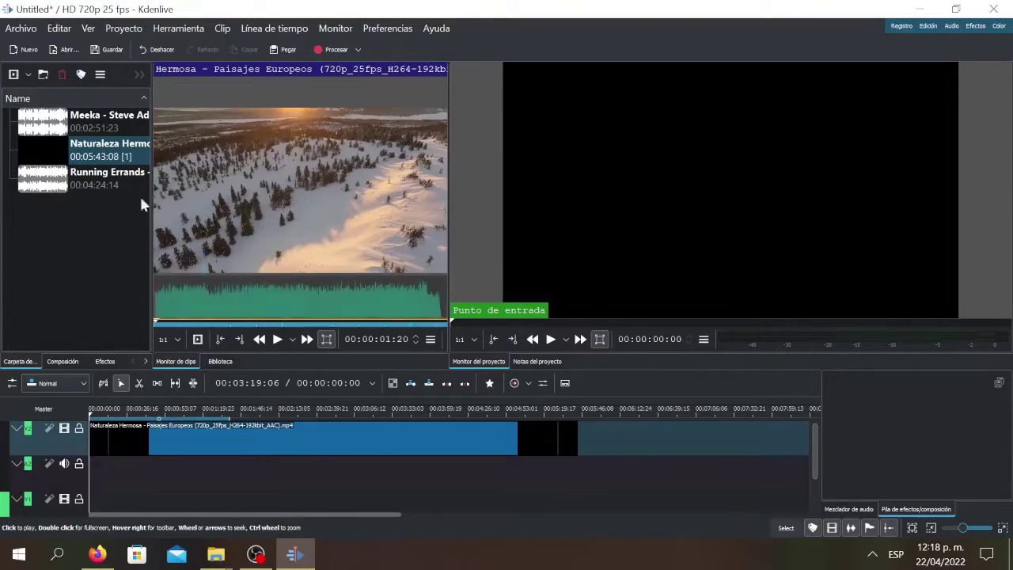
Place the Running Errands music at the start of the audio track below the video, and trim the video's end to match the music's end.
left_click(29, 187)
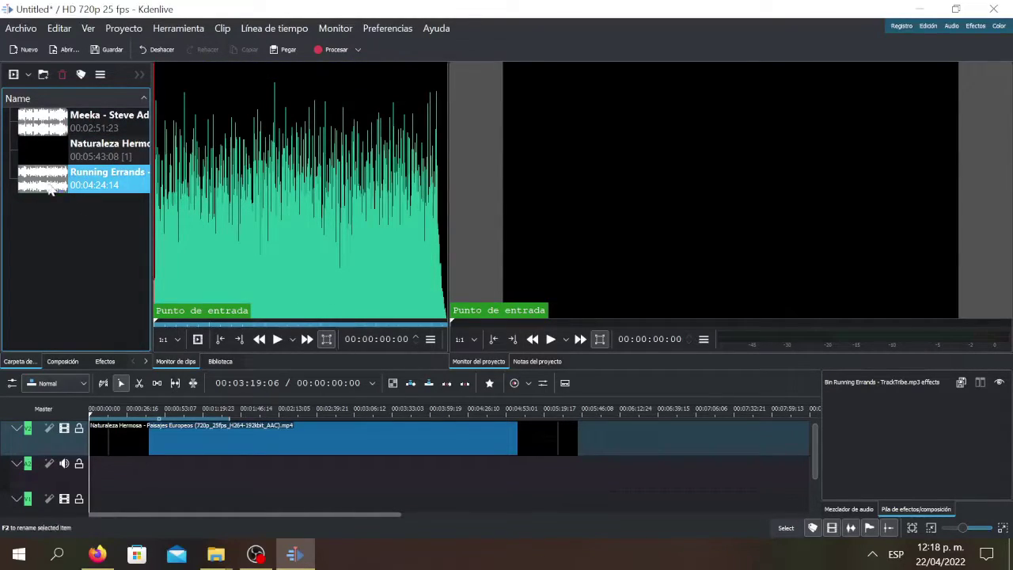
left_click_drag(42, 183, 179, 329)
left_click_drag(208, 430, 87, 491)
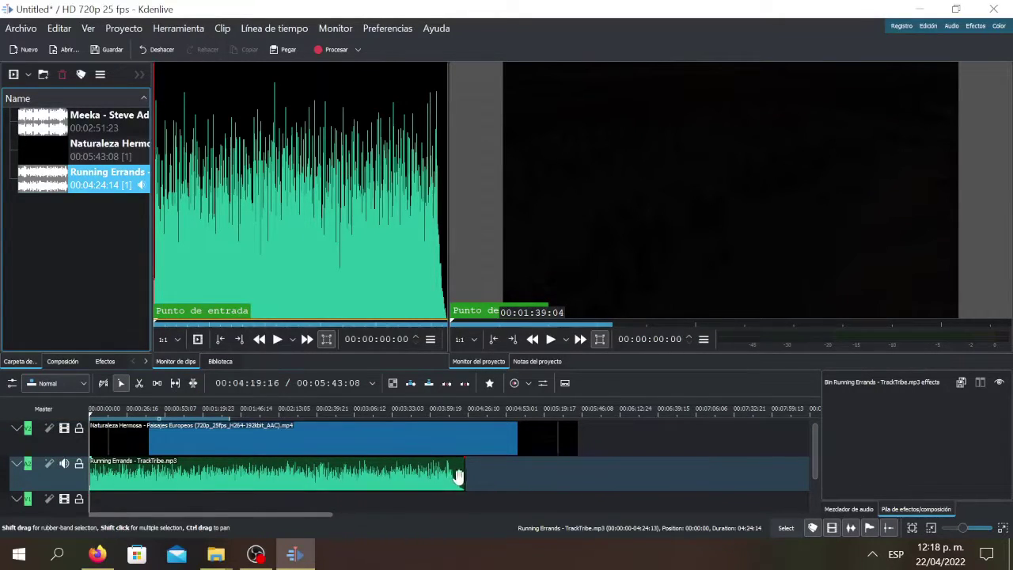
mouse_move(462, 480)
left_mouse_down()
mouse_move(533, 485)
mouse_move(461, 475)
left_mouse_up()
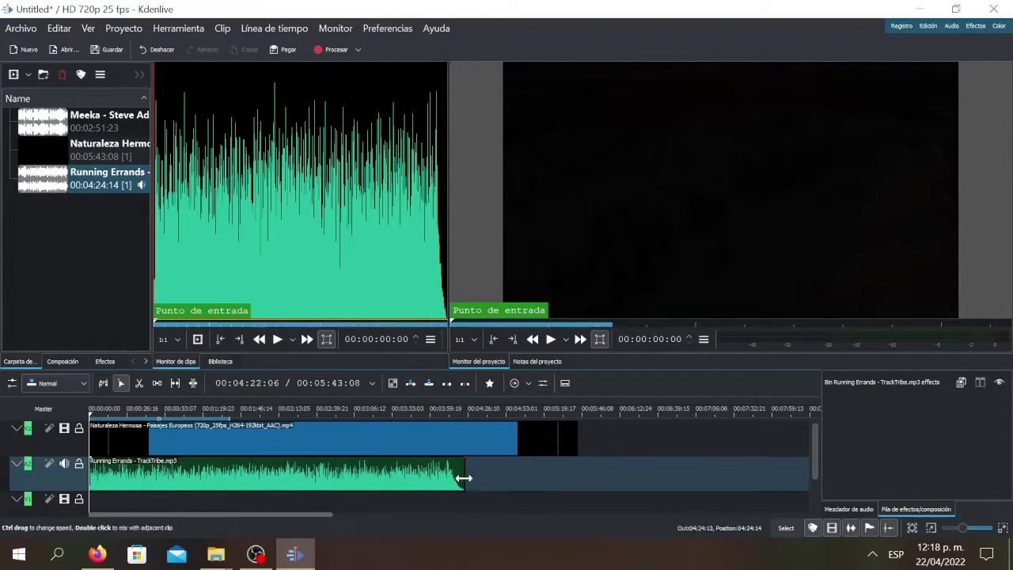
left_click_drag(577, 439, 470, 451)
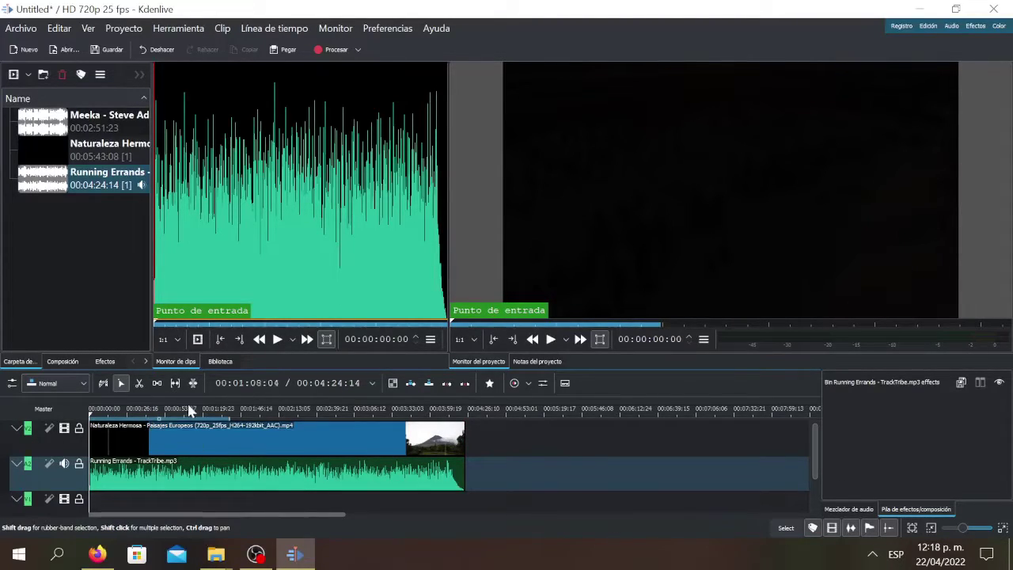
Preview the combined video and music from about 2:36 on the timeline, checking the system speaker volume before playing.
left_click(243, 413)
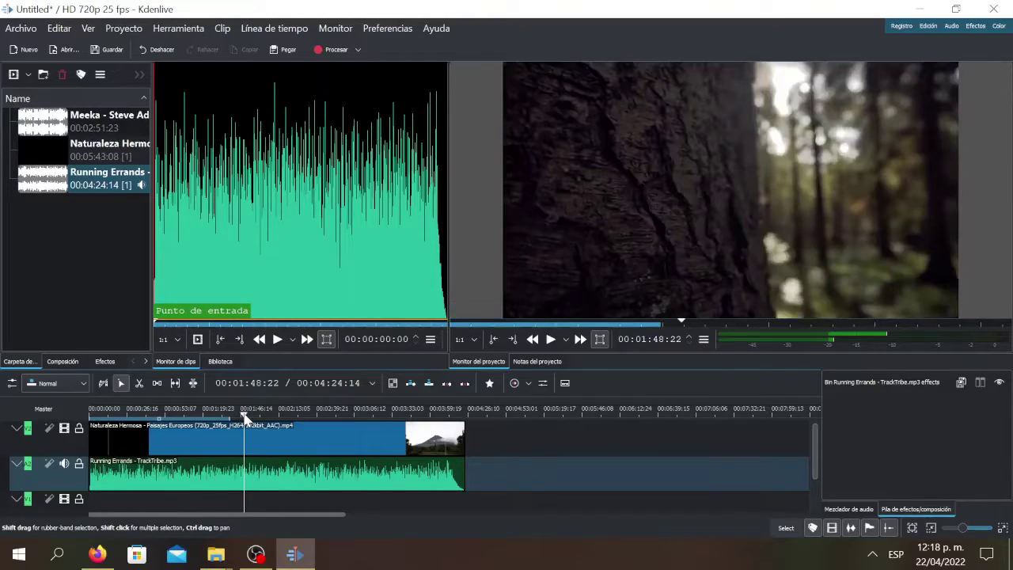
left_click(312, 413)
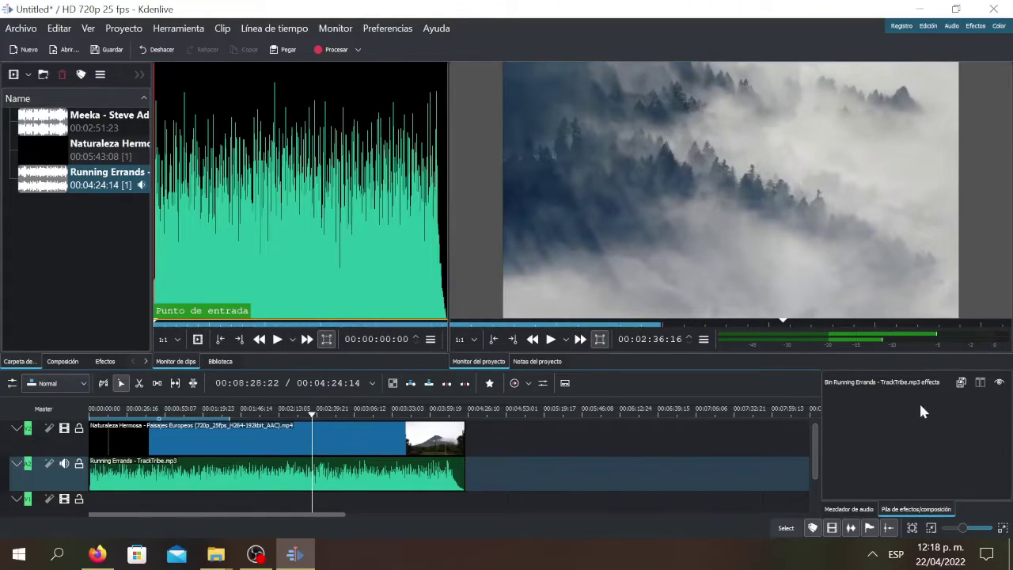
left_click(872, 554)
left_click(848, 527)
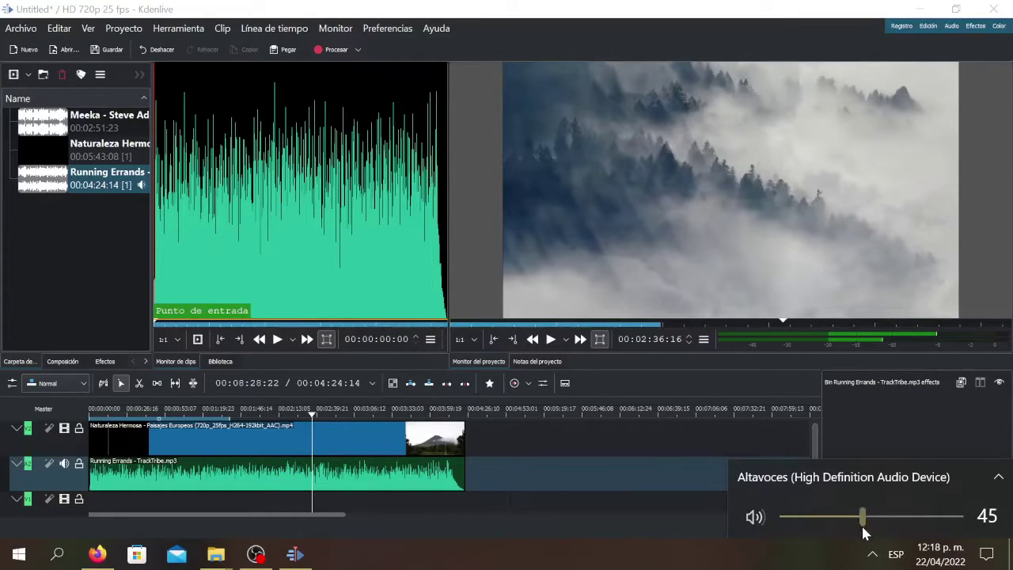
left_click(337, 356)
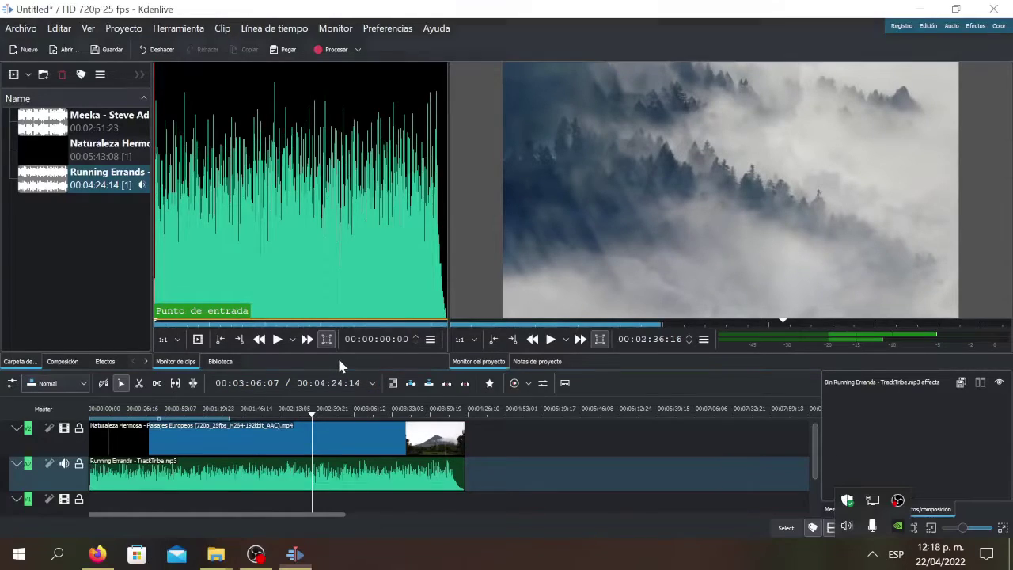
left_click(553, 340)
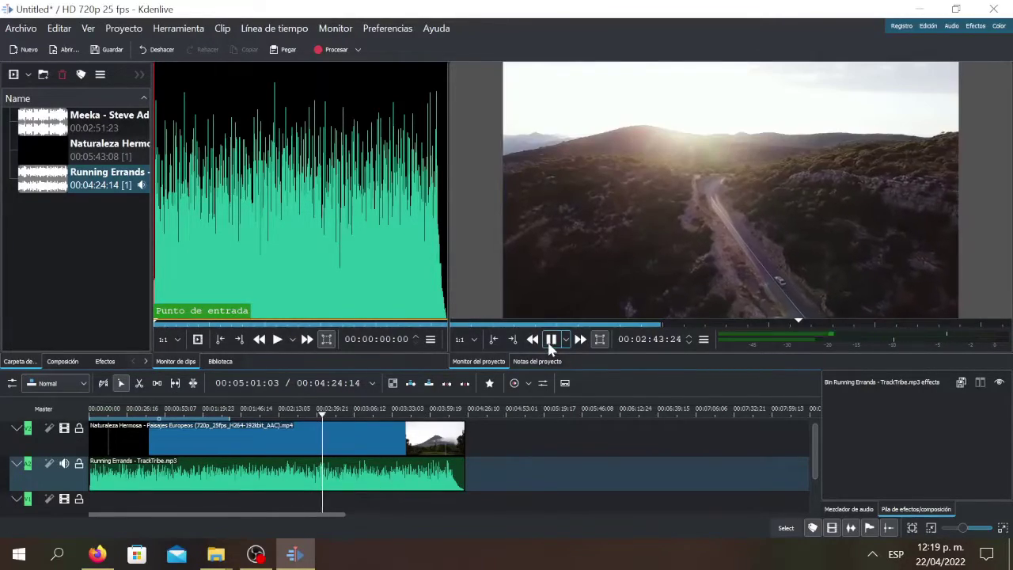
left_click(552, 339)
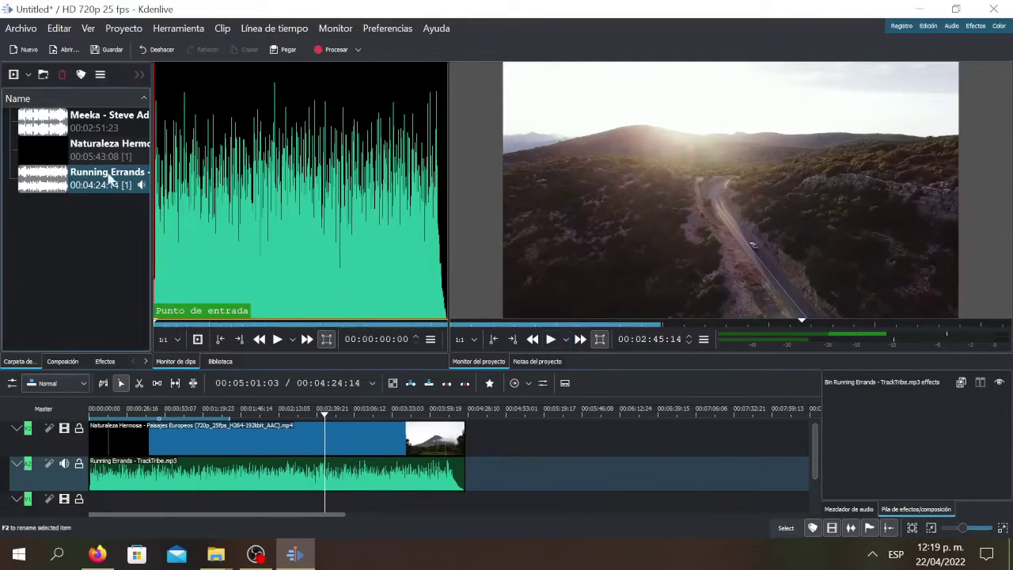
Play the start of the original Naturaleza Hermosa clip, and compare it with a short playback of the project.
left_click(49, 159)
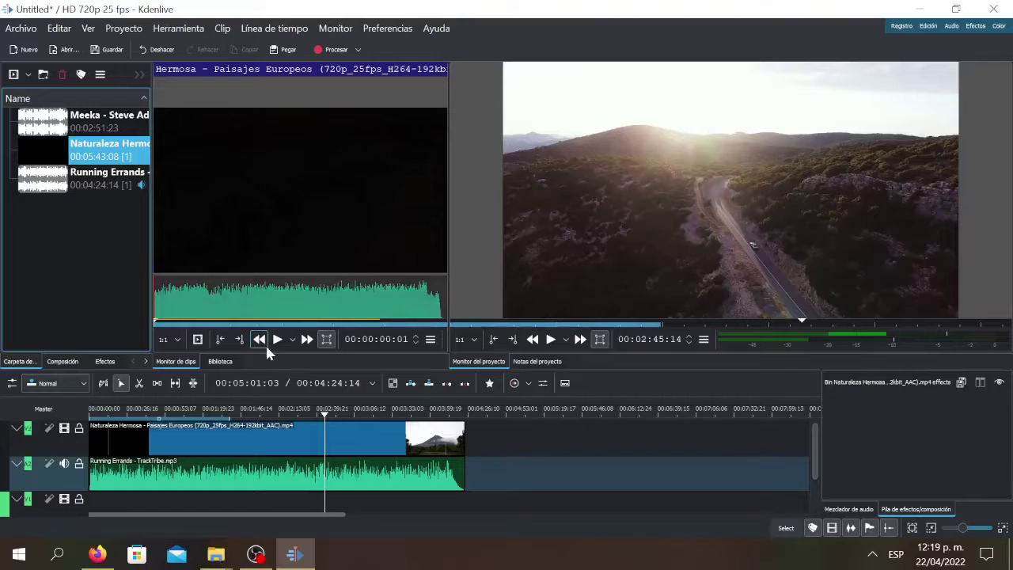
mouse_move(443, 212)
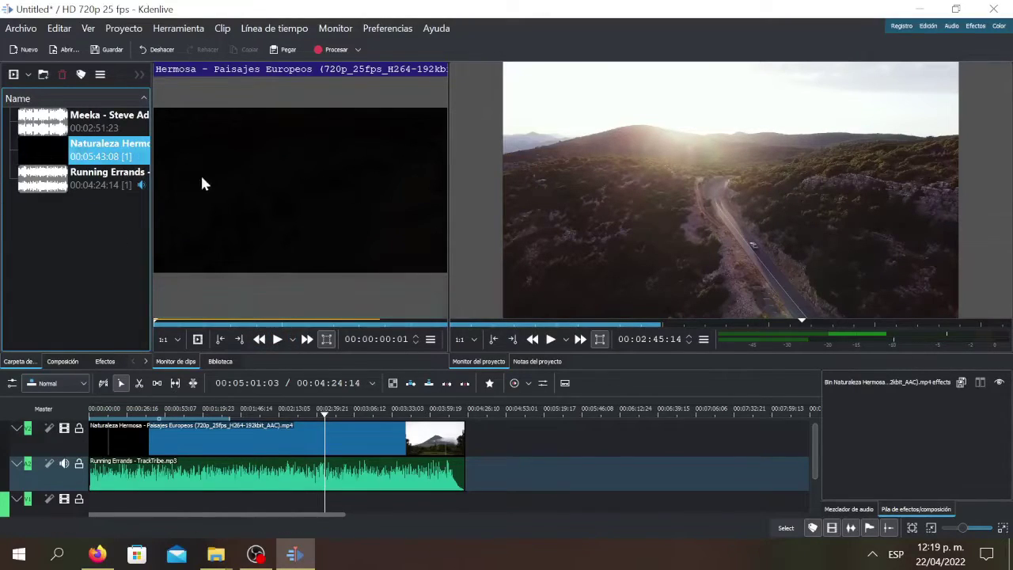
left_click(277, 339)
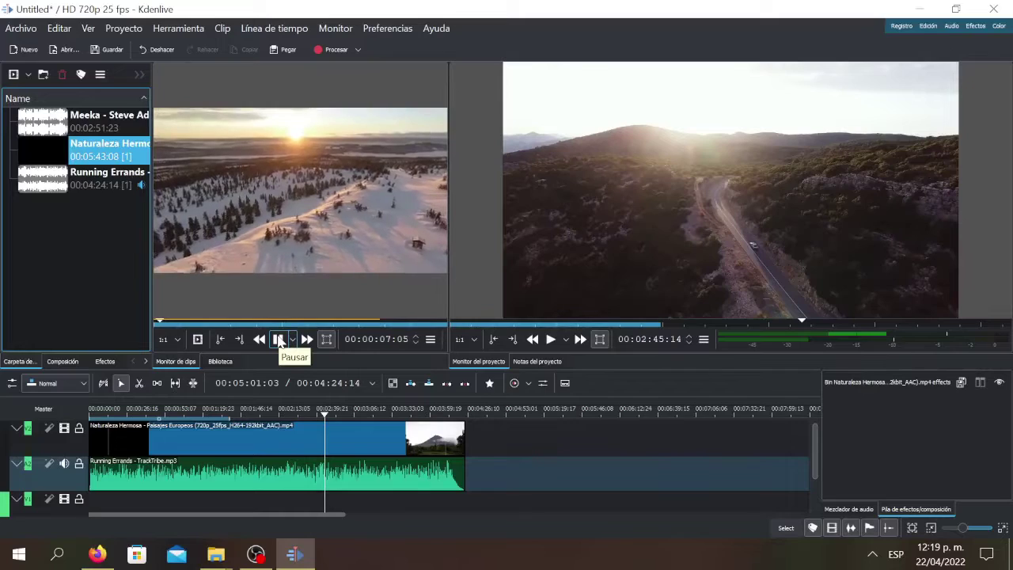
left_click(279, 338)
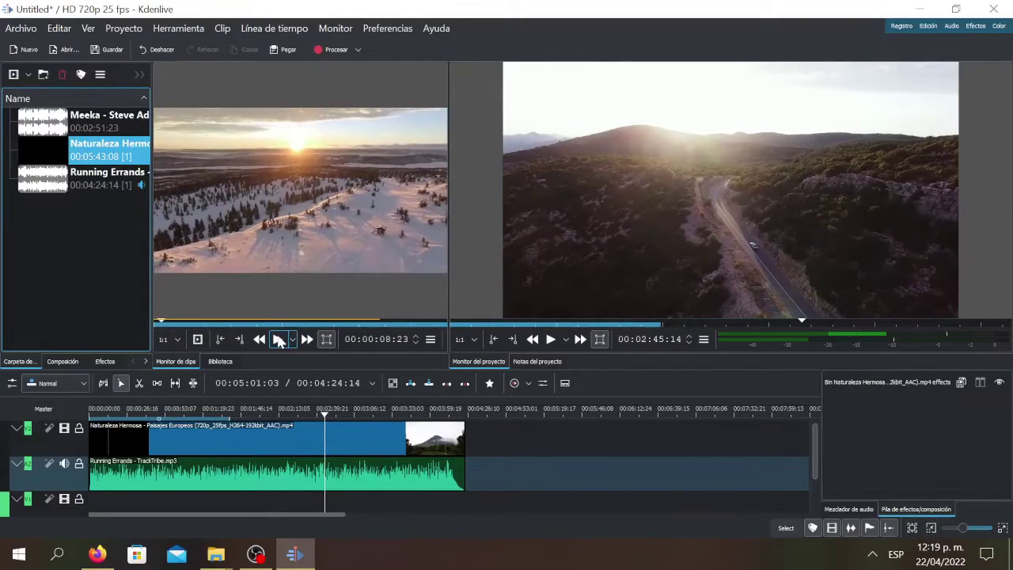
left_click(552, 340)
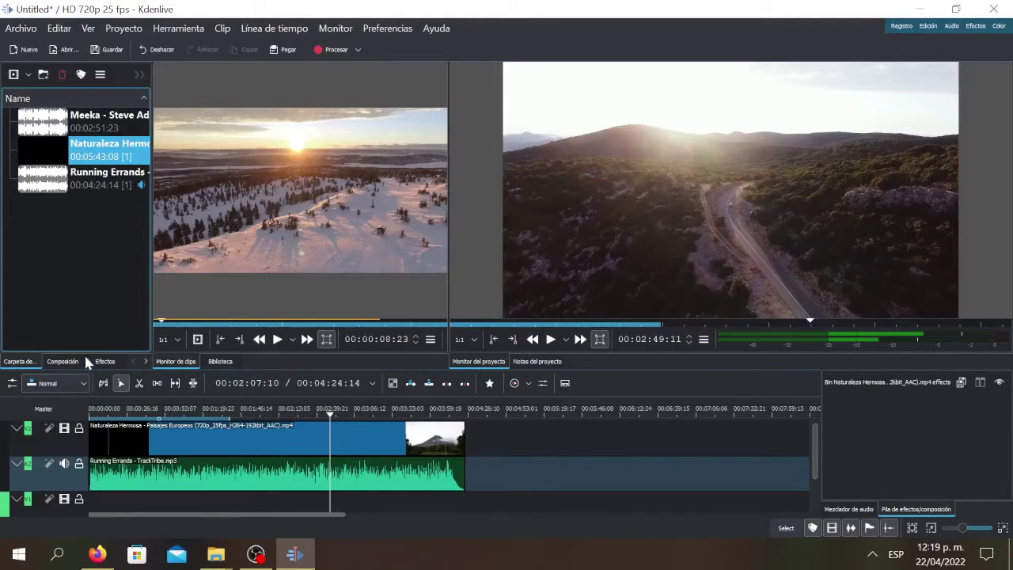
Apply the Silenciar effect from Volumen y dinámicas to the Running Errands music, and play the project to check the sound.
left_click(64, 361)
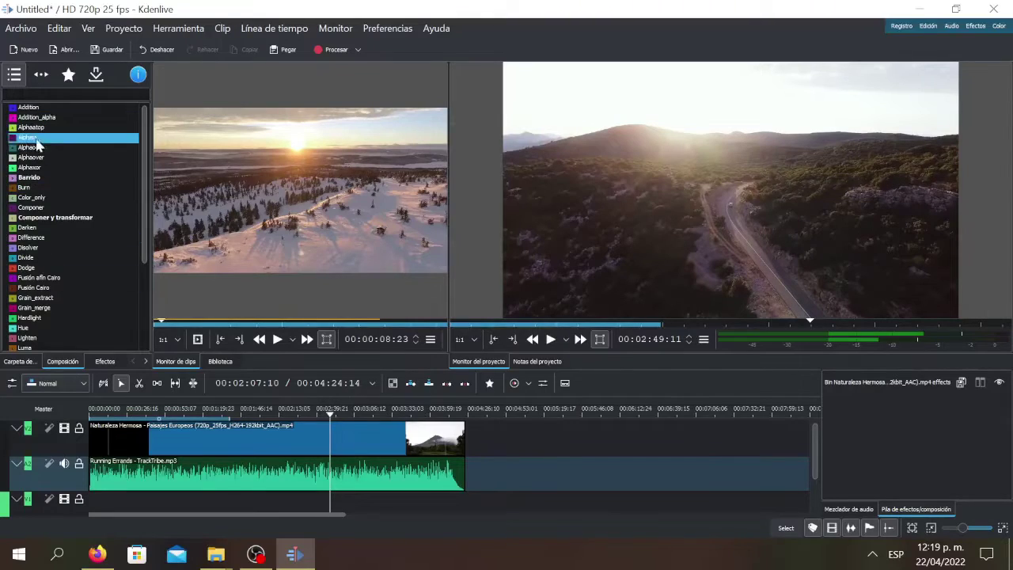
scroll(47, 317, "down", 5)
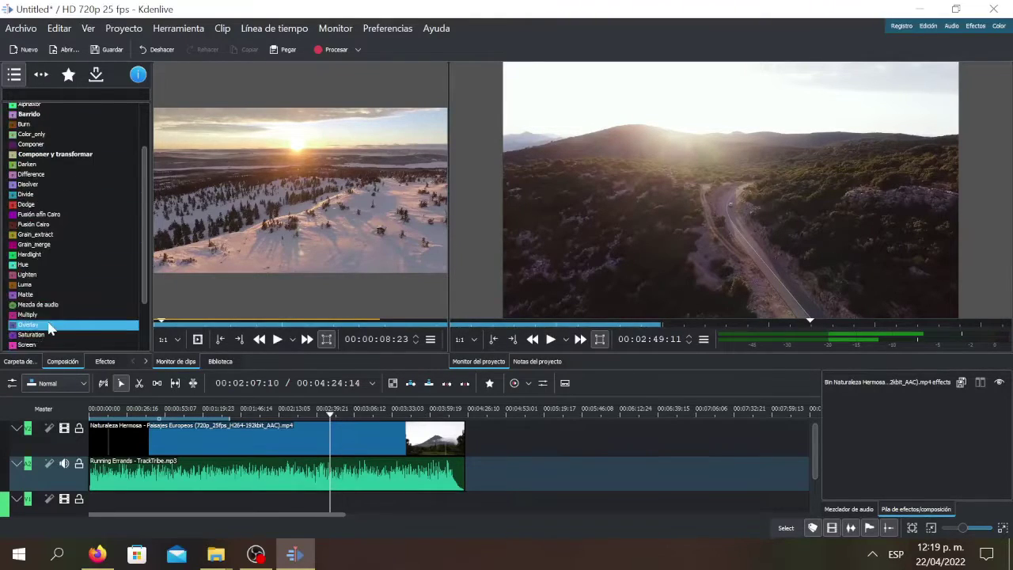
left_click(105, 362)
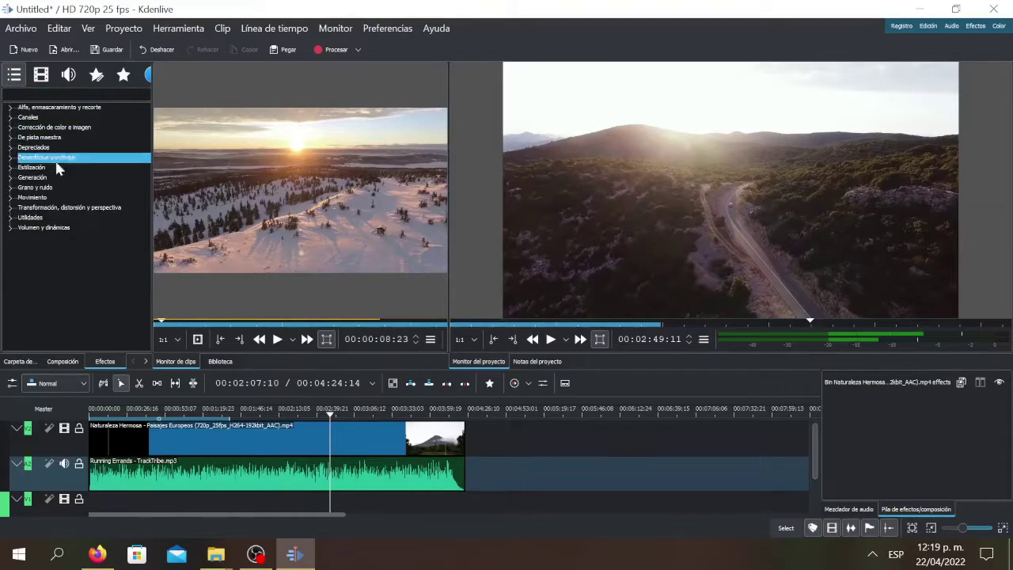
left_click(27, 229)
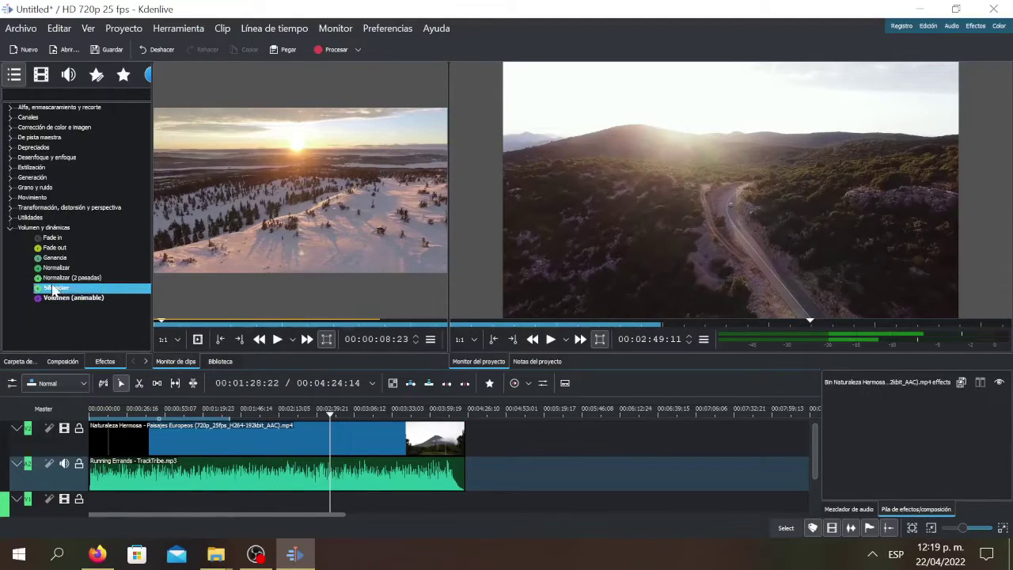
left_click_drag(159, 474, 160, 473)
left_click(163, 473)
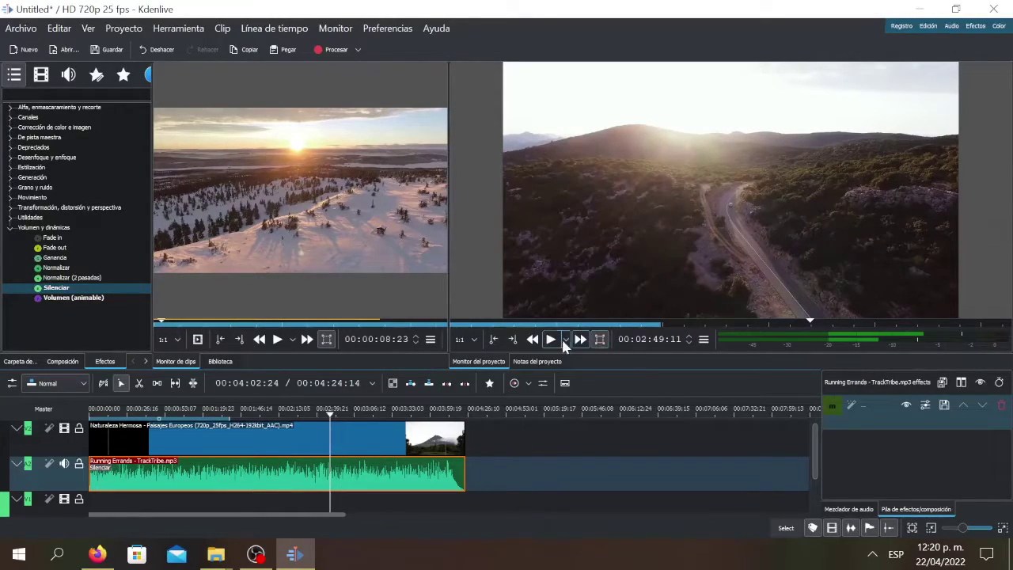
left_click(552, 341)
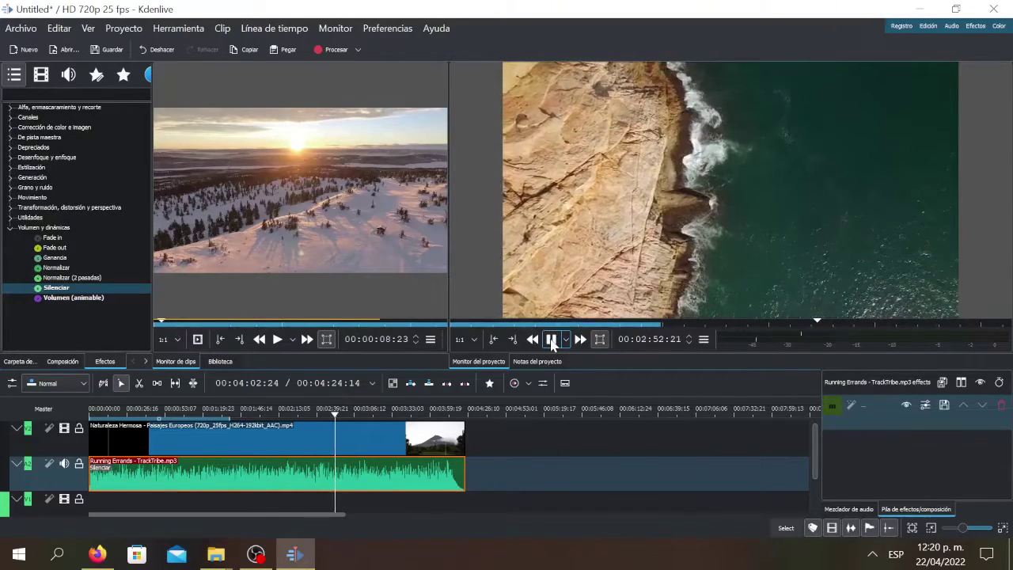
left_click(551, 340)
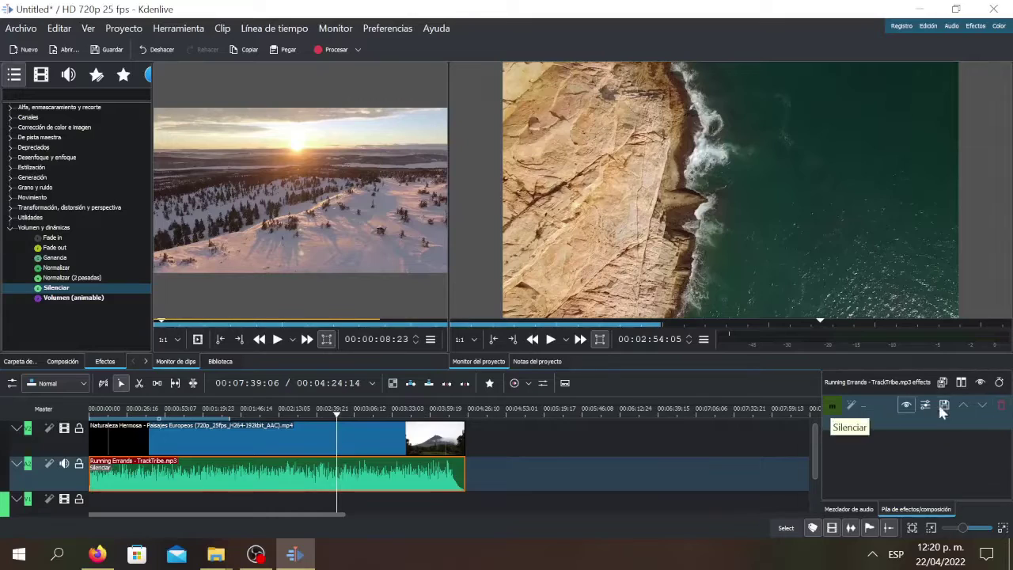
Remove the Silenciar effect from the Running Errands music, and play the project again.
left_click(1002, 406)
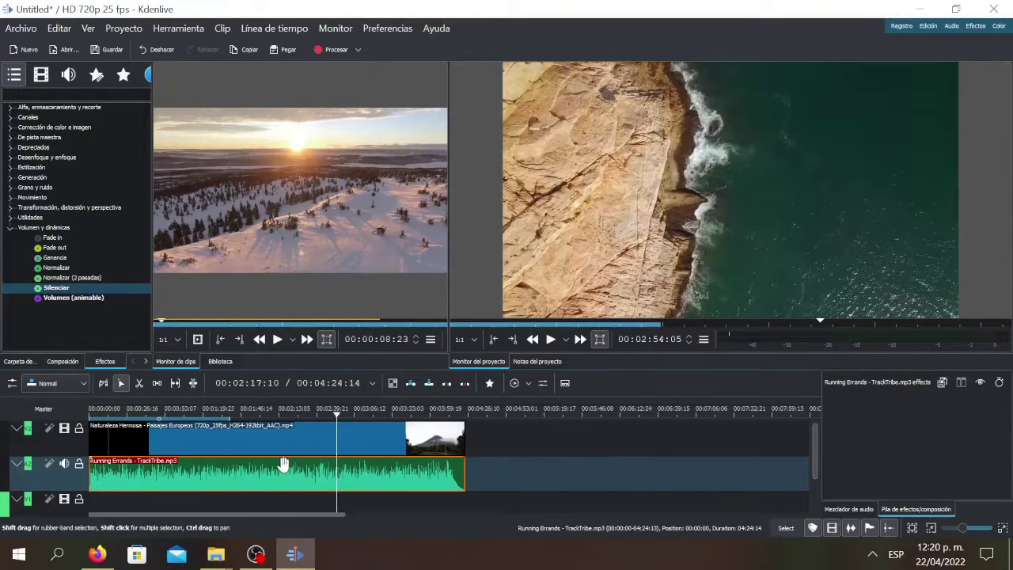
left_click(550, 342)
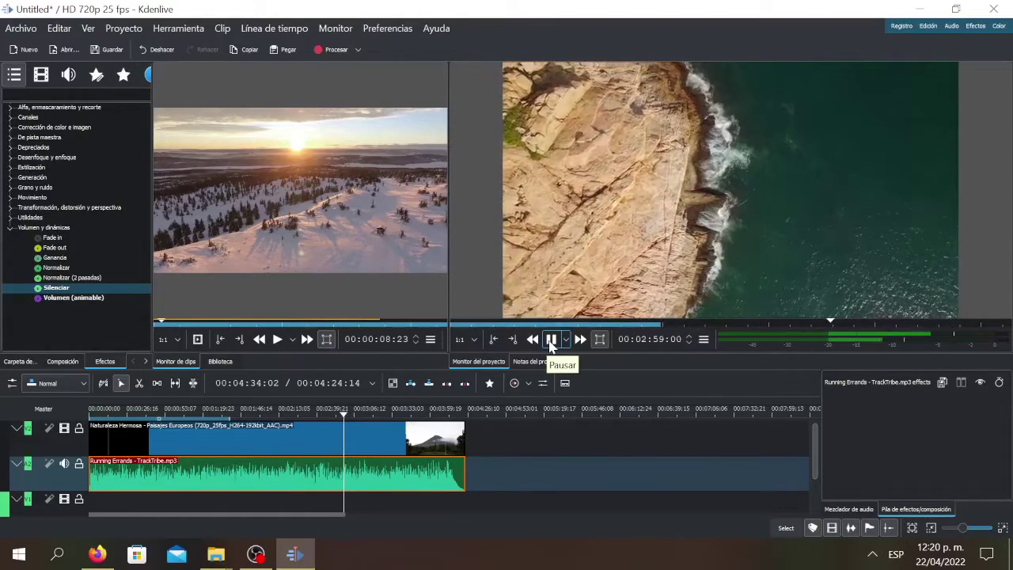
left_click(552, 341)
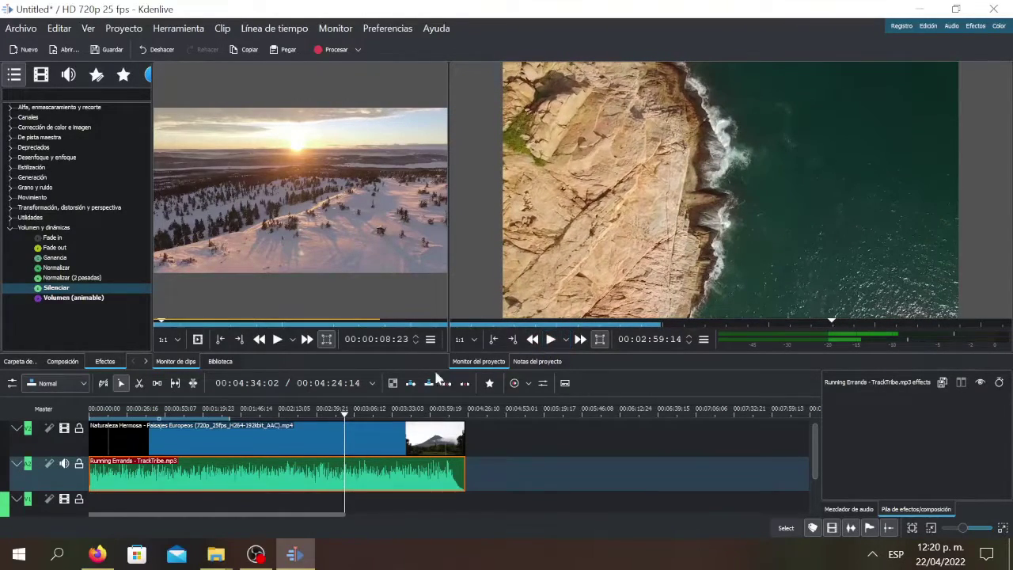
Apply the Volumen (animable) effect to the Running Errands music with a gain of -20 dB, and start playing the project.
left_click(41, 311)
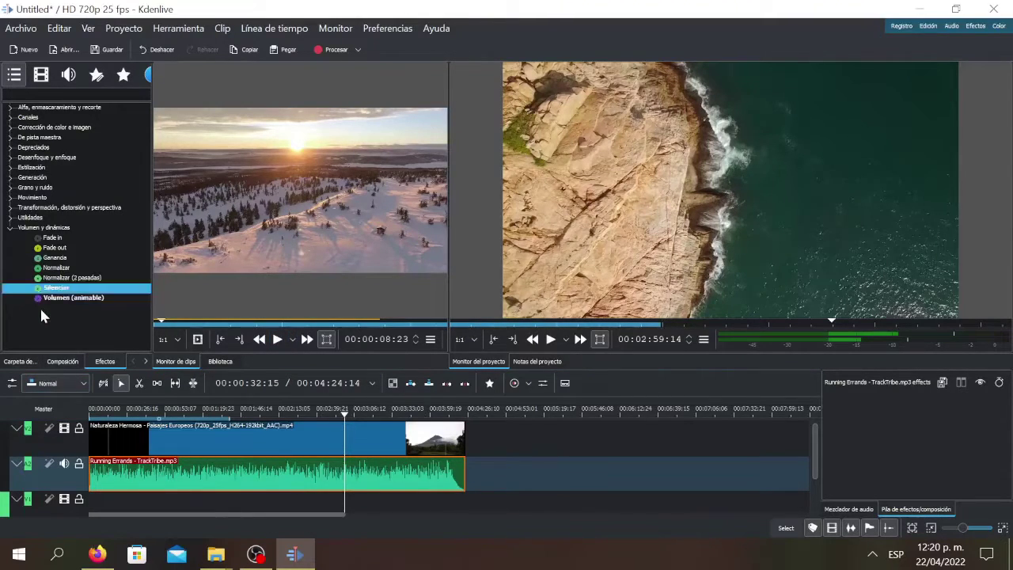
left_click(65, 300)
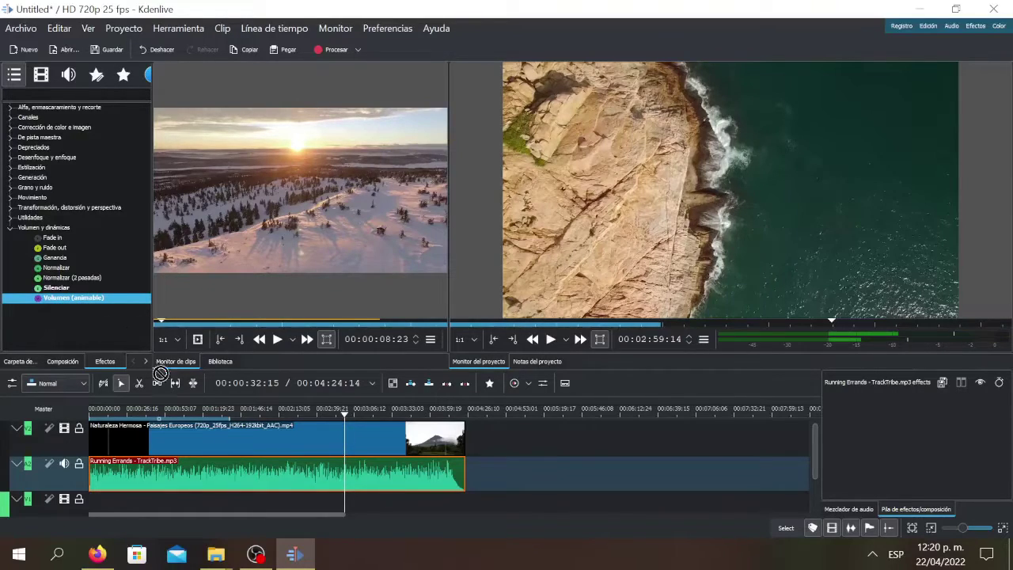
left_click_drag(220, 472, 223, 474)
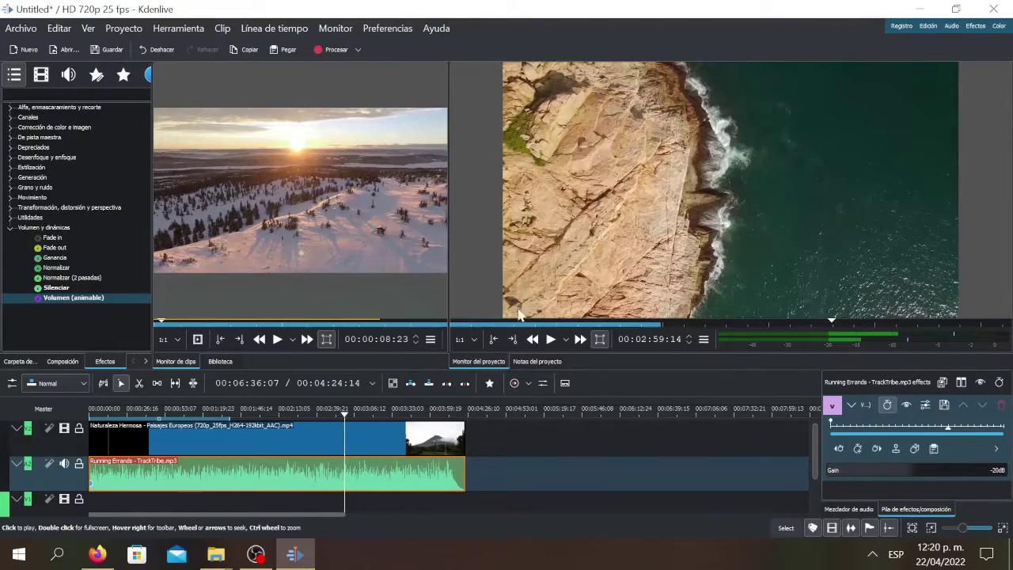
left_click(551, 340)
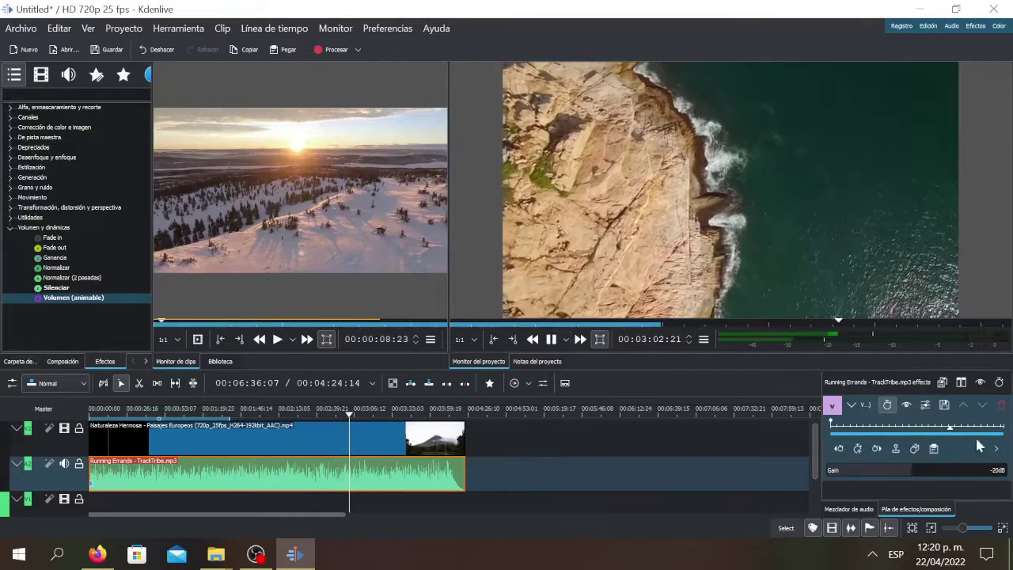
Raise the system speaker volume to 100 during playback, lower it to 47, and pause the project.
left_click(872, 554)
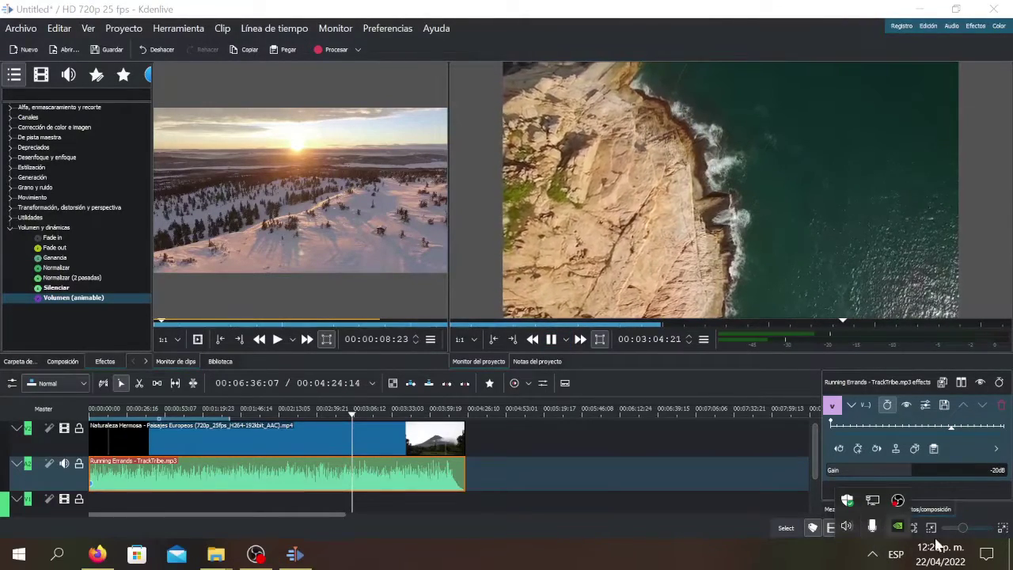
left_click_drag(863, 516, 961, 518)
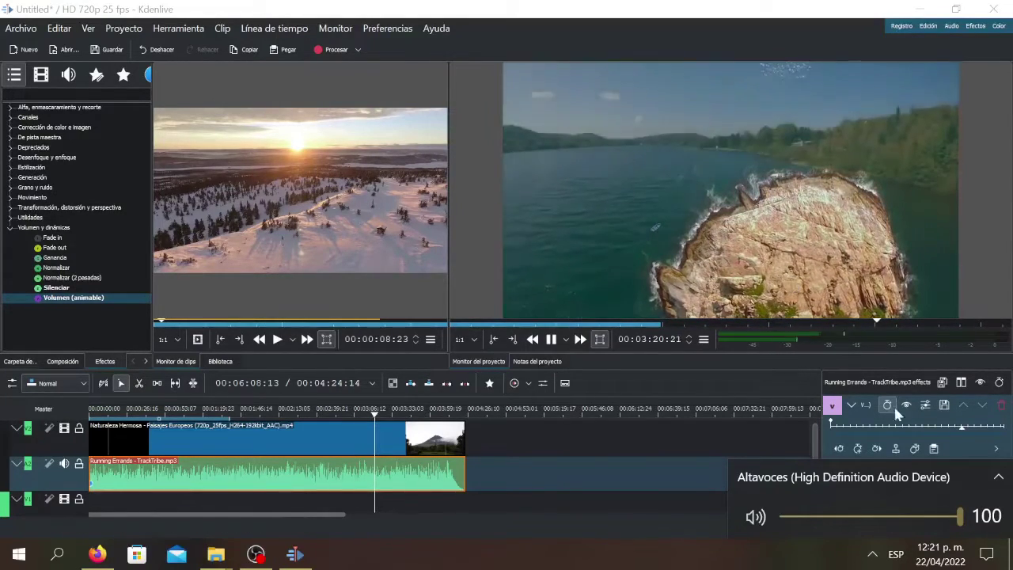
left_click_drag(960, 521, 868, 517)
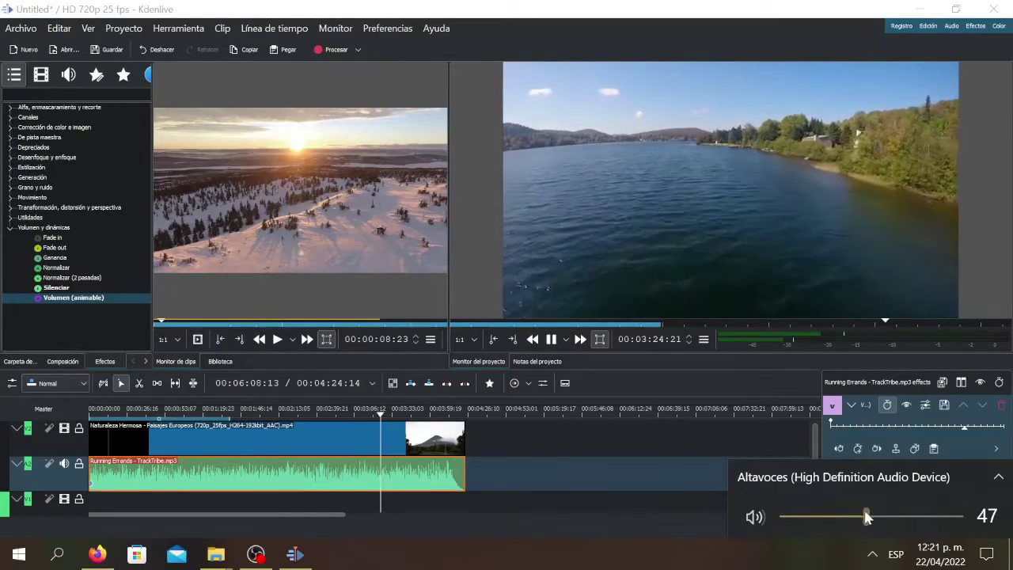
left_click(648, 383)
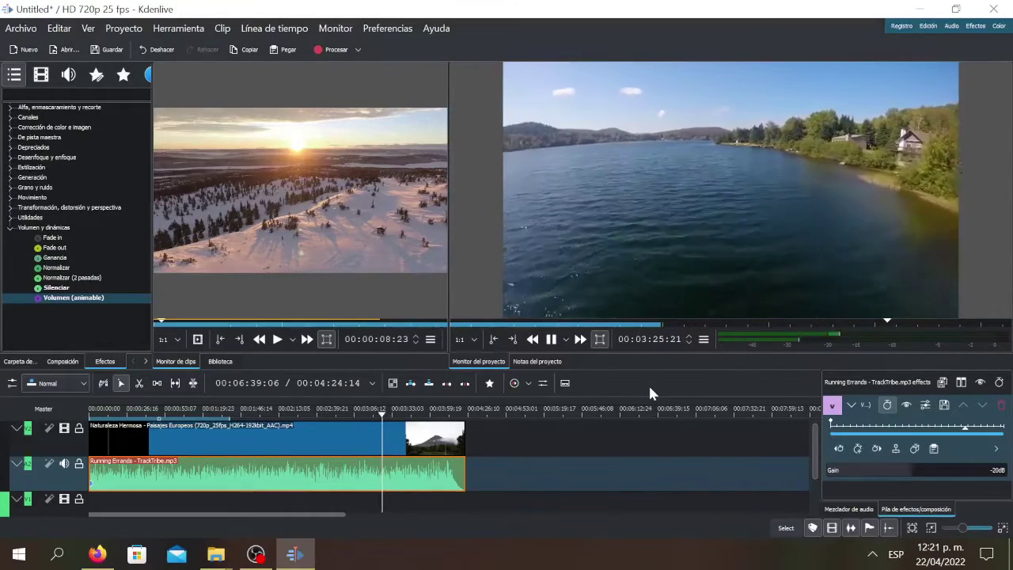
left_click(552, 339)
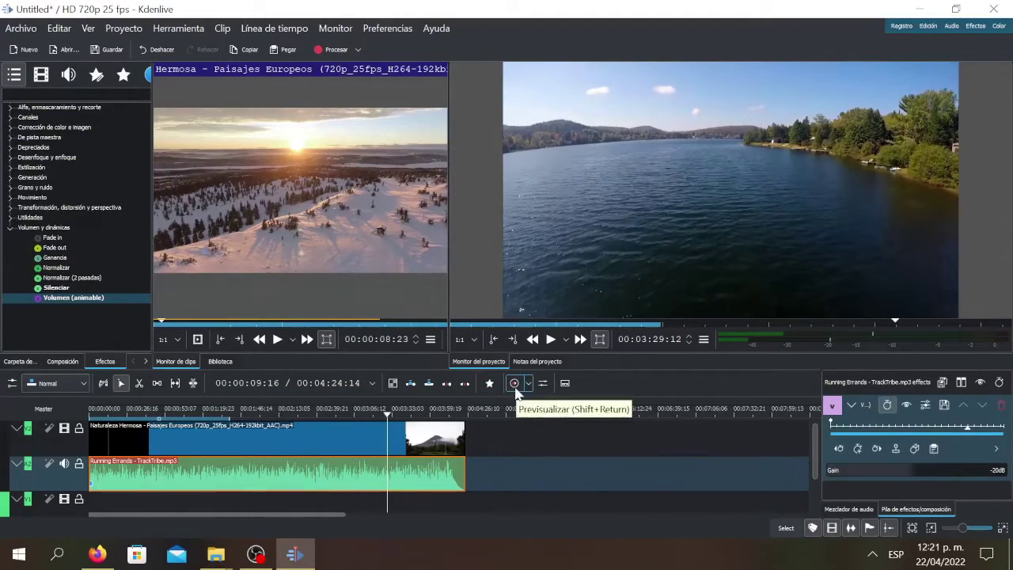
Add the Fade out effect to the favorite effects, and check the favorites list for it.
left_click(490, 384)
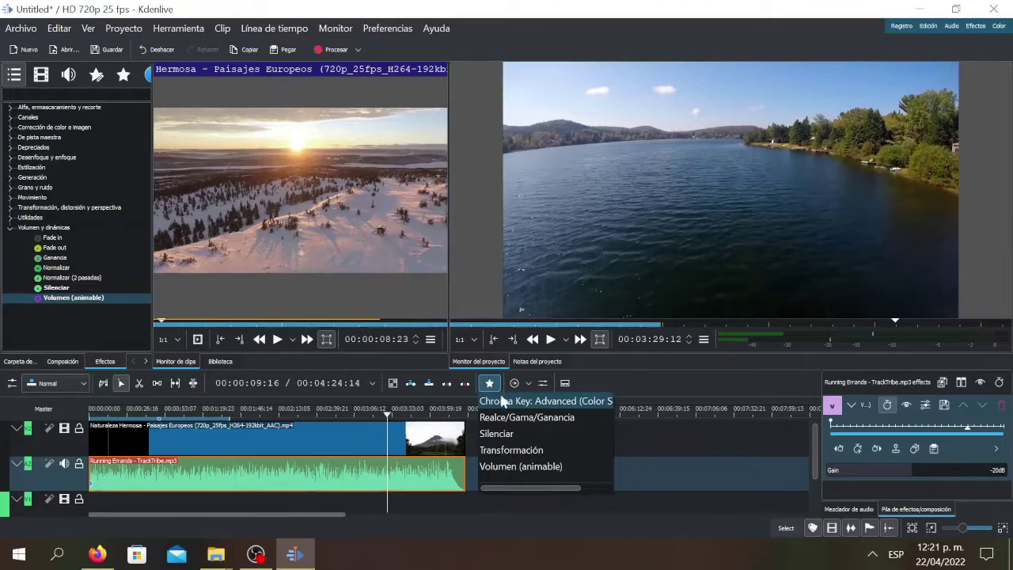
left_click(53, 290)
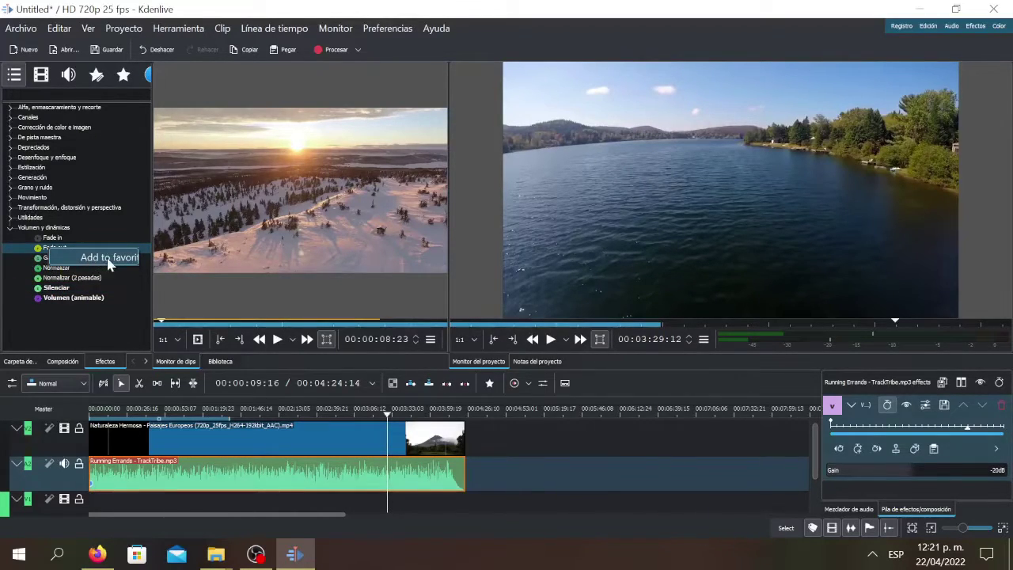
left_click(79, 260)
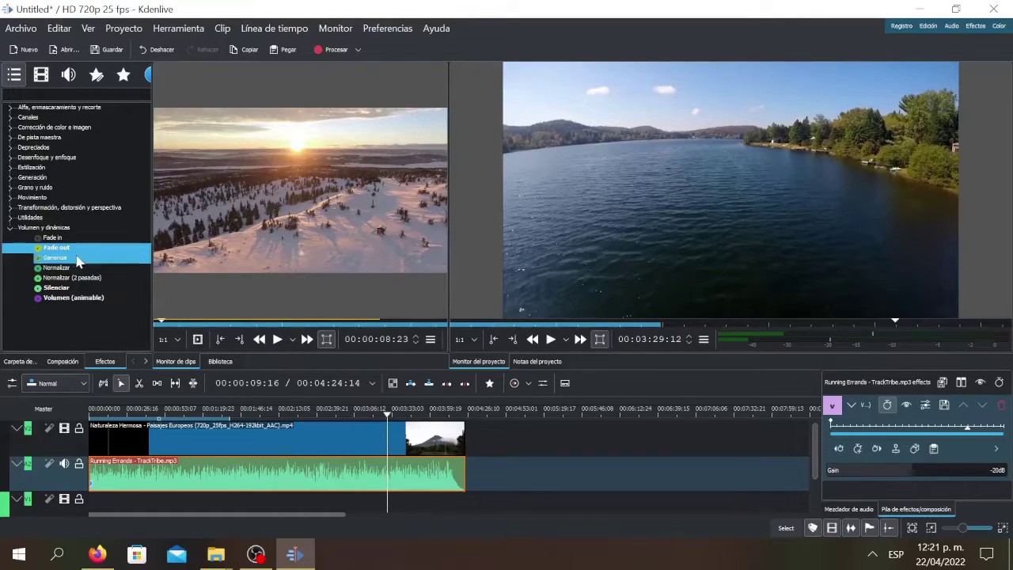
left_click(490, 384)
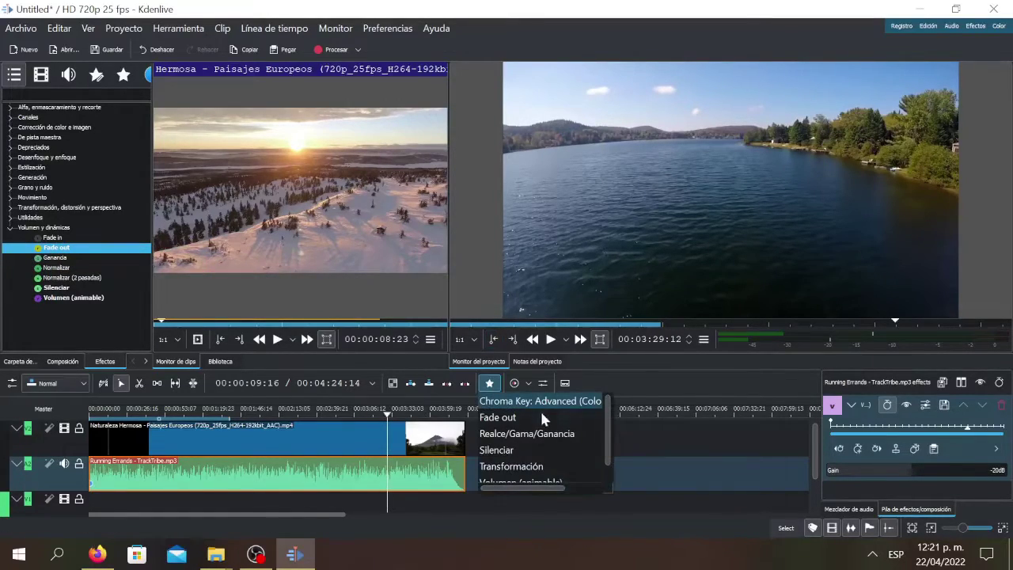
scroll(543, 435, "down", 1)
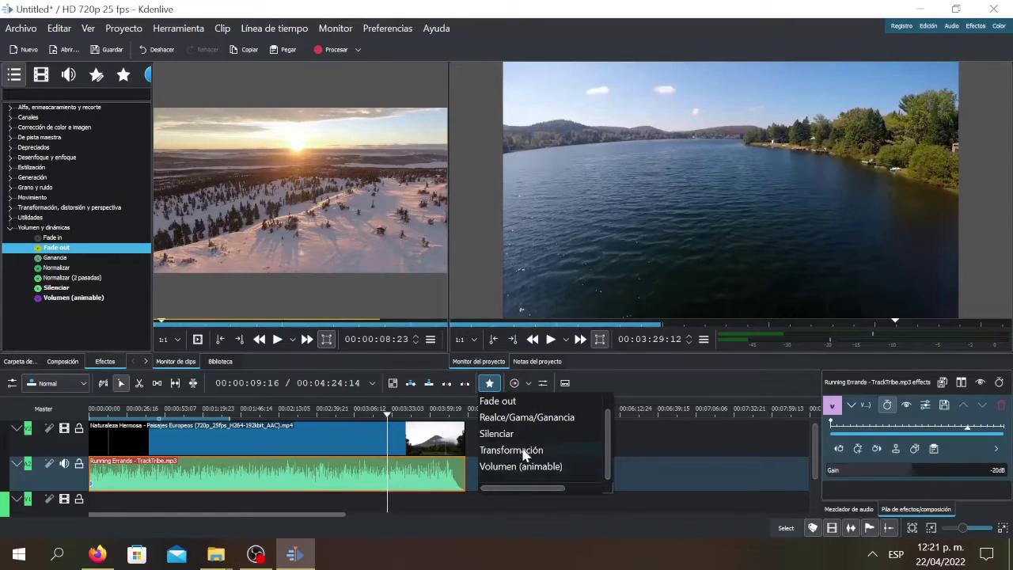
Check the favorite marking of Chroma Key: Advanced in the Alfa, enmascaramiento y recorte category, and review the favorite effects list.
scroll(562, 456, "up", 1)
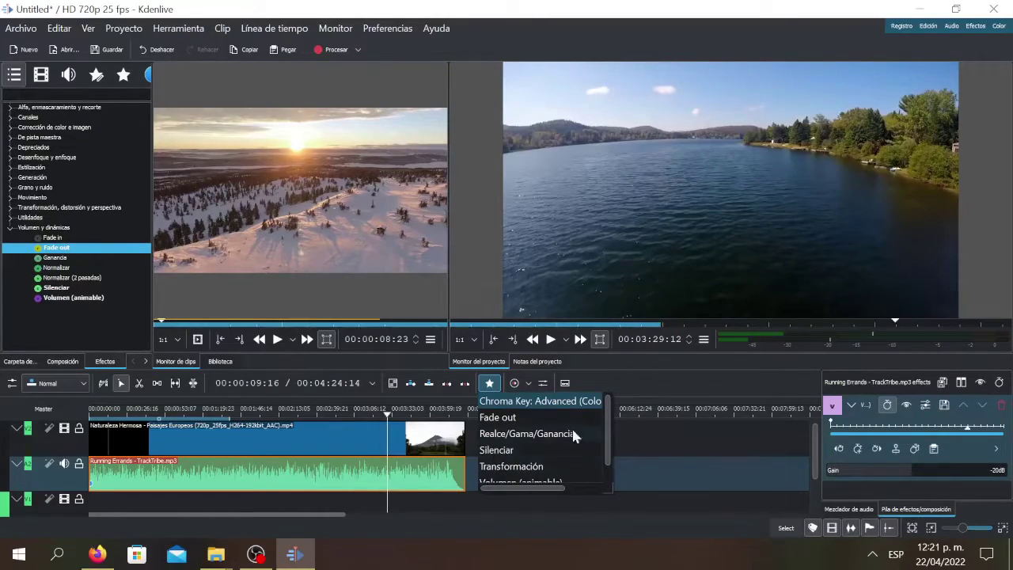
left_click(12, 278)
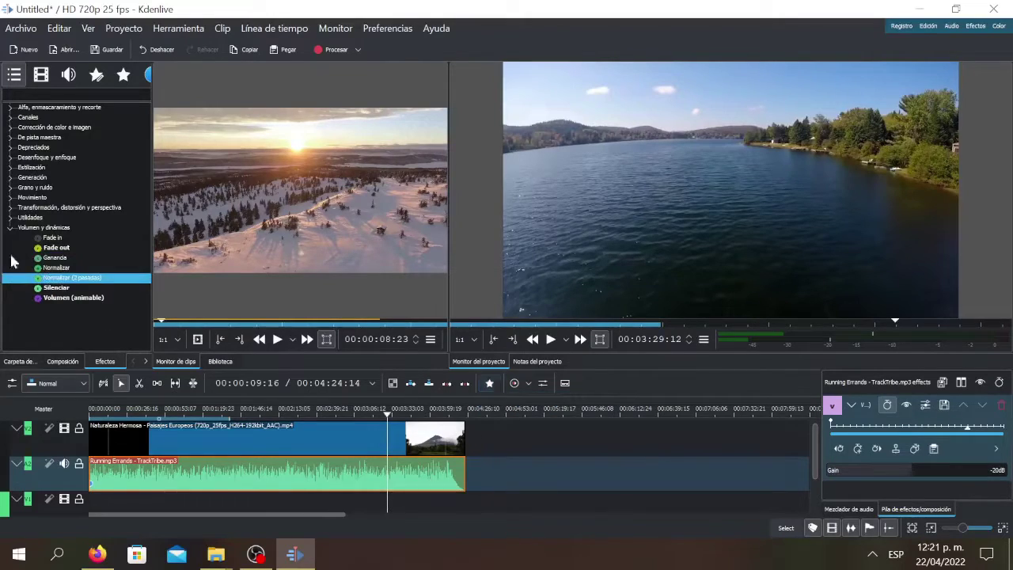
left_click(10, 107)
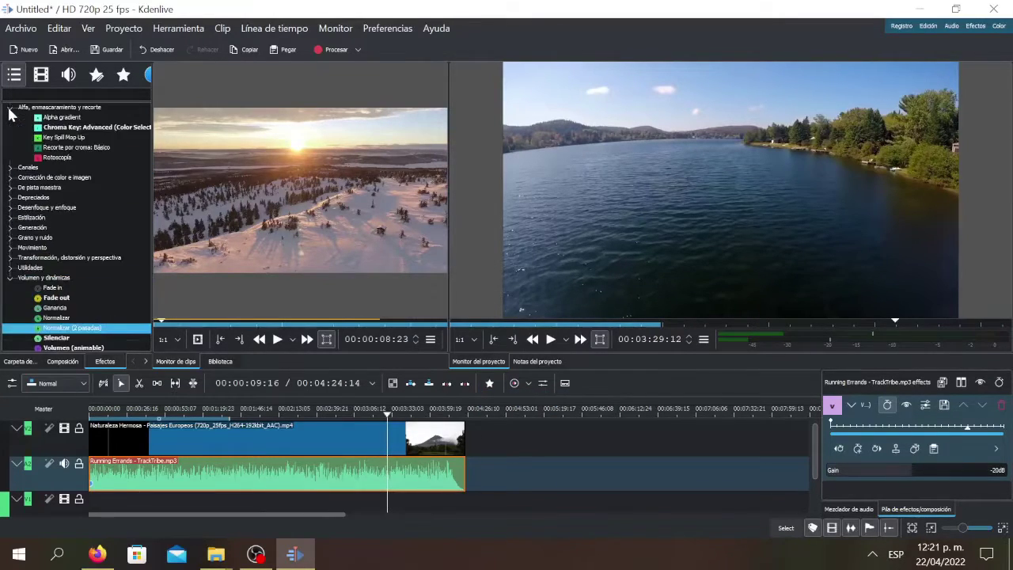
left_click(53, 129)
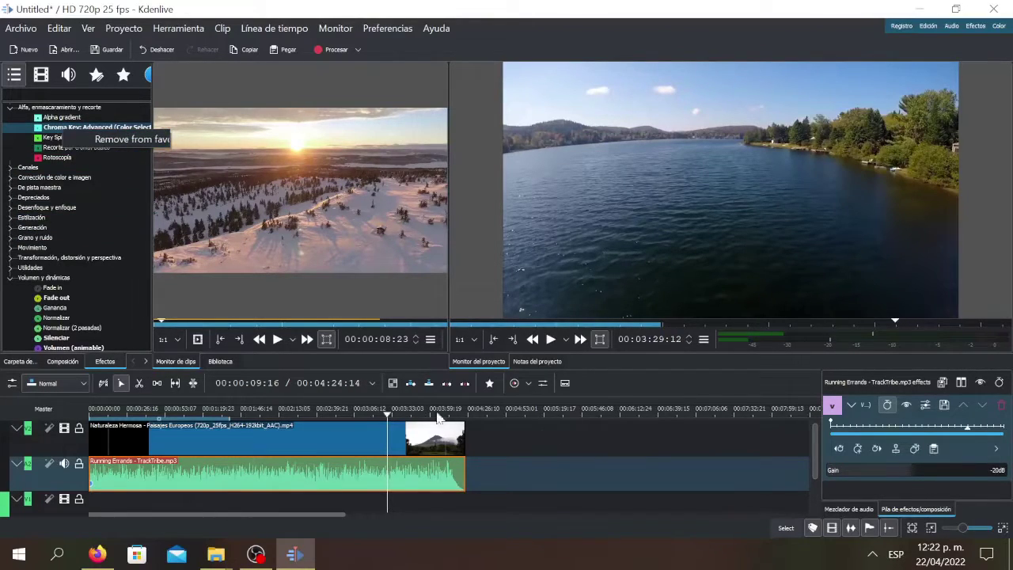
left_click(488, 384)
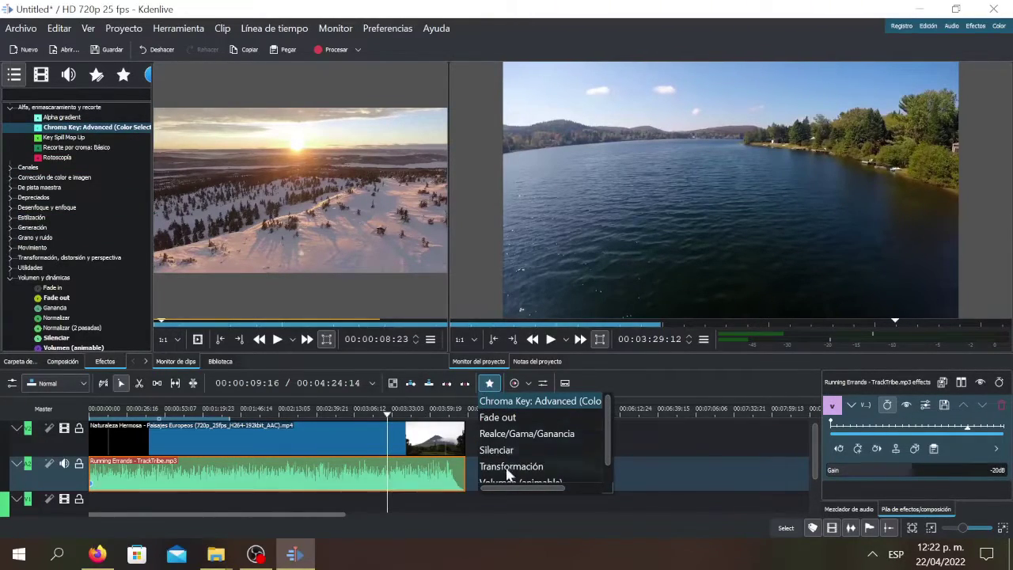
left_click(485, 451)
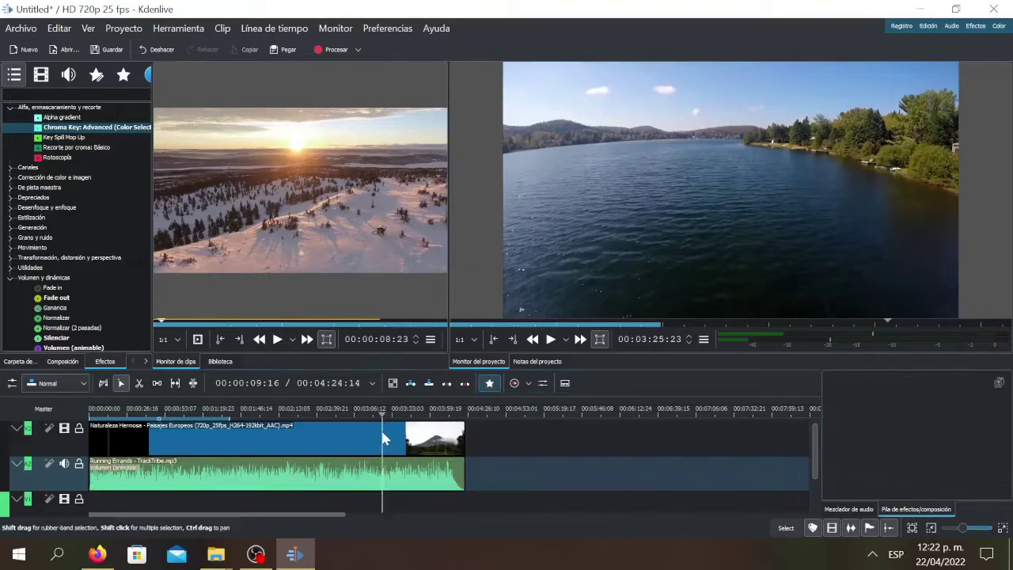
Apply the favorite Transformación effect to the whole Naturaleza Hermosa video clip.
left_click(380, 427)
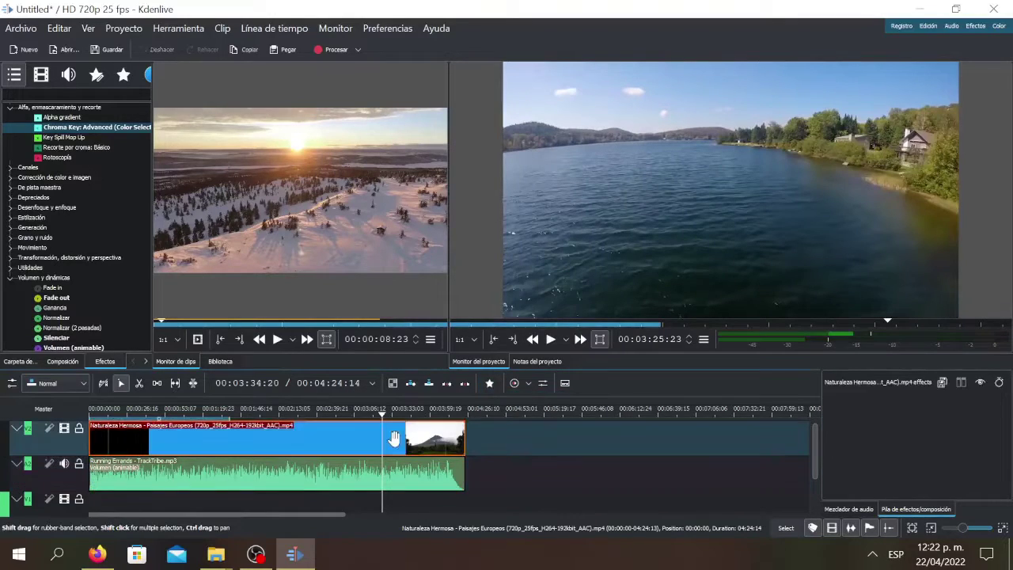
left_click(490, 386)
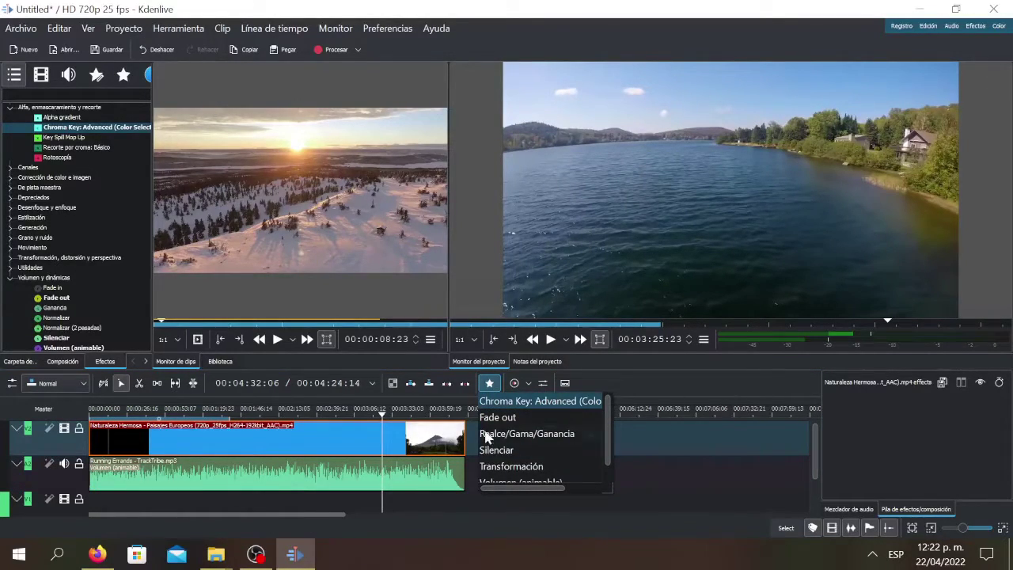
left_click_drag(503, 473, 334, 443)
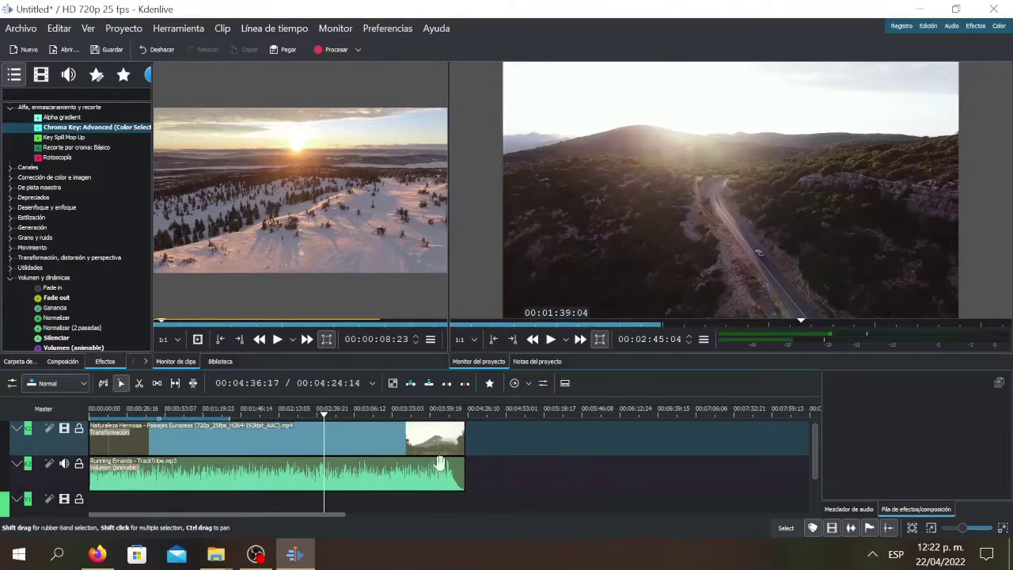
Enlarge the whole video's frame with Transformación to about 1814 by 1004 at X -373, Y -127.
left_click(412, 443)
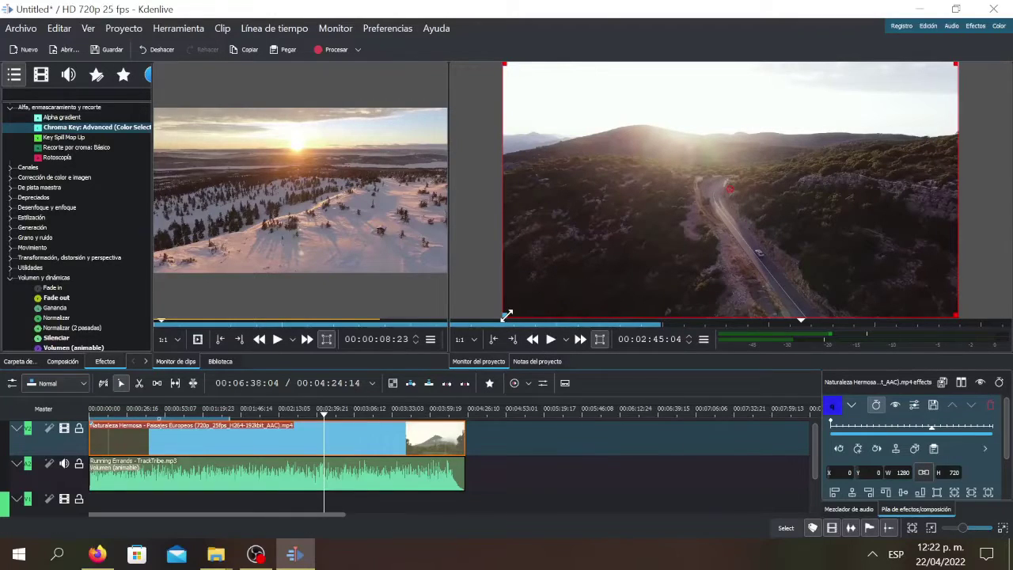
left_click_drag(506, 315, 484, 333)
left_click_drag(417, 356, 372, 316)
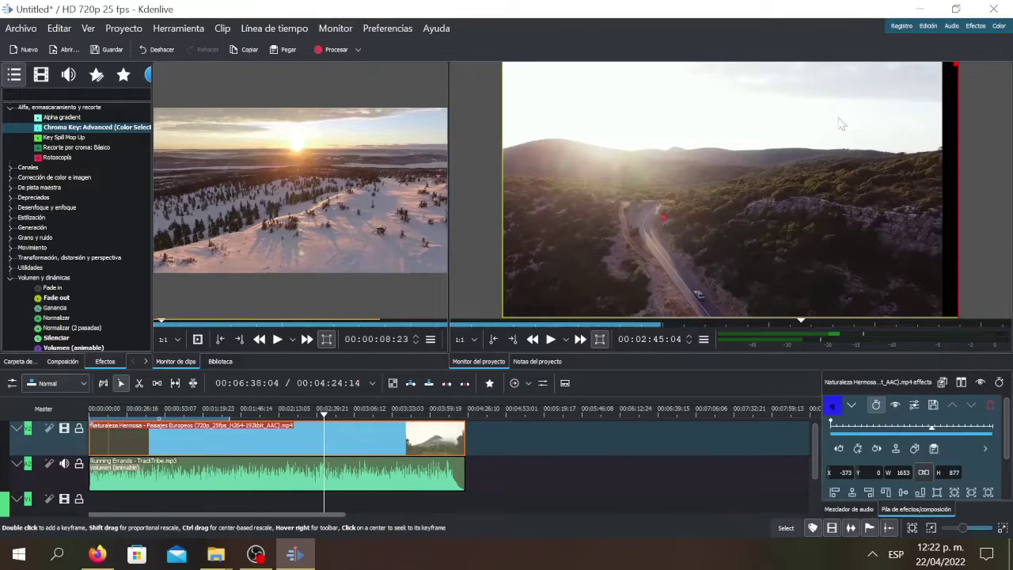
left_click_drag(955, 64, 1007, 22)
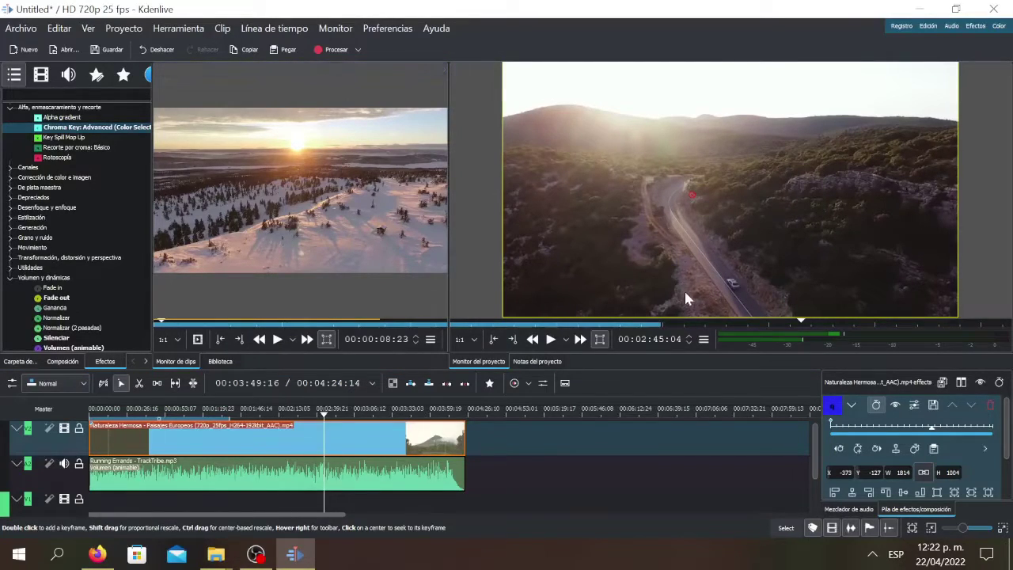
Undo the video frame's enlargement and delete the Transformación effect from the clip.
left_click(163, 50)
left_click(162, 50)
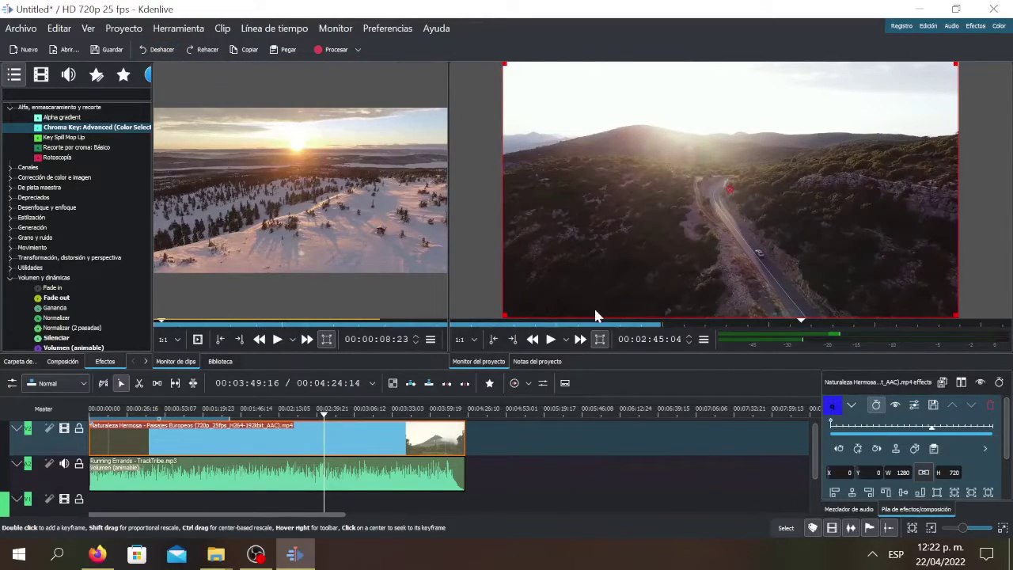
left_click(991, 405)
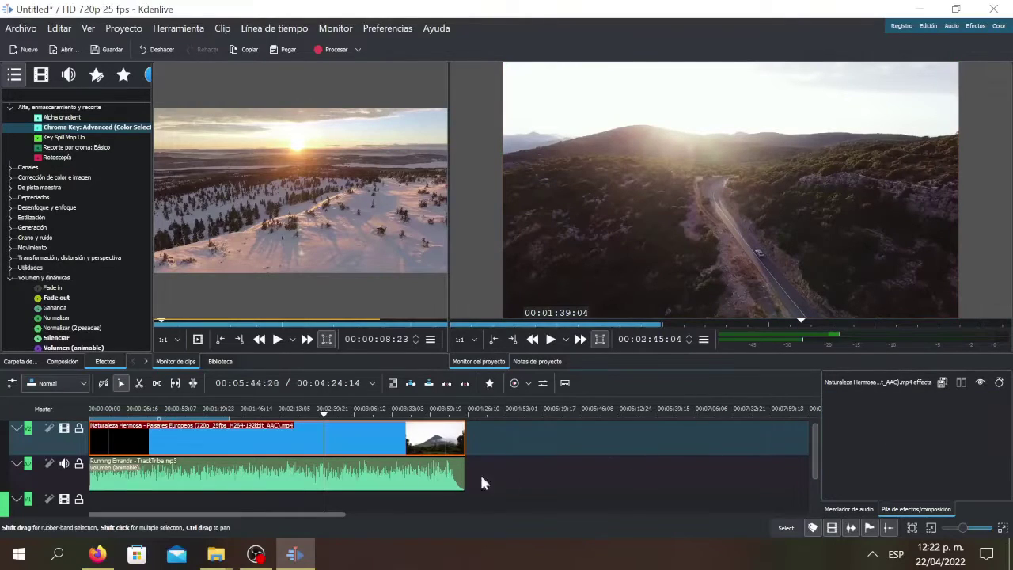
Cut the Naturaleza Hermosa video at 00:02:48:12 and at 00:02:54:01 to isolate the short road segment.
mouse_move(325, 419)
left_mouse_down()
mouse_move(310, 414)
mouse_move(331, 423)
left_mouse_up()
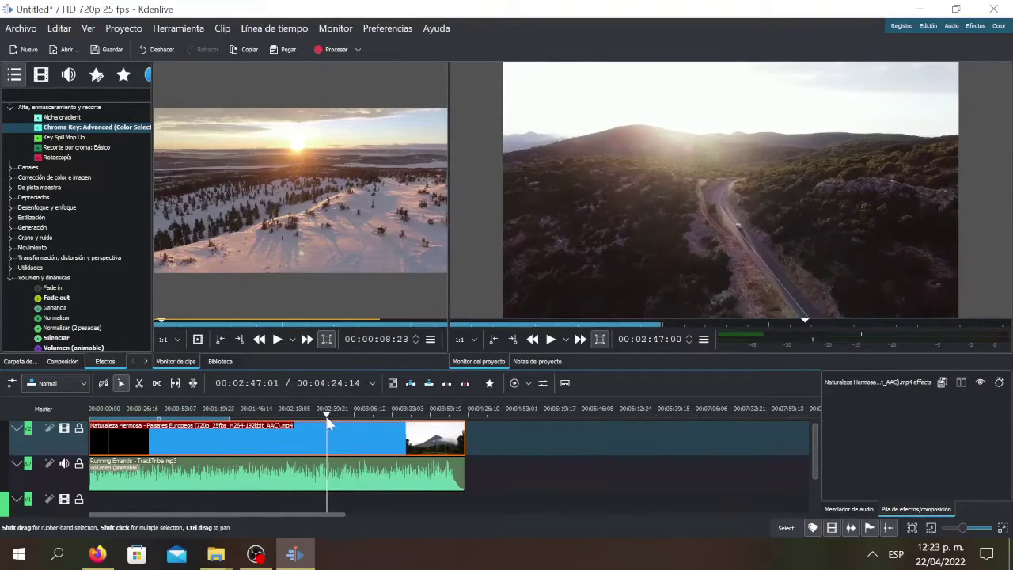
right_click(337, 441)
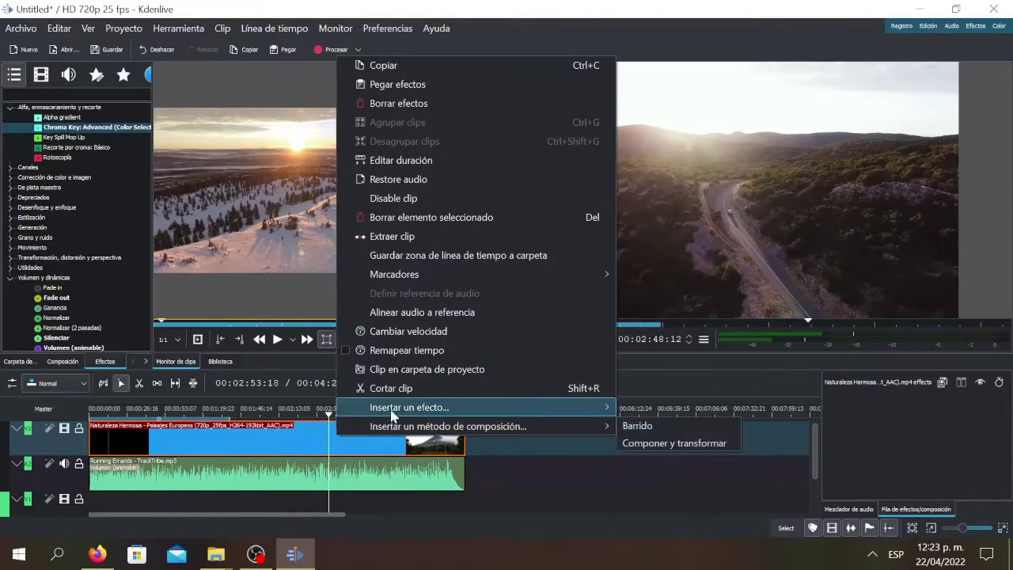
left_click(364, 387)
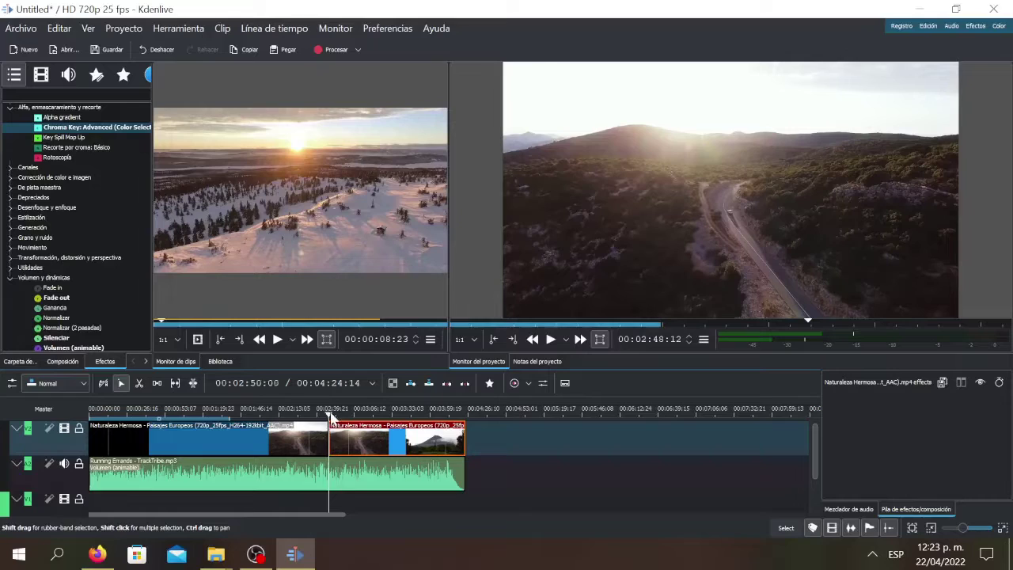
left_click(334, 417)
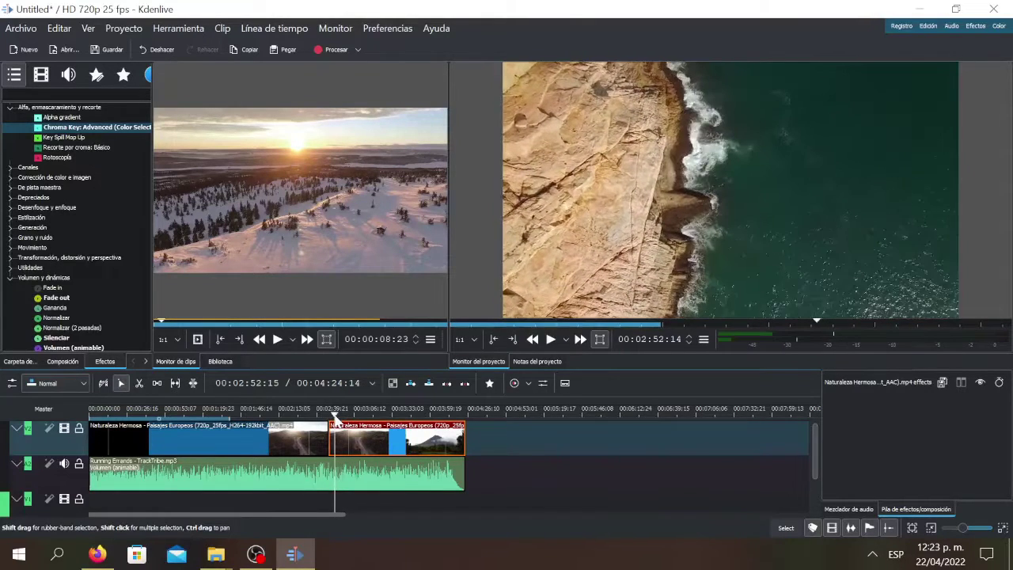
mouse_move(334, 416)
left_mouse_down()
mouse_move(322, 424)
mouse_move(338, 421)
left_mouse_up()
right_click(350, 445)
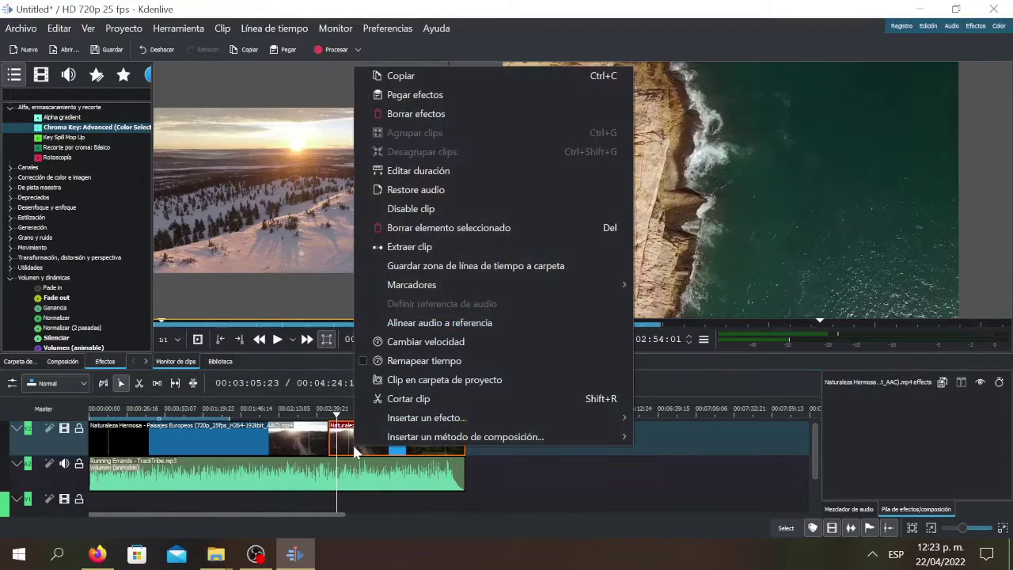
left_click(412, 400)
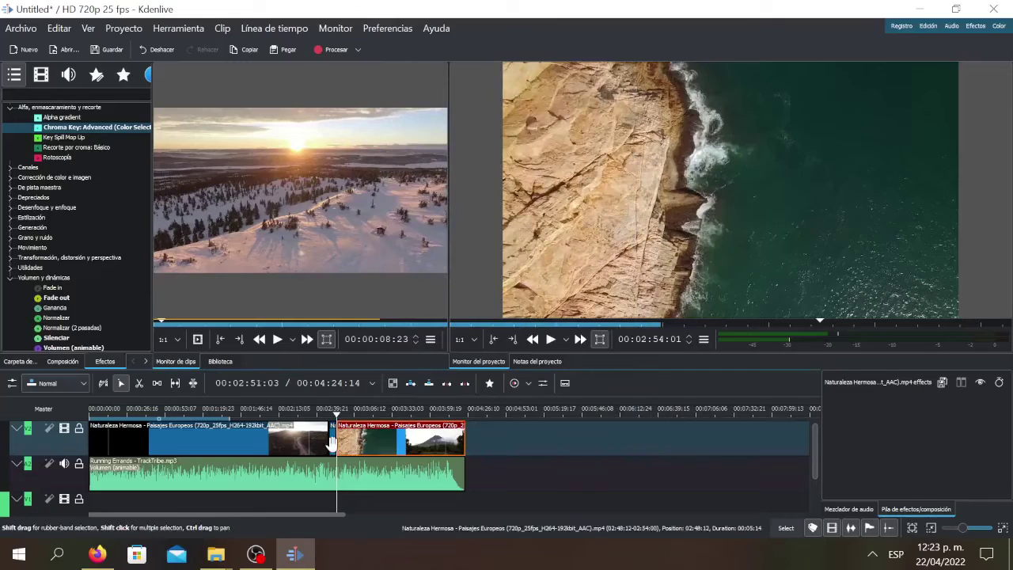
Apply the favorite Transformación effect to the short road segment between the two cuts.
left_click(331, 410)
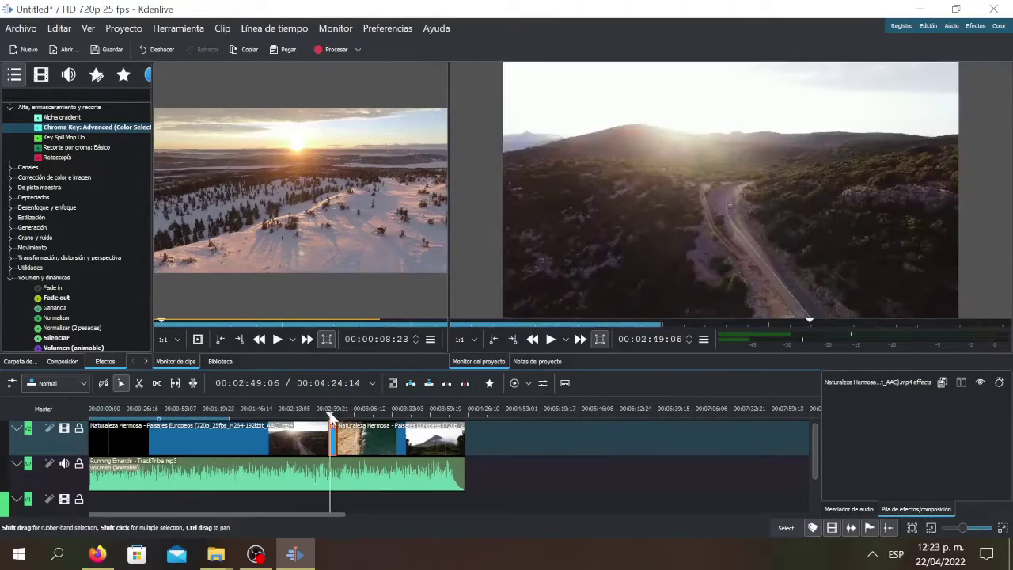
left_click(337, 442)
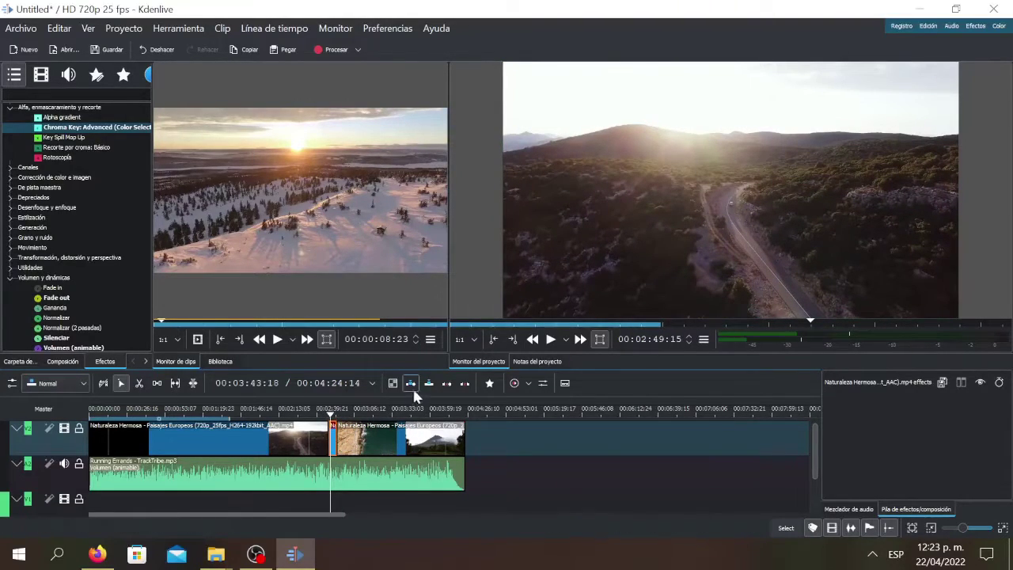
left_click(489, 383)
left_click_drag(501, 468, 334, 450)
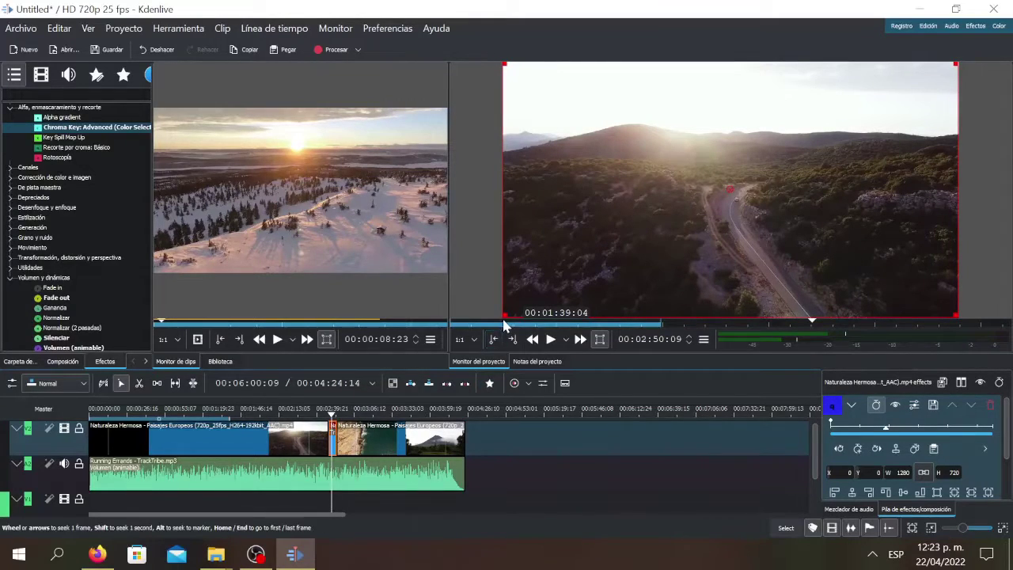
Enlarge the short segment's frame to about 1844 by 1216 at X -296, Y -200, and play the project across it.
left_click(359, 429)
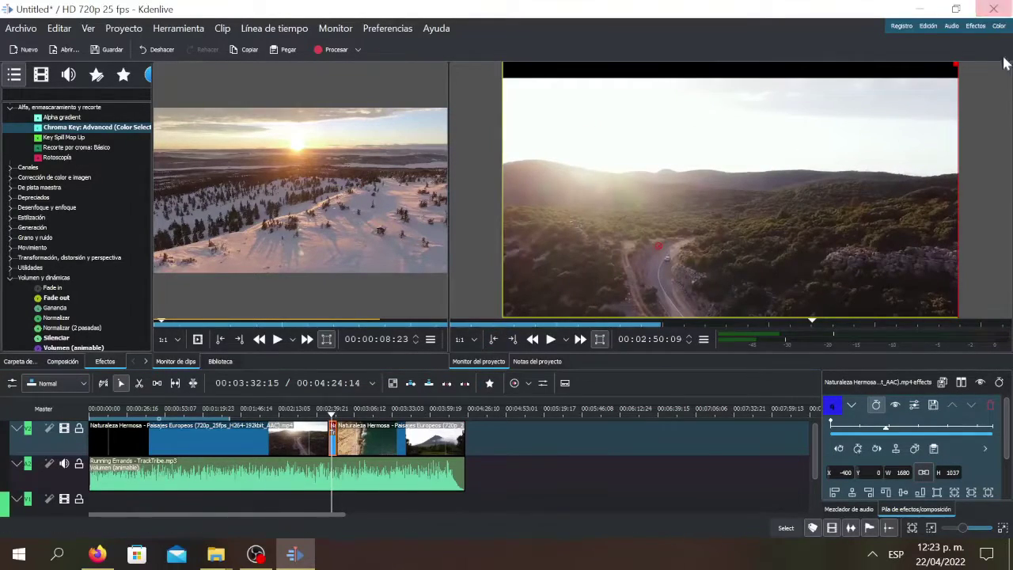
left_click_drag(954, 66, 1008, 5)
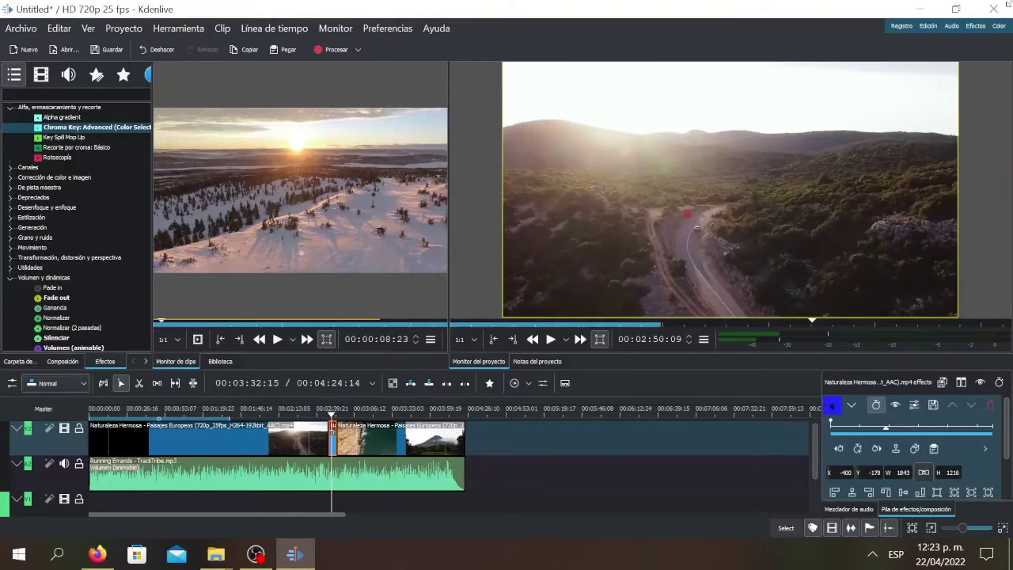
left_click_drag(685, 211, 723, 204)
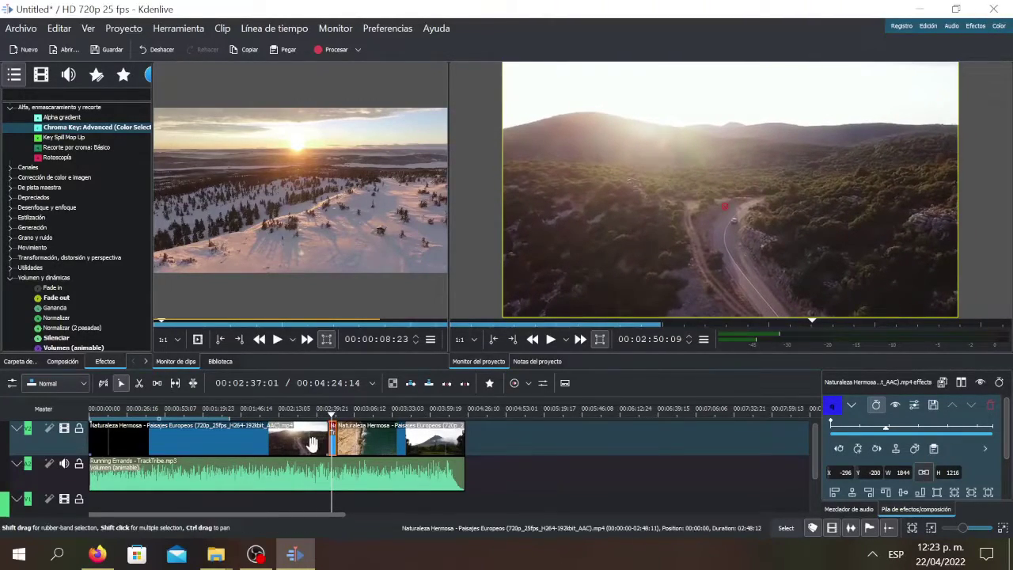
left_click_drag(331, 413, 304, 413)
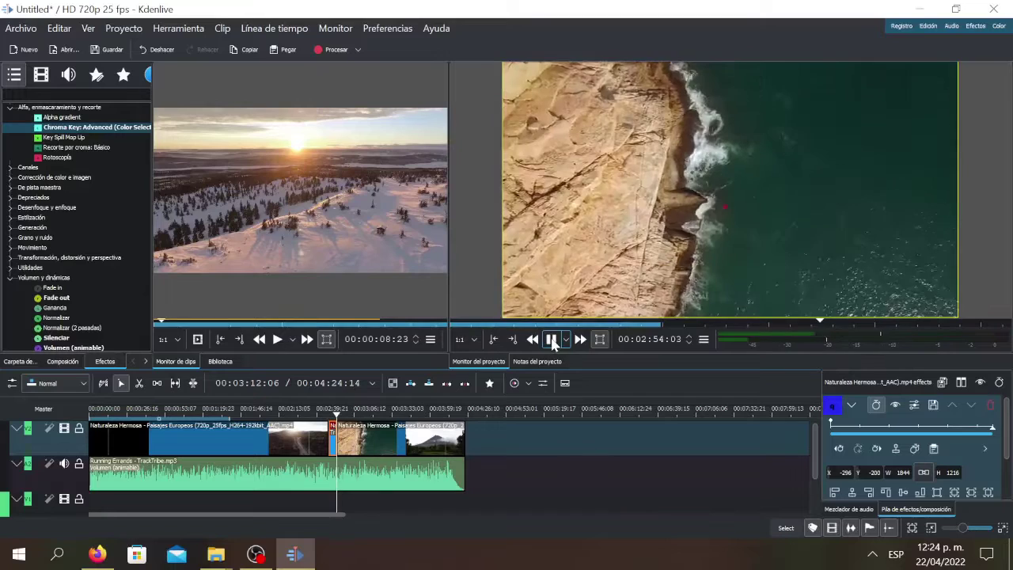
left_click(552, 340)
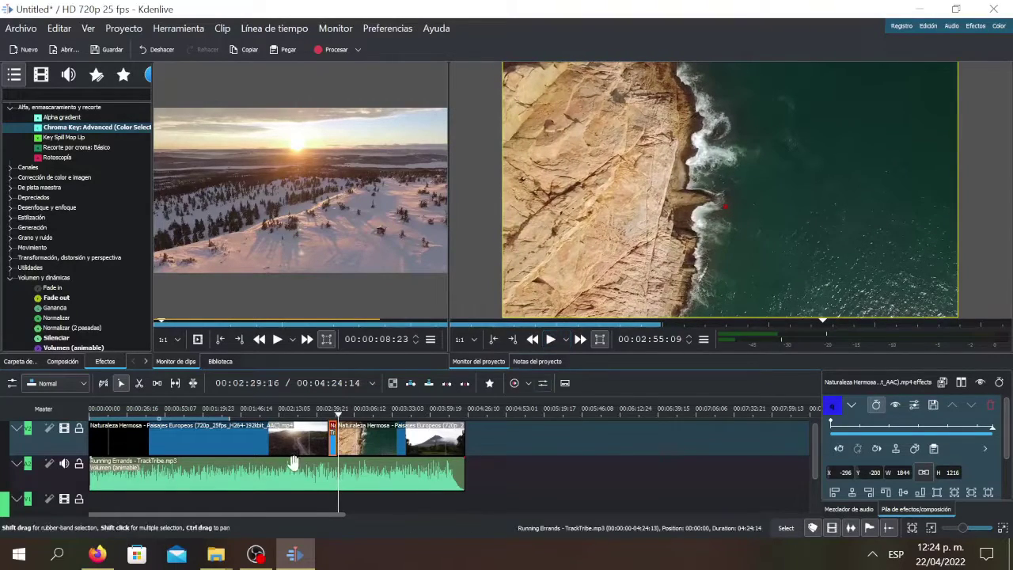
Cut the first part of the Naturaleza Hermosa video at 00:02:27:00.
left_click_drag(339, 413, 306, 425)
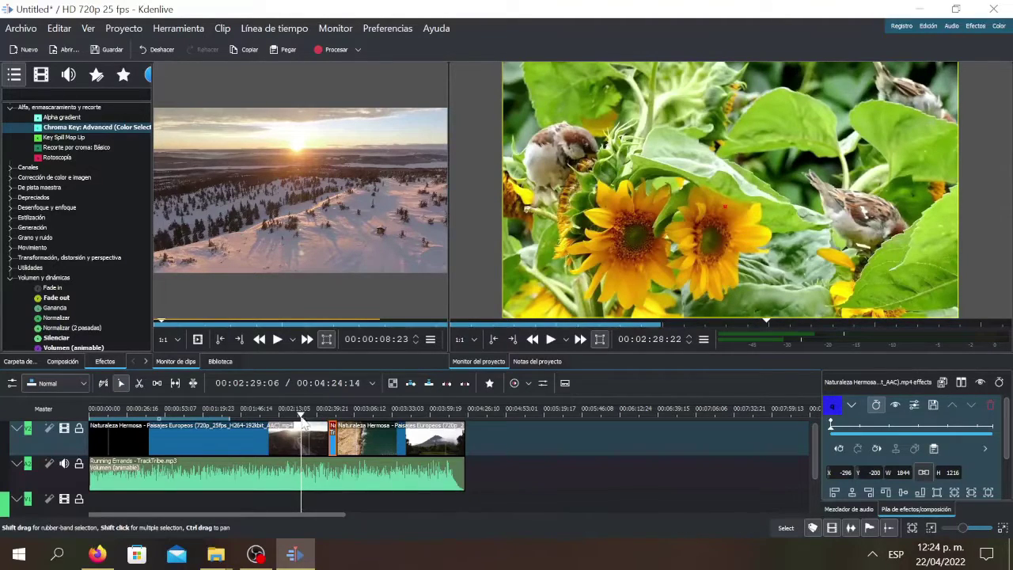
left_click(298, 415)
right_click(300, 432)
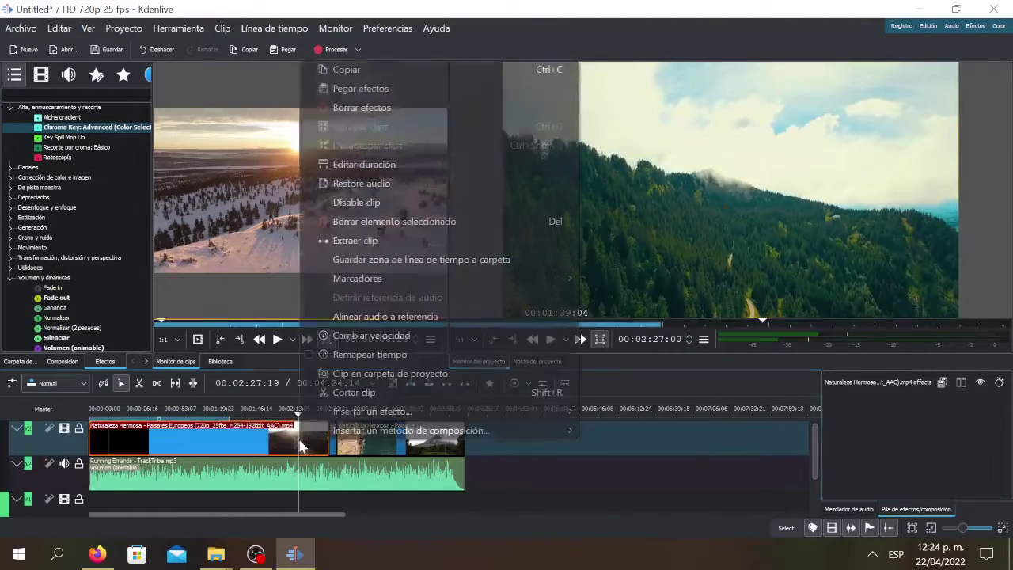
left_click(339, 392)
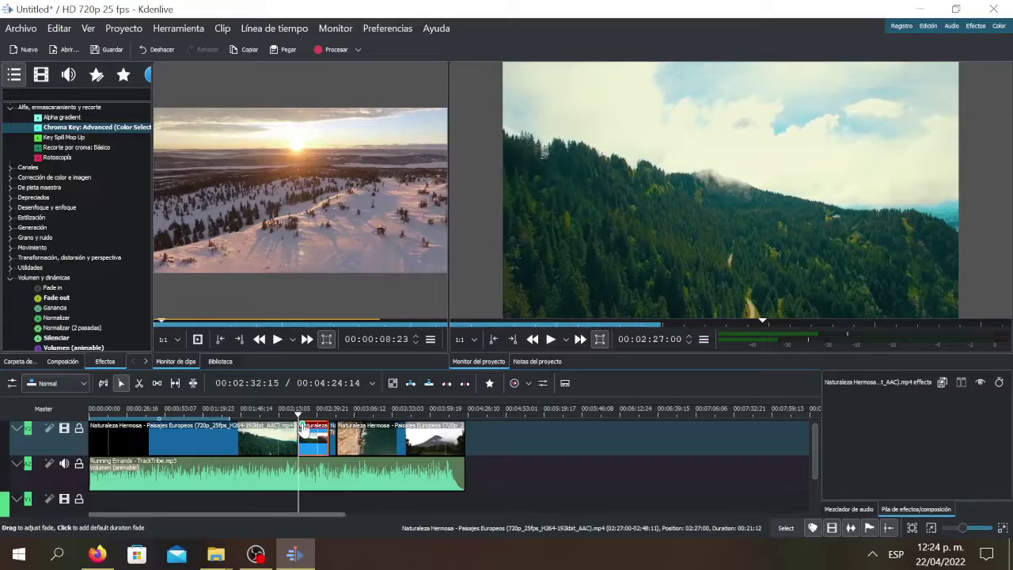
Add a fade-in of 00:00:04:11 to the segment starting at 00:02:27:00, and play the project from 00:02:22:14 across it.
left_click(303, 428)
mouse_move(306, 422)
left_mouse_down()
mouse_move(316, 427)
mouse_move(293, 416)
left_mouse_up()
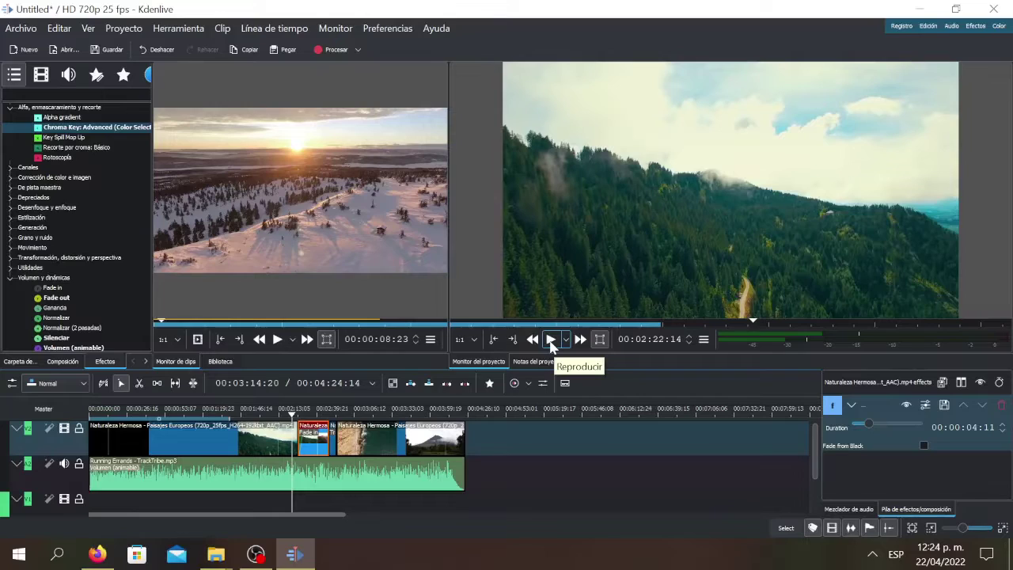
left_click(549, 340)
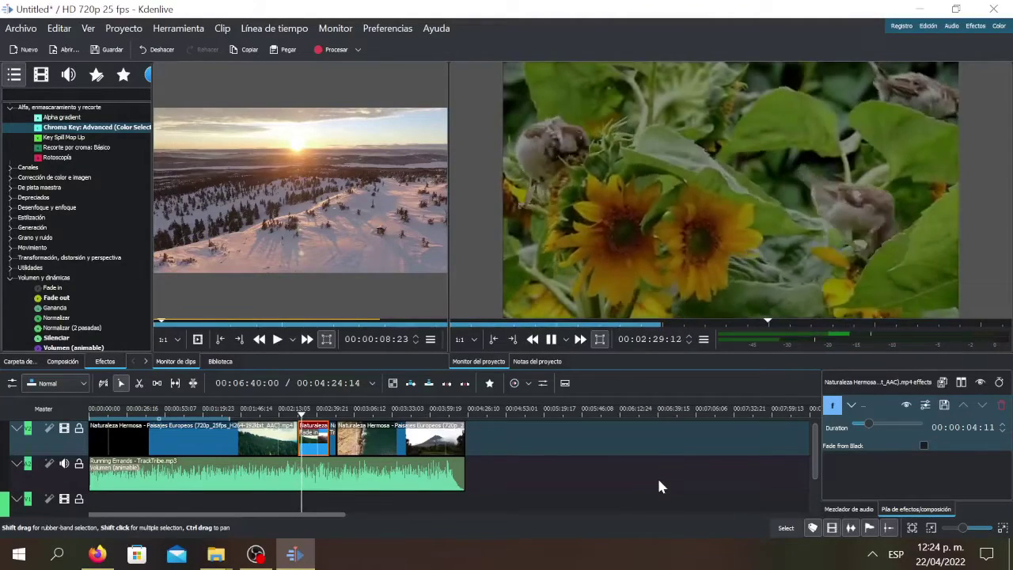
left_click(551, 339)
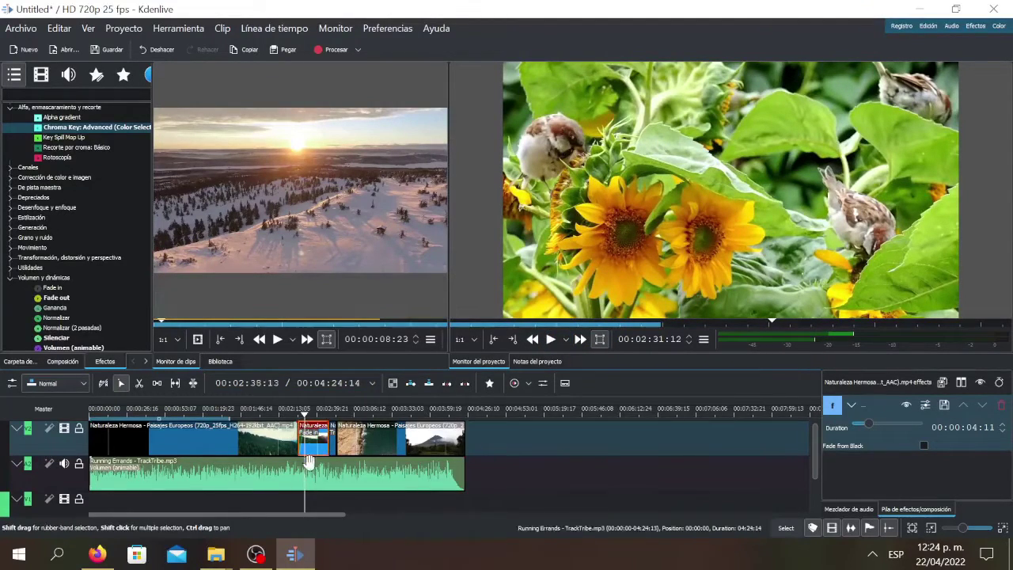
left_click_drag(963, 534, 972, 536)
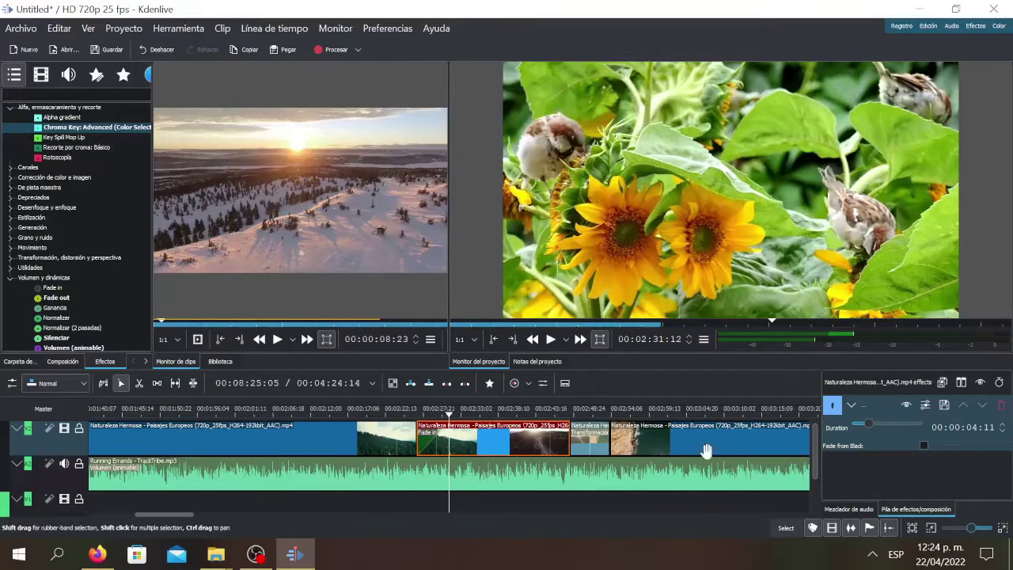
Remove the fade-in from the Naturaleza Hermosa segment starting at 00:02:27:00, and cut that segment at 00:02:27:19.
mouse_move(447, 417)
left_mouse_down()
mouse_move(456, 418)
mouse_move(437, 418)
mouse_move(454, 418)
left_mouse_up()
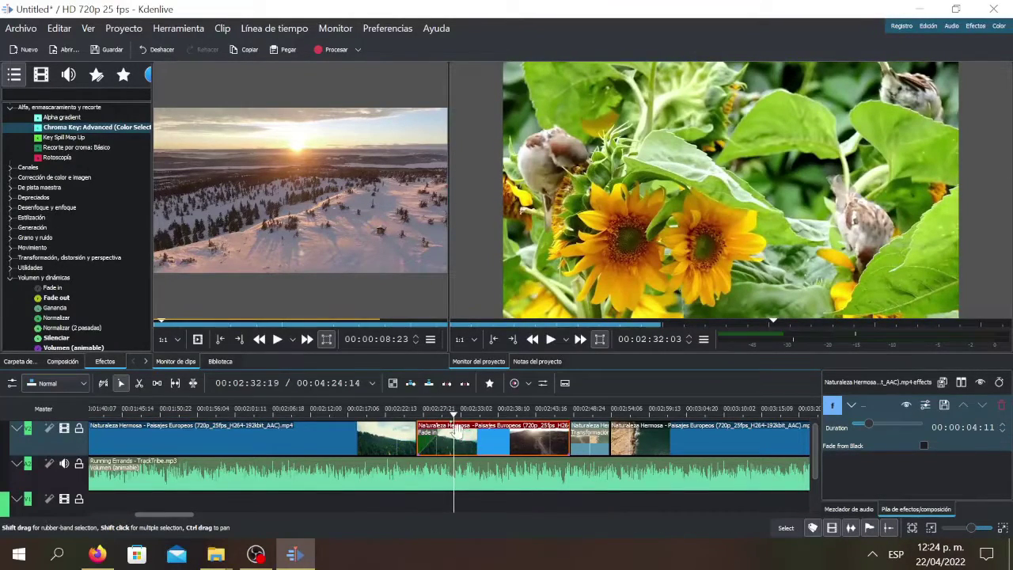
left_click_drag(424, 430, 392, 427)
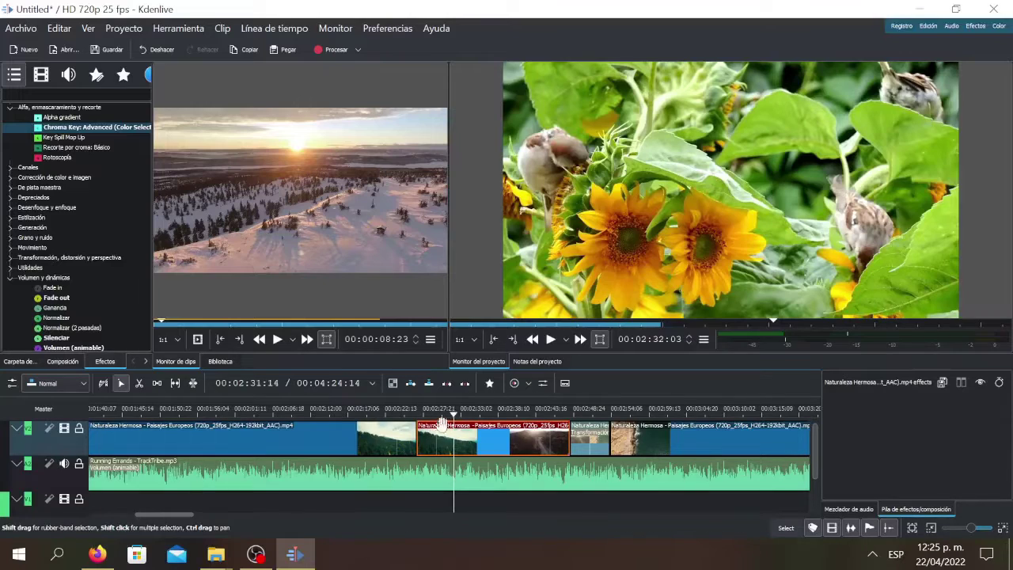
left_click_drag(453, 417, 422, 460)
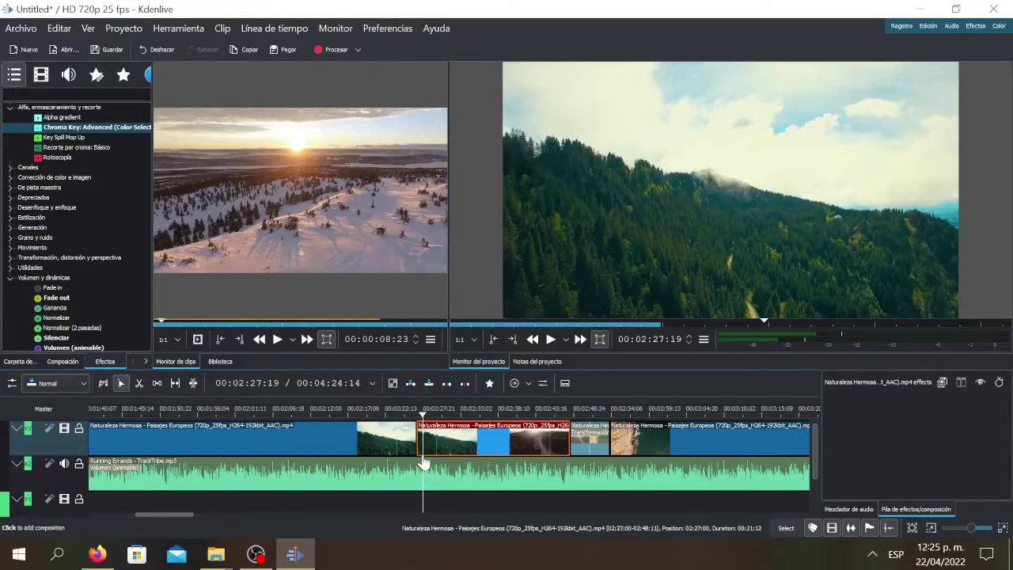
right_click(423, 437)
left_click(498, 392)
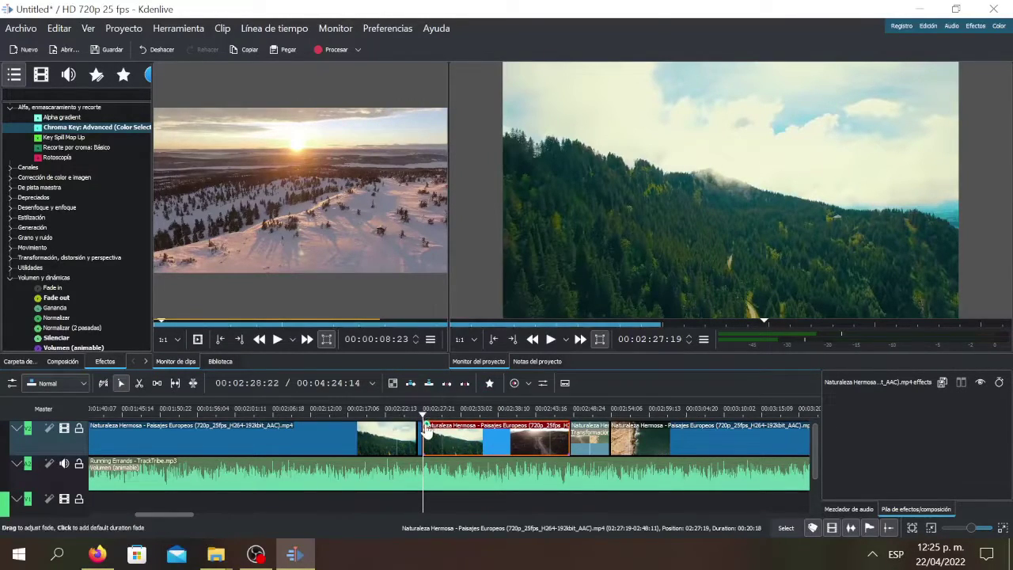
Add a fade-in of 00:00:02:06 to the segment starting at 00:02:27:19, and play the project across it.
left_click_drag(427, 427, 436, 428)
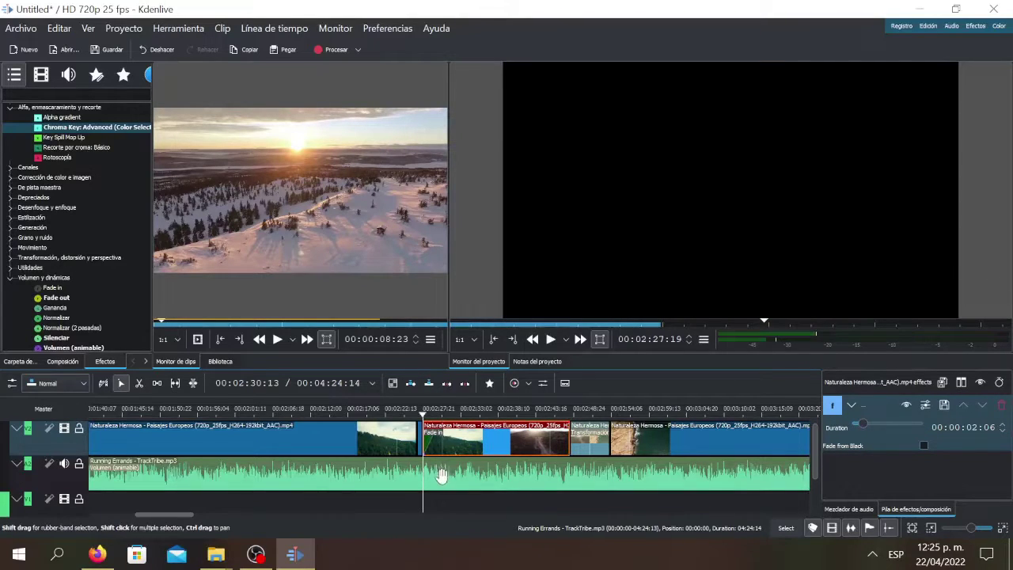
left_click(550, 339)
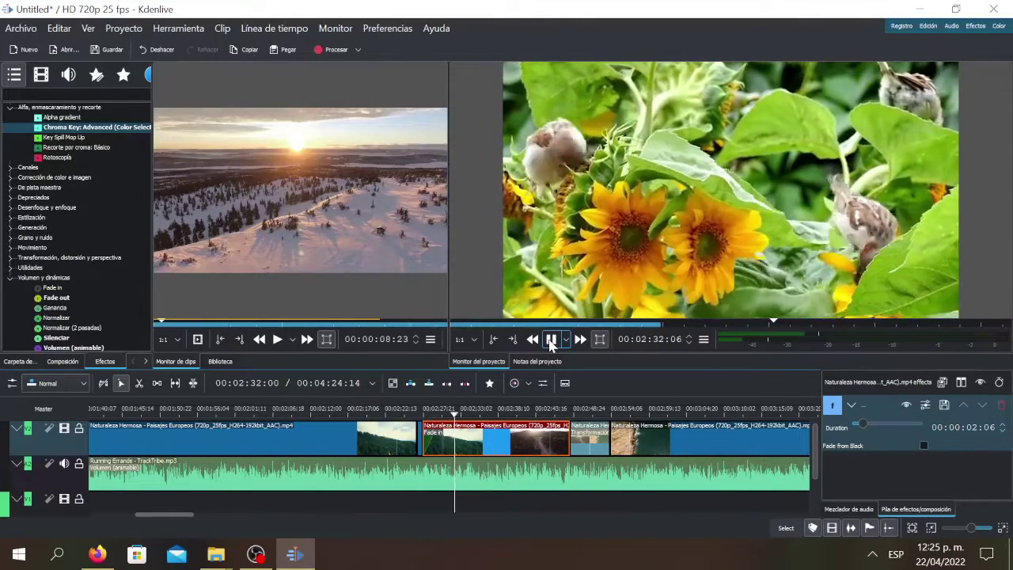
left_click(550, 339)
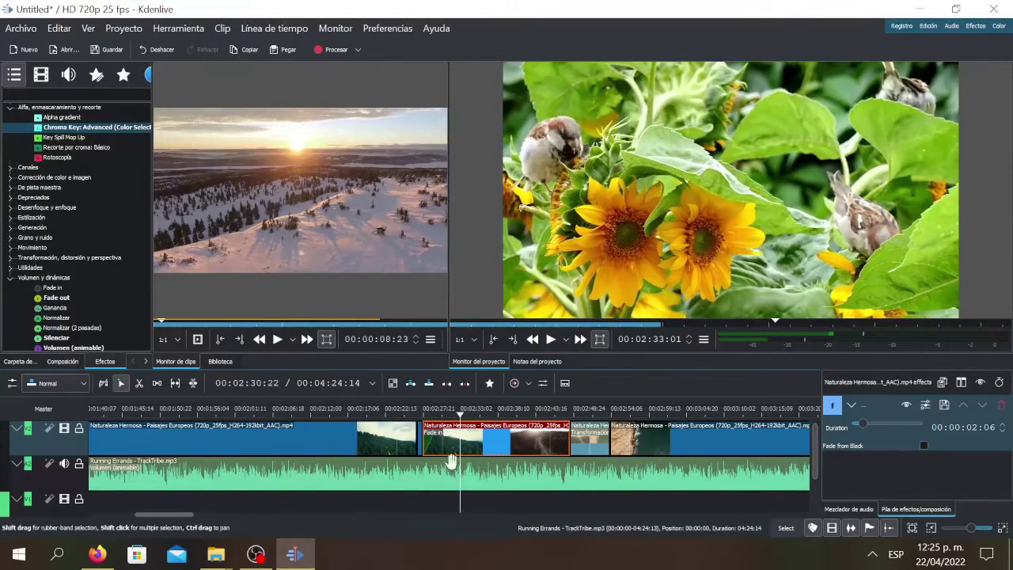
Raise the Windows speaker volume.
left_click(876, 555)
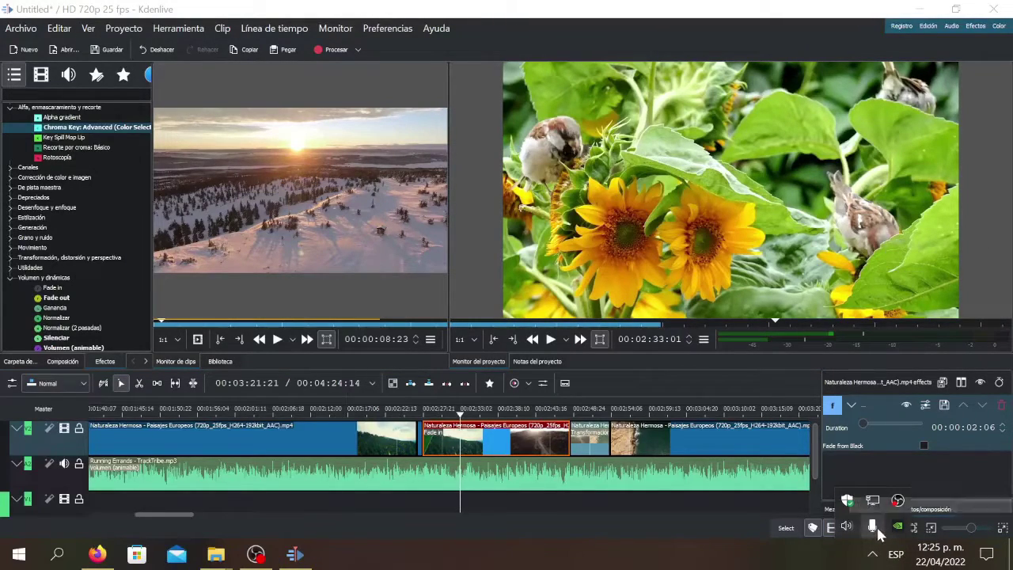
left_click(848, 526)
left_click_drag(859, 527, 936, 526)
Cut the Running Errands music clip at 00:02:33:01.
left_click(478, 471)
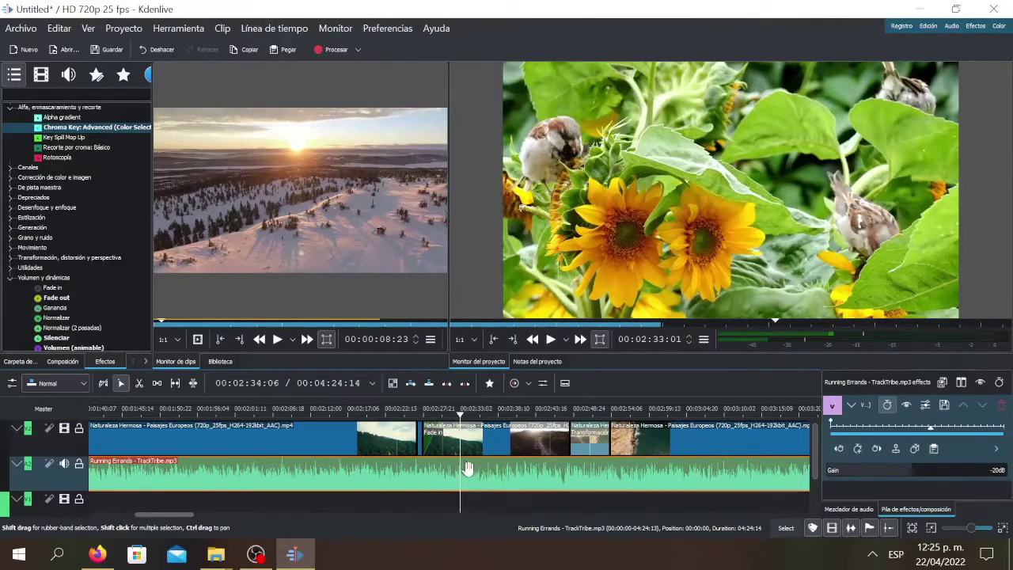
right_click(477, 480)
mouse_move(535, 453)
left_click(532, 434)
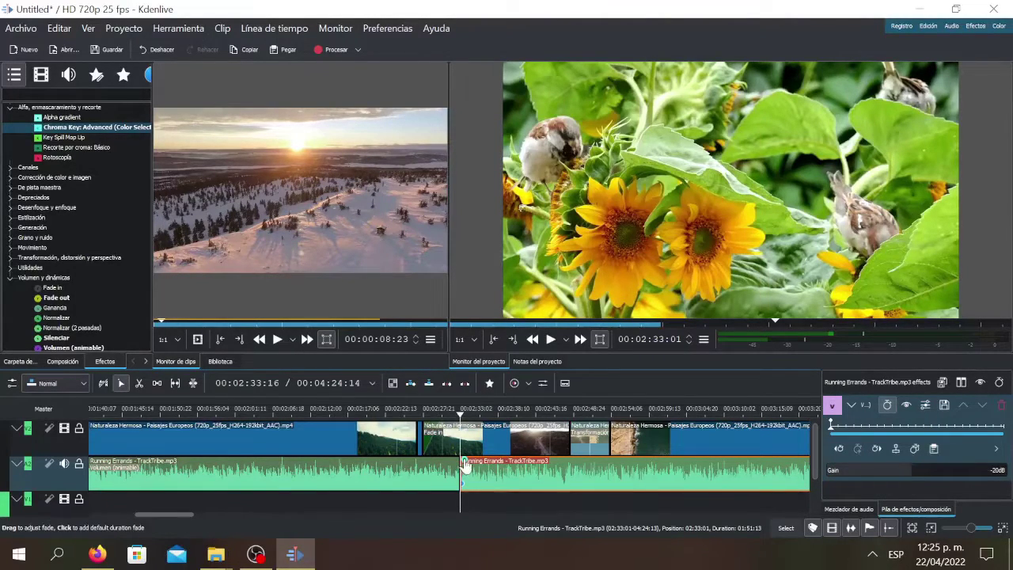
Try a 00:00:03:18 fade-in on the music segment after the cut, playing the project from 00:02:30:20 across it, and remove the fade.
left_click_drag(466, 465, 481, 466)
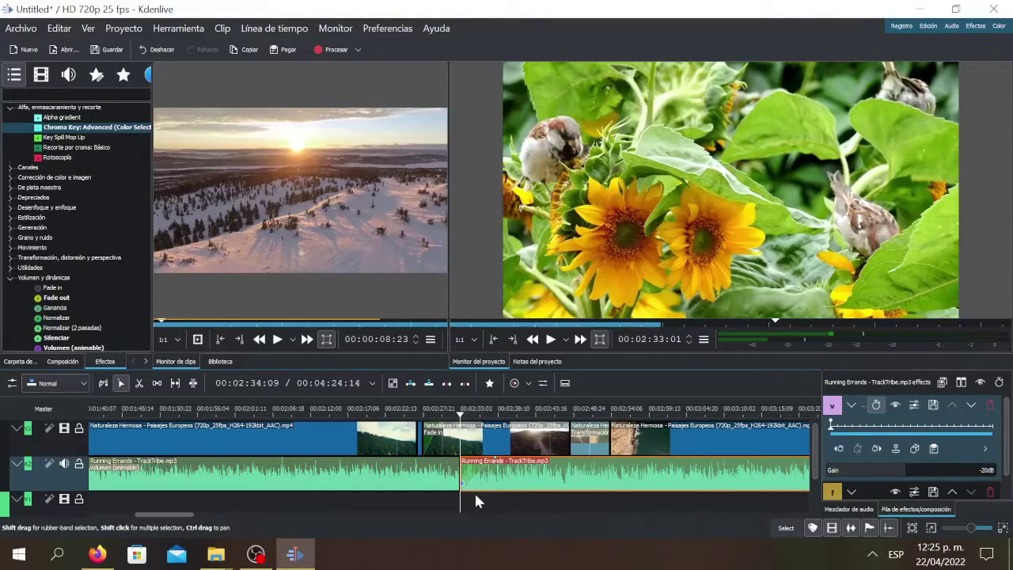
left_click_drag(460, 417, 445, 417)
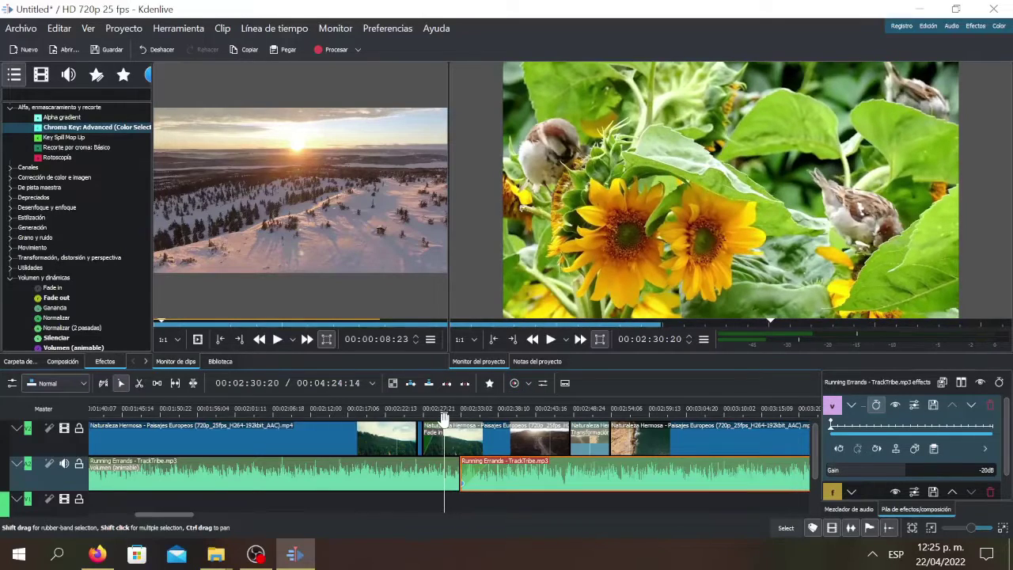
left_click(549, 341)
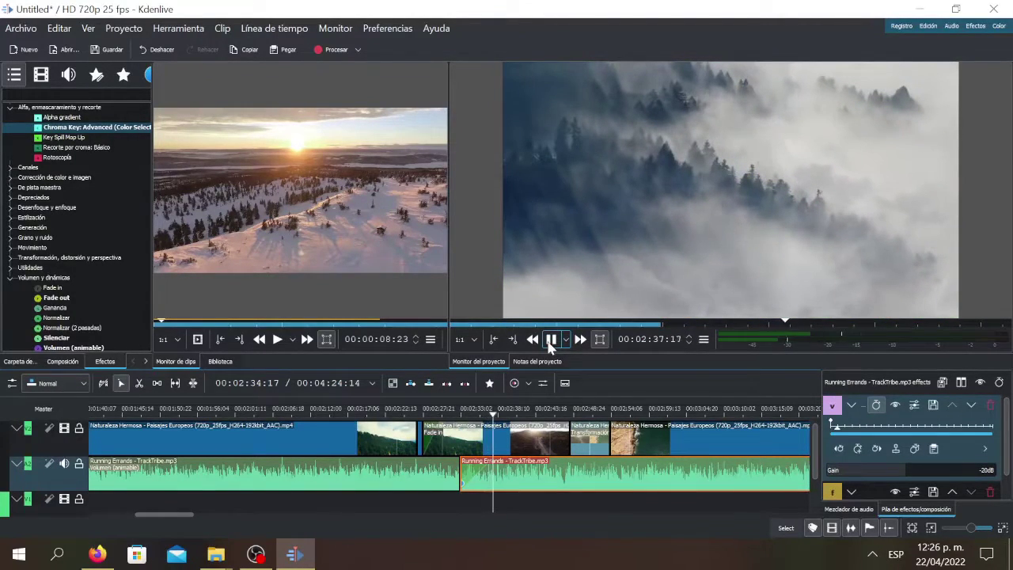
left_click(551, 340)
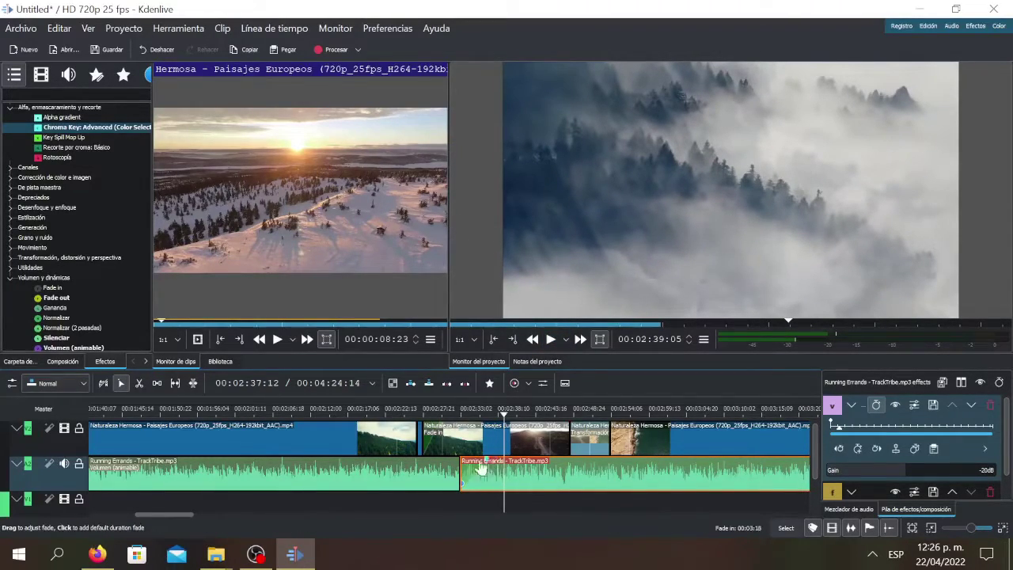
left_click_drag(483, 468, 452, 460)
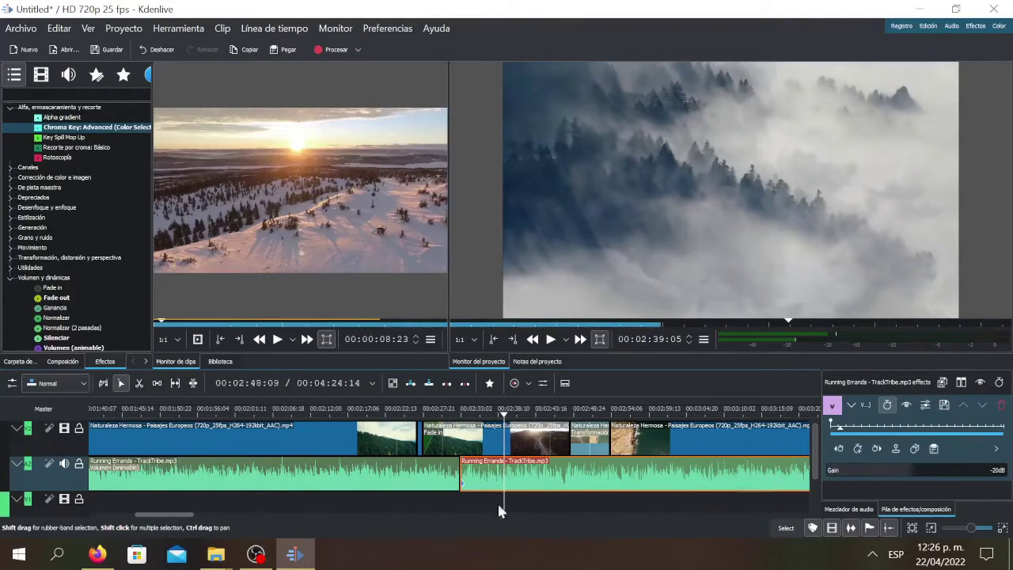
Collapse all four timeline tracks, V2, A2, V1 and A1.
scroll(24, 483, "down", 1)
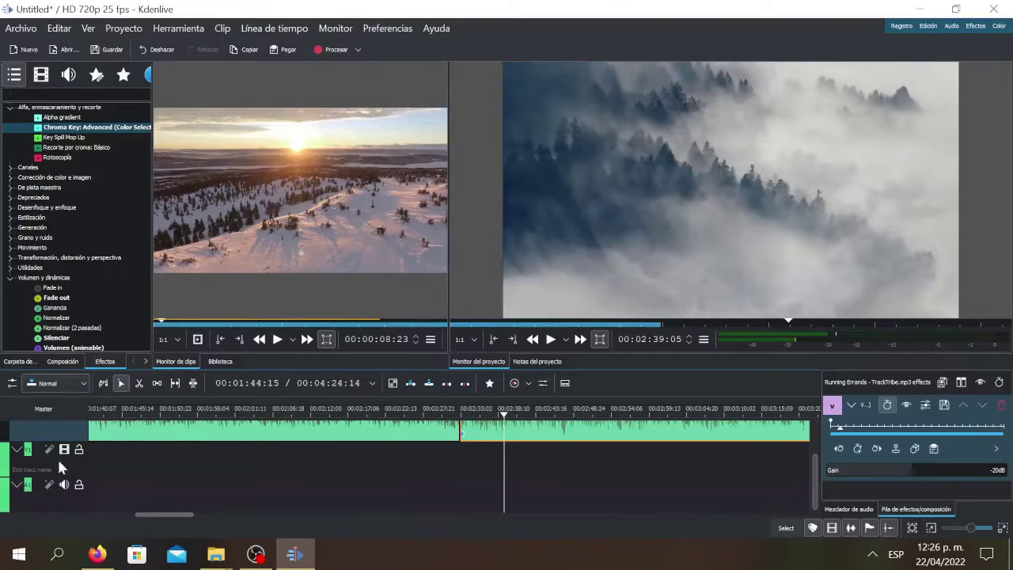
left_click(39, 434)
scroll(219, 466, "right", 5)
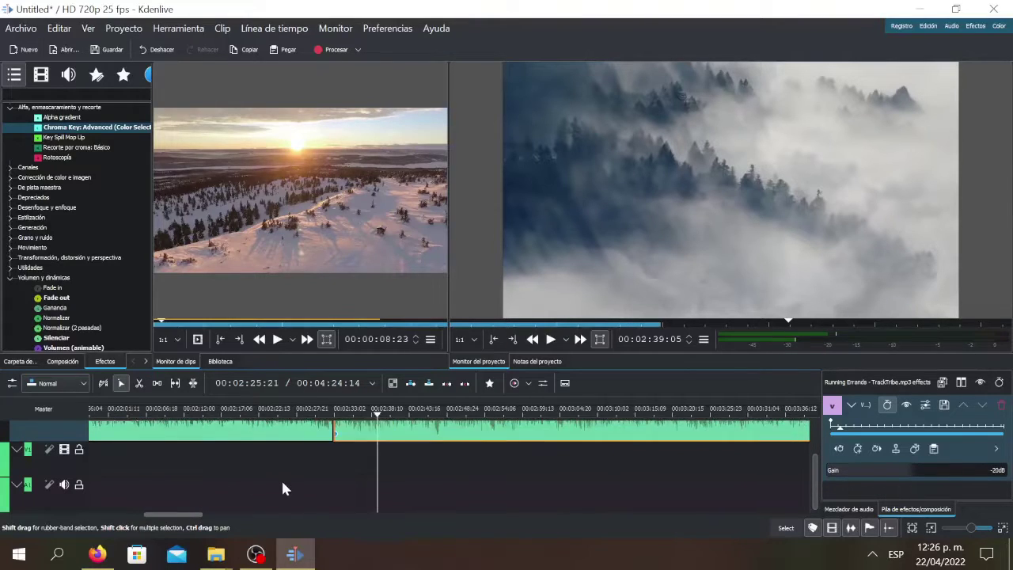
left_click(19, 488, "shift")
left_click(20, 455)
left_click(20, 435)
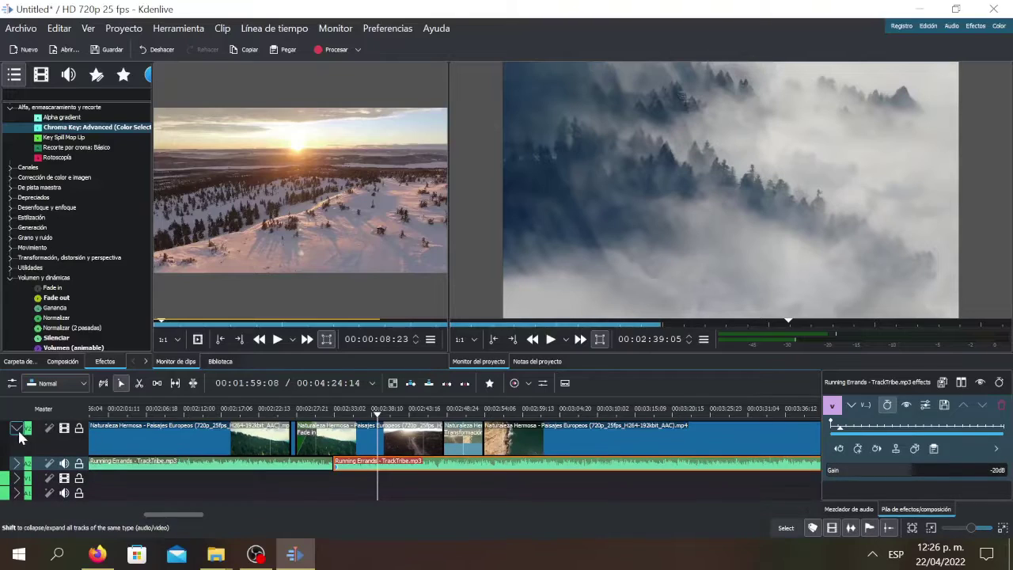
left_click(20, 436)
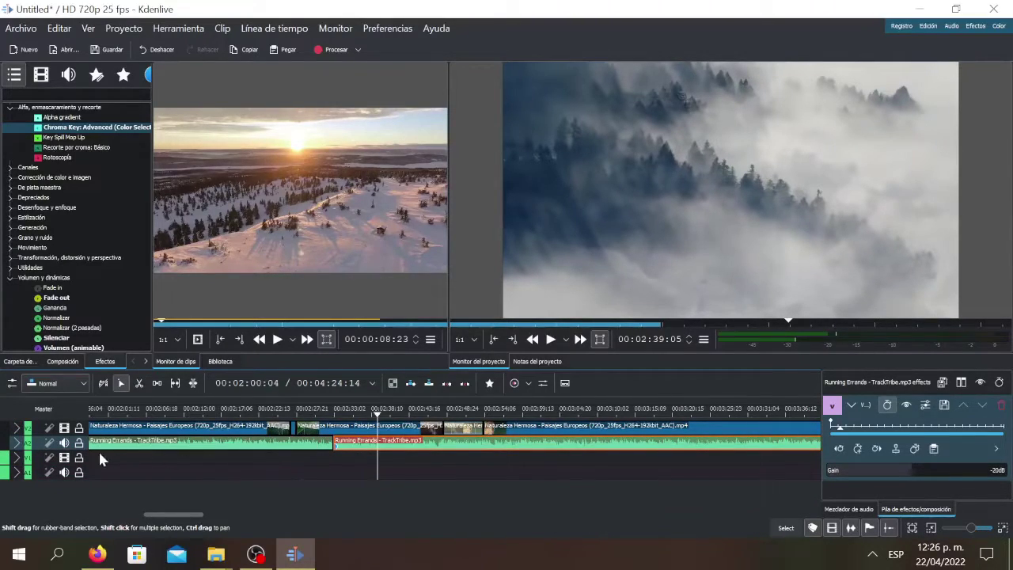
Move the Running Errands segments from track A2 to A1 and the Naturaleza Hermosa segments from V2 to V1.
left_click_drag(99, 442, 106, 472)
left_click_drag(413, 447, 414, 479)
left_click(157, 428)
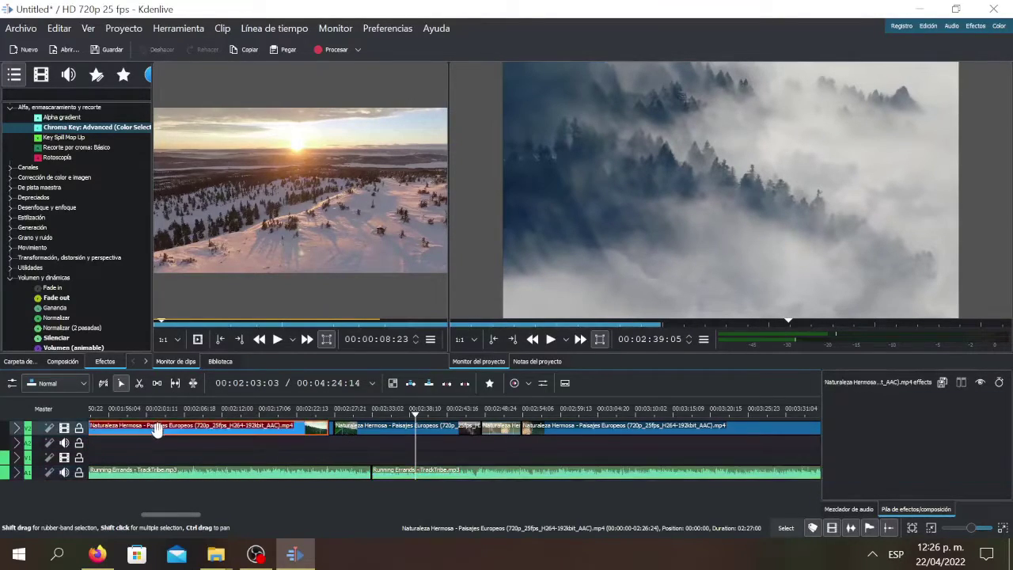
left_click_drag(157, 428, 153, 457)
left_click_drag(398, 425, 330, 457)
left_click_drag(508, 444, 373, 484)
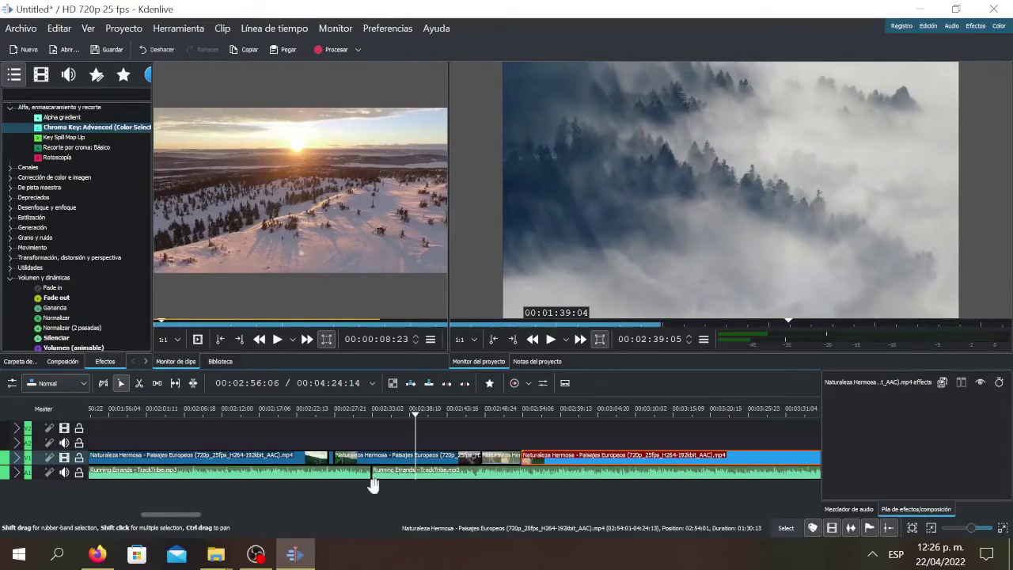
Expand tracks V1 and A1, and resize the panels to give the timeline and project monitor more room.
left_click(15, 458)
left_click(17, 492)
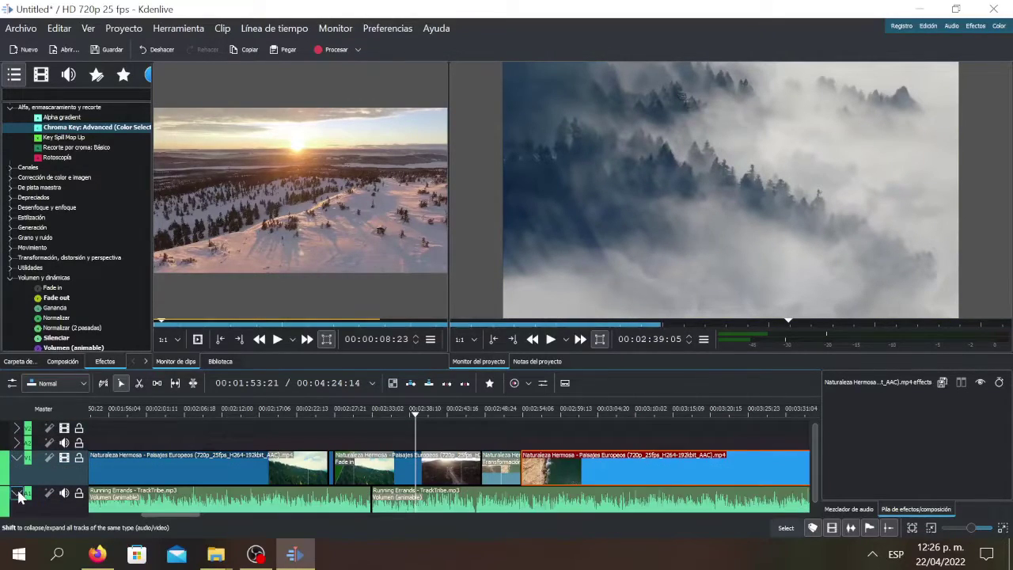
left_click_drag(206, 366, 249, 338)
left_click_drag(447, 246, 359, 254)
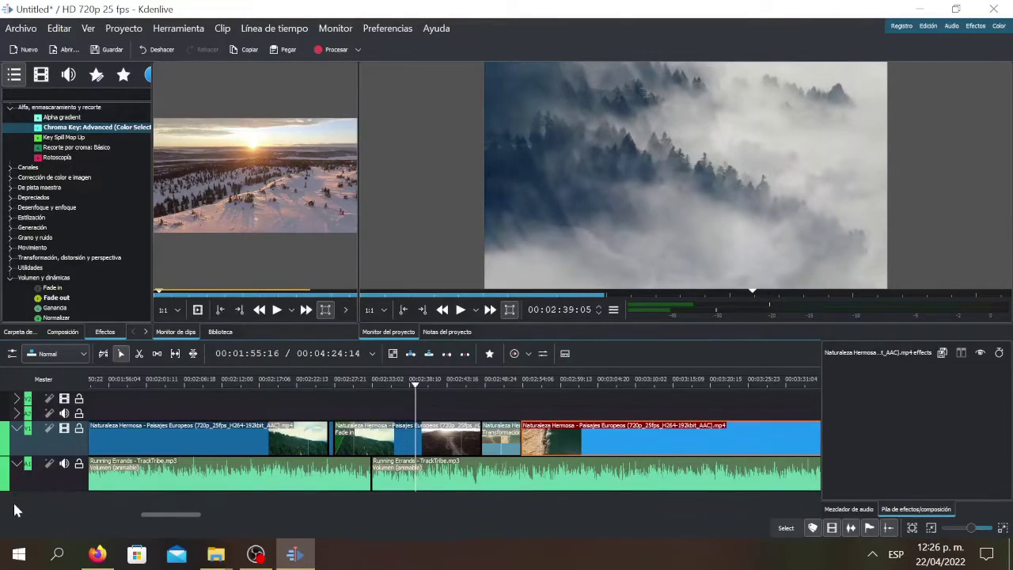
Delete the empty audio track A2 from the timeline.
left_click(17, 413)
left_click(19, 399)
left_click(20, 400)
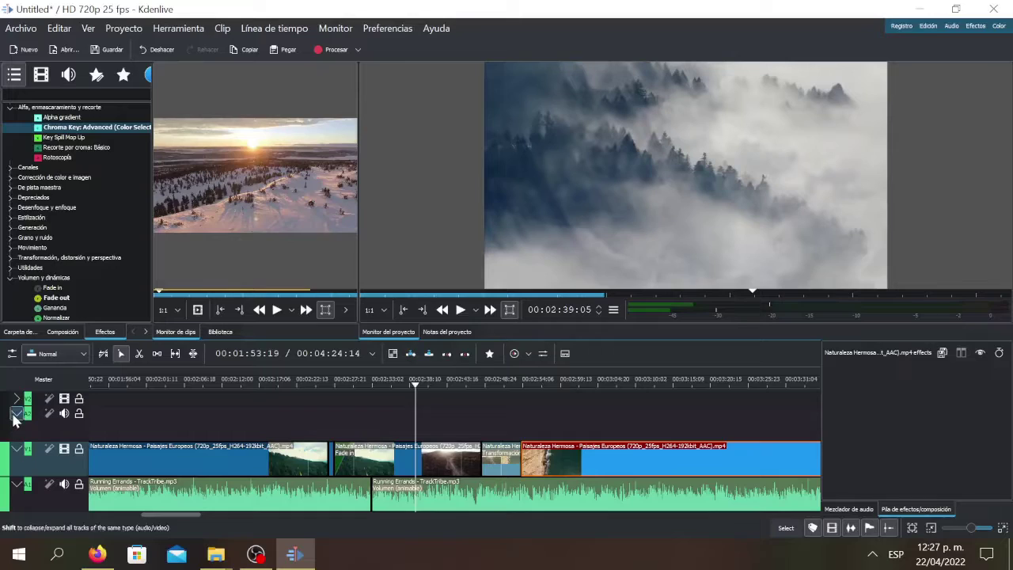
left_click(17, 413)
right_click(18, 421)
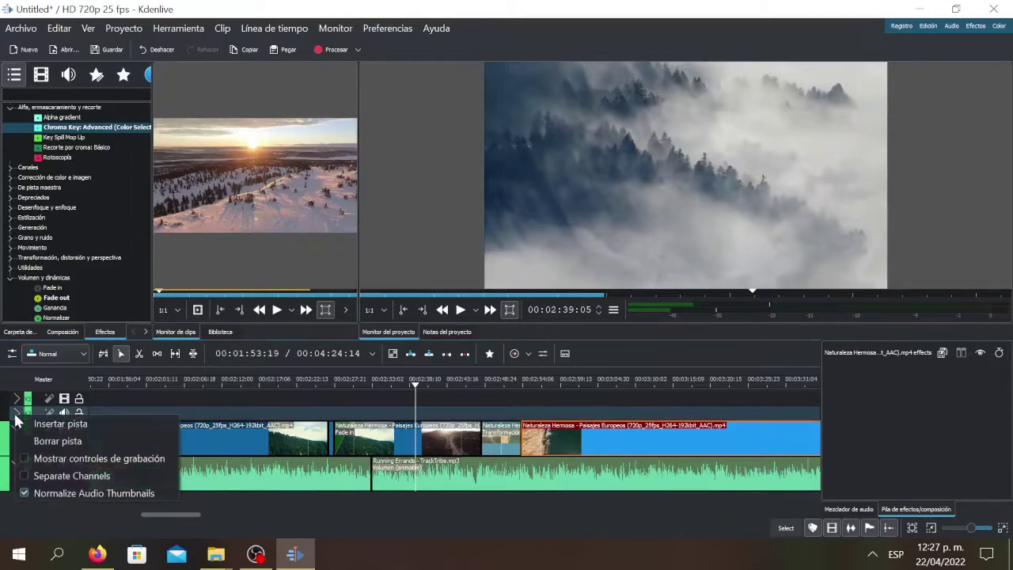
left_click(69, 445)
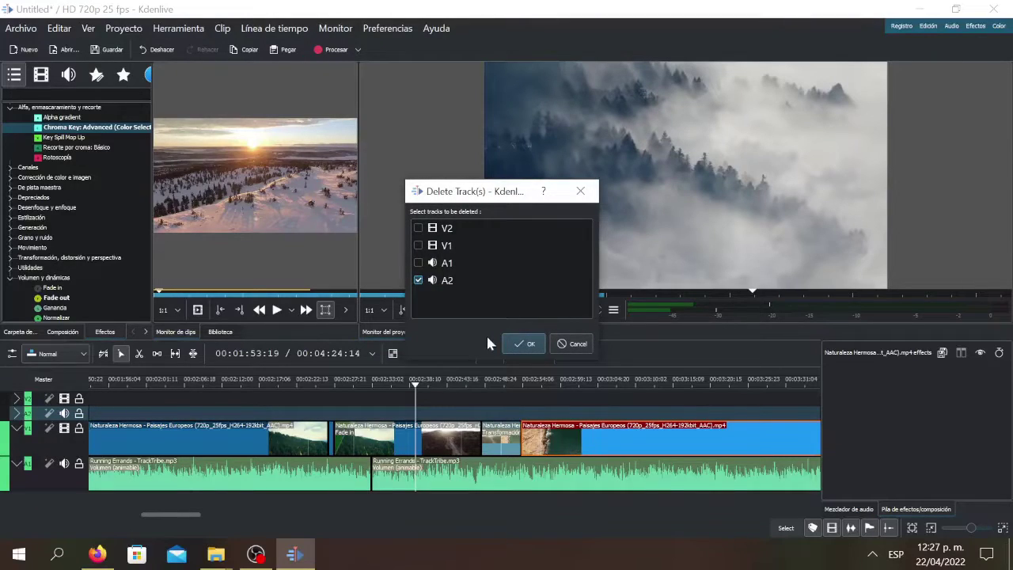
left_click(521, 346)
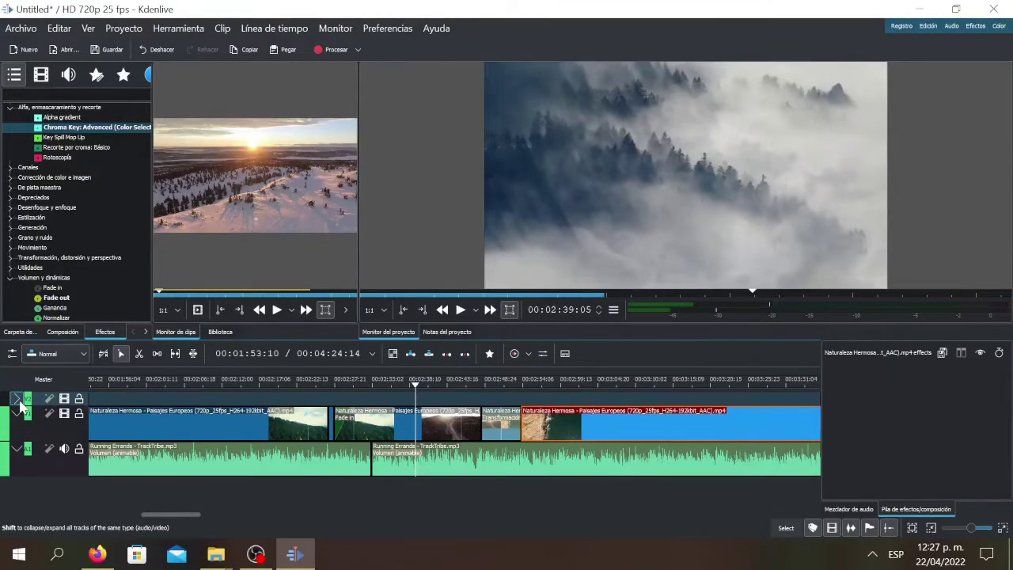
Expand track V2 and insert one unnamed video track above it.
left_click(19, 402)
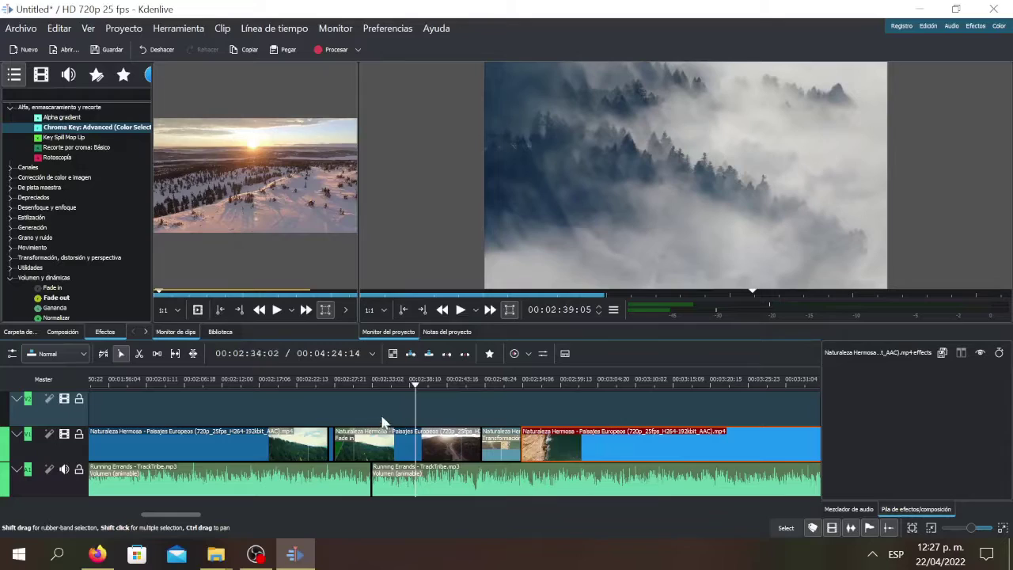
left_click(18, 402)
left_click(16, 402)
right_click(18, 401)
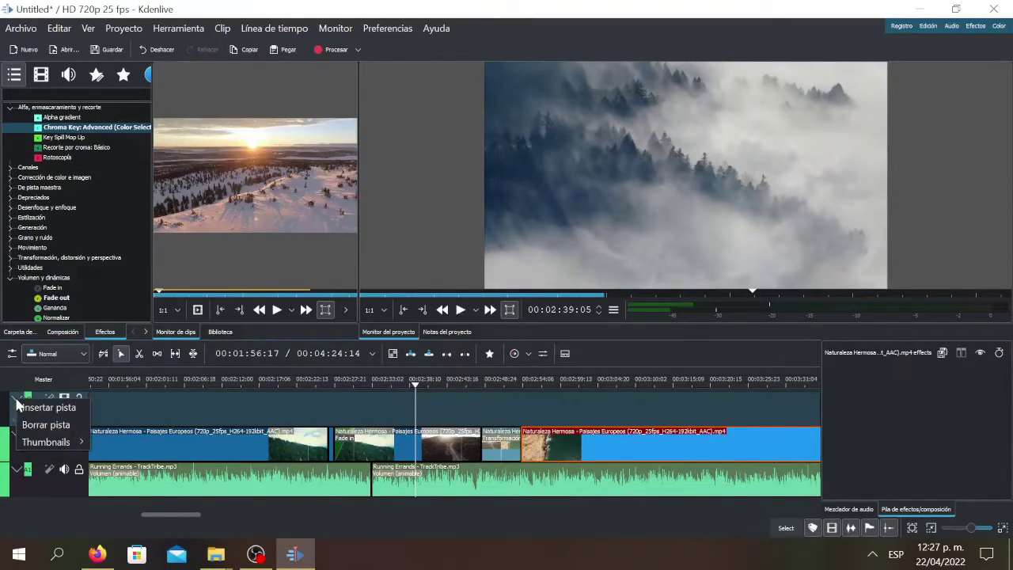
left_click(49, 408)
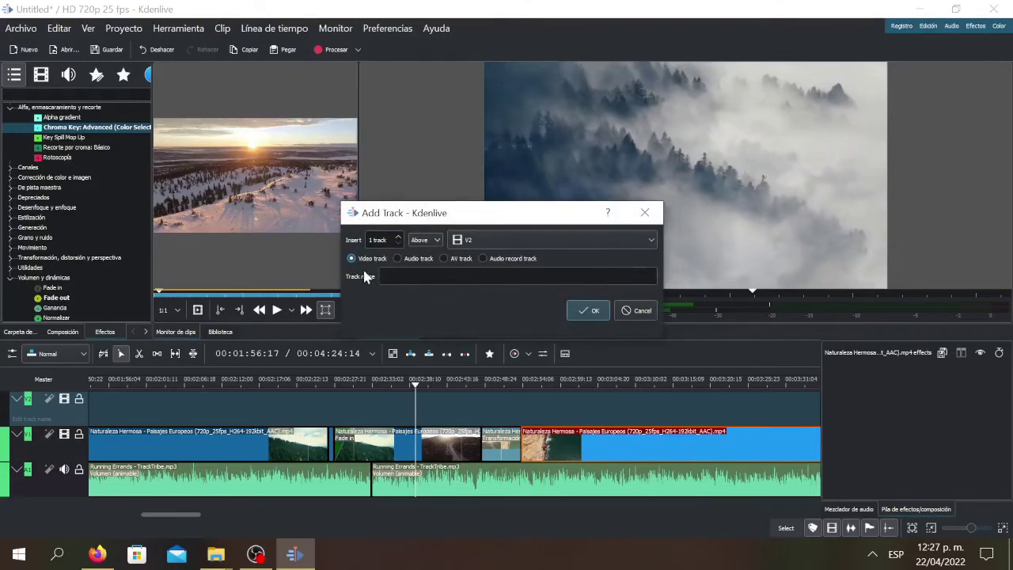
left_click(467, 276)
left_click(590, 310)
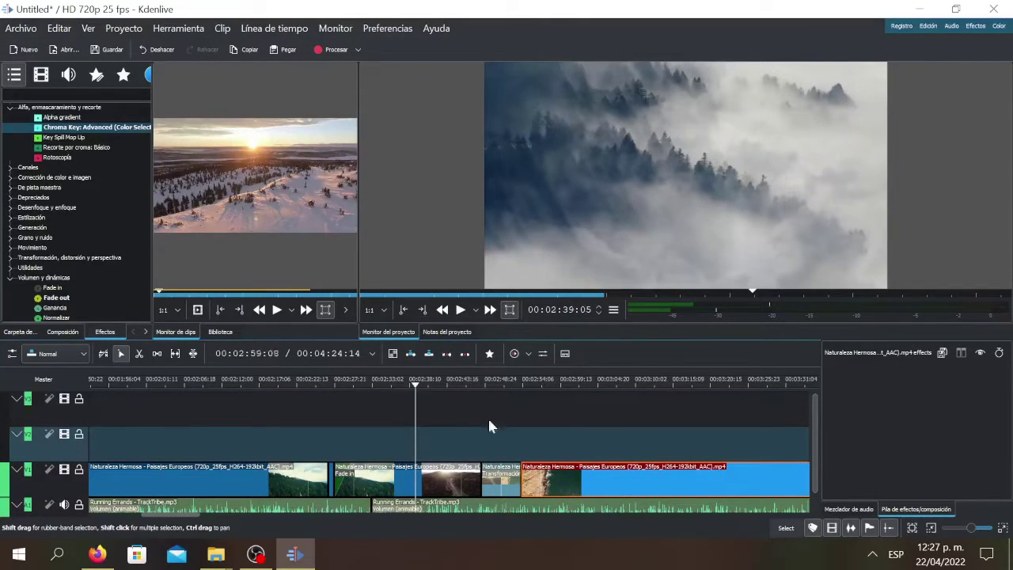
double_click(27, 441)
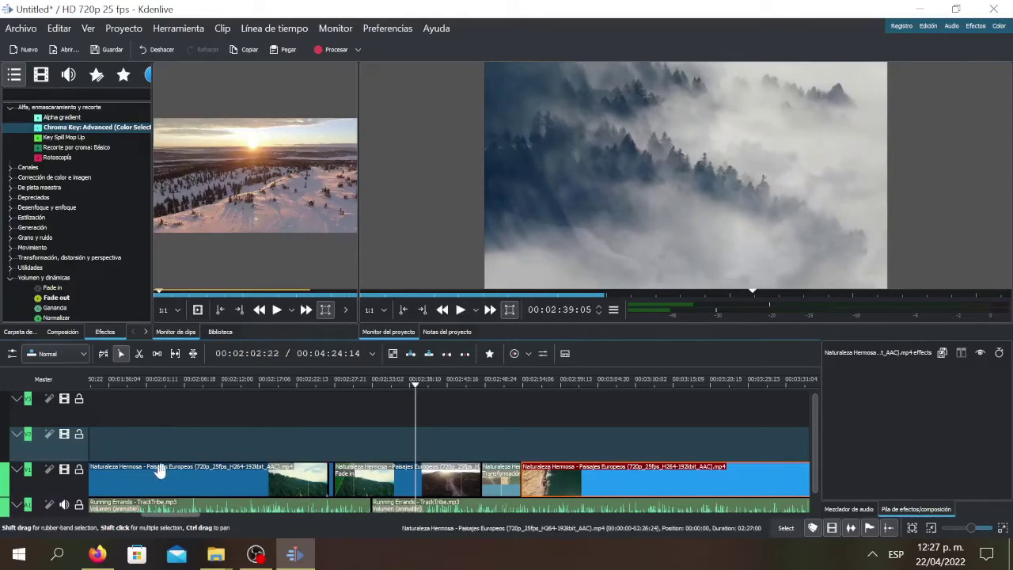
left_click(17, 434)
right_click(18, 438)
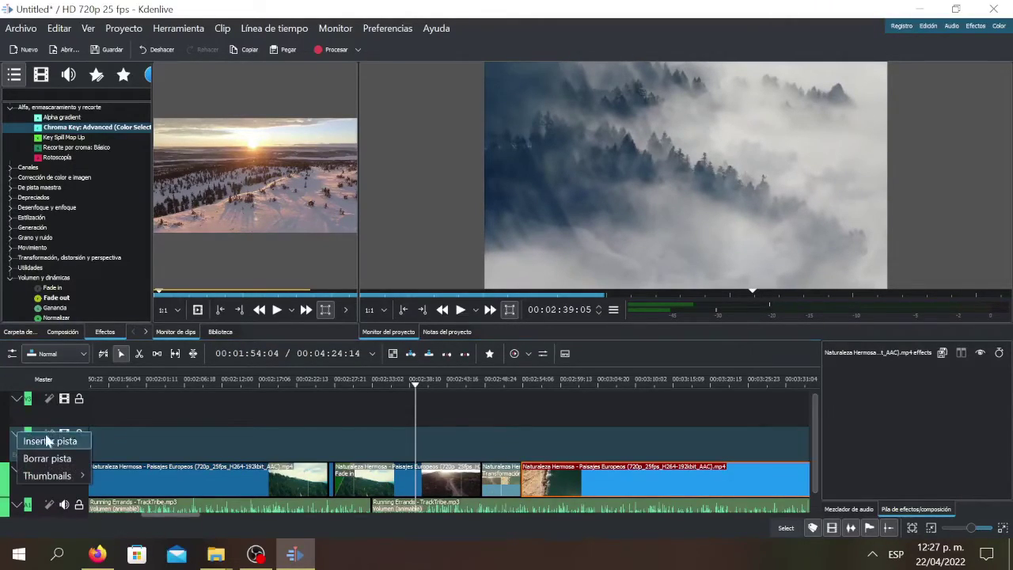
left_click(78, 441)
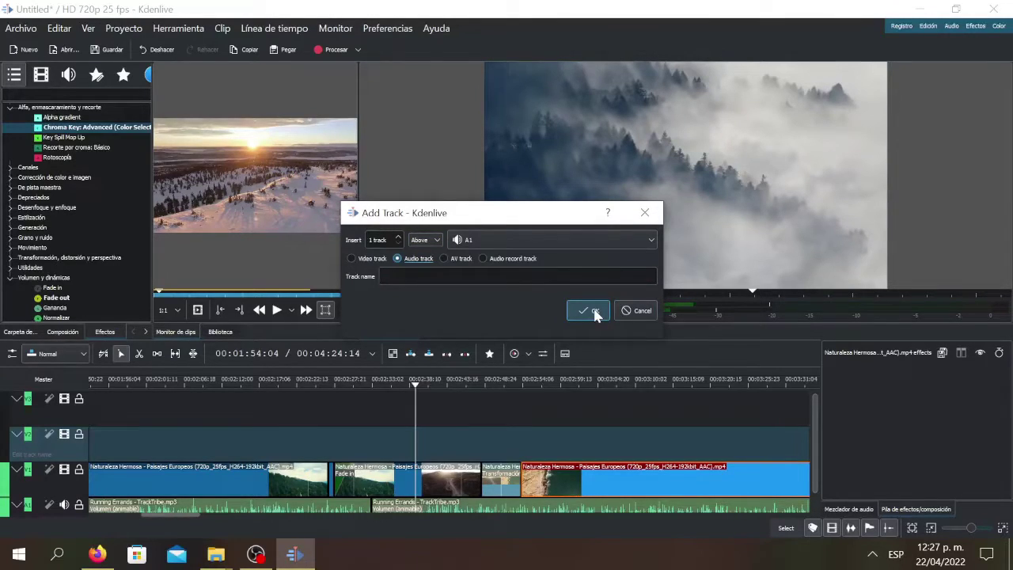
left_click(645, 214)
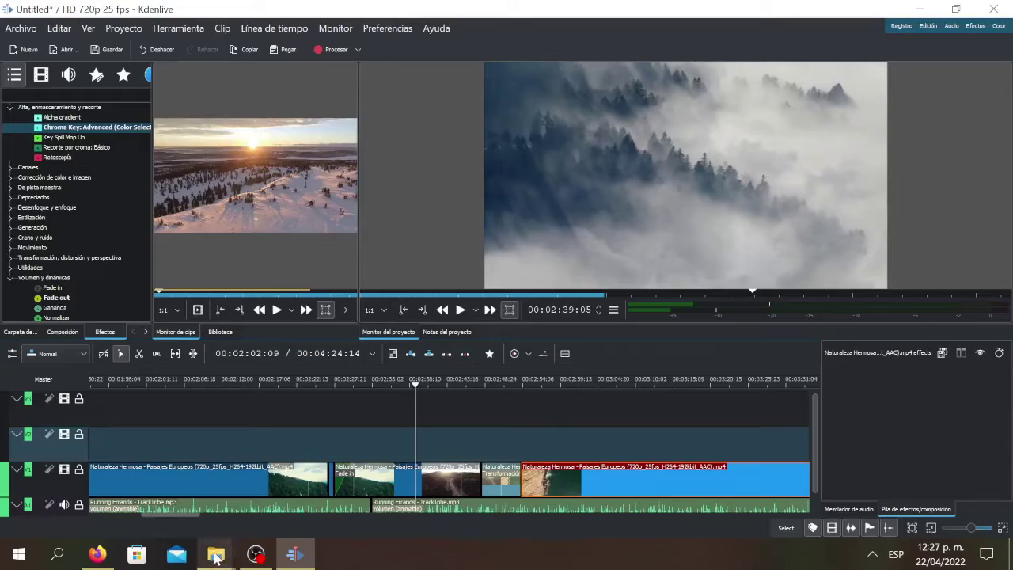
Check the Para Editar folder, then switch to Firefox, close the Kdenlive download page and show the image results for animales.
mouse_move(217, 557)
left_click(190, 487)
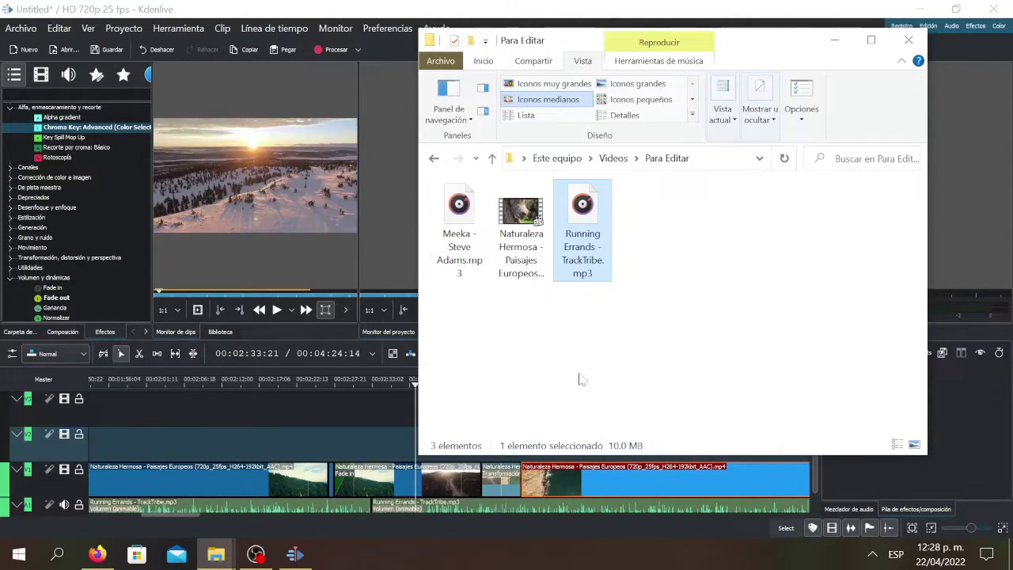
left_click(96, 554)
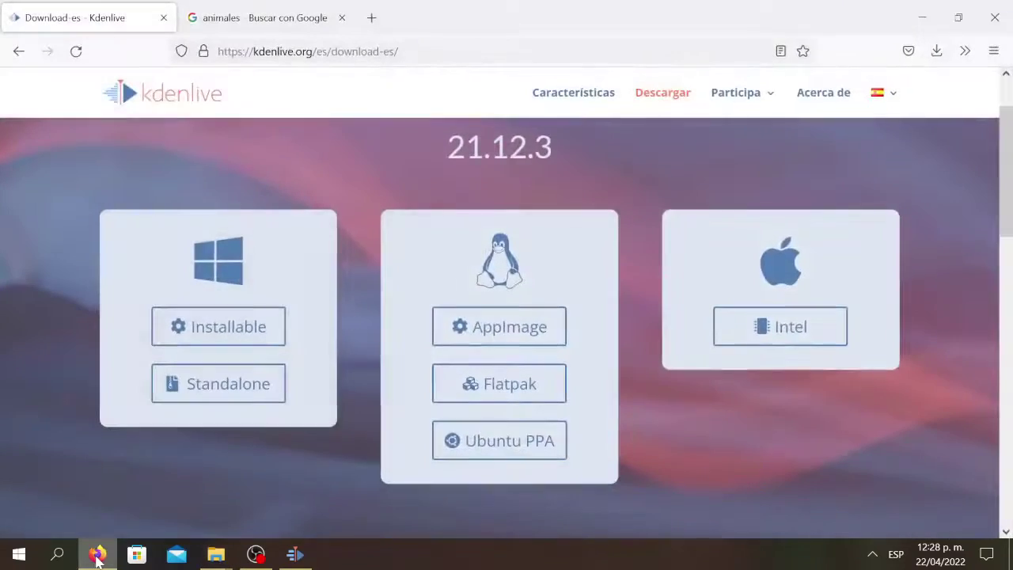
left_click(230, 17)
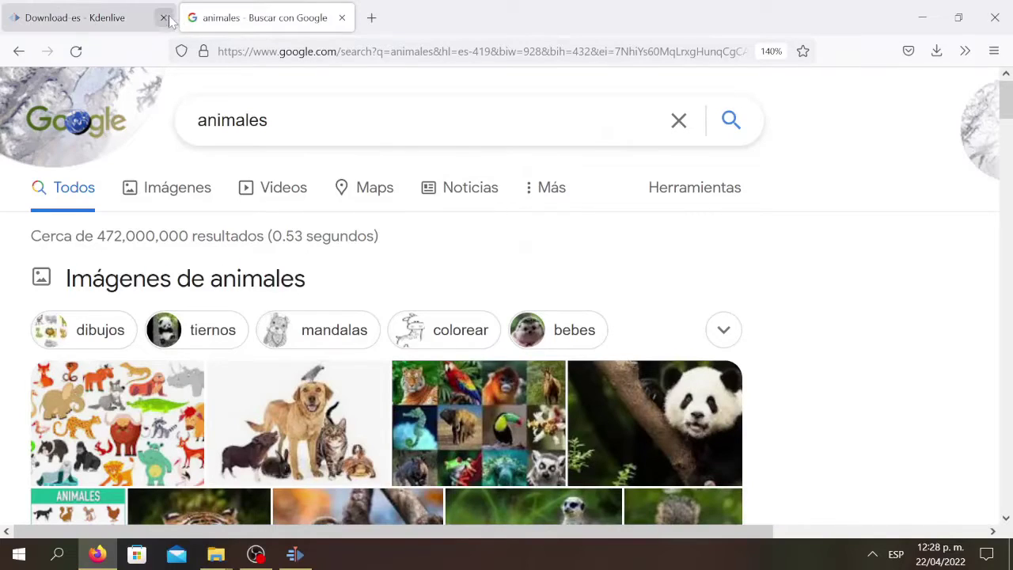
left_click(163, 18)
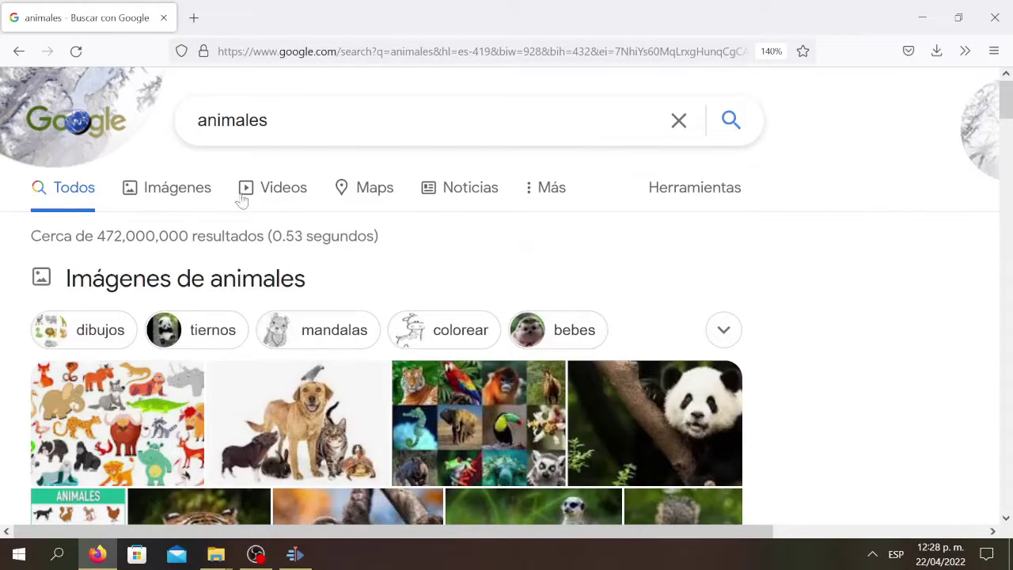
left_click(177, 196)
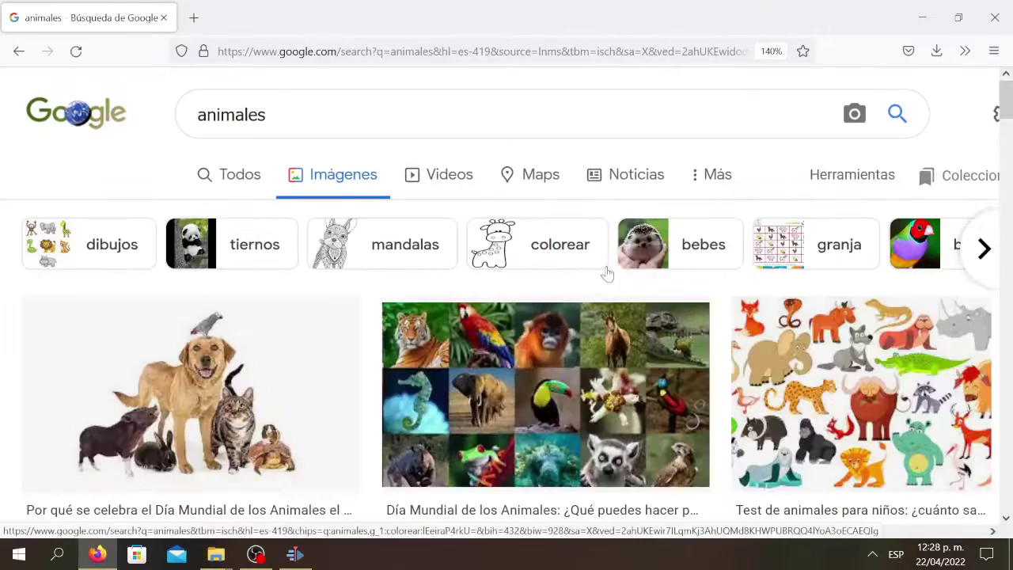
Filter the animales image results by the colour option Transparentes.
scroll(303, 389, "down", 3)
scroll(550, 392, "up", 3)
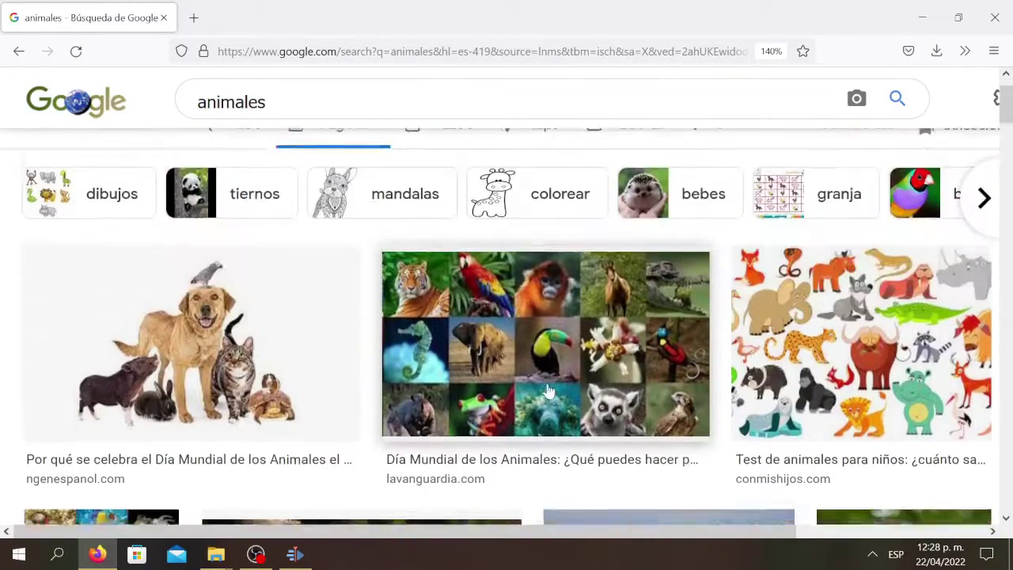
scroll(551, 393, "down", 4)
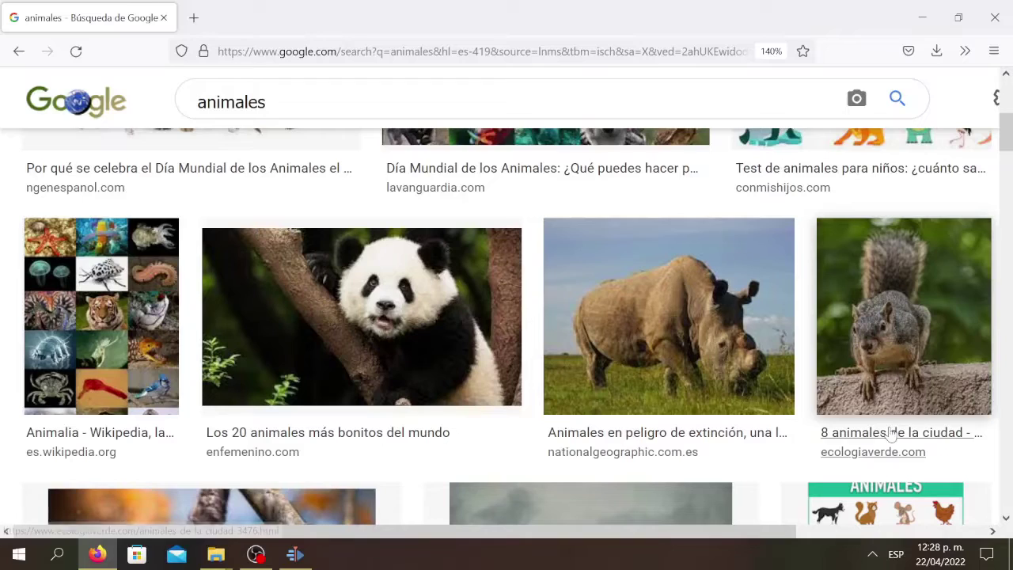
scroll(570, 355, "up", 4)
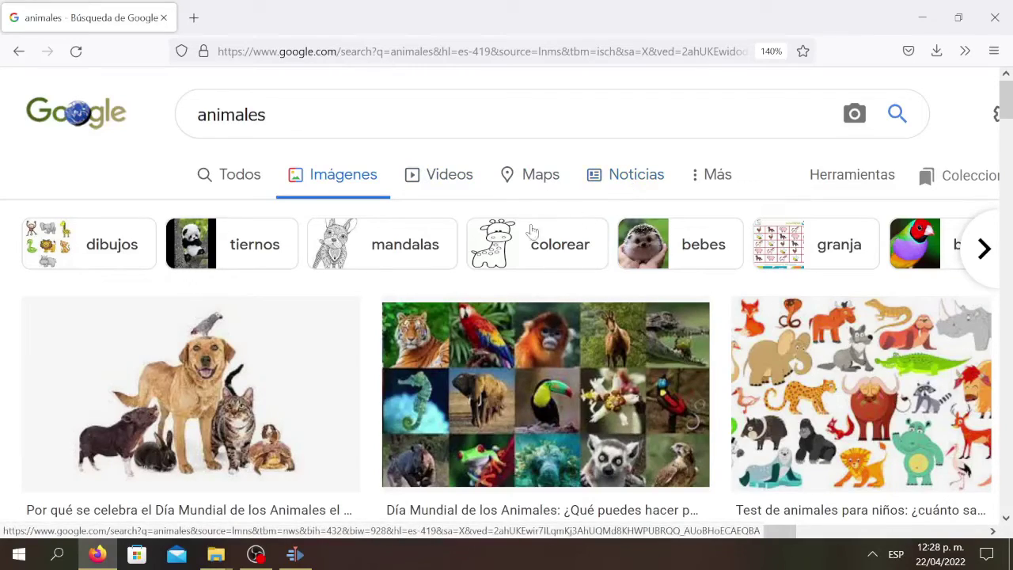
left_click(699, 177)
left_click(853, 172)
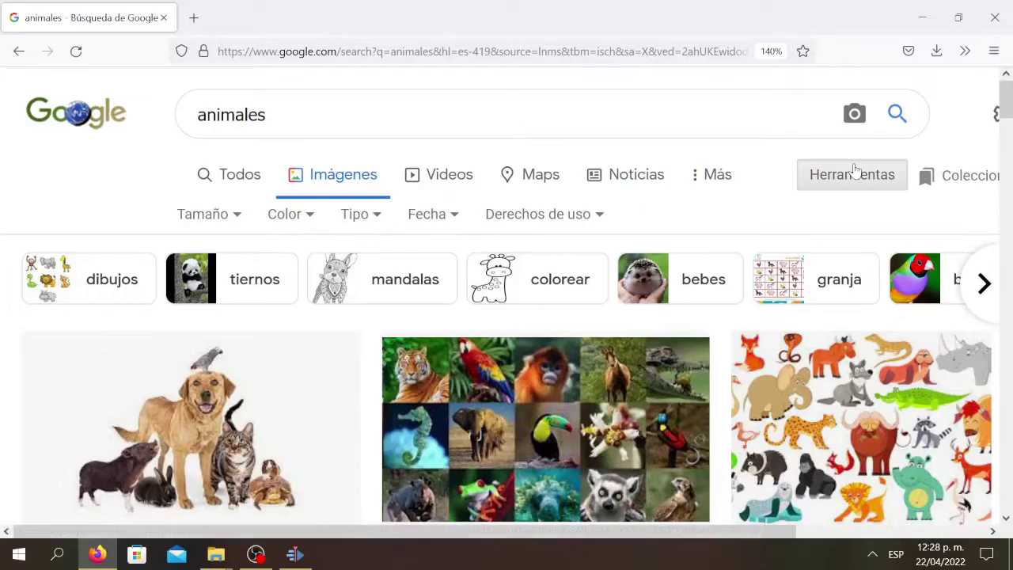
left_click(312, 225)
left_click(350, 333)
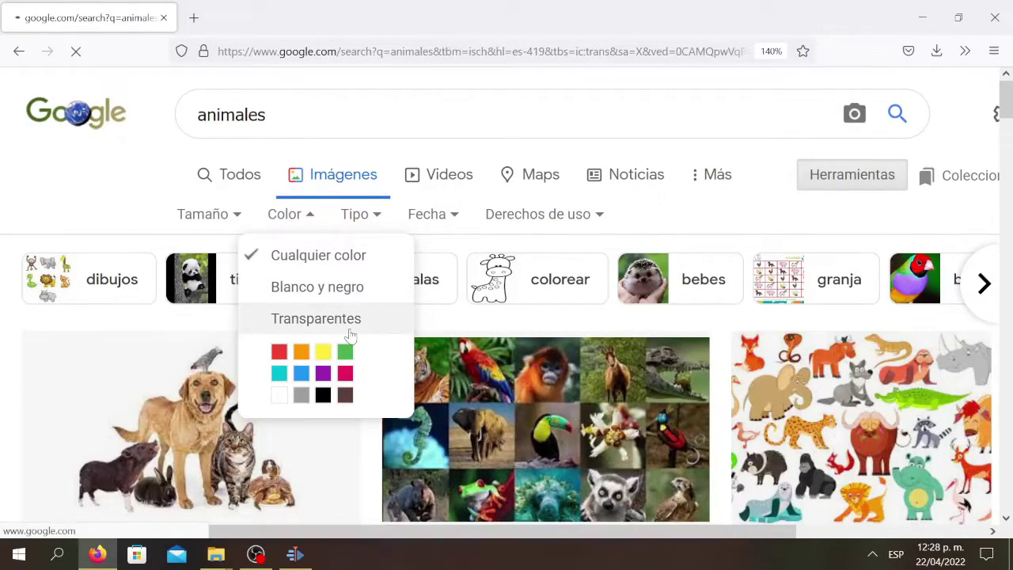
Save the transparent horse, dogs and small pets image as 3.Animales-de-compañia-1.png in the Para Editar folder under Videos.
scroll(549, 411, "down", 3)
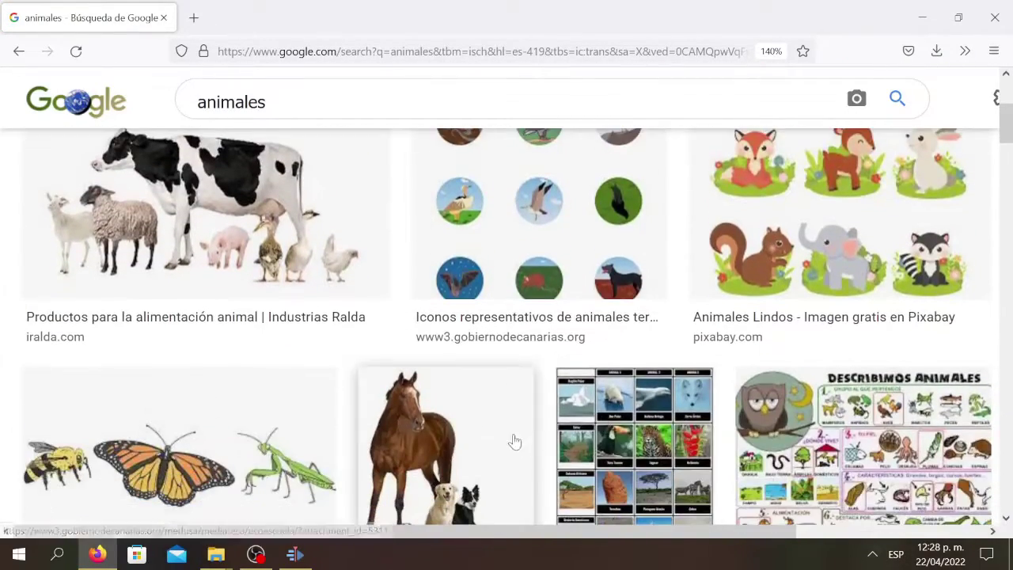
left_click(448, 436)
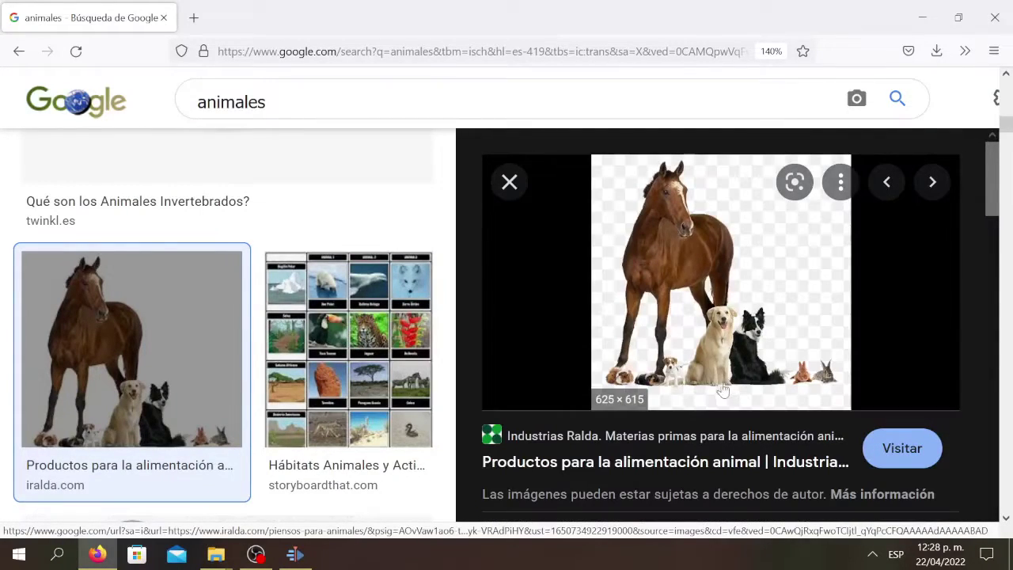
right_click(729, 281)
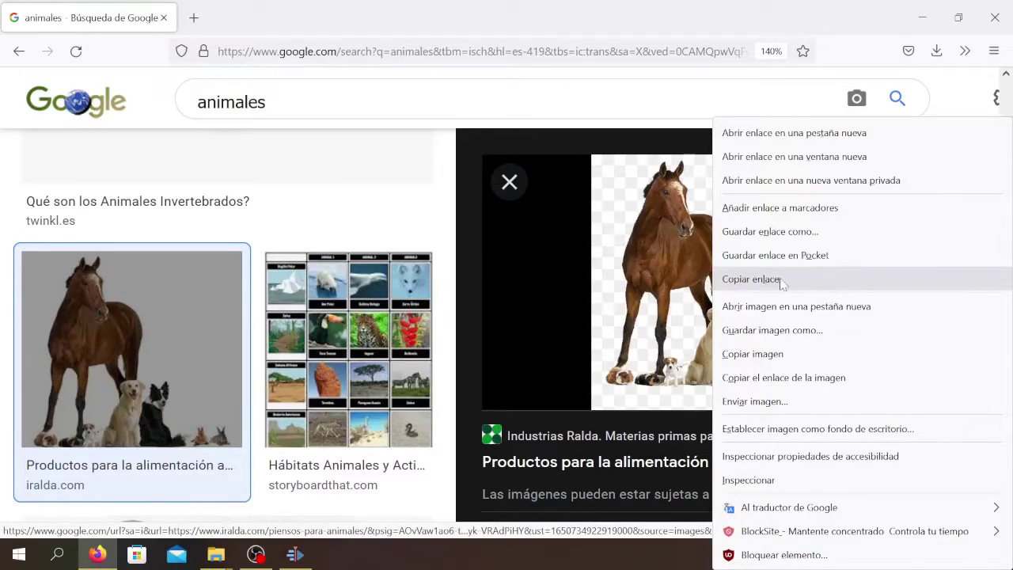
left_click(784, 330)
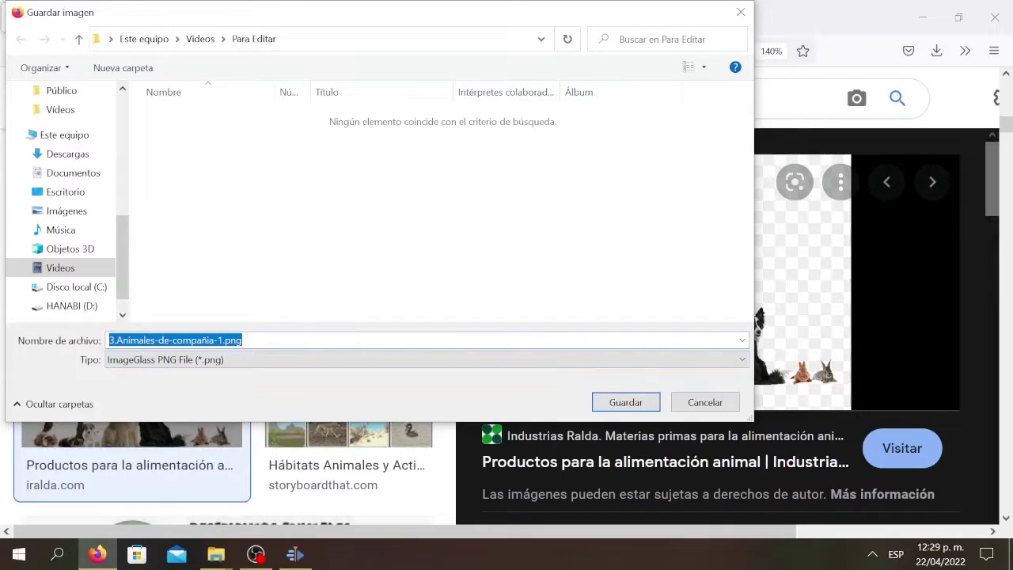
left_click(626, 402)
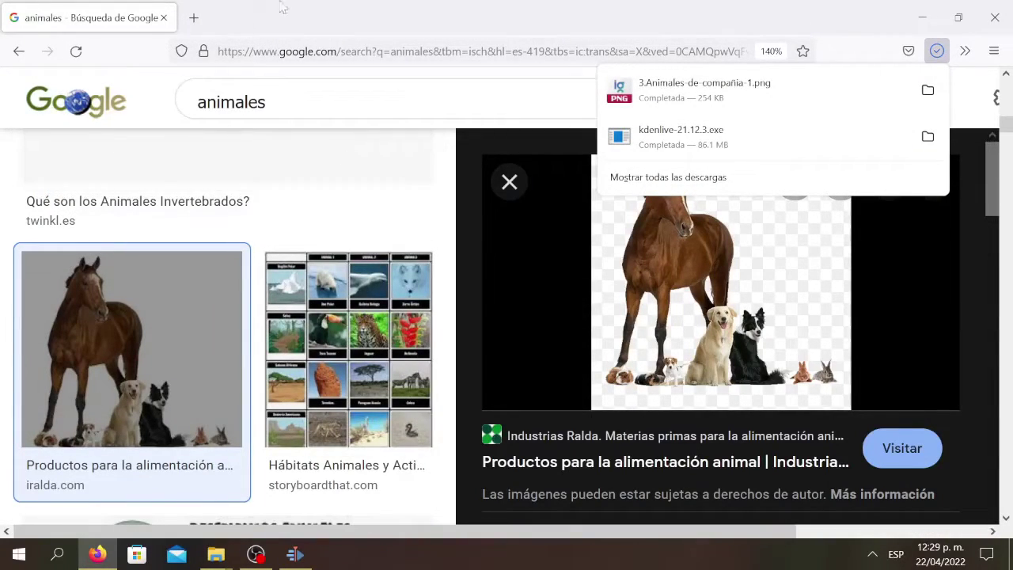
Search images for animales again without the transparency filter.
scroll(360, 422, "down", 10)
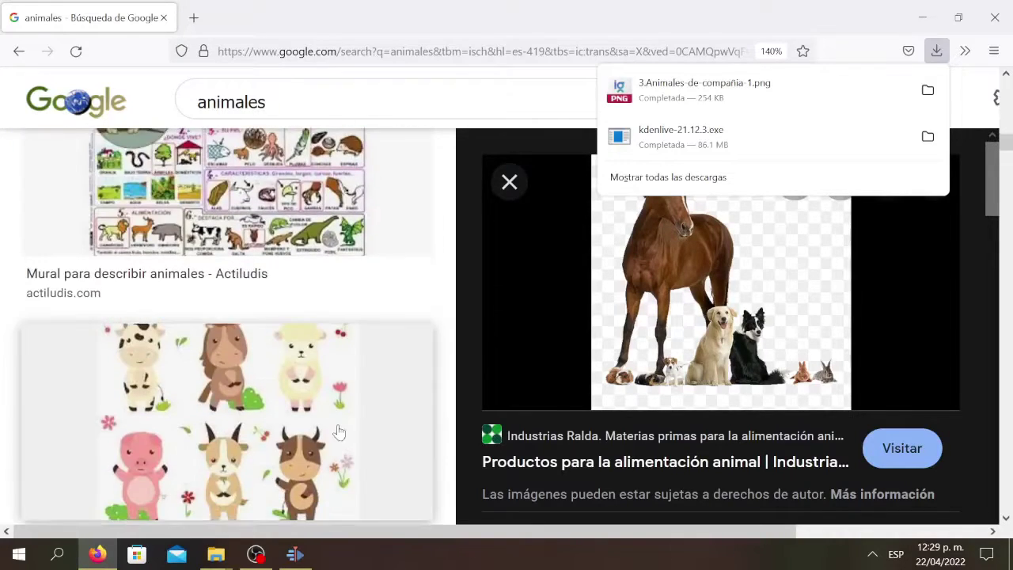
scroll(341, 434, "down", 3)
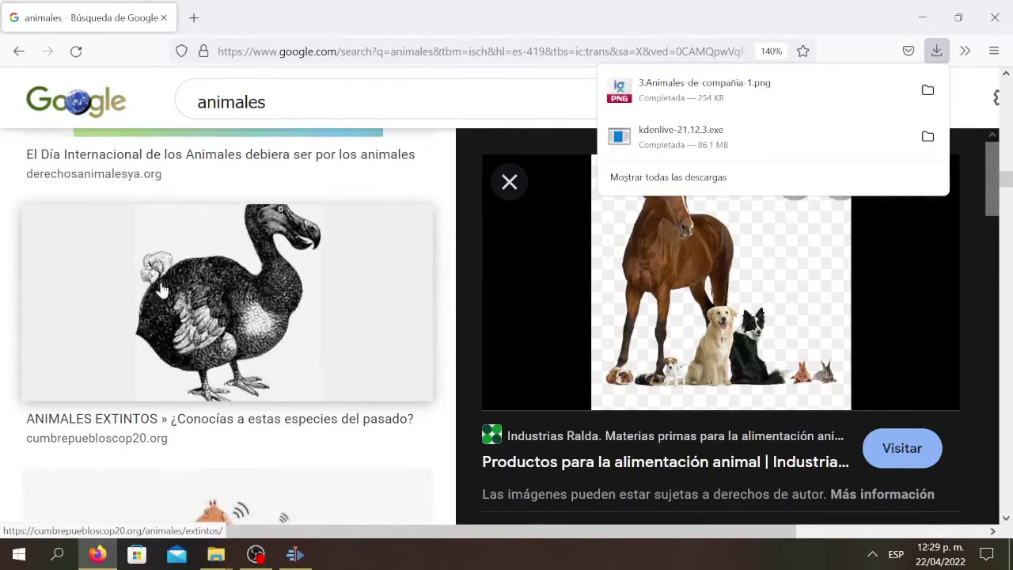
left_click(281, 93)
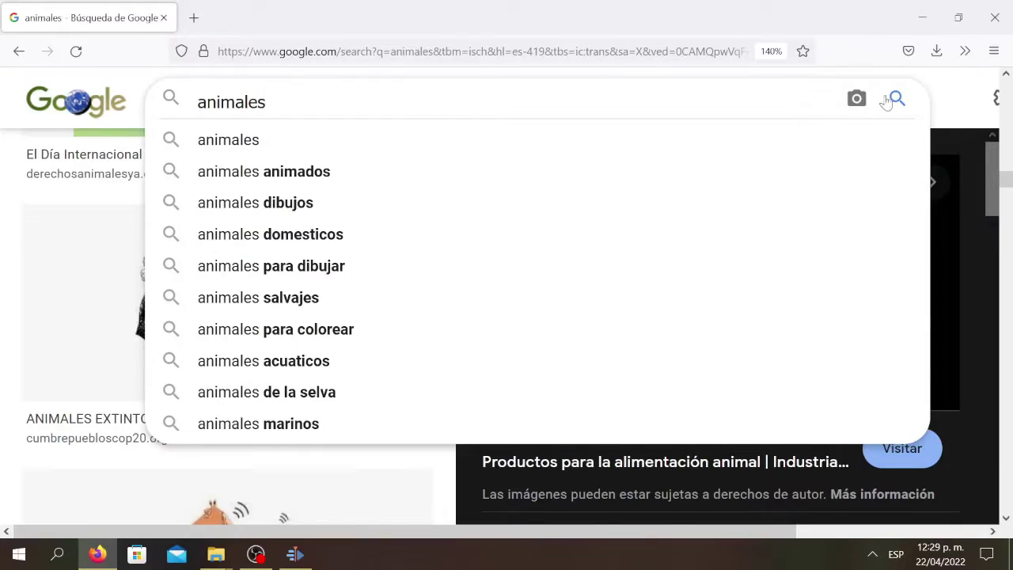
left_click(884, 101)
scroll(641, 390, "down", 5)
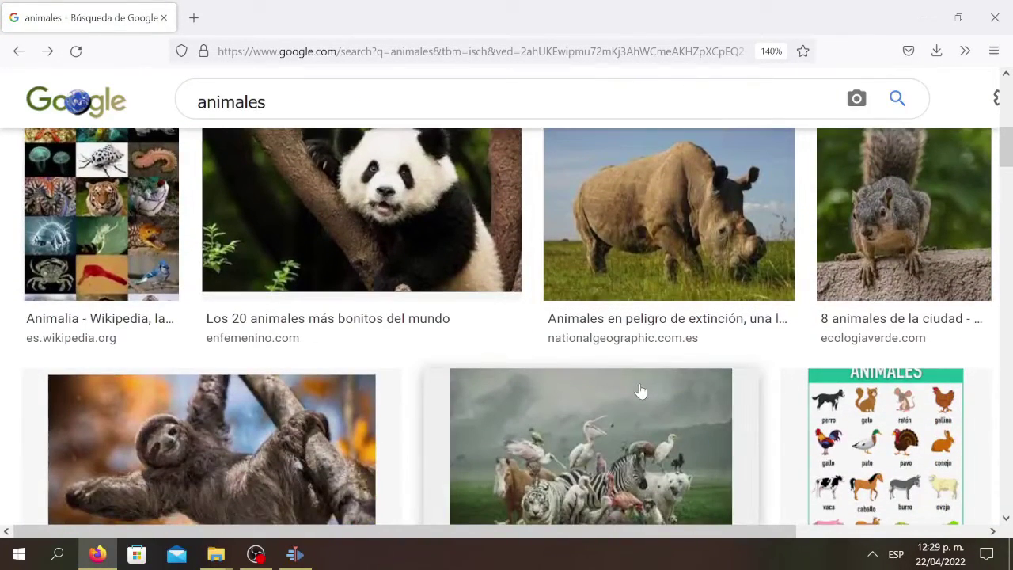
Save the National Geographic rhinoceros photo as rinocerontesudan4_98df3614_1280x853.jpg in the Para Editar folder and minimize the browser.
left_click(678, 205)
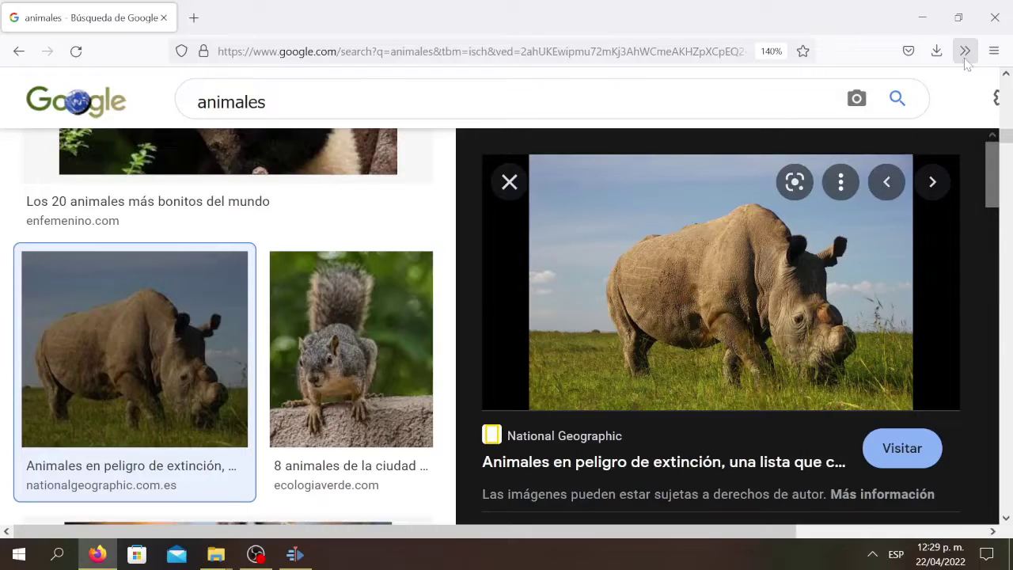
right_click(723, 255)
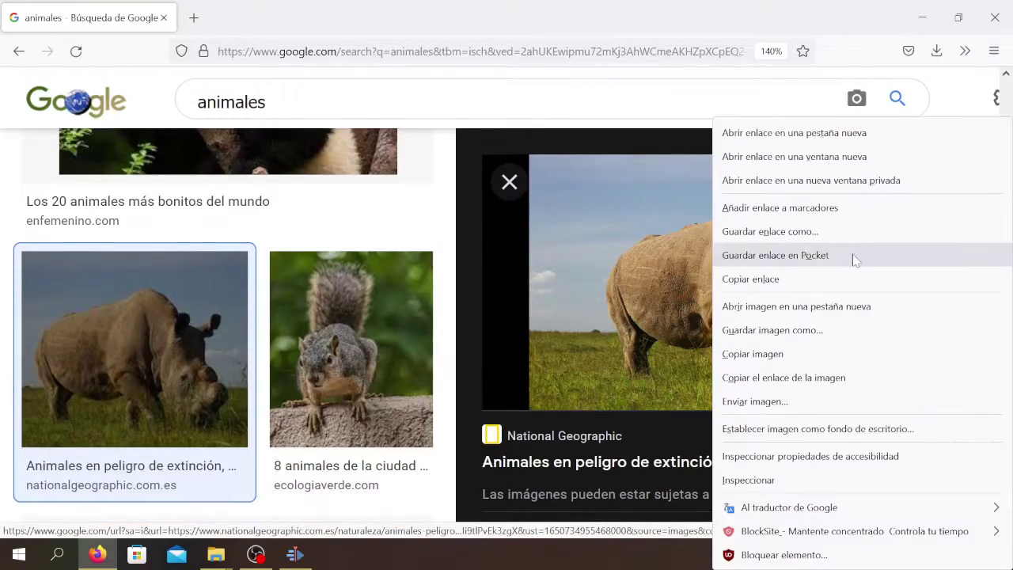
left_click(768, 331)
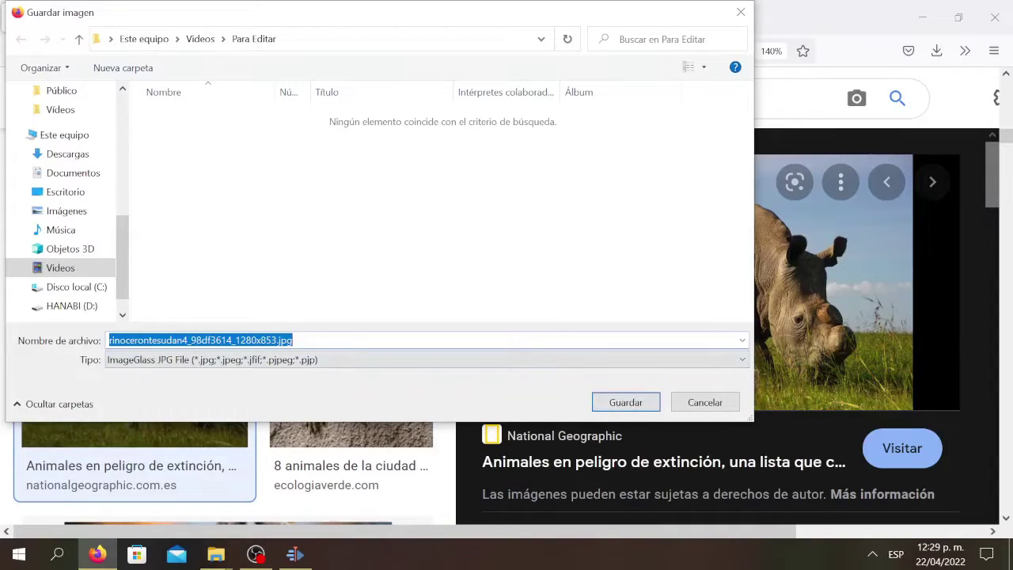
left_click(625, 402)
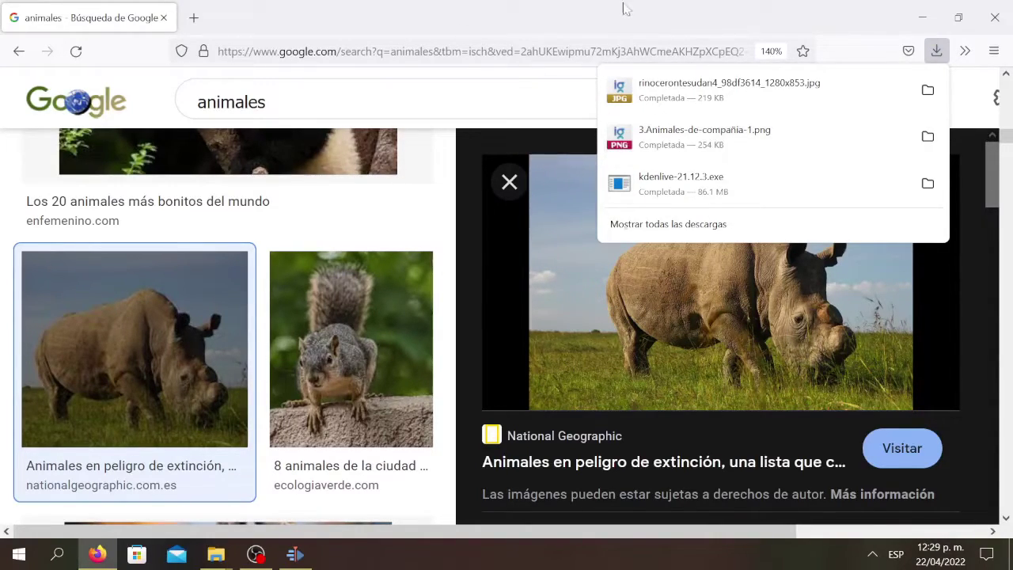
left_click(930, 14)
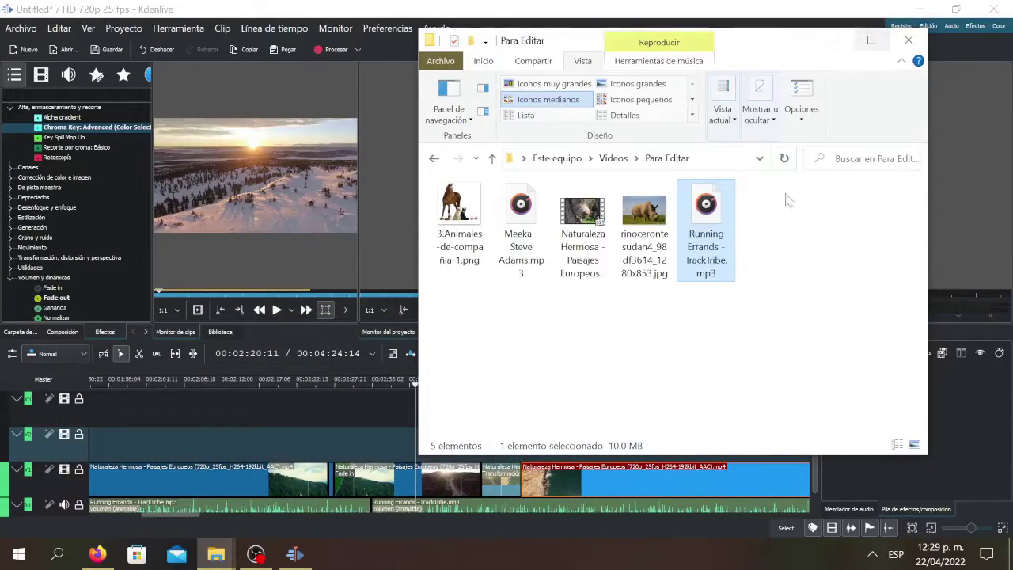
Switch to Kdenlive, display the project bin in place of the effects list, and close the Programas folder window.
left_click_drag(752, 41, 778, 79)
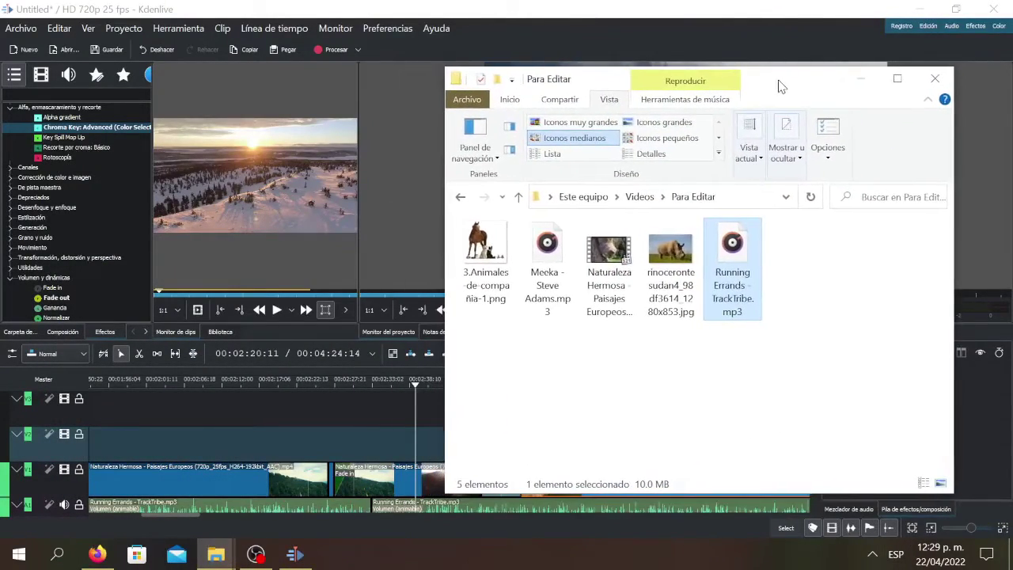
left_click(21, 334)
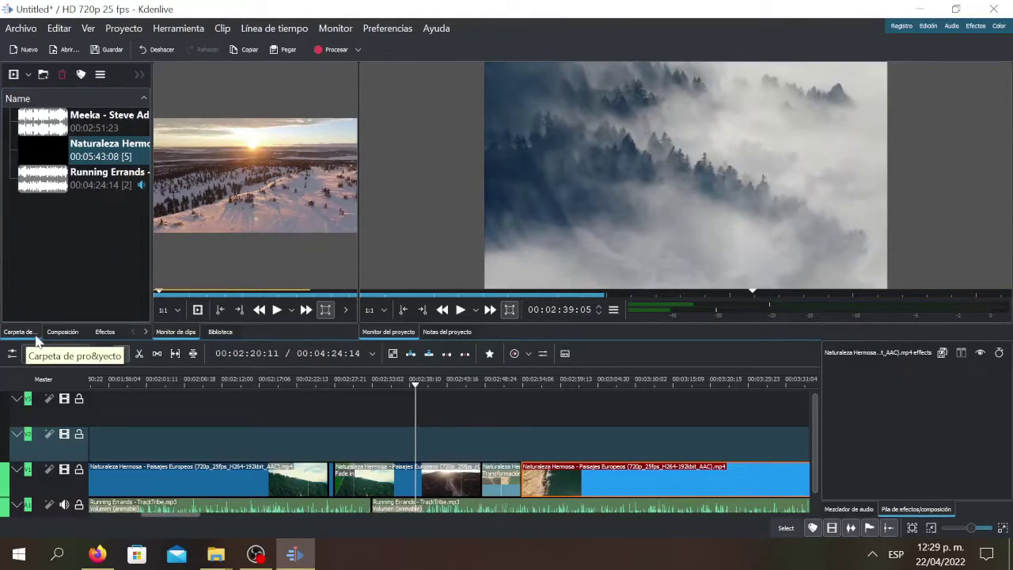
left_click(111, 335)
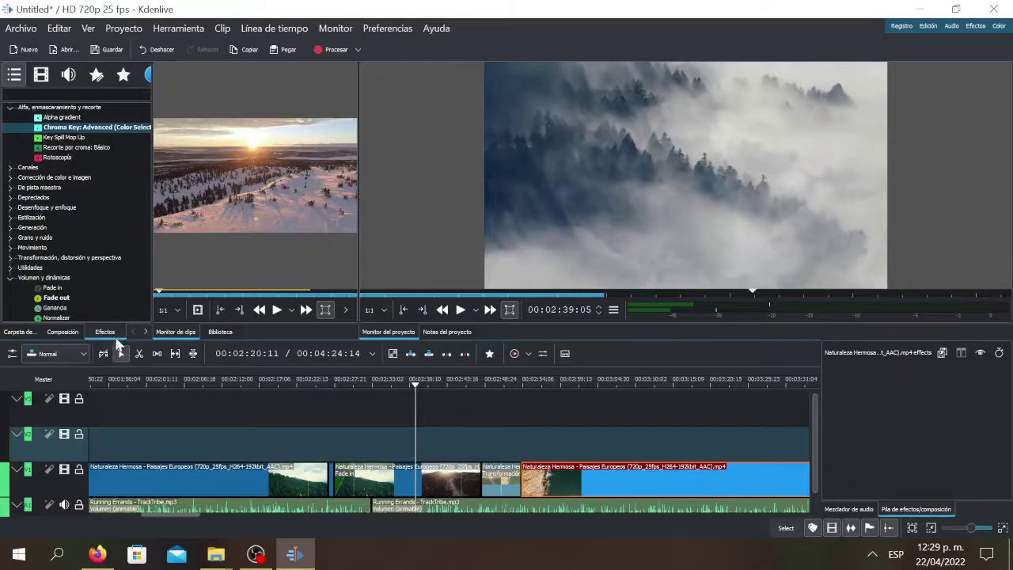
left_click(20, 333)
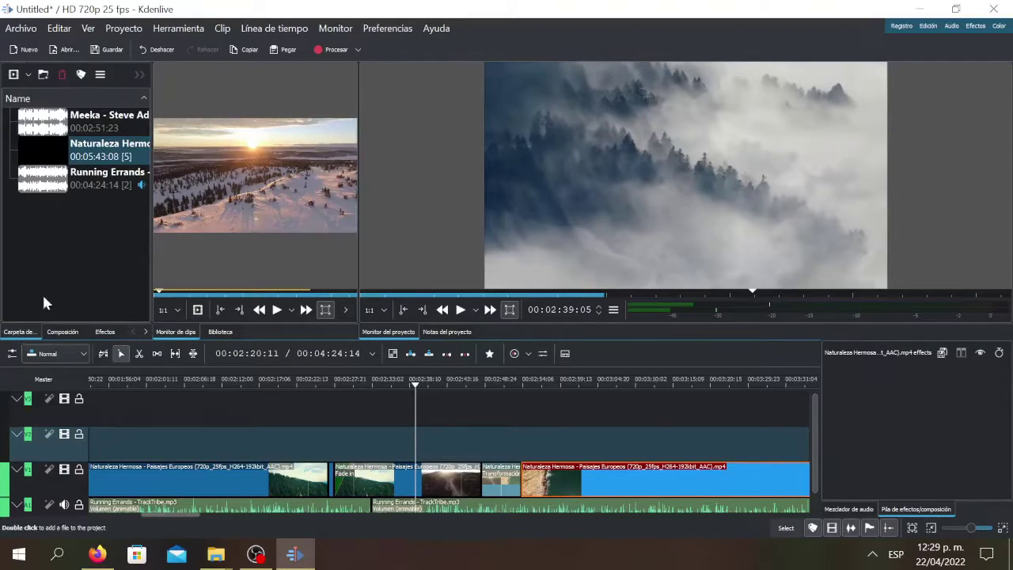
mouse_move(216, 554)
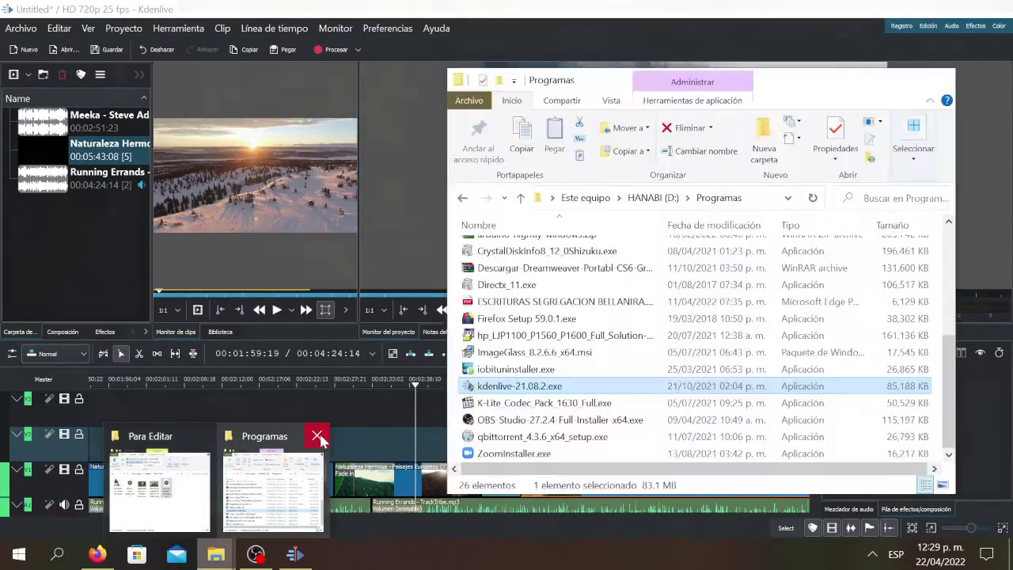
left_click(315, 438)
Import 3.Animales-de-compañia-1.png and rinocerontesudan4_98df3614_1280x853.jpg from the Para Editar folder into the project bin and minimize the folder window.
left_click(243, 444)
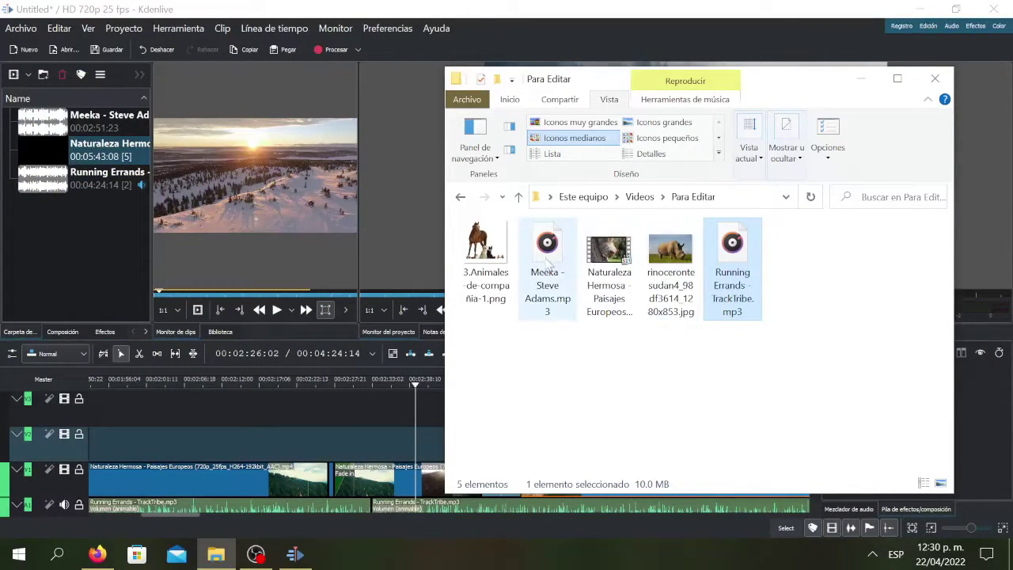
left_click_drag(485, 247, 103, 261)
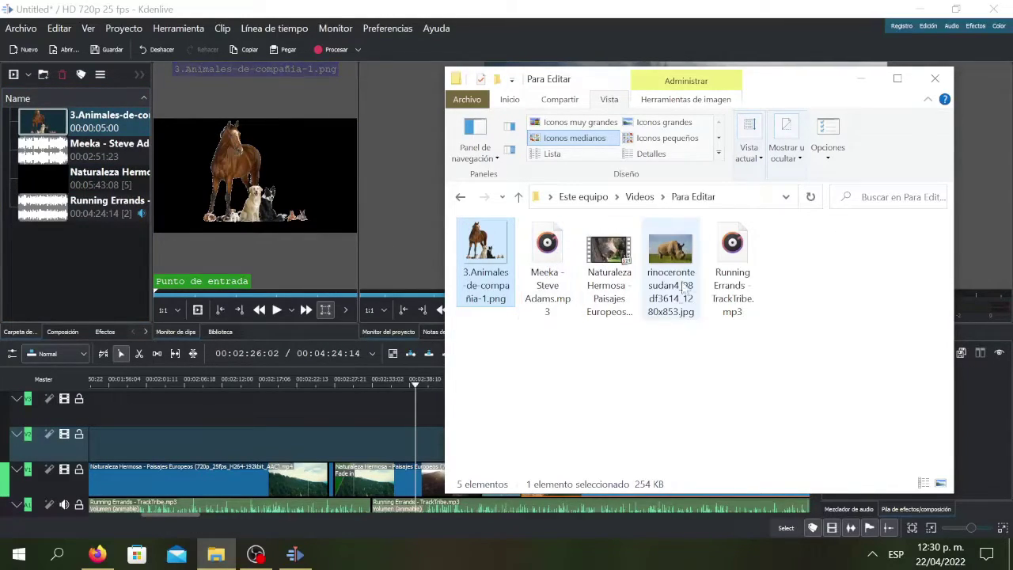
left_click_drag(682, 252, 118, 269)
left_click(861, 78)
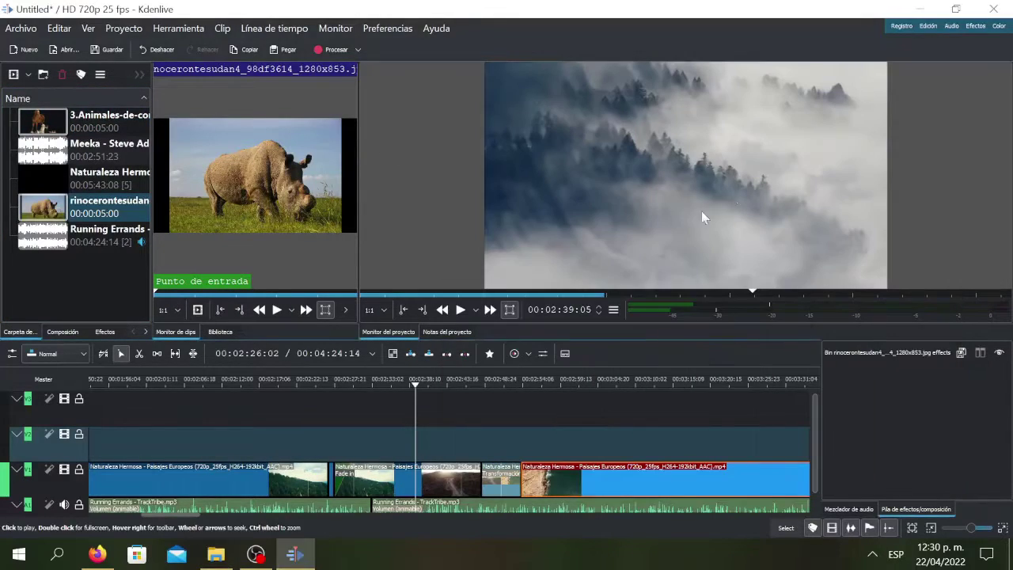
Place the rhinoceros image on track V2 at about 00:01:34 and 3.Animales-de-compañia-1.png on track V3, starting where the rhinoceros clip ends.
left_click_drag(388, 396, 169, 465)
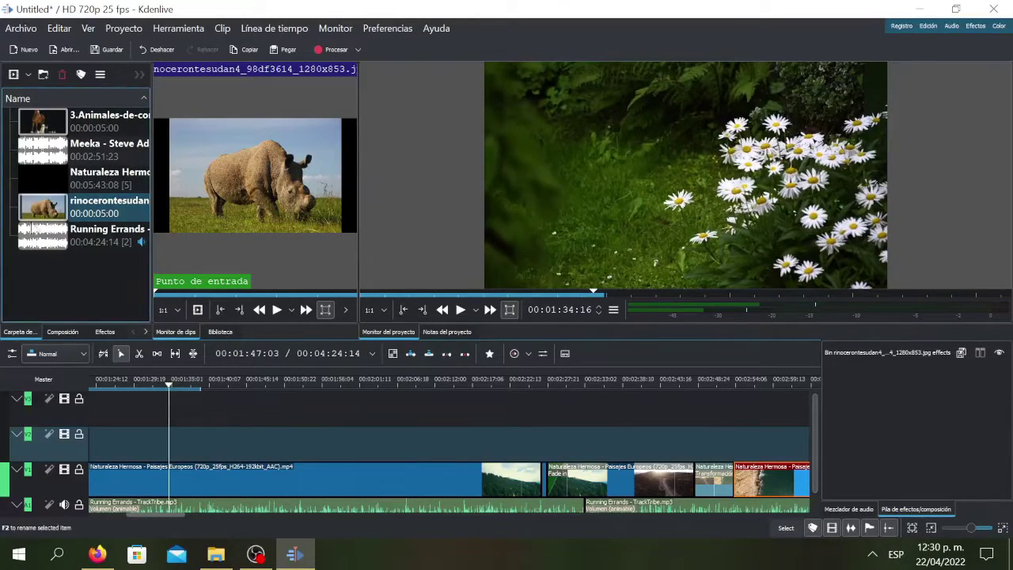
left_click_drag(40, 214, 166, 467)
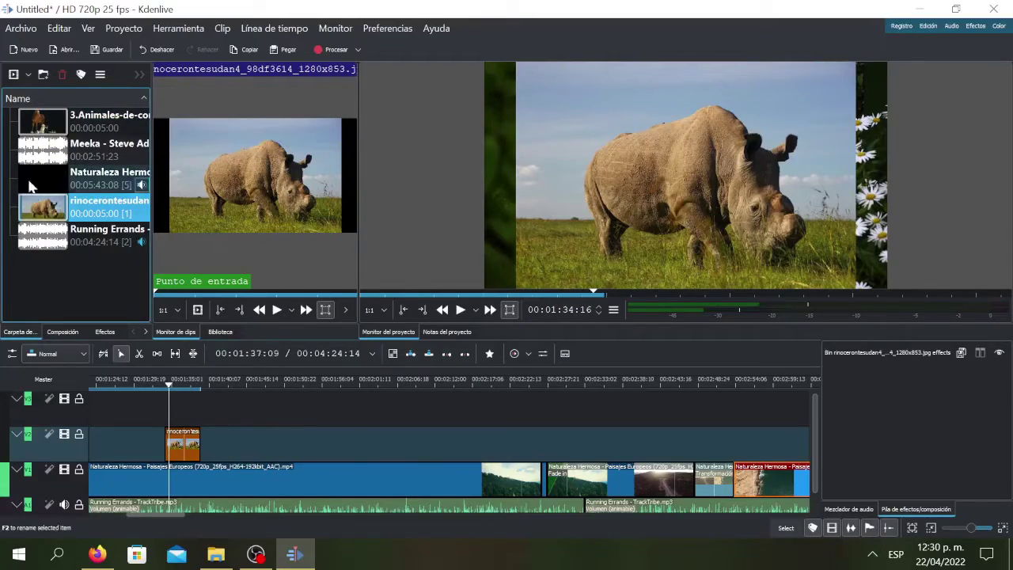
left_click_drag(40, 122, 163, 388)
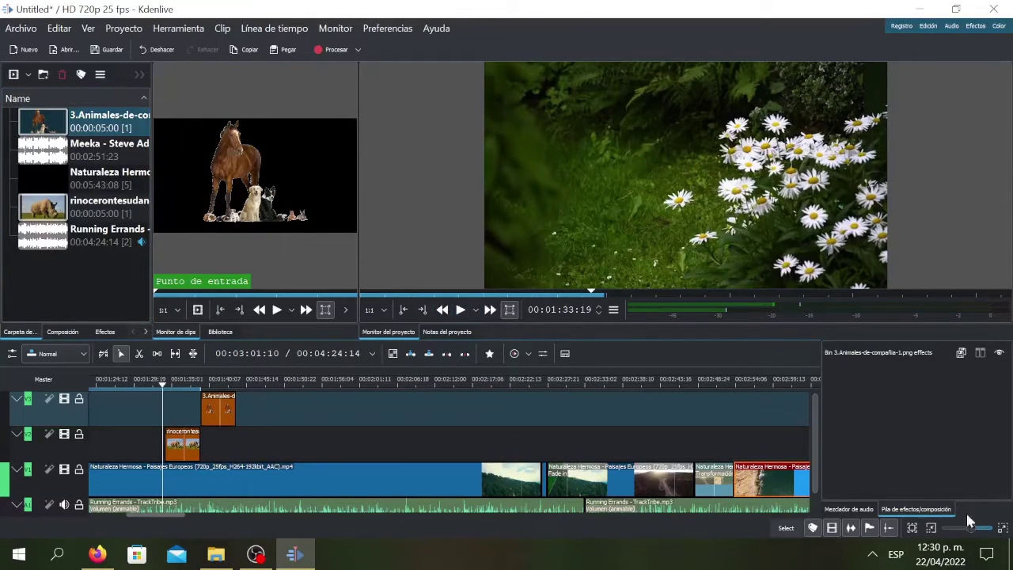
Check the speaker volume and play the timeline through the rhinoceros and pets image clips.
left_click(872, 554)
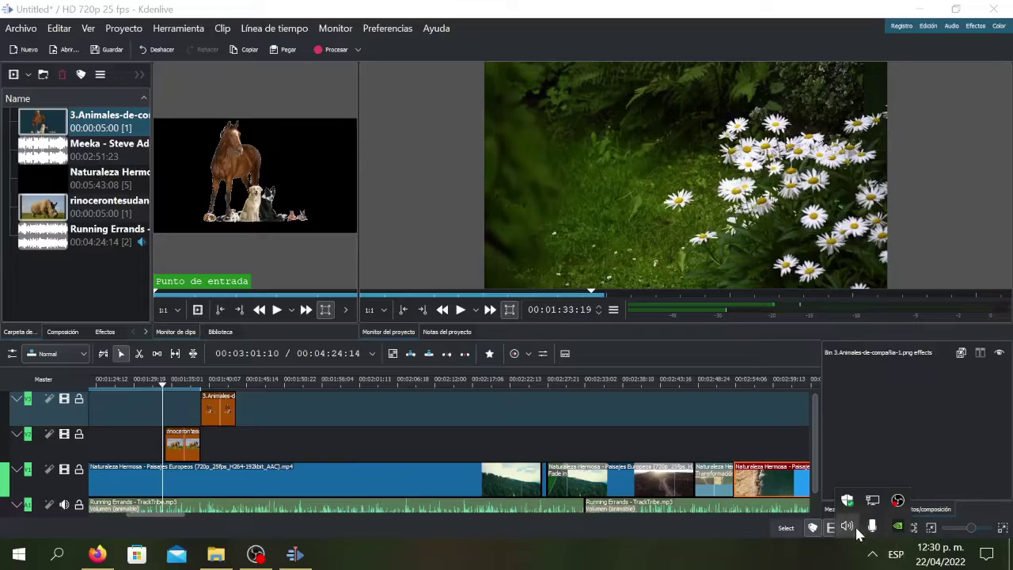
left_click(848, 526)
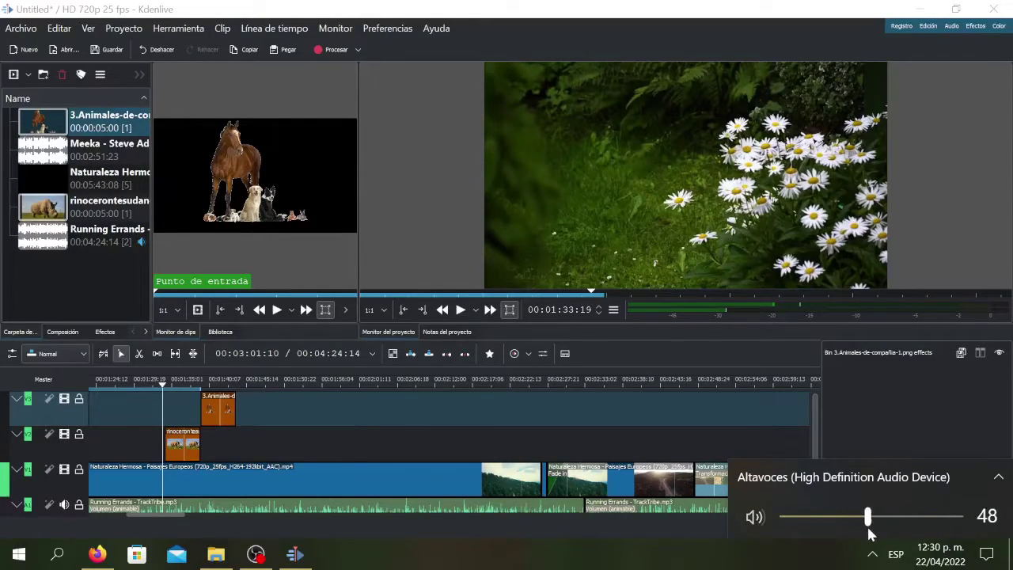
left_click(392, 212)
left_click(460, 310)
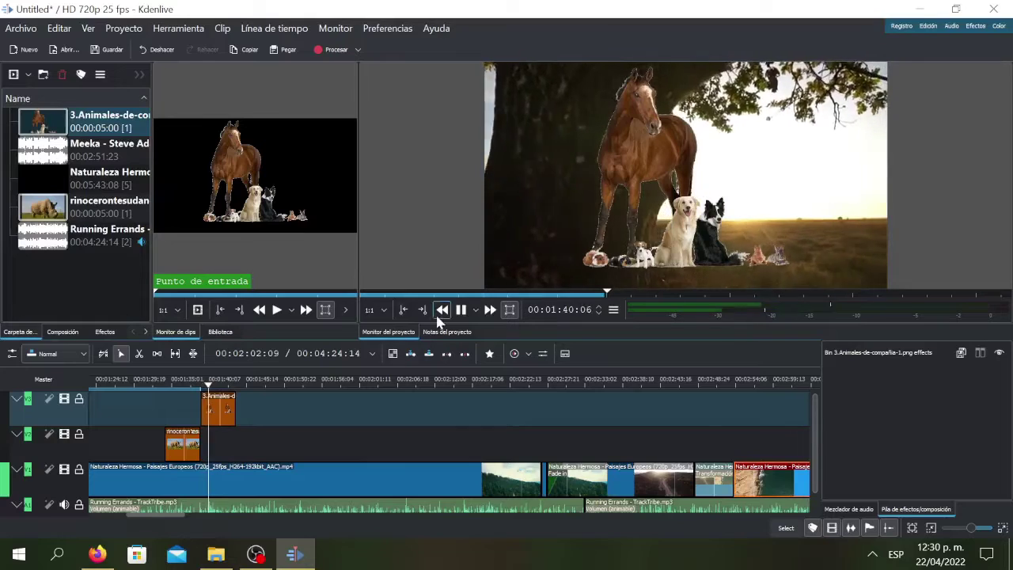
left_click(463, 309)
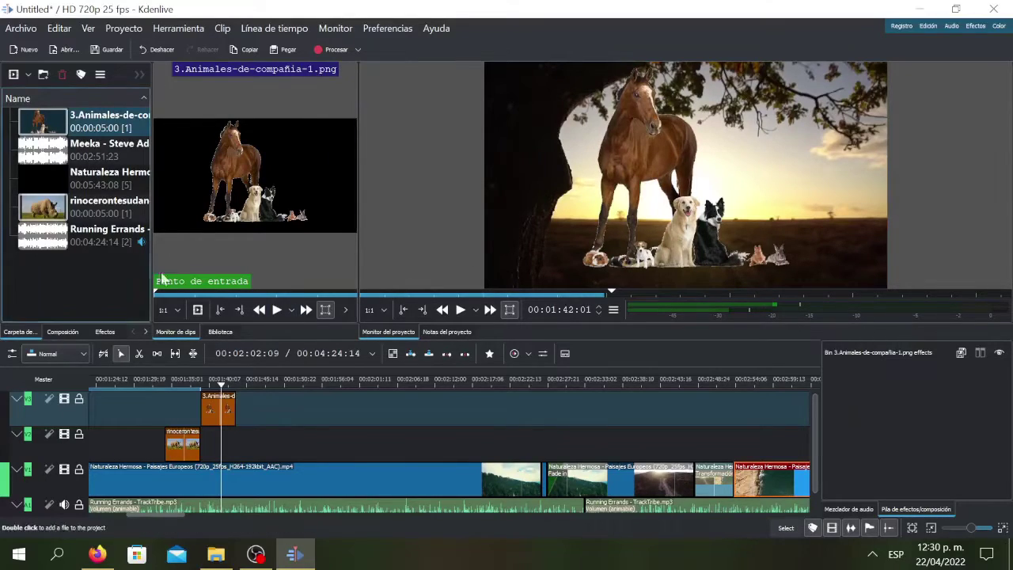
Apply the Transformación effect to 3.Animales-de-compañia-1.png on track V3, scaling it to about 77% and moving it to about X 277, Y 218.
left_click(489, 353)
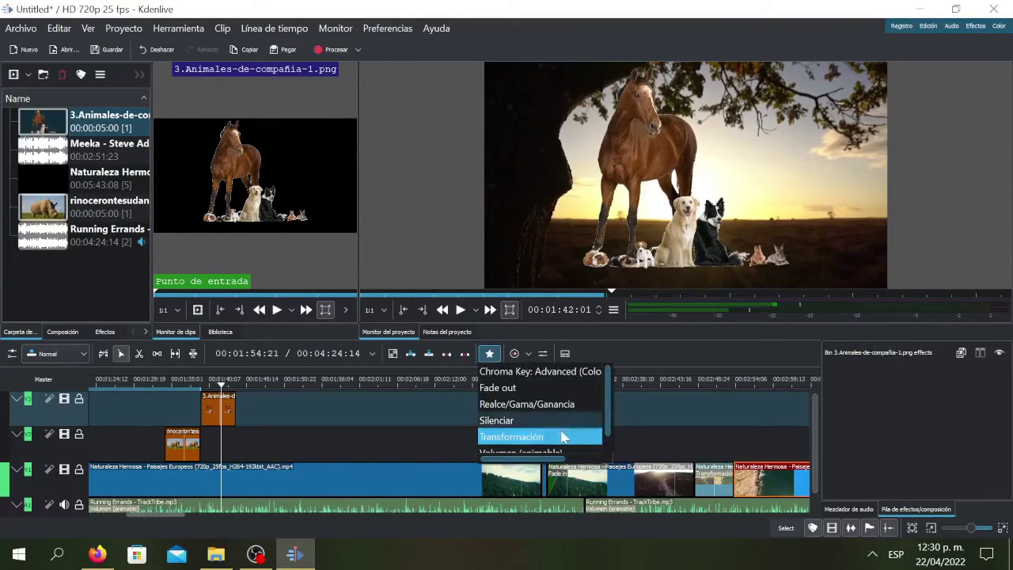
left_click_drag(535, 440, 224, 417)
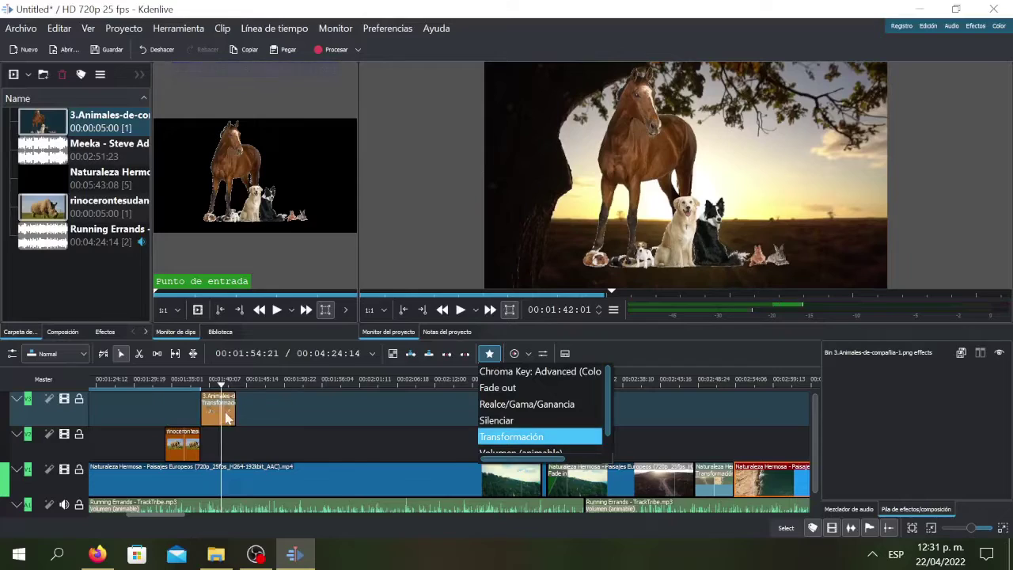
left_click(218, 409)
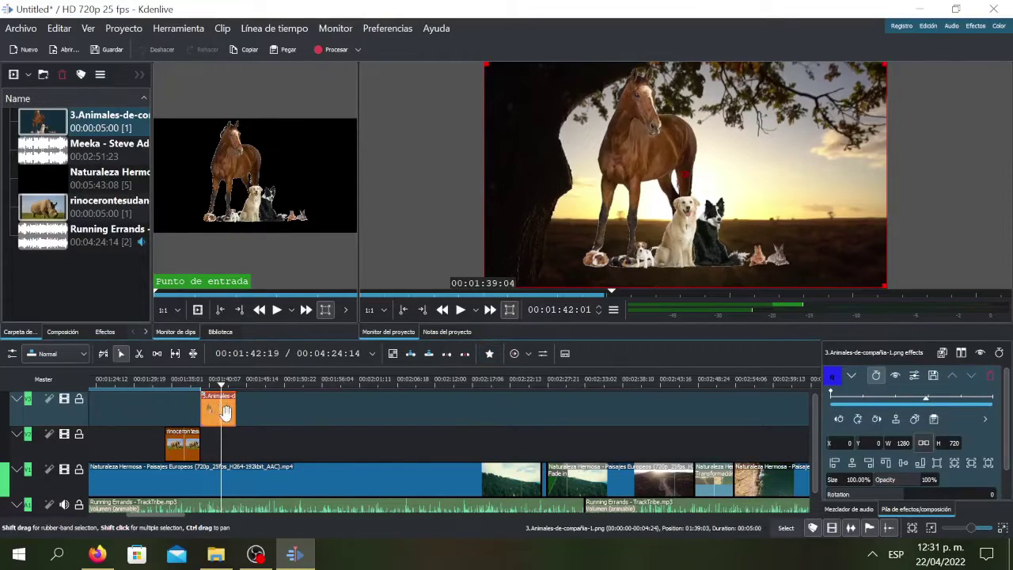
left_click_drag(486, 63, 574, 116)
left_click_drag(732, 197, 729, 212)
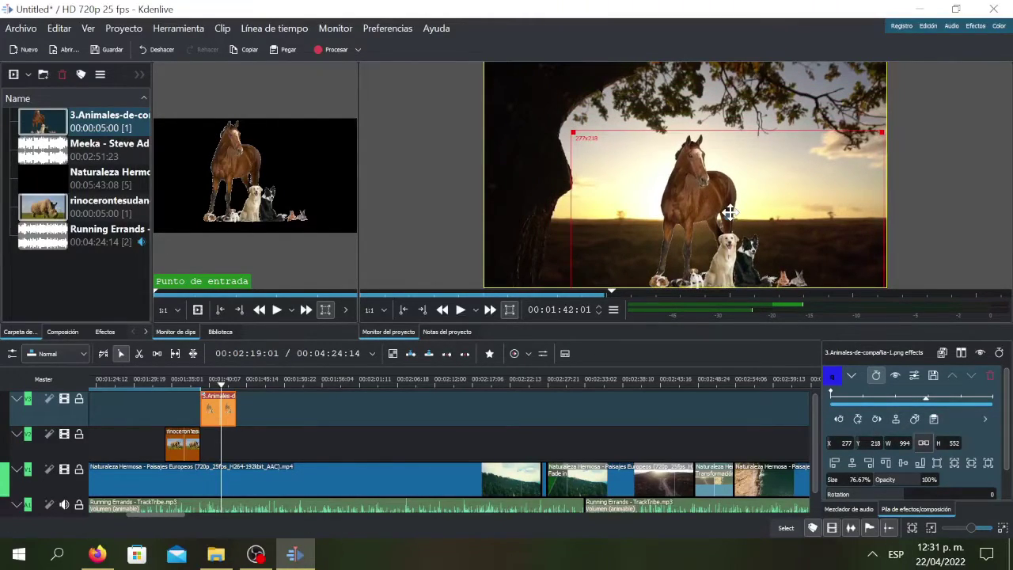
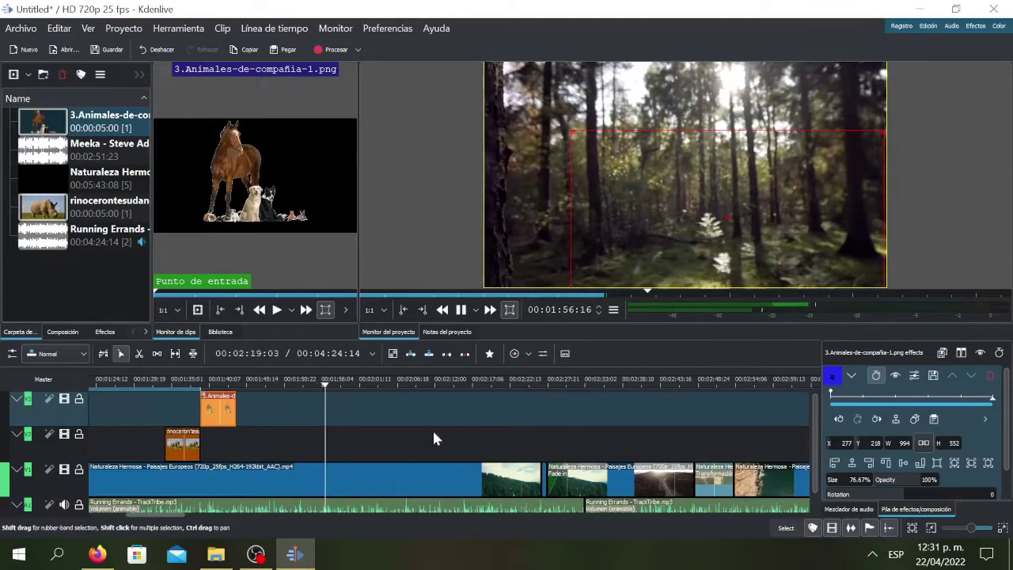
Add a fade-in to the start of the rhinoceros clip on track V2 and play it back from about 00:01:33.
left_click(460, 310)
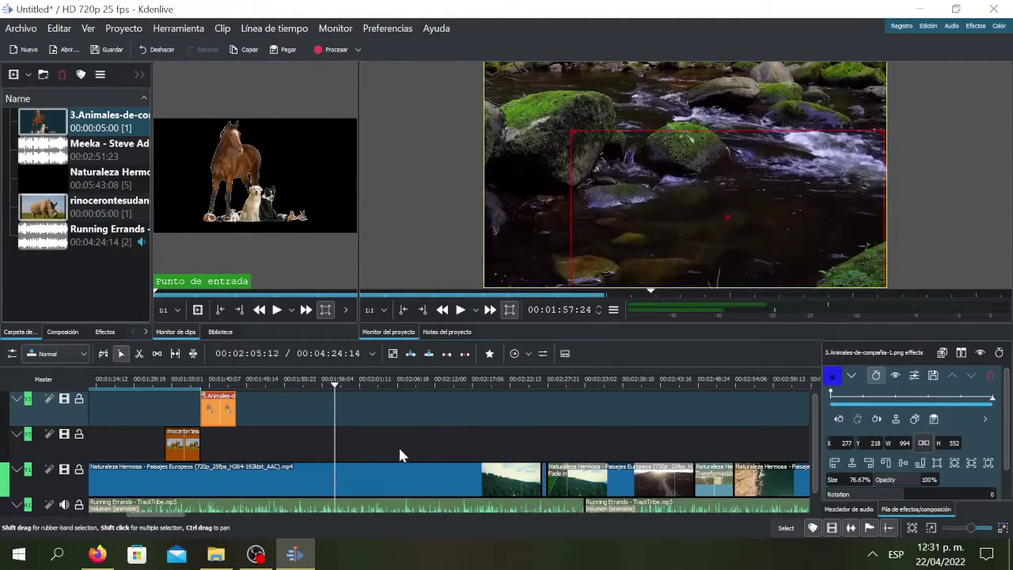
left_click(377, 413)
left_click(502, 408)
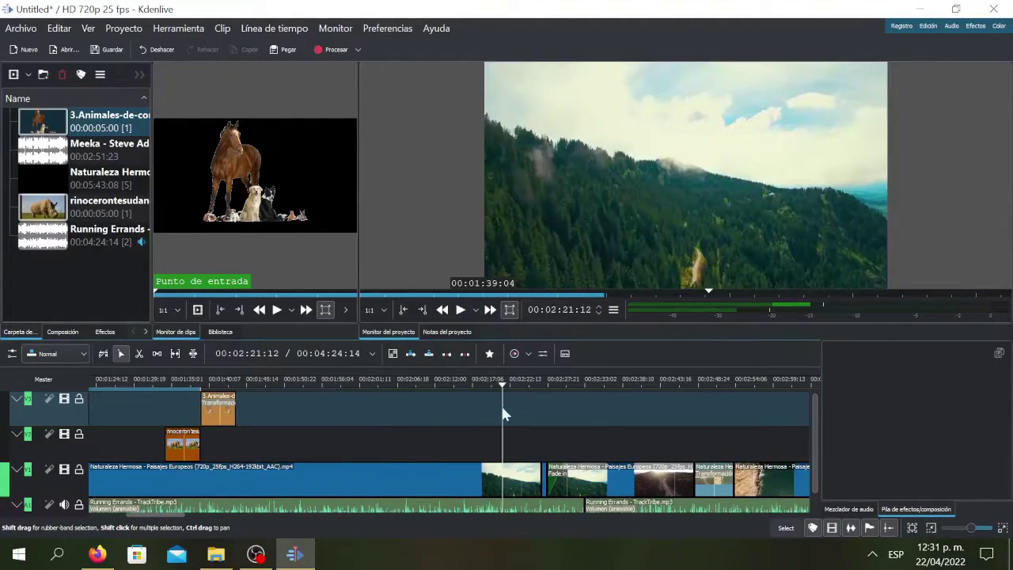
left_click_drag(502, 392, 288, 417)
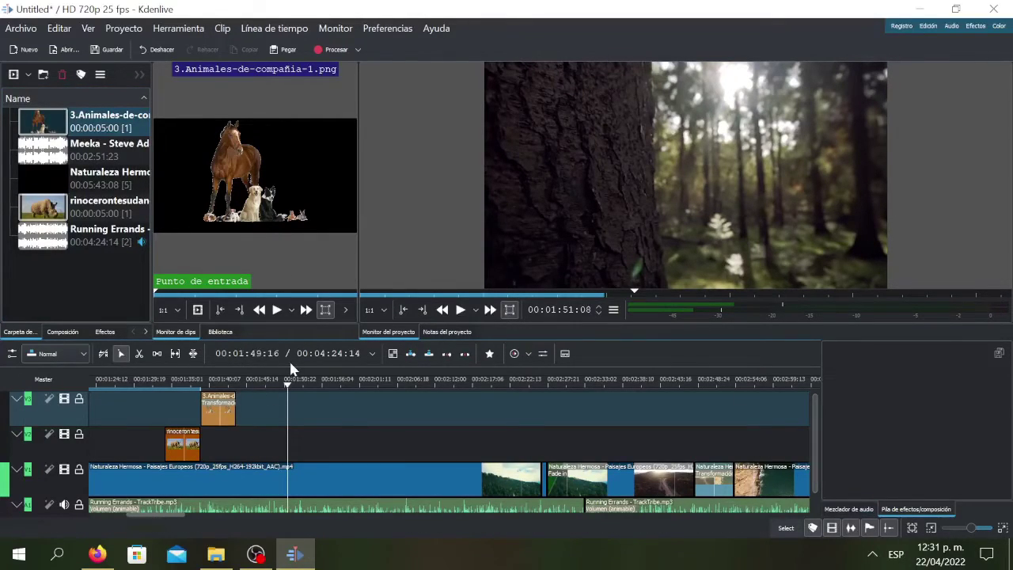
left_click_drag(279, 407, 194, 404)
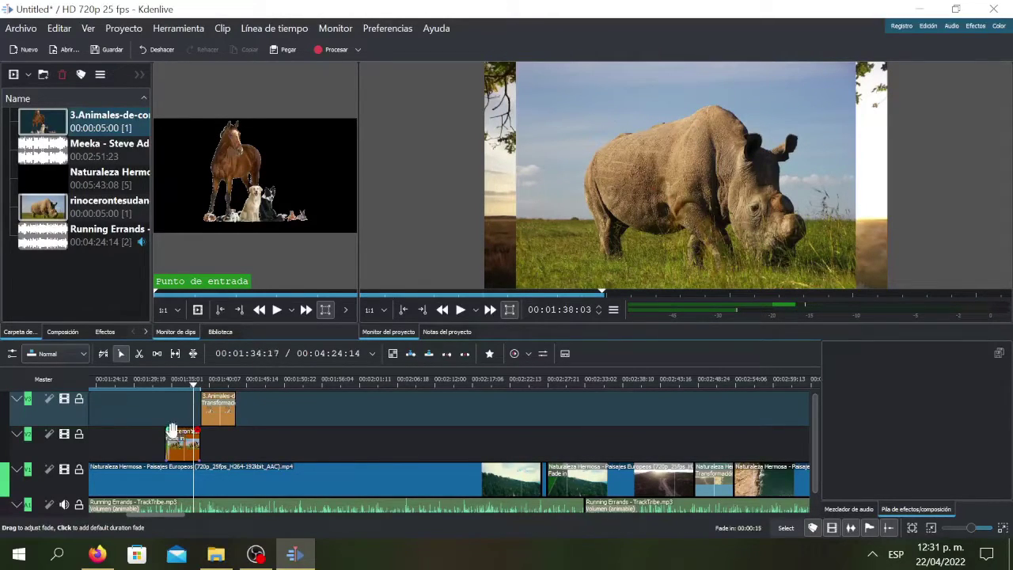
left_click_drag(194, 388, 162, 386)
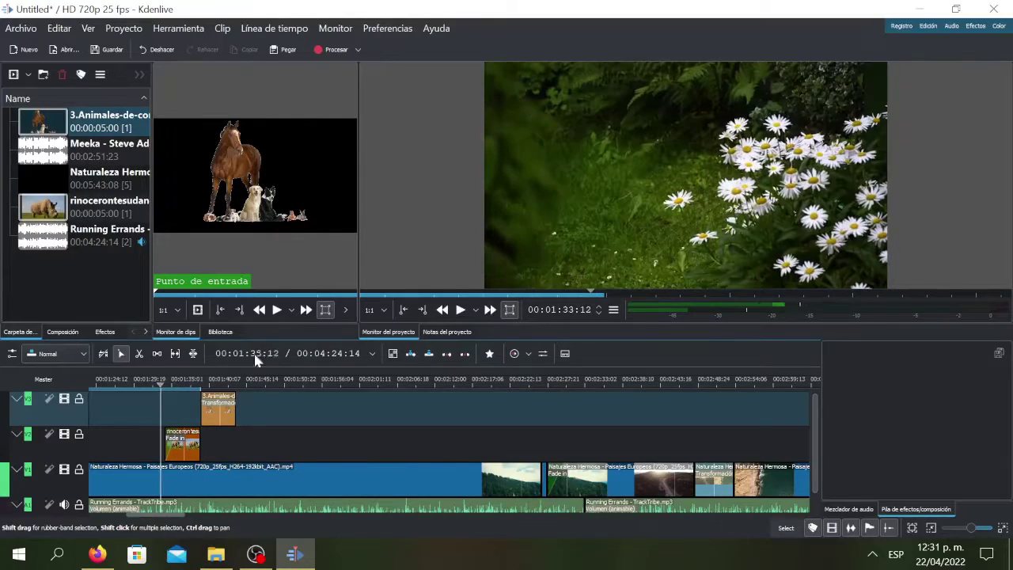
left_click(462, 309)
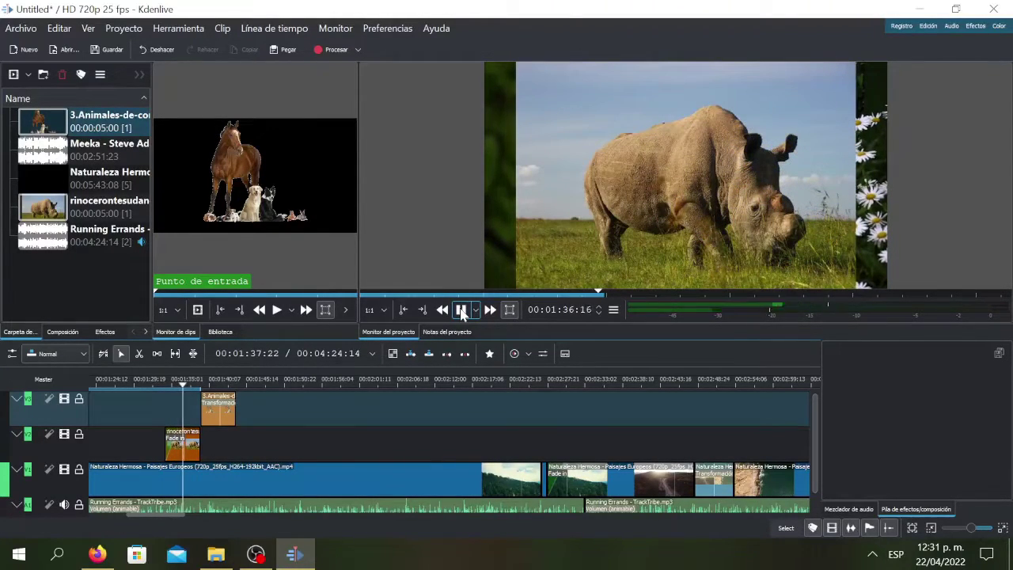
left_click(461, 309)
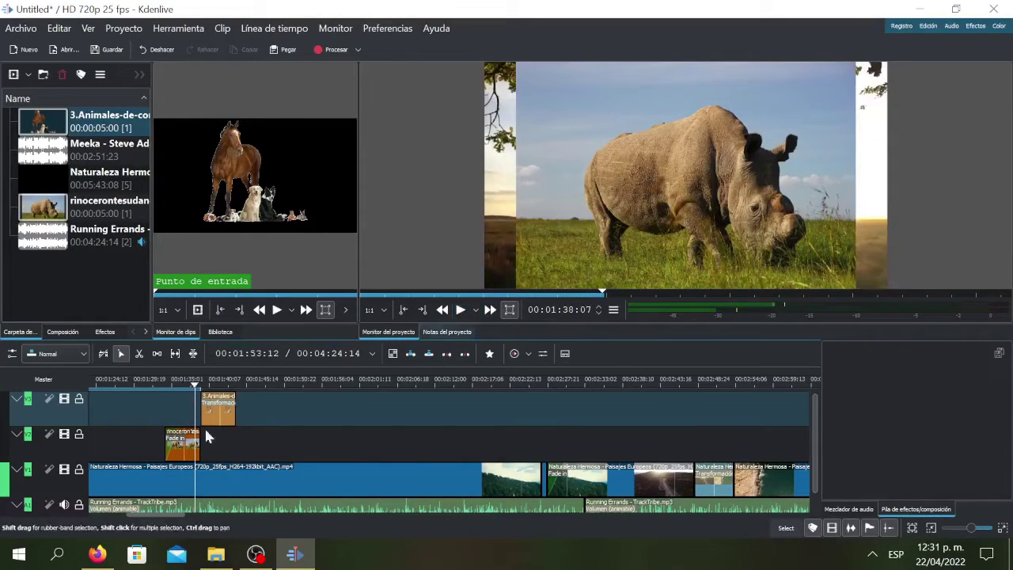
Add a fade-out of about 00:01:13 to the end of the rhinoceros clip and play through both image clips.
left_click_drag(194, 427, 189, 426)
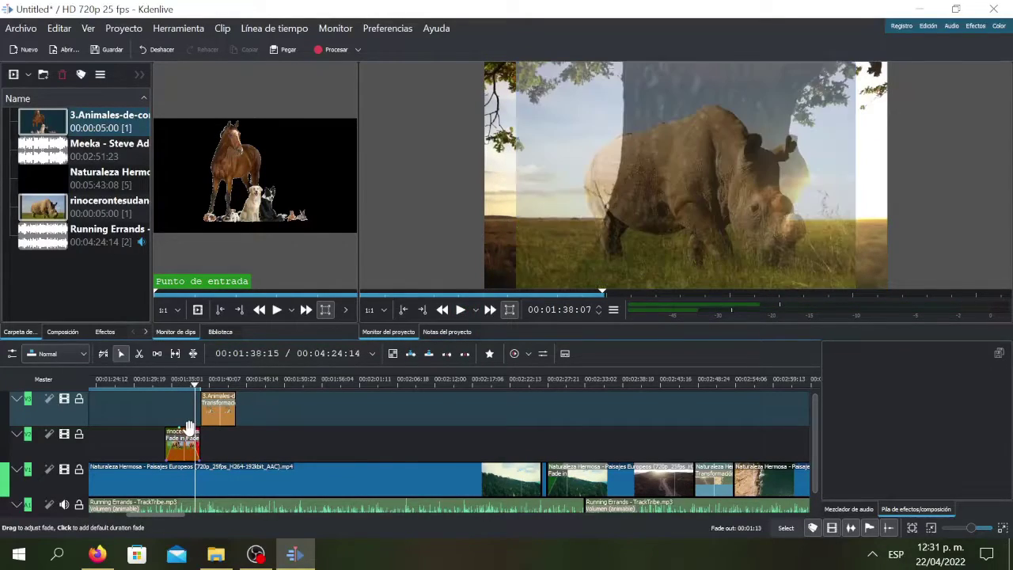
left_click(461, 311)
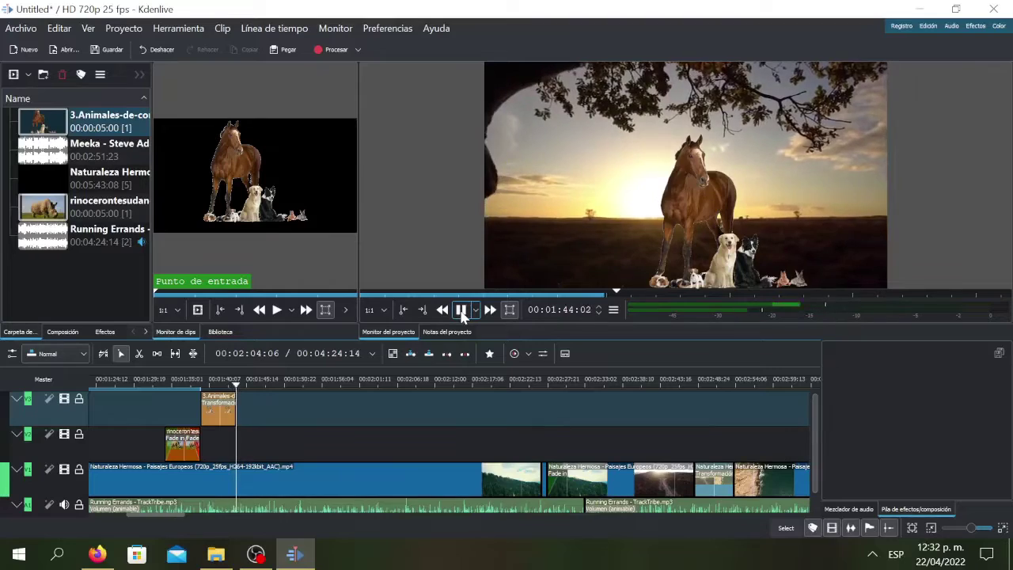
left_click(461, 310)
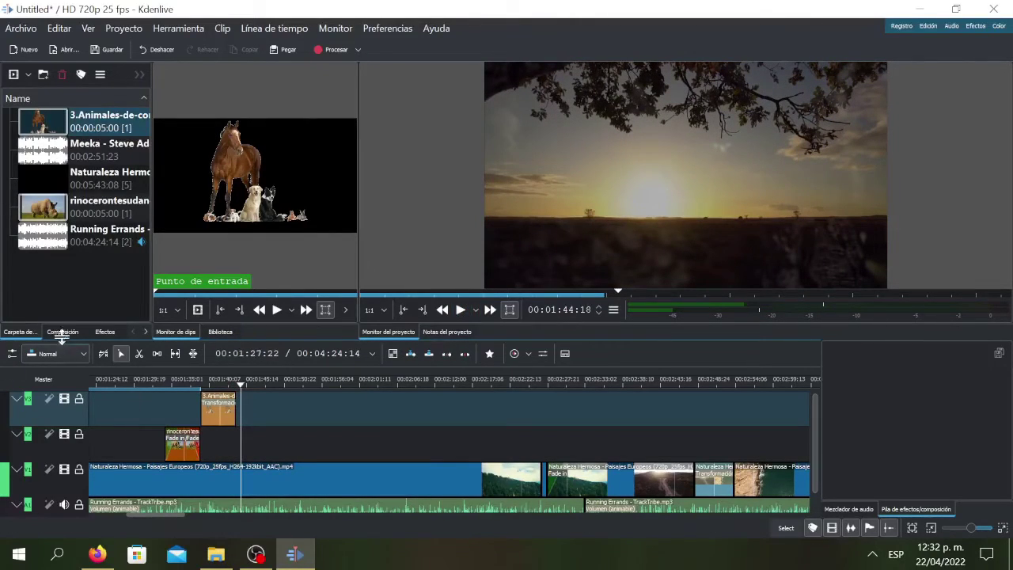
Display the effects list and expand the Grano y ruido, Generación, Estilización and Desenfoque y enfoque categories.
left_click(106, 332)
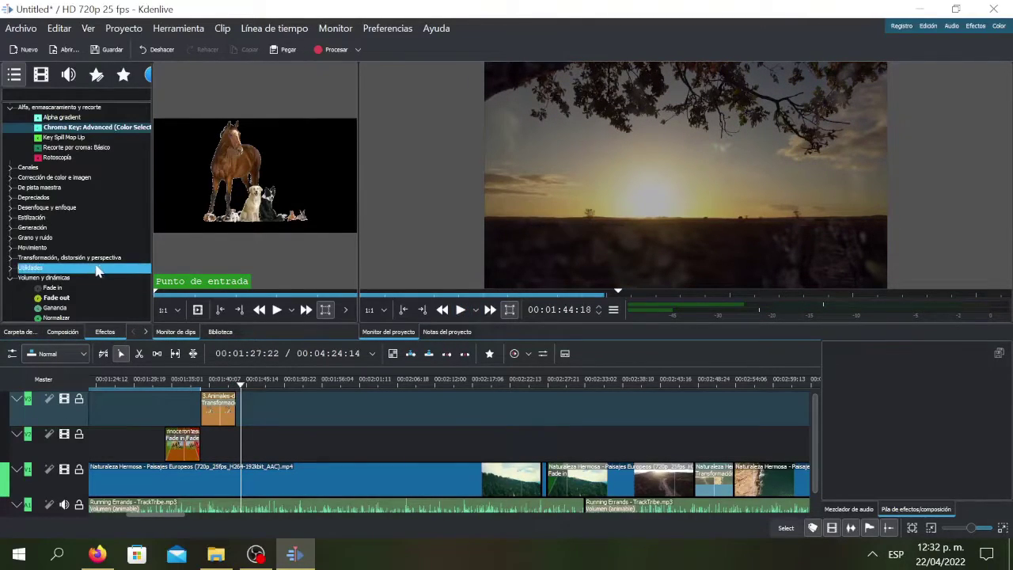
scroll(99, 273, "down", 2)
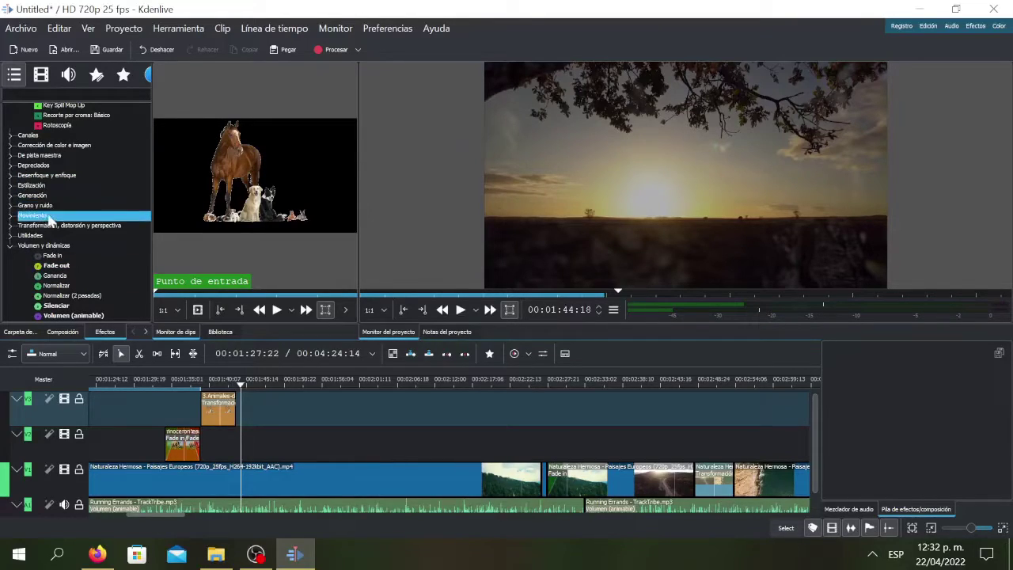
left_click(10, 206)
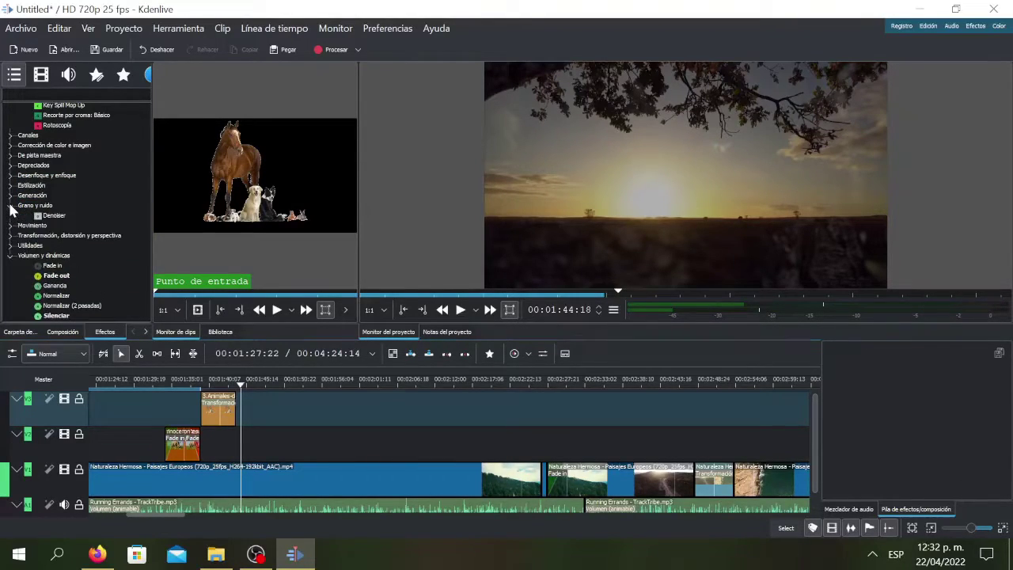
left_click(11, 197)
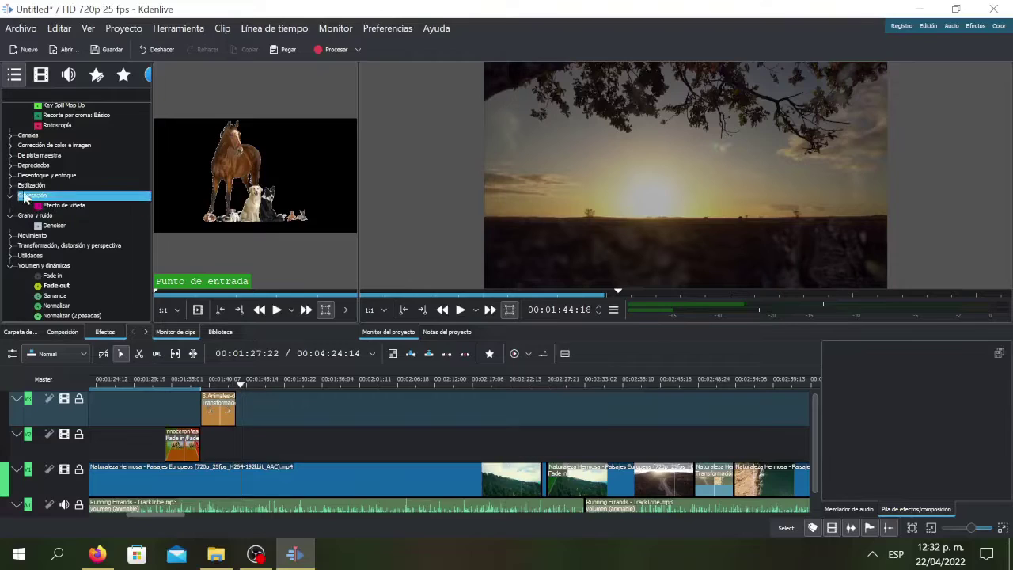
left_click(10, 186)
left_click(10, 175)
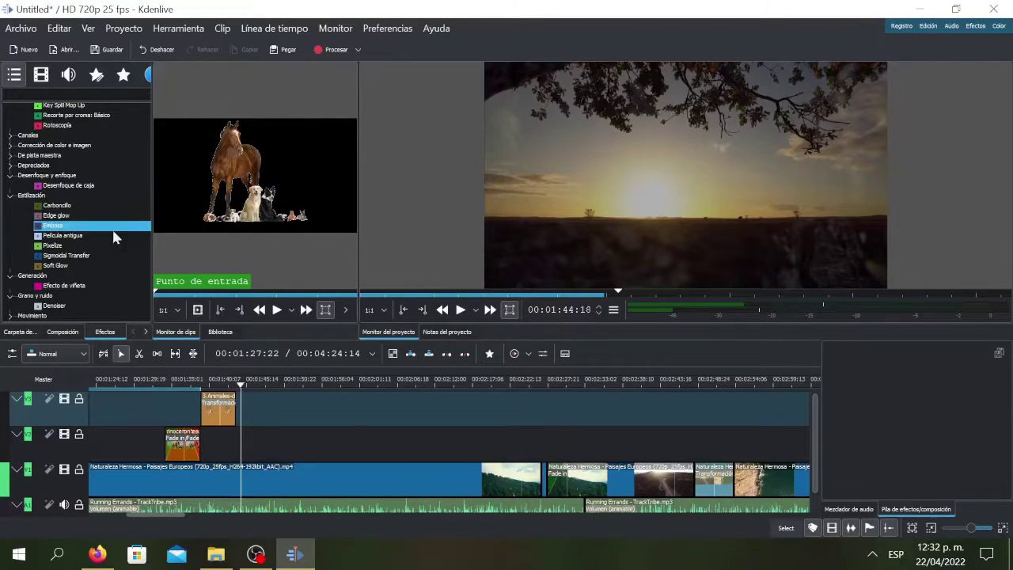
Cut the nature video on track V1 at 00:01:44:18 and again at 00:01:51:08.
right_click(281, 473)
left_click(328, 431)
left_click_drag(235, 384, 287, 385)
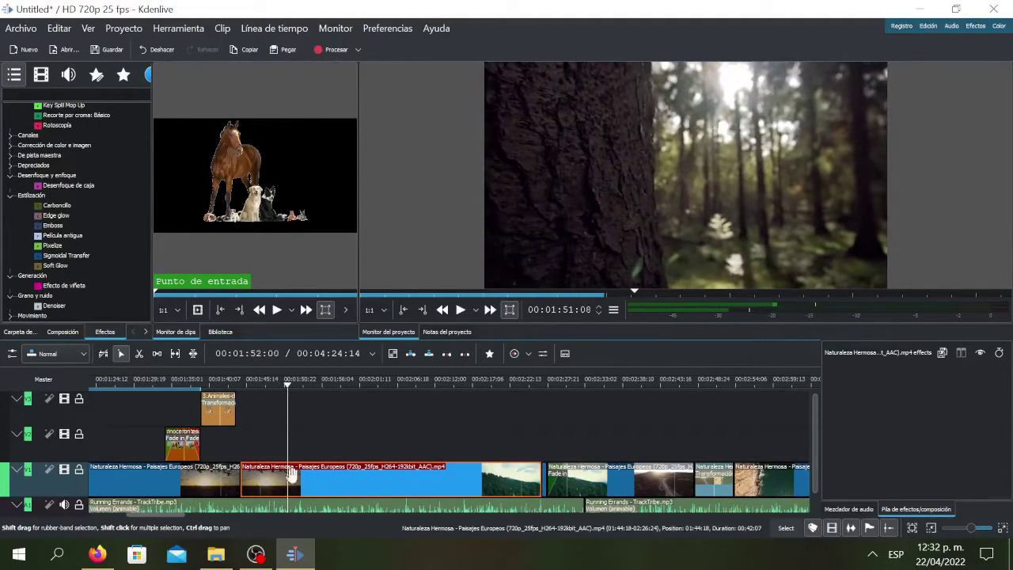
right_click(290, 479)
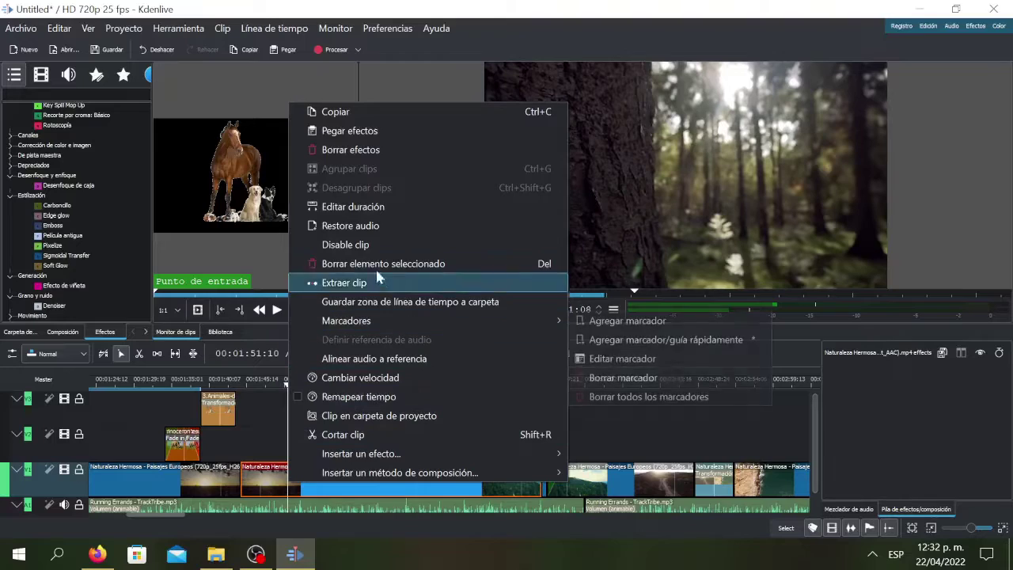
left_click(396, 435)
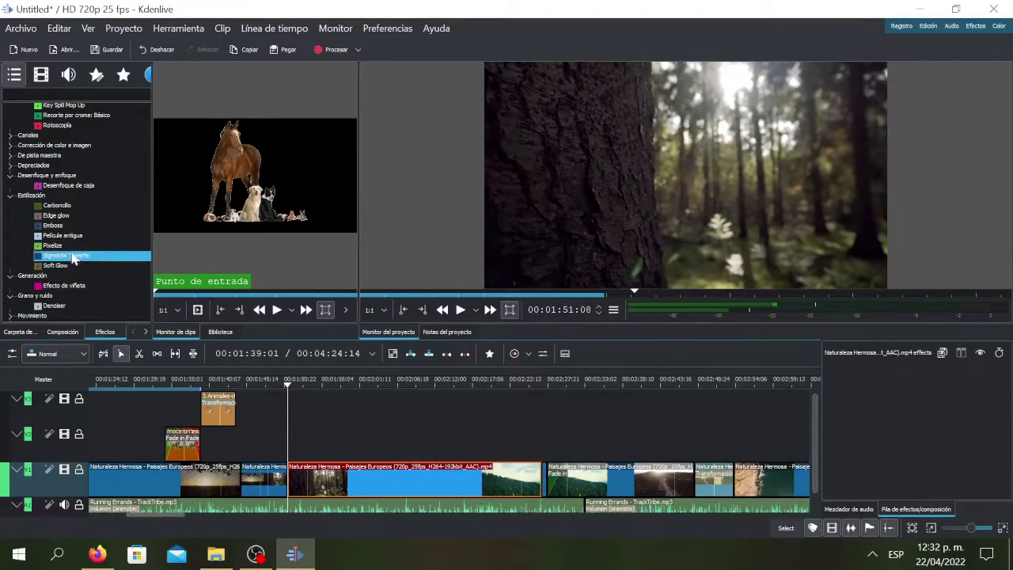
Apply the Carboncillo effect to the V1 section between 00:01:44:18 and 00:01:51:08.
left_click_drag(261, 475, 261, 488)
left_click(269, 490)
mouse_move(294, 387)
left_mouse_down()
mouse_move(245, 385)
mouse_move(312, 396)
mouse_move(246, 402)
mouse_move(308, 407)
mouse_move(310, 398)
left_mouse_up()
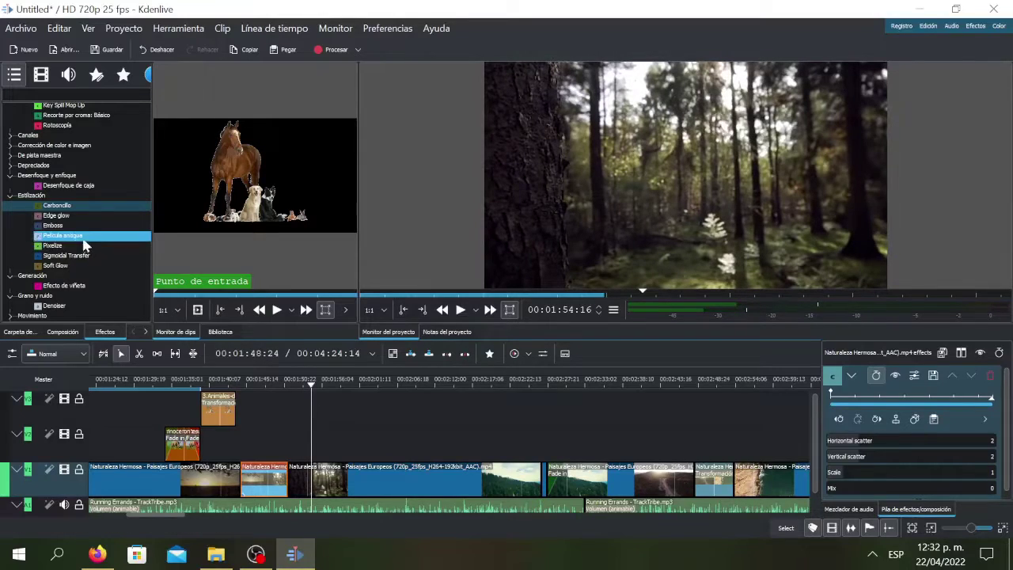
Cut the nature video on track V1 at 00:01:58:13, where the stream scene is showing.
left_click_drag(308, 391, 341, 391)
left_click(324, 479)
right_click(336, 481)
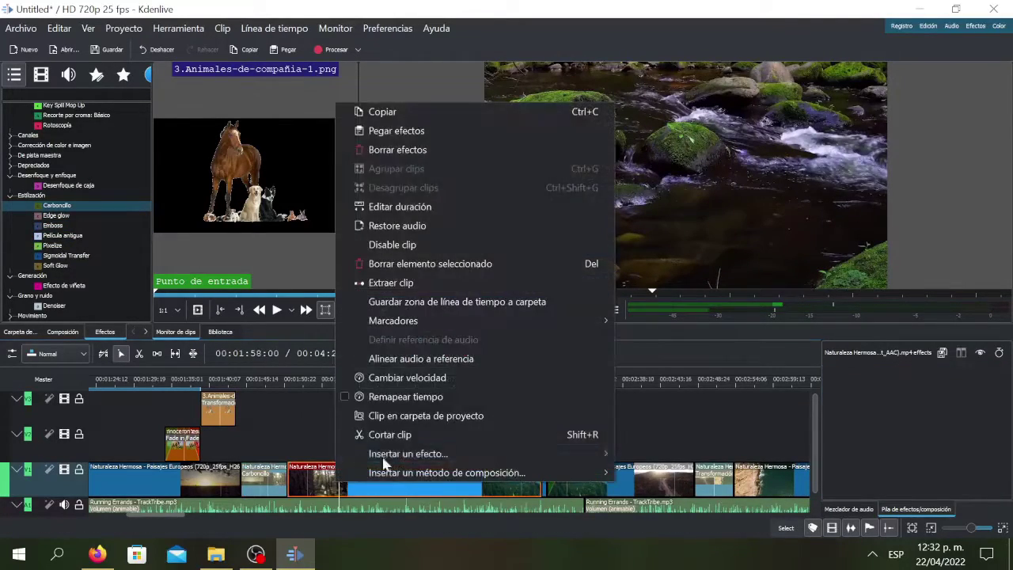
left_click(376, 434)
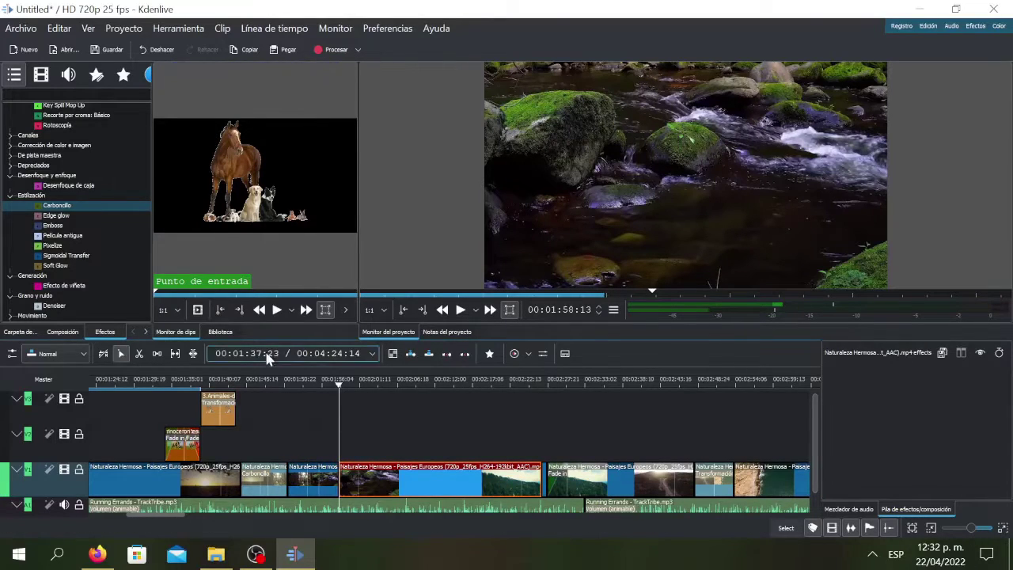
Apply the Película antigua effect to the forest section on track V1 between 00:01:51:08 and 00:01:58:13.
left_click(326, 385)
left_click(320, 480)
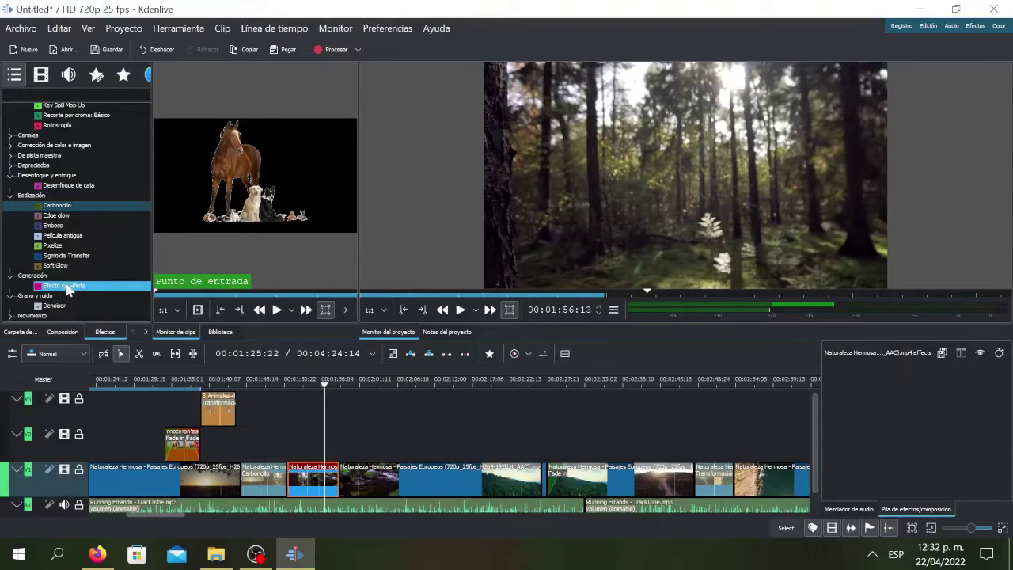
left_click(65, 236)
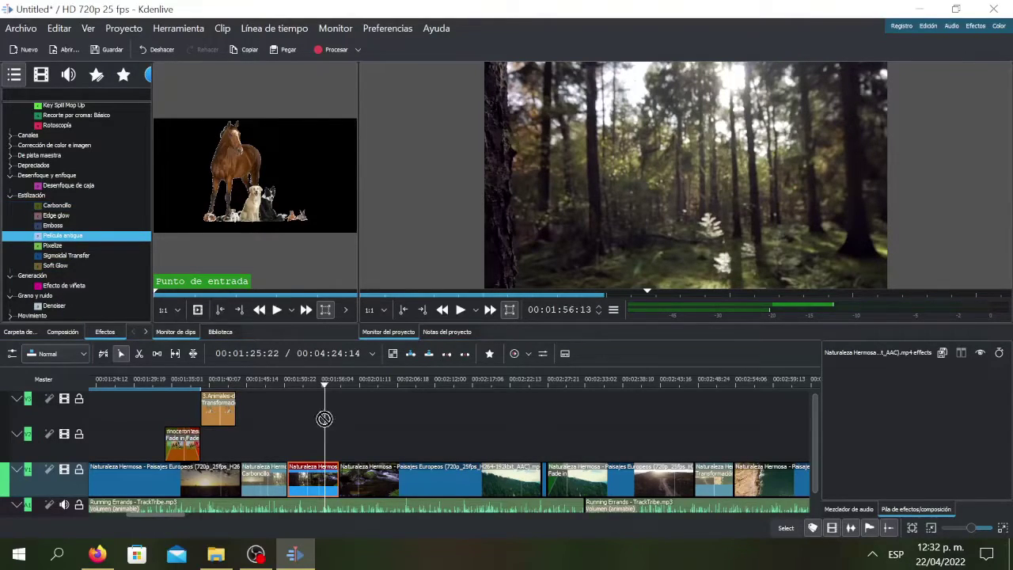
left_click_drag(315, 478, 317, 480)
Play back the section with the Película antigua effect and show the whole project in the timeline.
left_click_drag(323, 388, 303, 398)
left_click(460, 310)
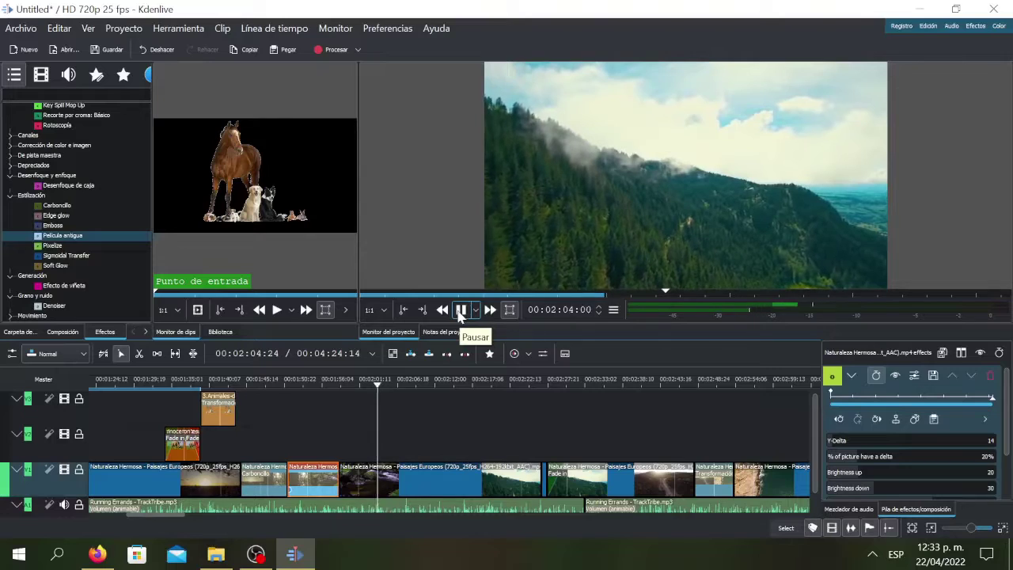
left_click(459, 311)
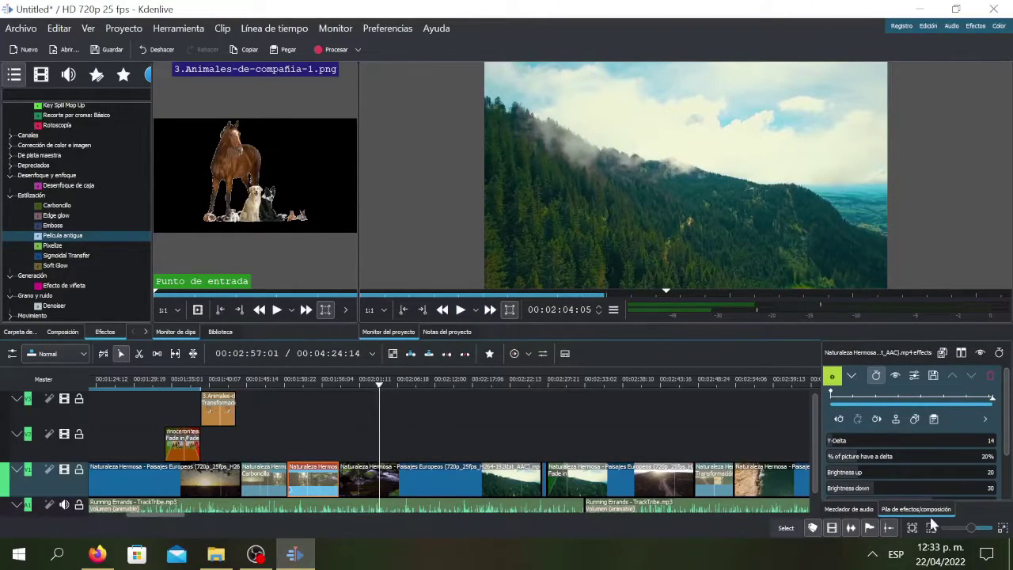
left_click_drag(970, 530, 964, 530)
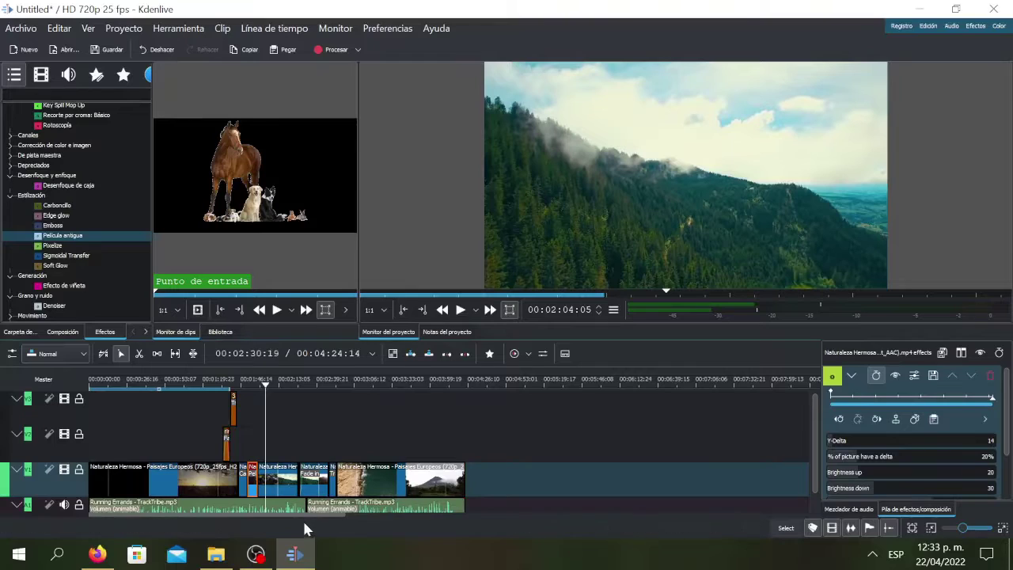
Return to the start of the timeline and begin a new title clip with text for the greeting "hola a todos".
left_click_drag(265, 384, 85, 438)
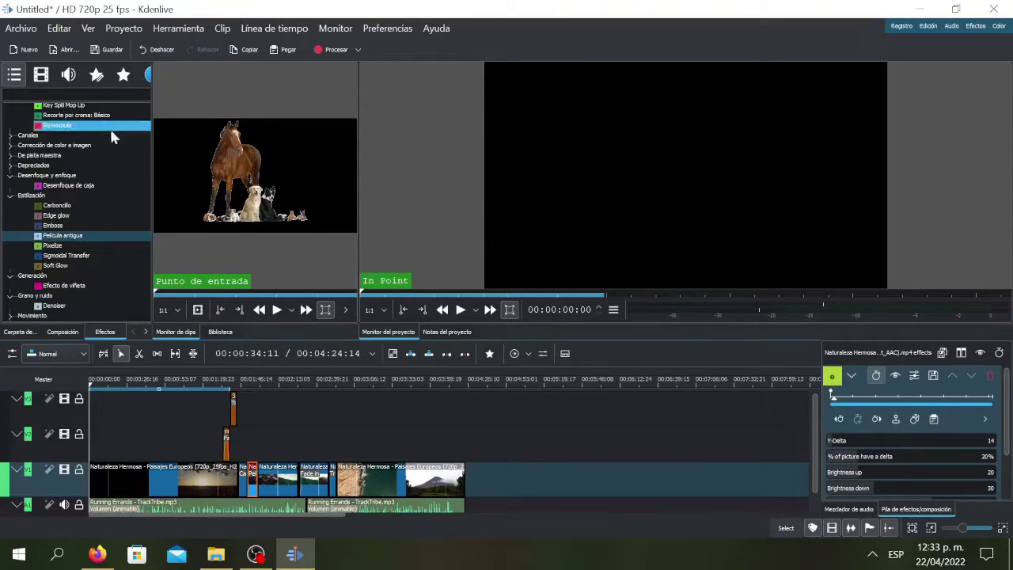
left_click(15, 332)
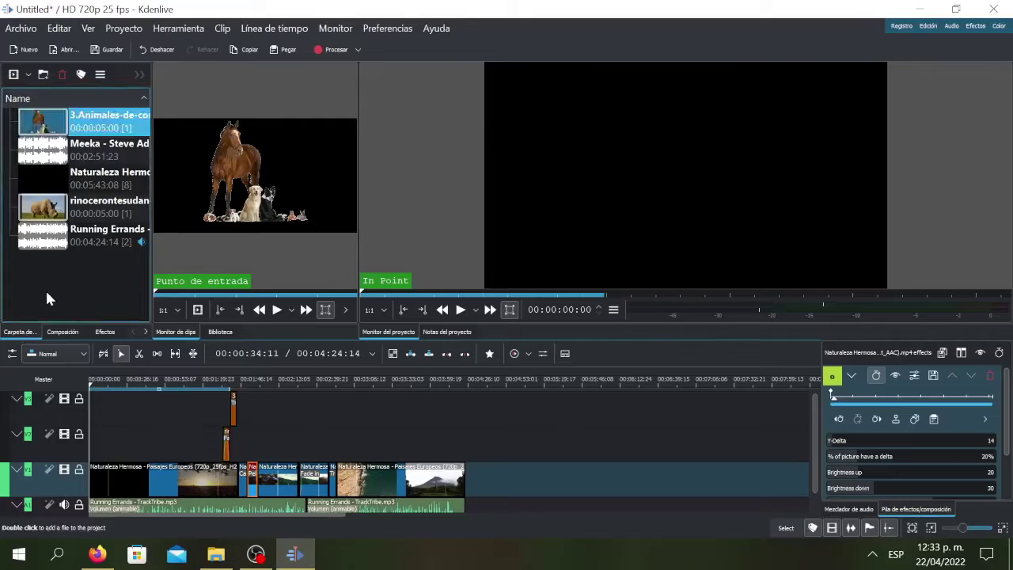
right_click(45, 288)
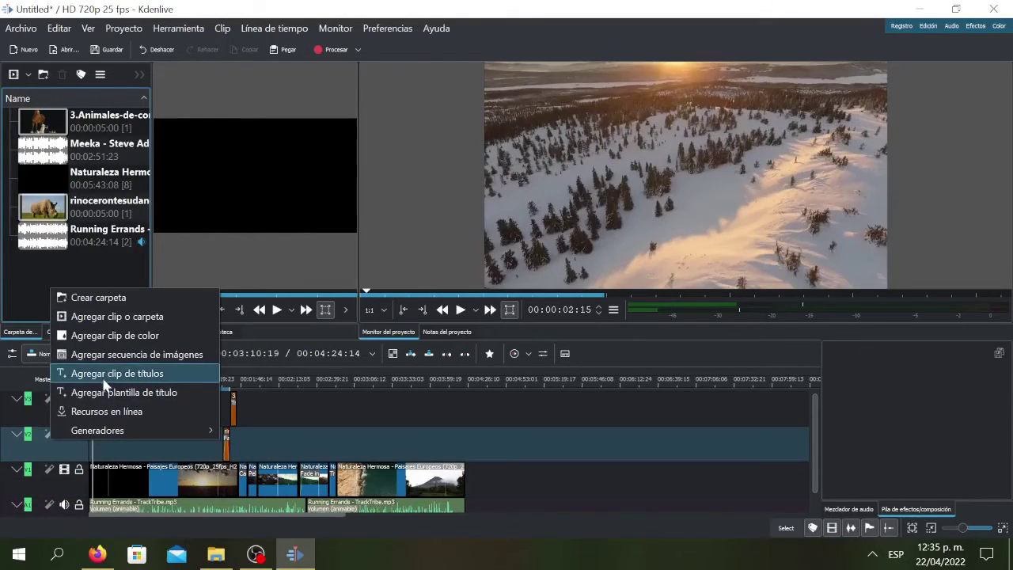
left_click(119, 377)
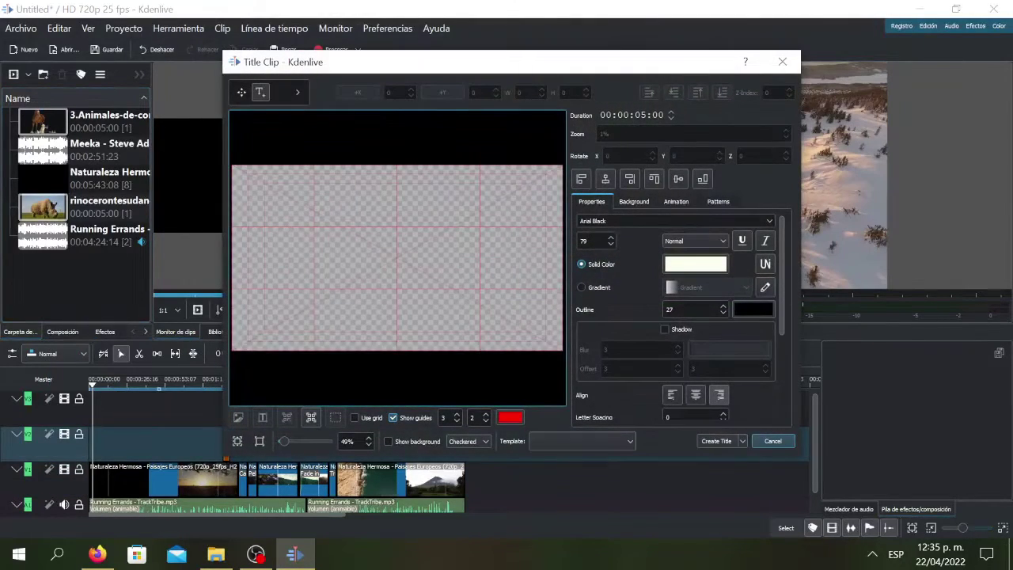
left_click(408, 227)
type("hola atodos")
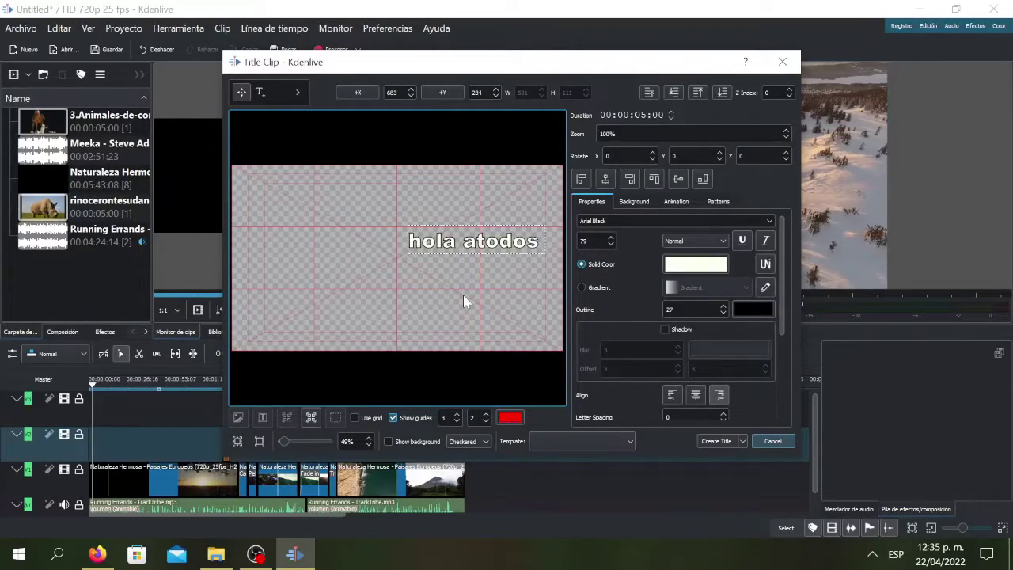
Correct the title's wording to "hola a todos" and move the text to the centre of the frame, at about X 338, Y 287.
key("Left")
key("Left")
key("Left")
key("Left")
key("Left")
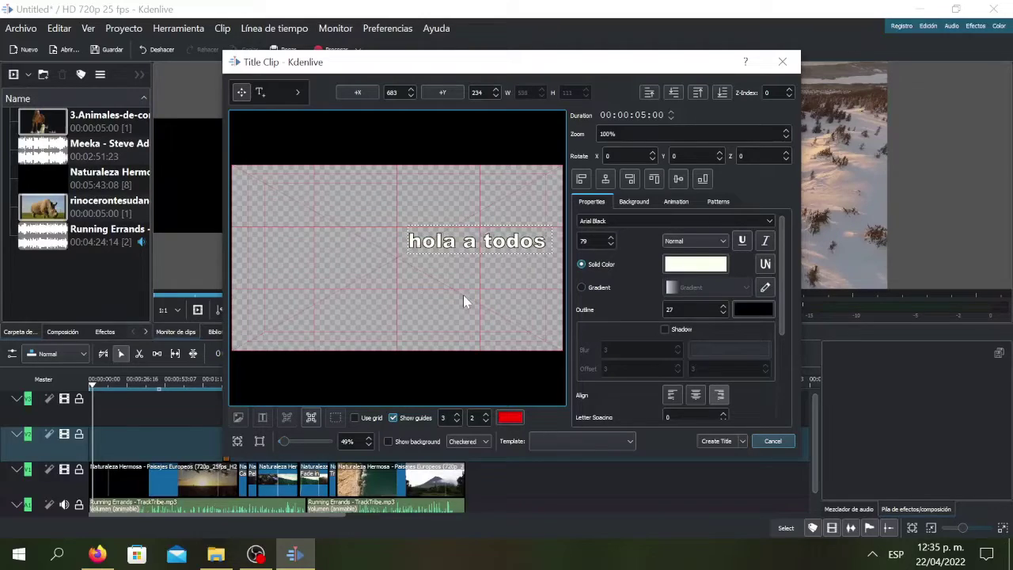
key("End")
left_click(455, 313)
left_click_drag(492, 245, 403, 258)
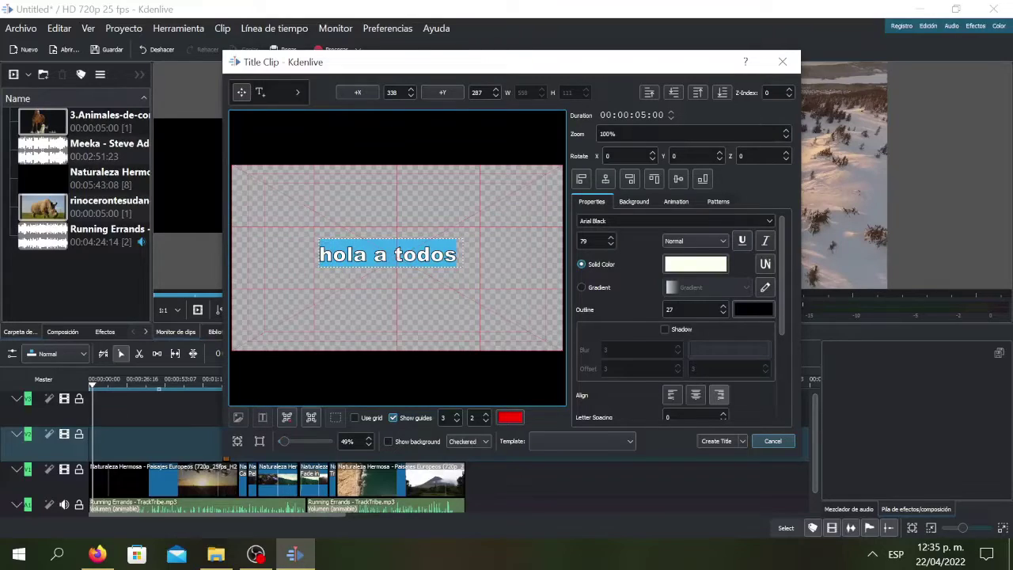
Try the Algerian and Bahnschrift SemiCondensed fonts on the title text.
left_click(771, 221)
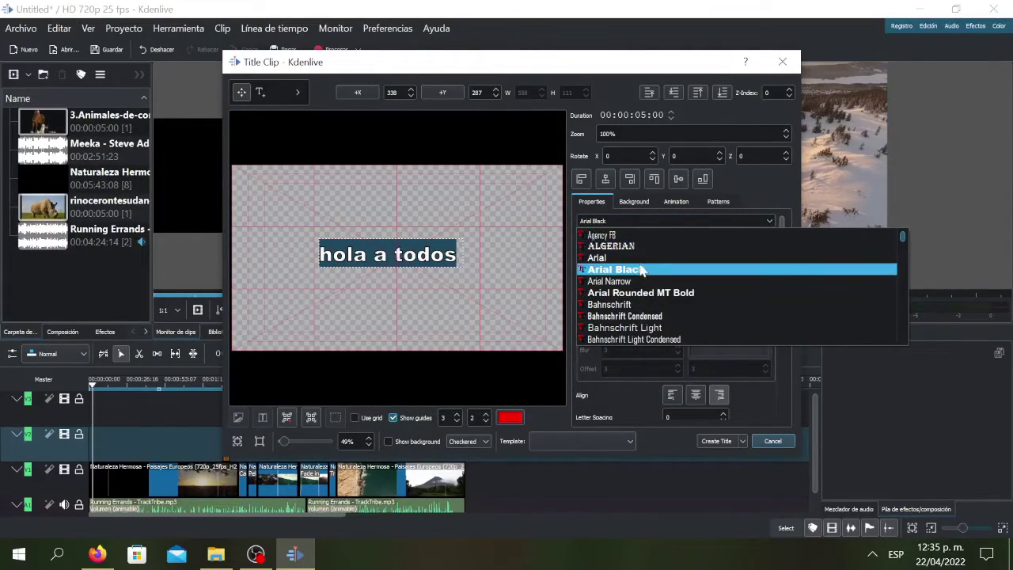
left_click(624, 246)
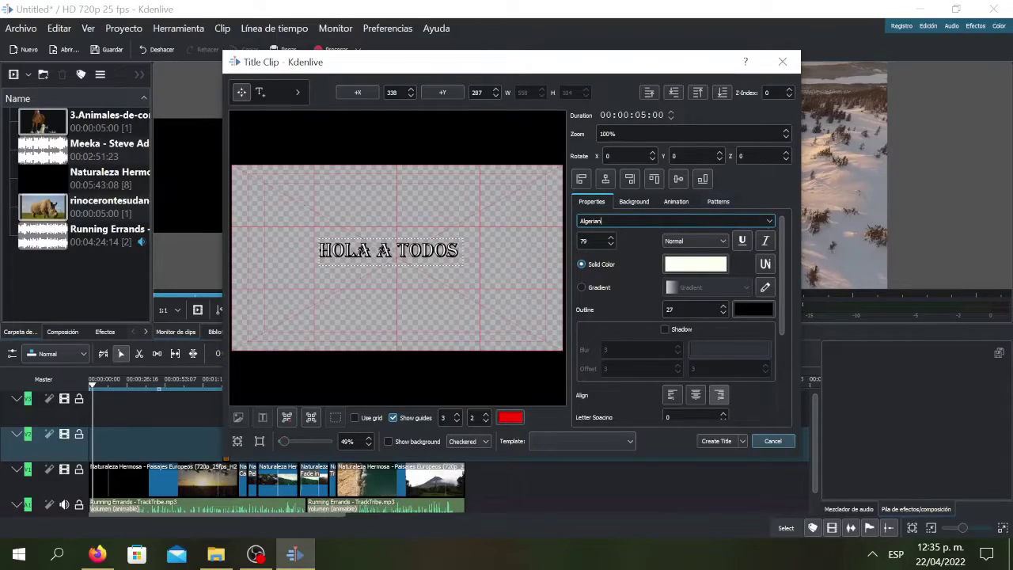
left_click(771, 221)
scroll(725, 269, "down", 5)
key("Escape")
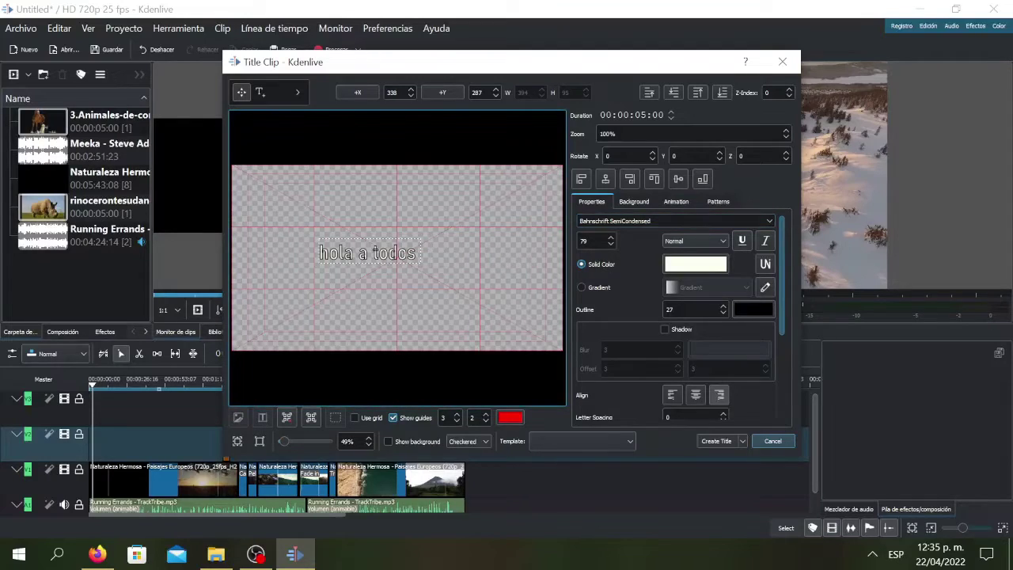
Set the title text's font to Britannic Bold.
left_click(772, 220)
scroll(673, 317, "down", 5)
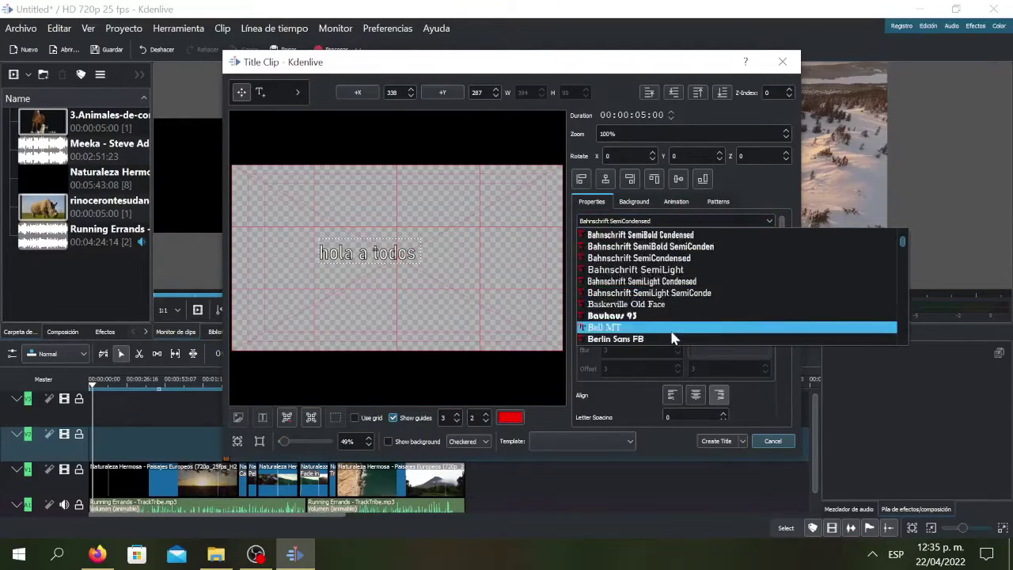
scroll(680, 293, "down", 5)
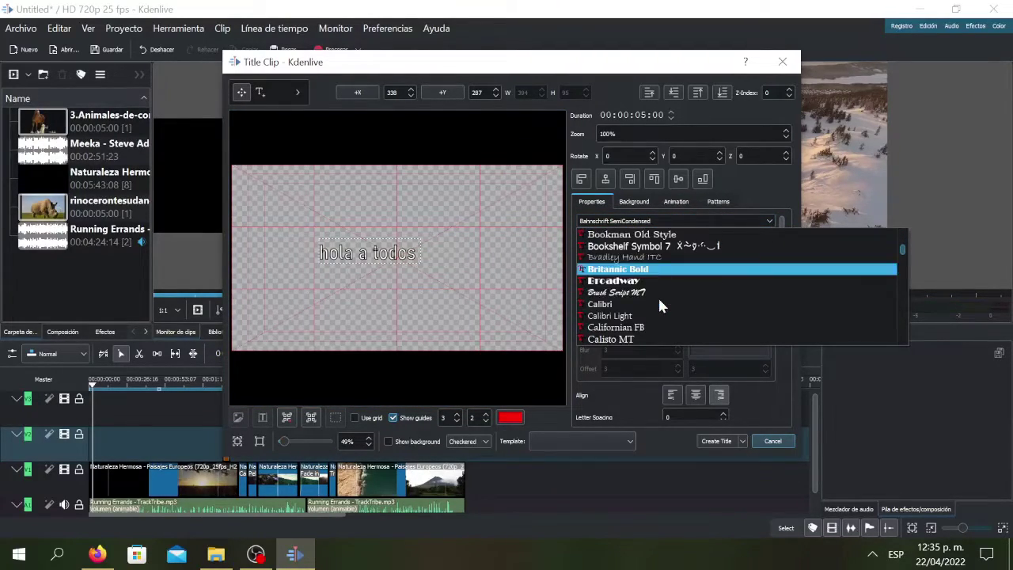
left_click(643, 264)
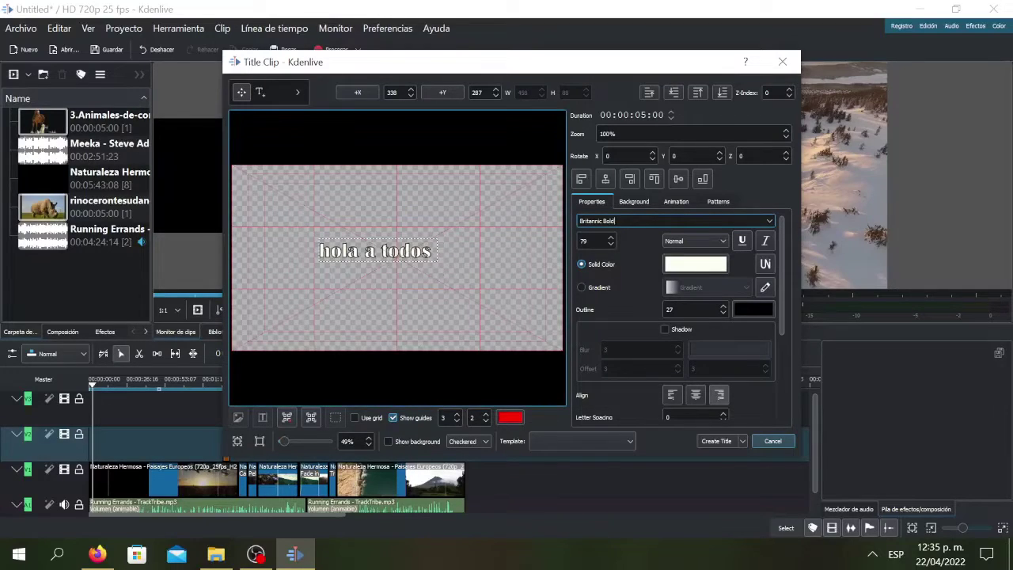
Increase the title text's font size to 107.
left_click(445, 270)
left_click(611, 238)
left_click(610, 238)
left_click(611, 237)
left_click(610, 237)
left_click(610, 237)
left_click(610, 238)
left_click(610, 237)
left_click(610, 237)
left_click(610, 238)
left_click(610, 238)
left_click(610, 238)
left_click(610, 237)
left_click(610, 237)
left_click(611, 238)
left_click(610, 237)
left_click(610, 238)
left_click(610, 237)
left_click(610, 238)
left_click(610, 237)
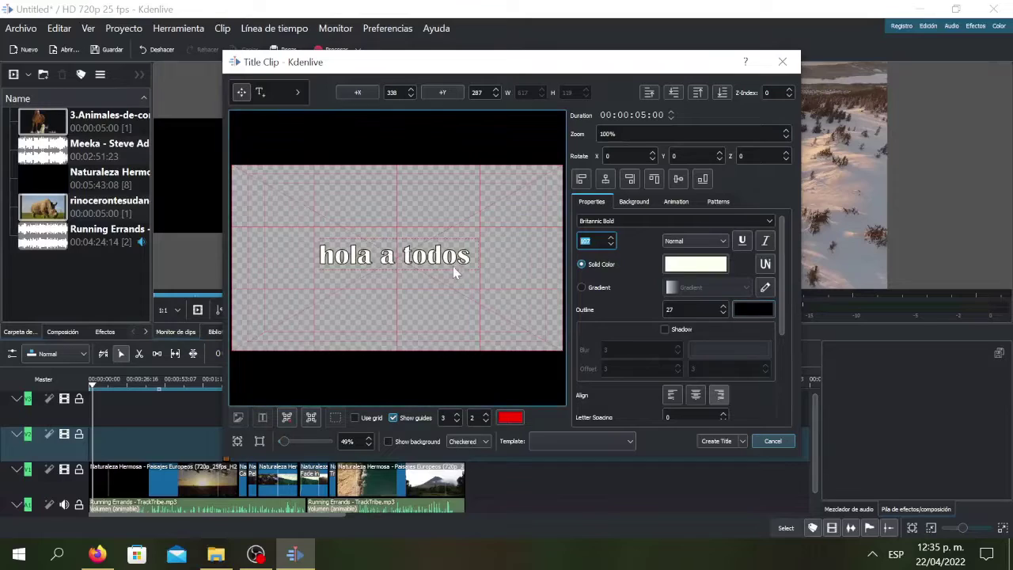
Change the title text's outline colour to violet-blue (#5500ff) and create the title.
left_click(763, 311)
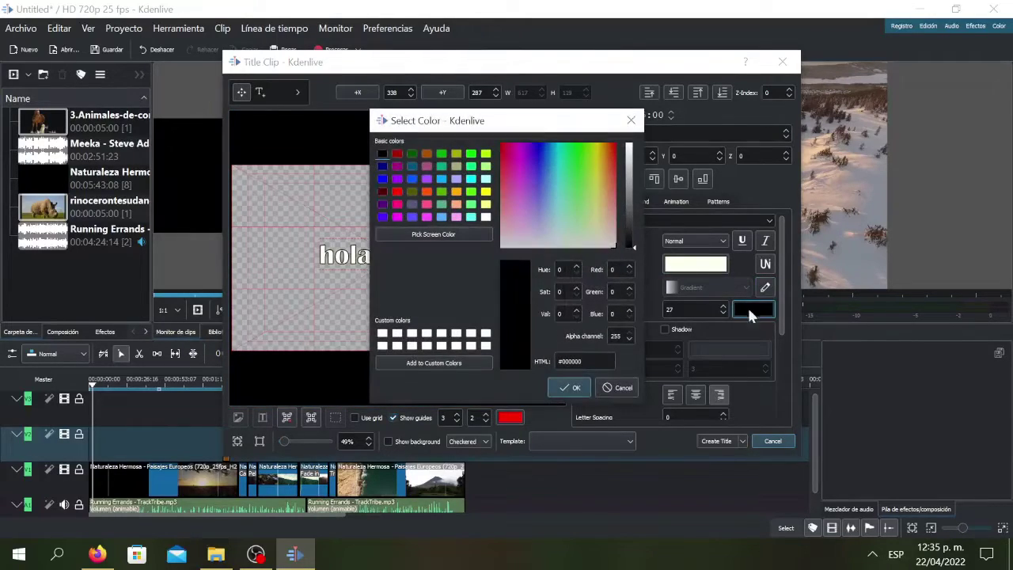
left_click(486, 204)
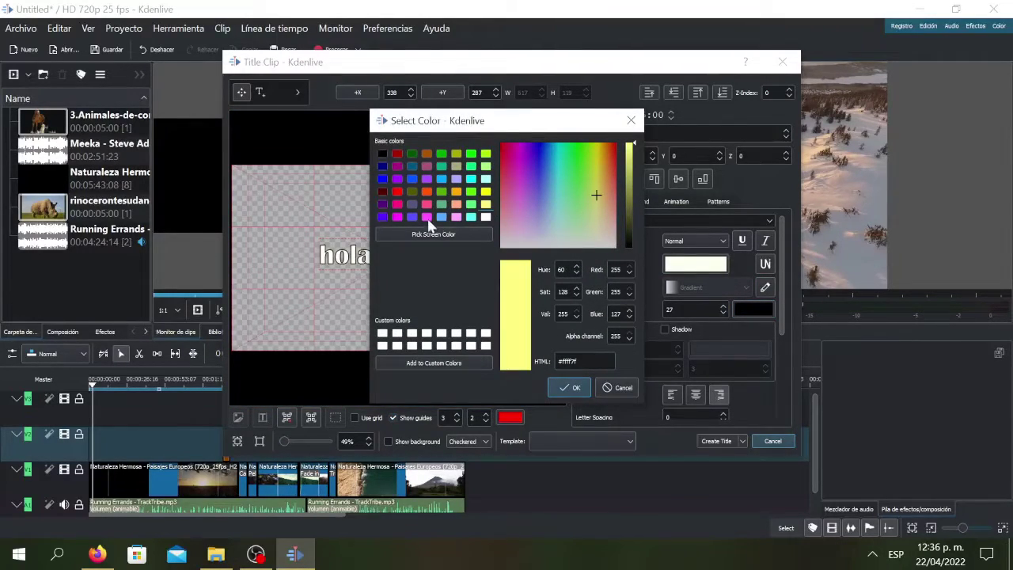
left_click(383, 217)
left_click(583, 387)
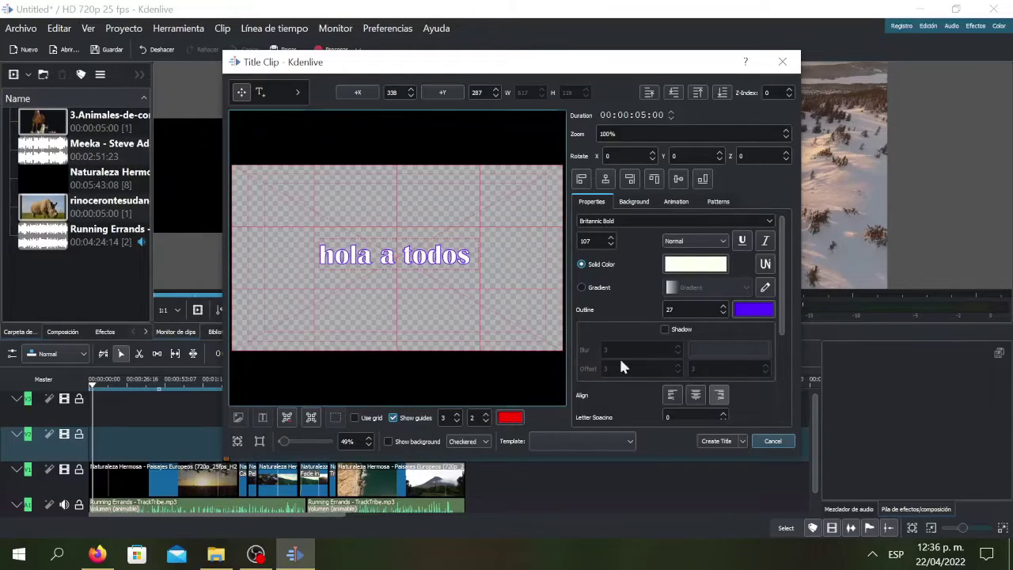
left_click(725, 442)
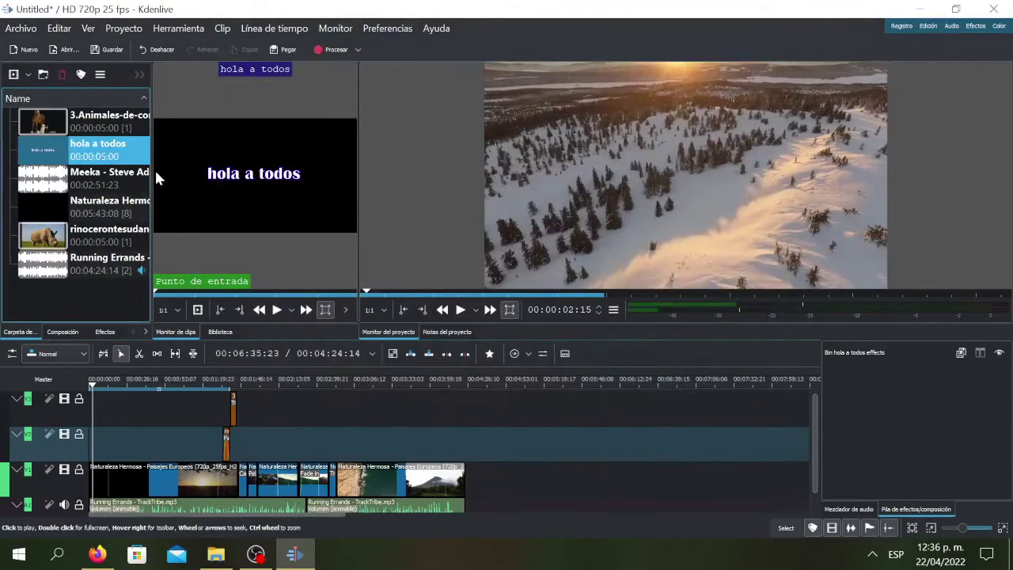
Place the "hola a todos" title on track V3 and adjust it to span from about 1 to 7 seconds.
left_click_drag(30, 157, 95, 426)
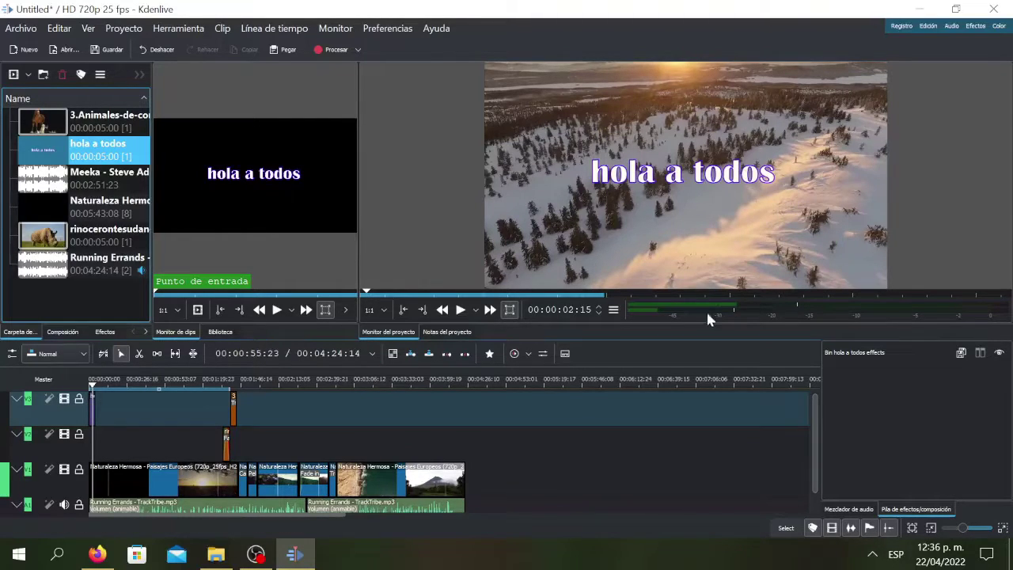
left_click_drag(963, 534, 977, 527)
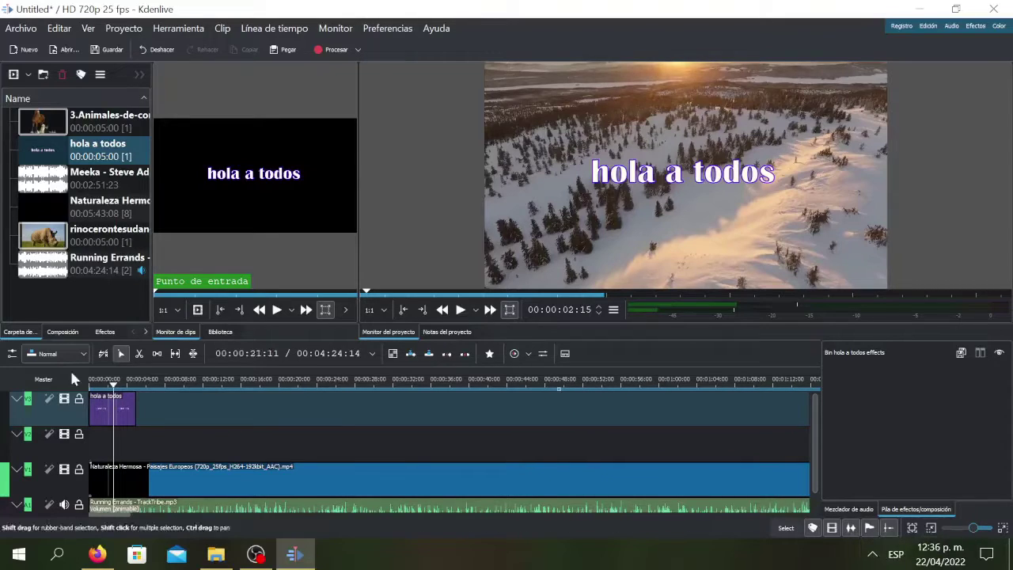
left_click(113, 408)
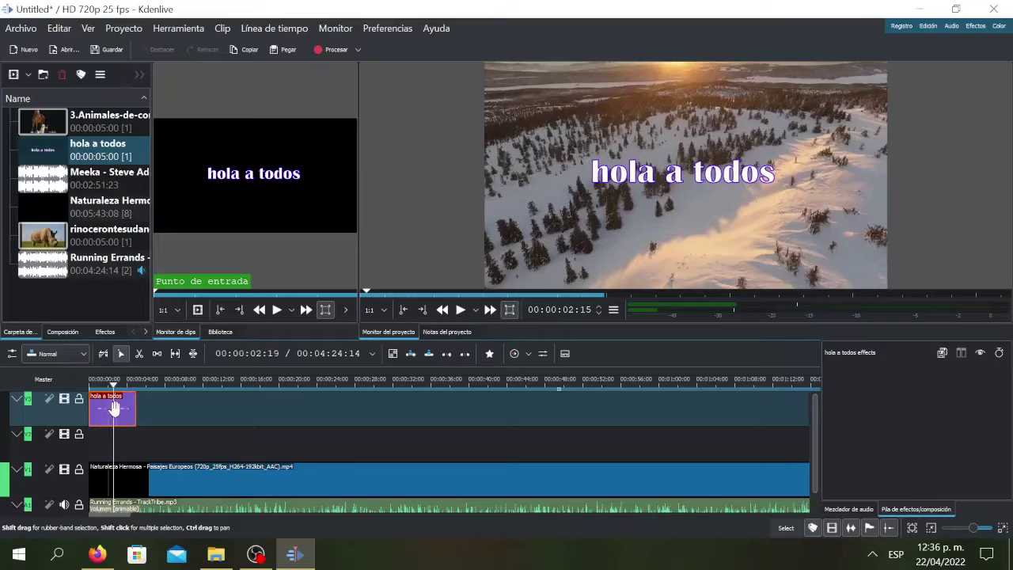
left_click_drag(119, 409, 156, 413)
Play the project from the start to check the title over the snowy landscape, then return to about 00:00:04:04.
left_click_drag(111, 384, 89, 383)
left_click(461, 309)
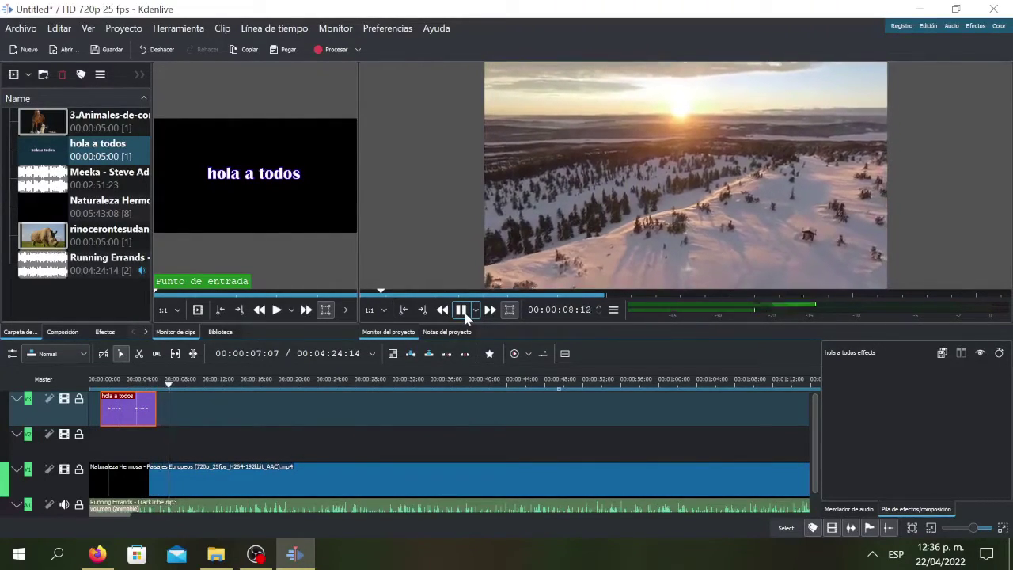
left_click(460, 309)
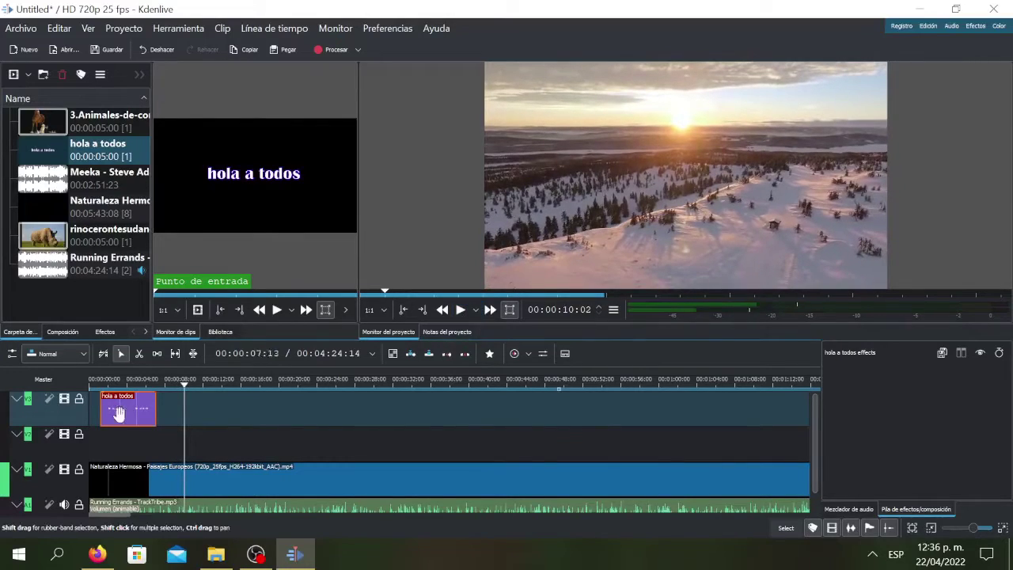
left_click_drag(183, 385, 127, 405)
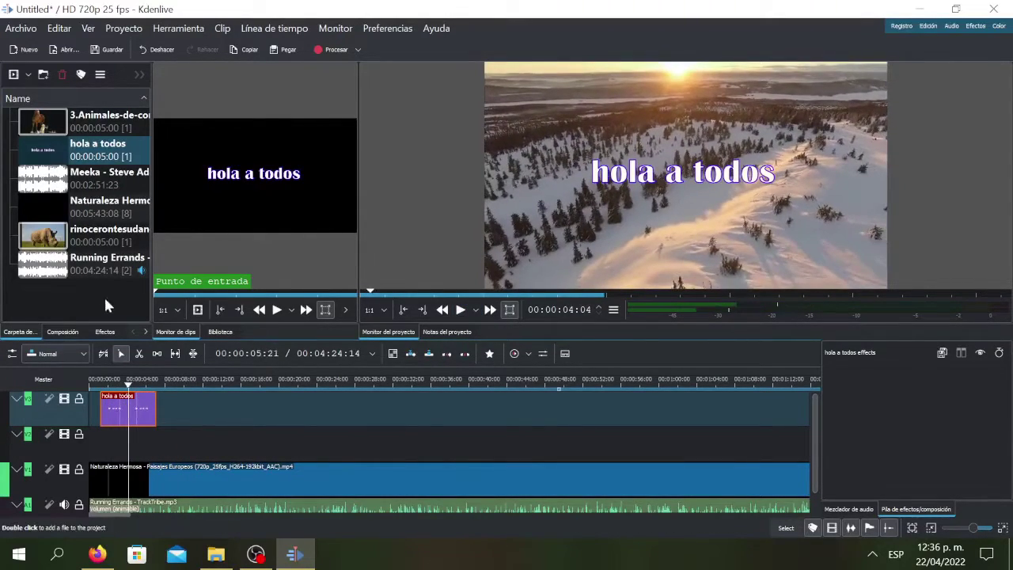
Start a second title clip containing the sample text "jdjfjjfjfjjf".
right_click(49, 294)
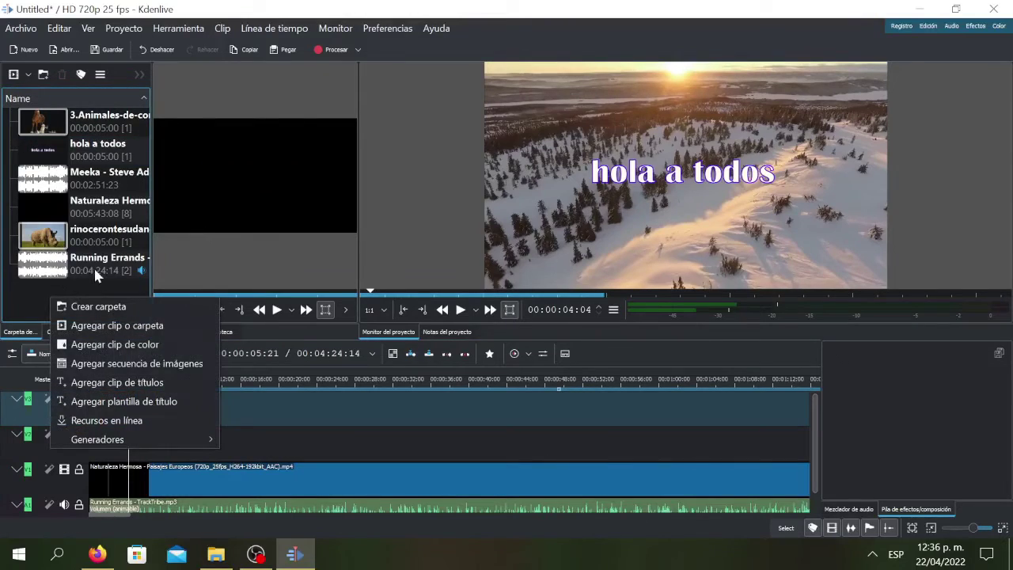
left_click(165, 382)
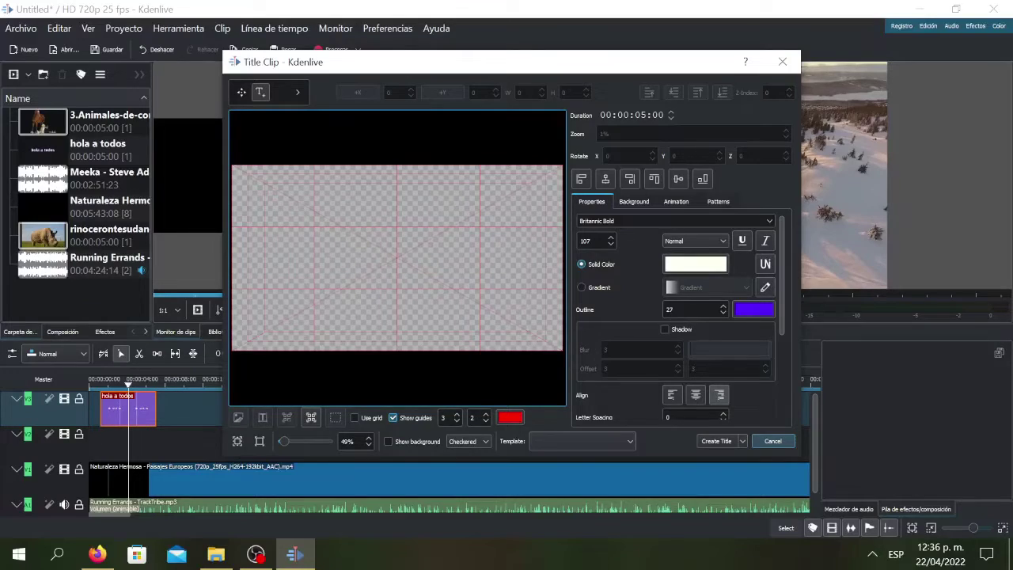
left_click(391, 253)
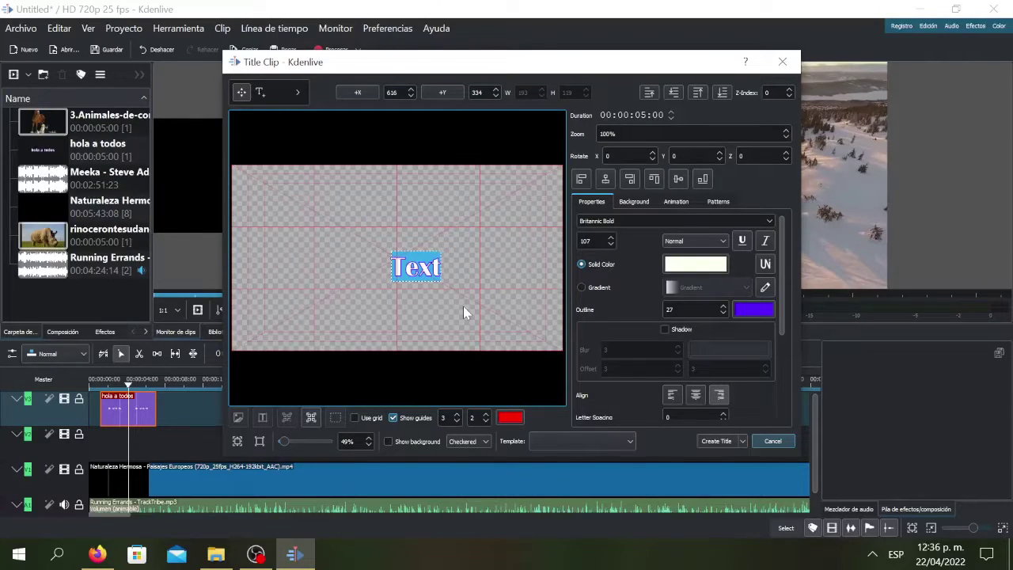
type("jdjfjjfjfjjf")
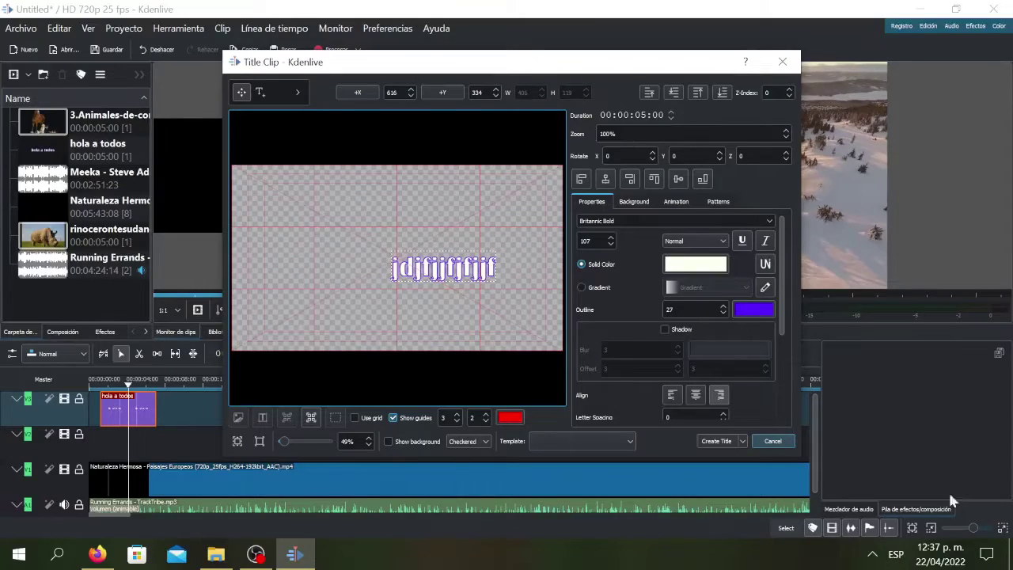
Change the second title's outline colour to orange (#ff5500).
left_click(764, 313)
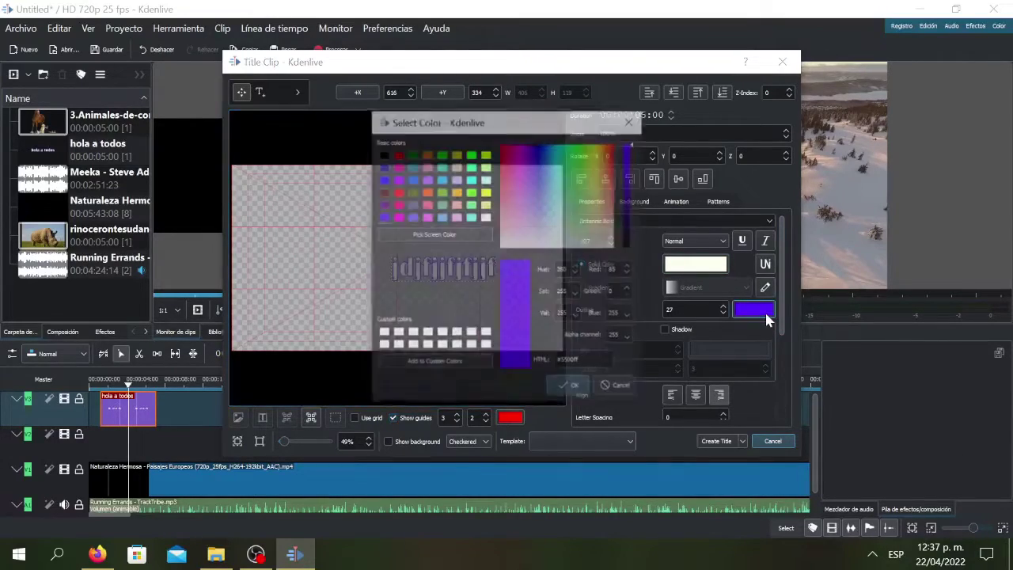
left_click(485, 204)
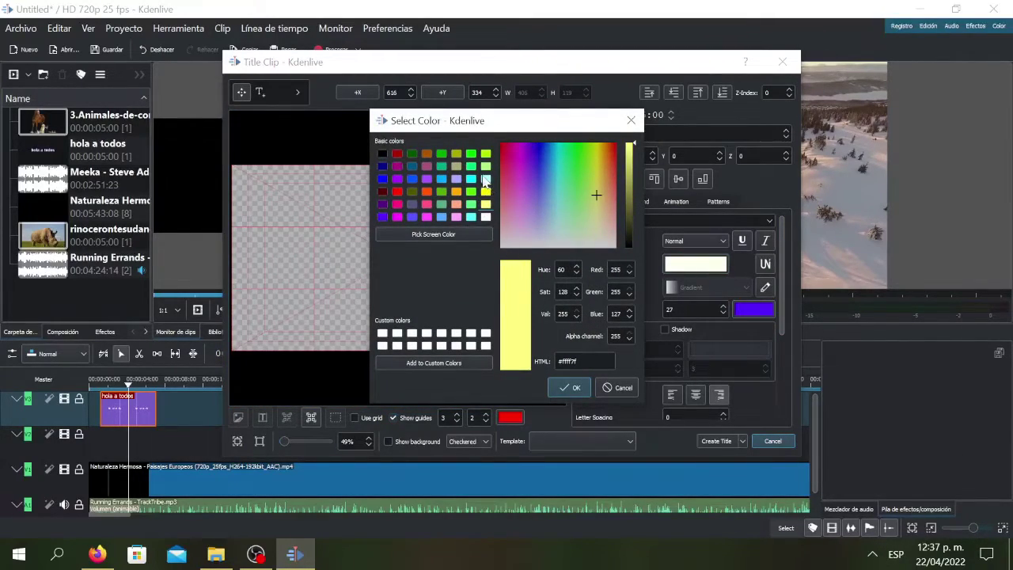
left_click(427, 194)
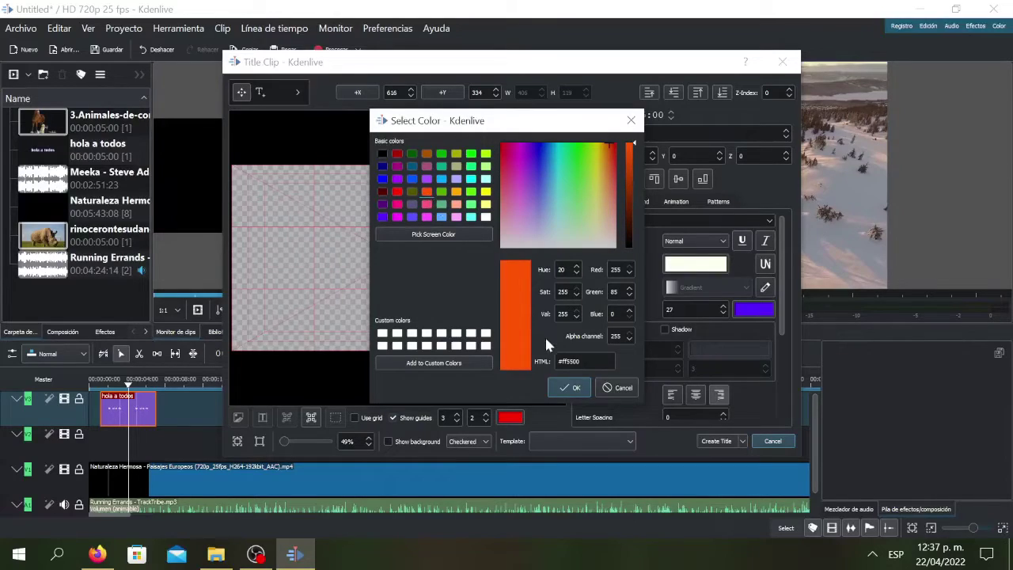
left_click(570, 388)
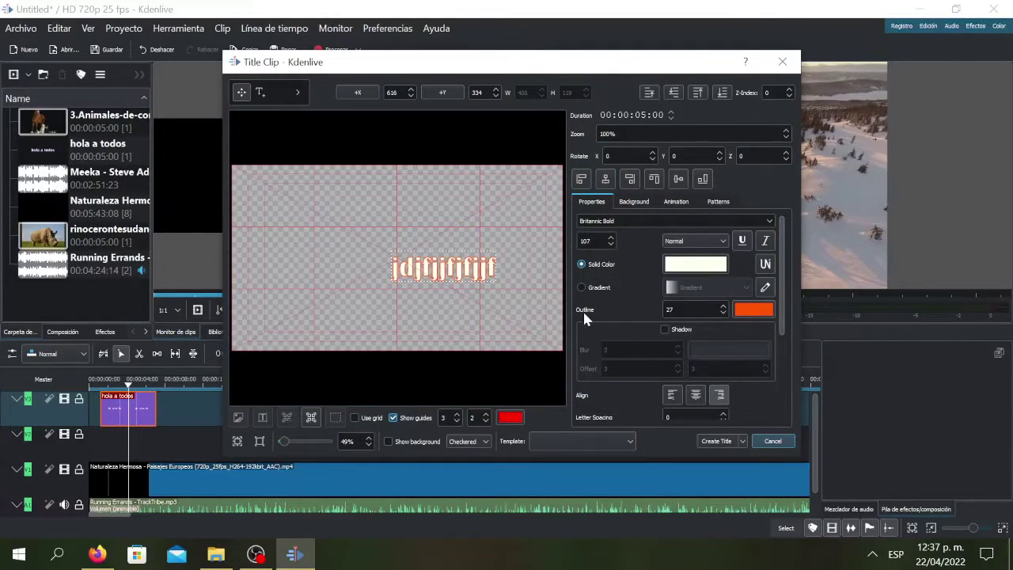
Set the second title's solid fill colour to bright green (#13ff1b).
left_click(694, 266)
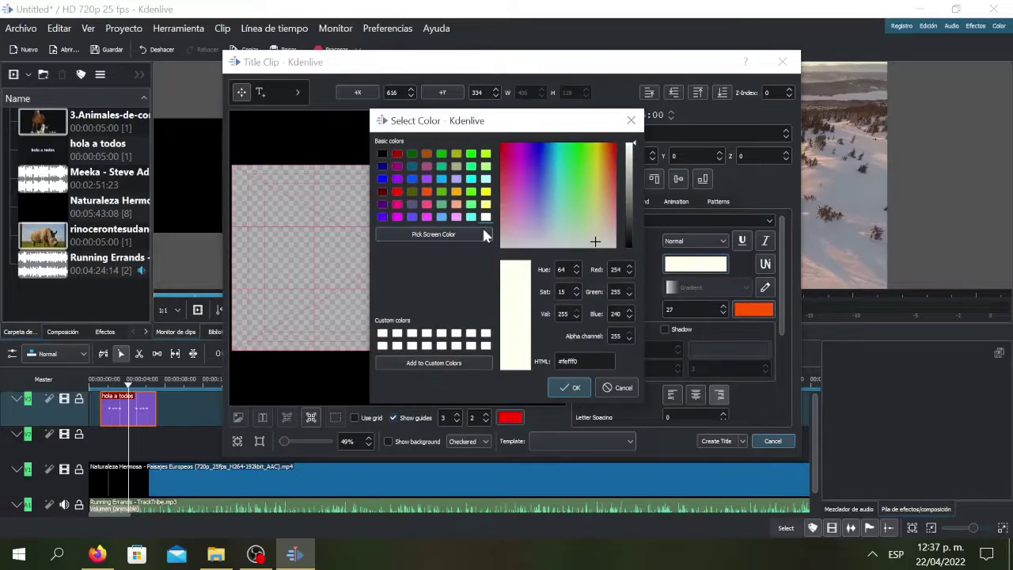
left_click(577, 151)
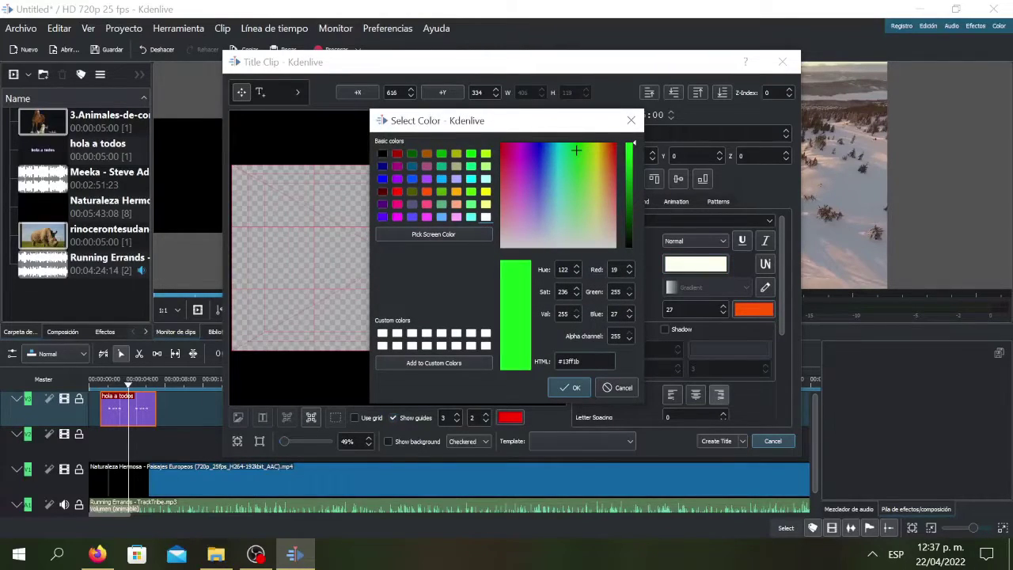
left_click(570, 387)
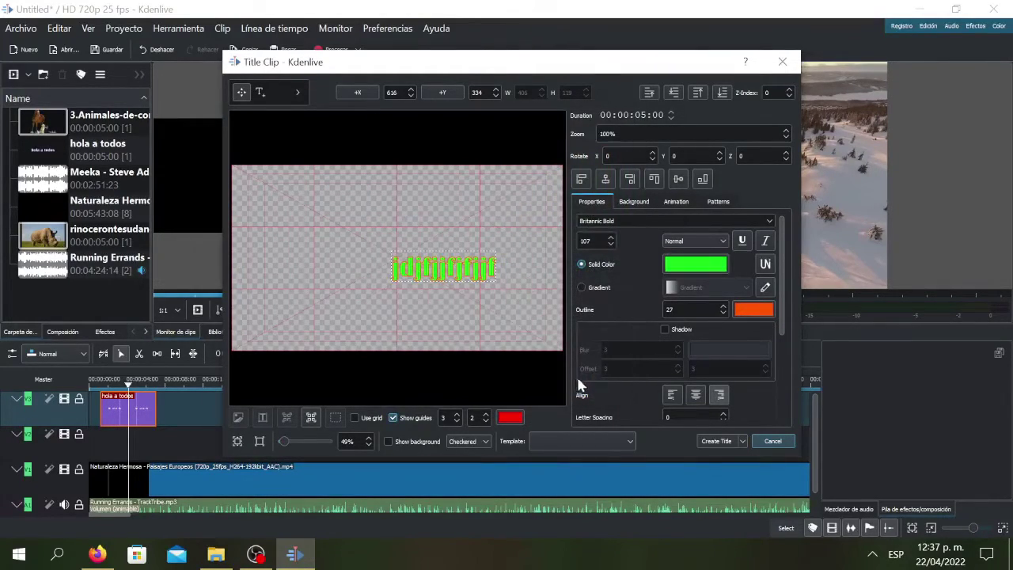
Create the second title clip and place it on the second video track, beneath "hola a todos" and starting at the same point.
left_click(722, 441)
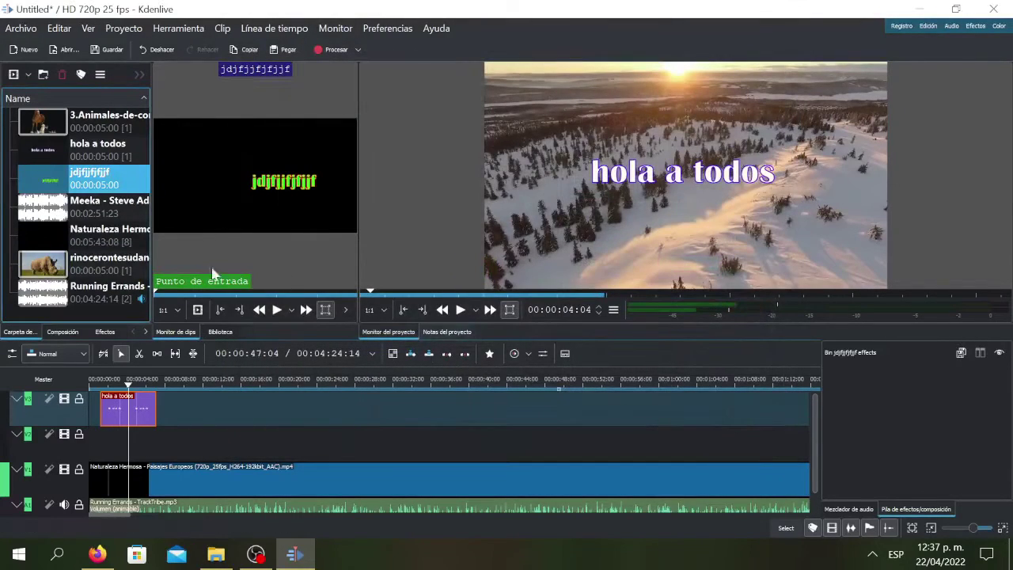
left_click_drag(85, 230, 107, 451)
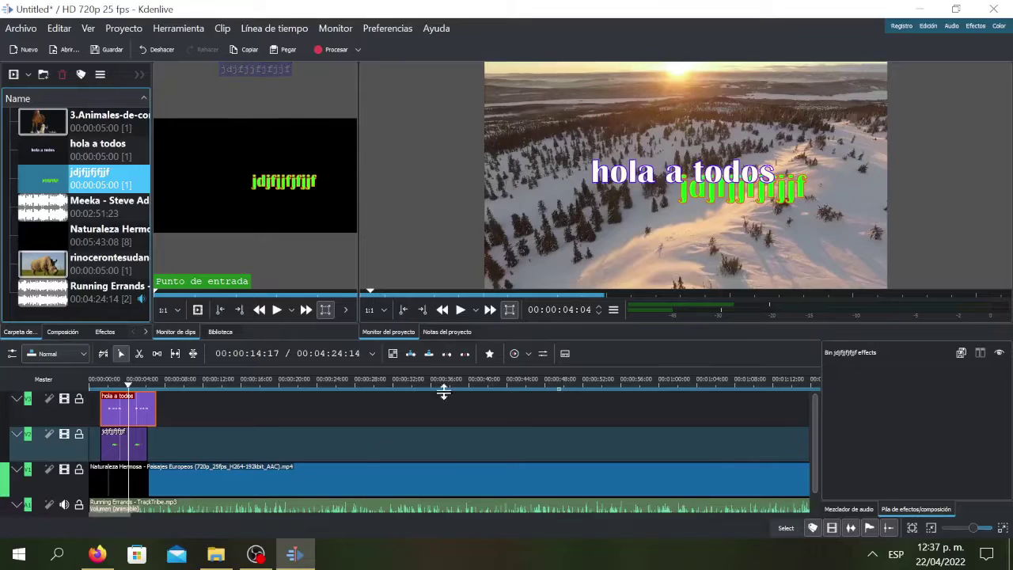
Edit the second title clip so its text sits lower in the frame, at X 525 and Y 459, and update the title.
left_click(124, 437)
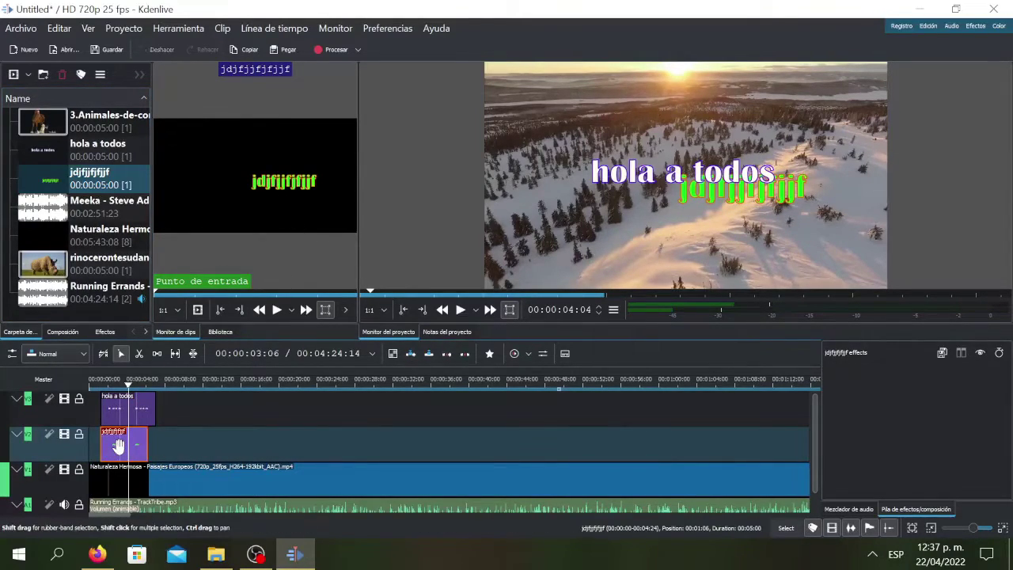
double_click(115, 441)
left_click_drag(441, 272, 448, 304)
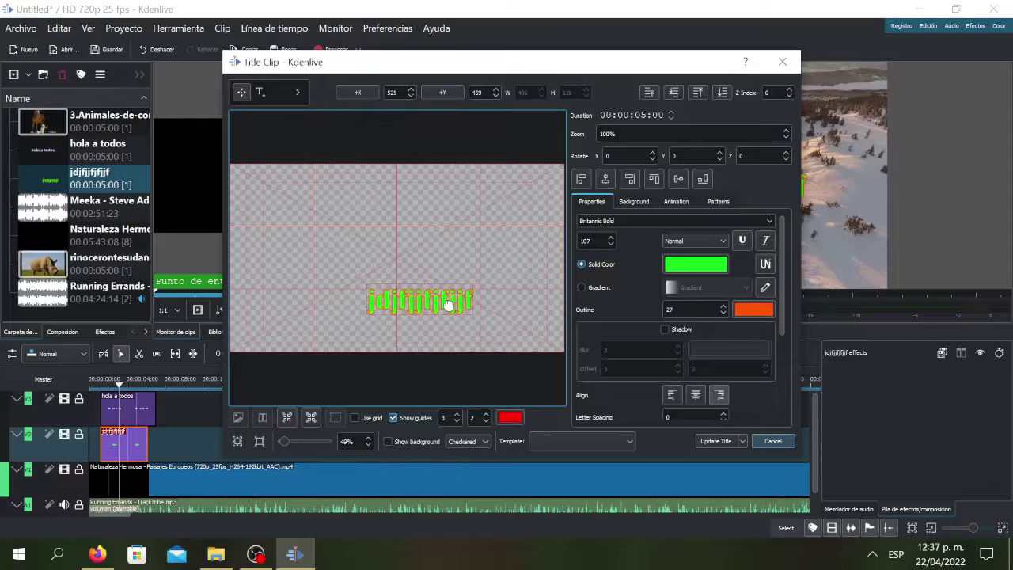
left_click(716, 441)
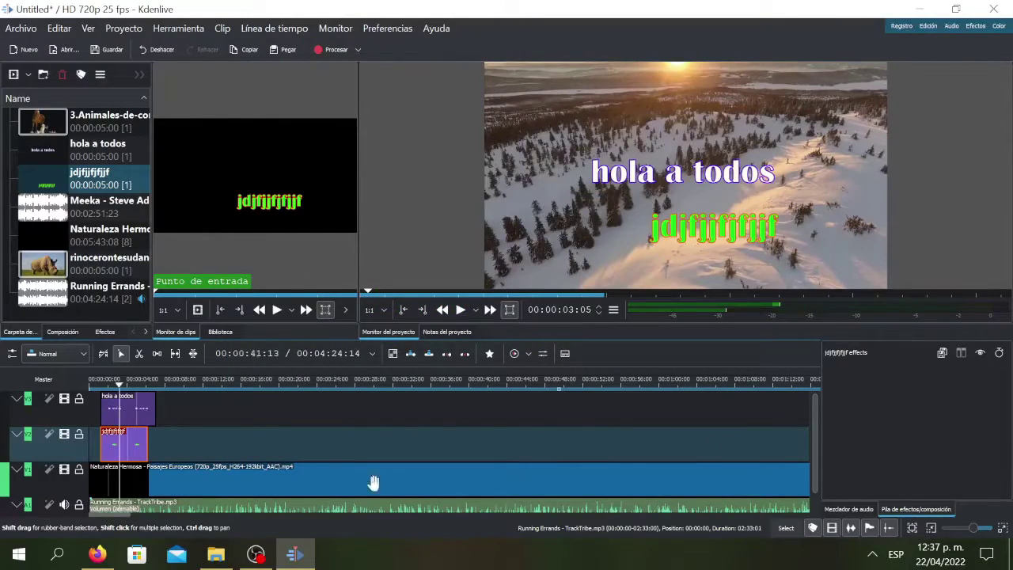
Play the project from about one second in to preview both titles together, stopping once they have ended.
left_click_drag(119, 393, 100, 396)
left_click(460, 309)
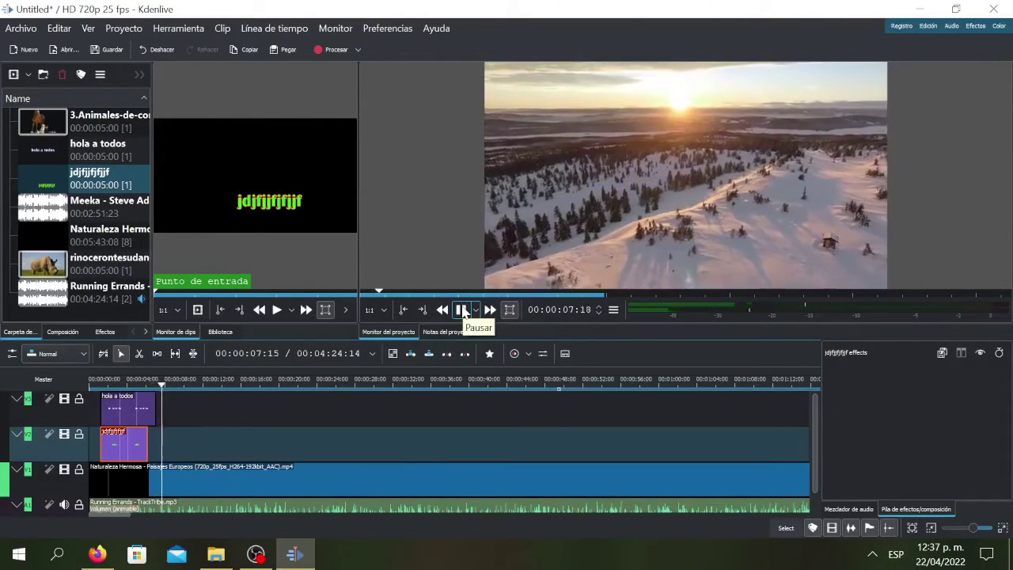
left_click(463, 311)
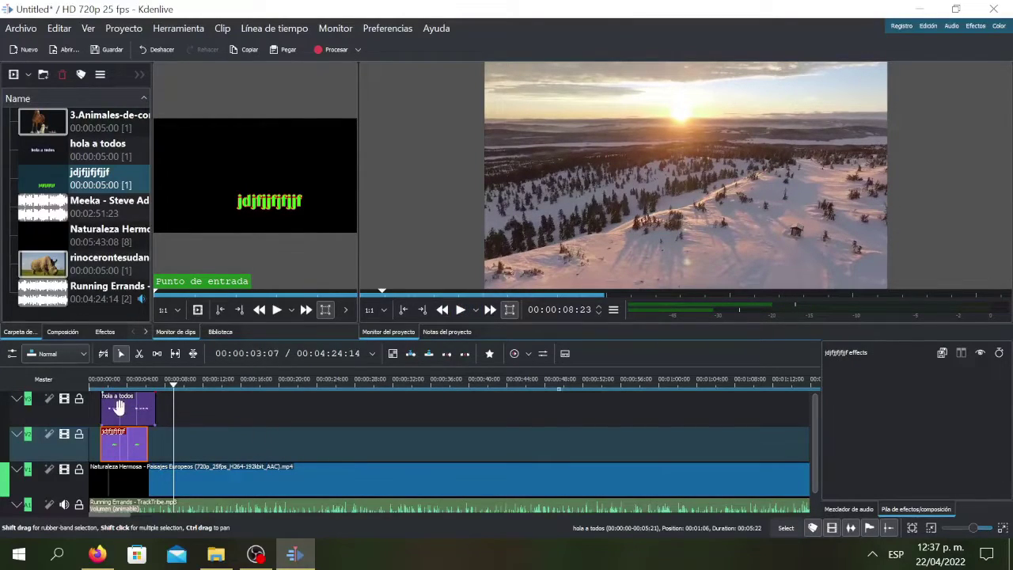
Move the "hola a todos" clip to the second video track directly after the other title, and play both titles in sequence.
left_click_drag(117, 407, 165, 447)
left_click_drag(174, 389, 130, 389)
left_click(462, 310)
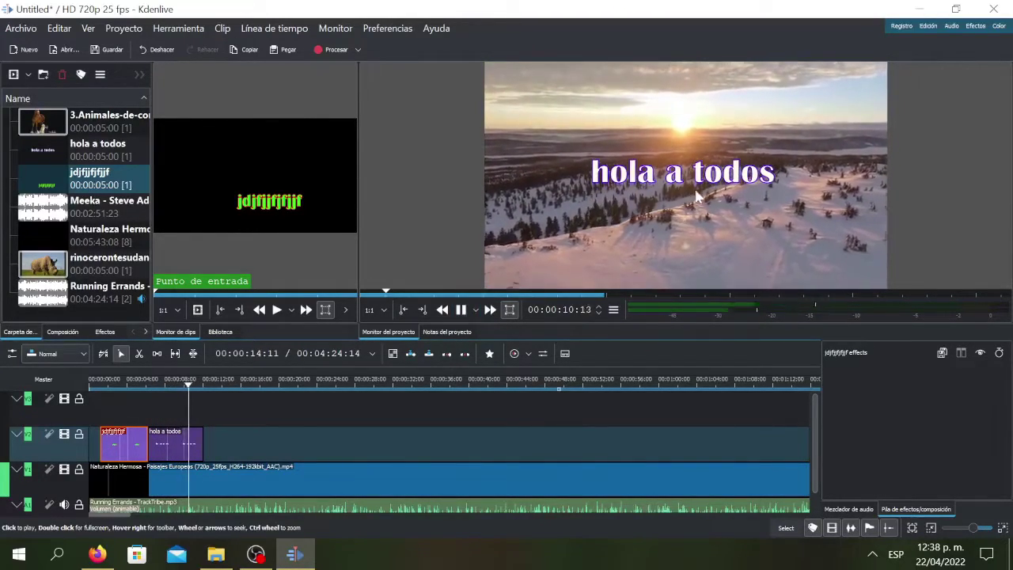
left_click(463, 311)
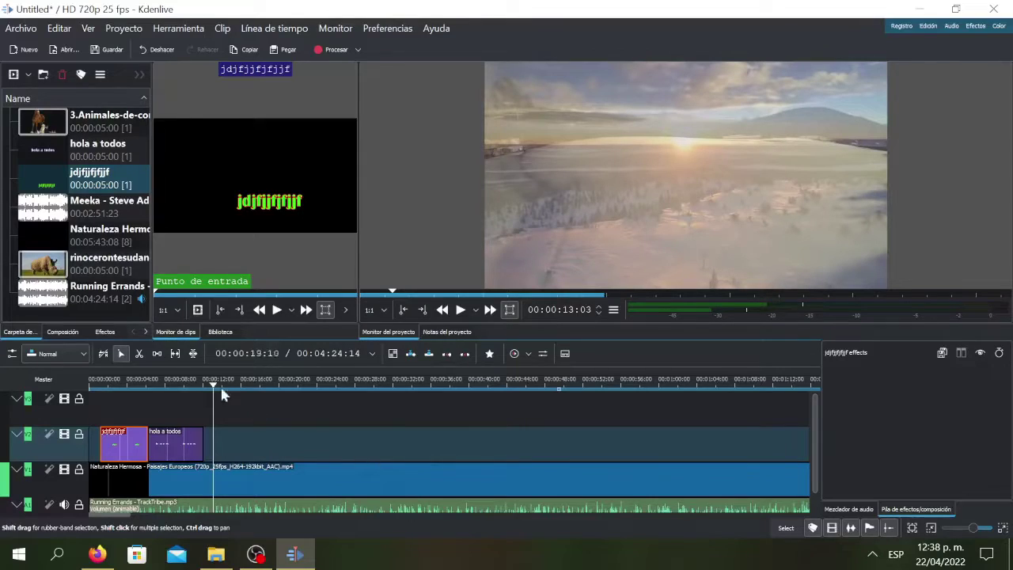
left_click(18, 32)
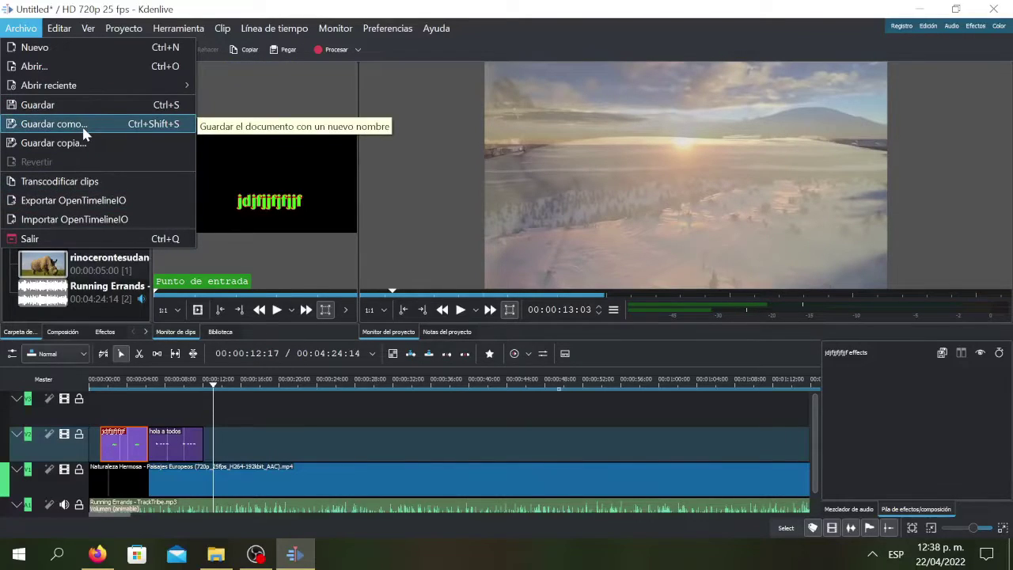
left_click(92, 307)
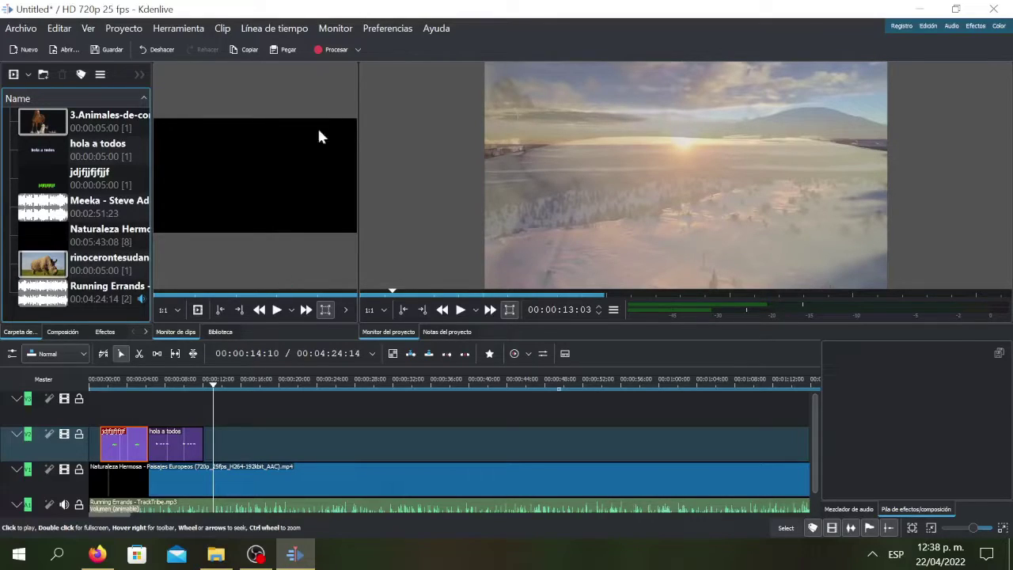
Open the project rendering settings and choose the MP4-H264/AAC format.
left_click(336, 50)
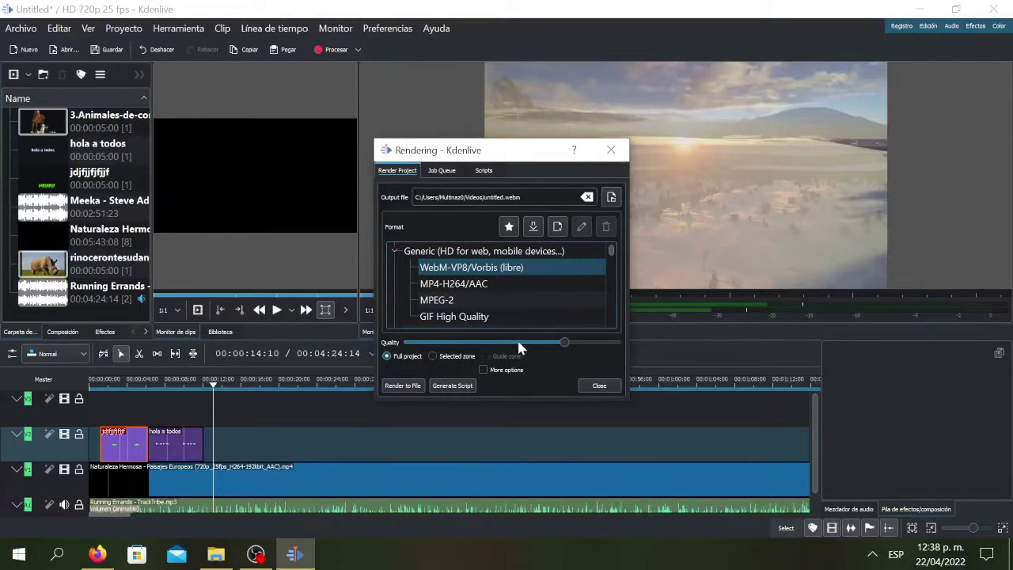
left_click_drag(528, 161, 496, 146)
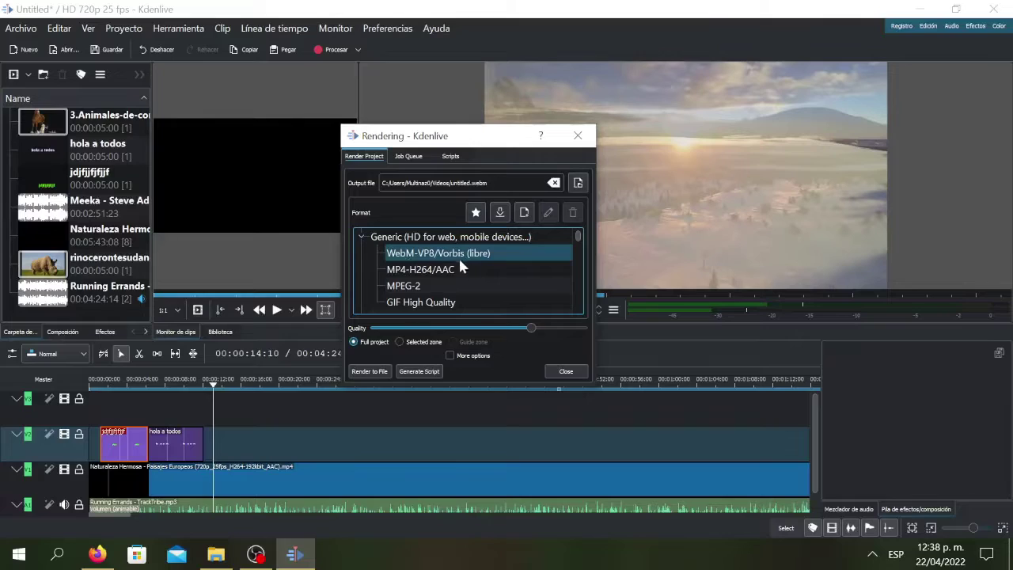
left_click(579, 243)
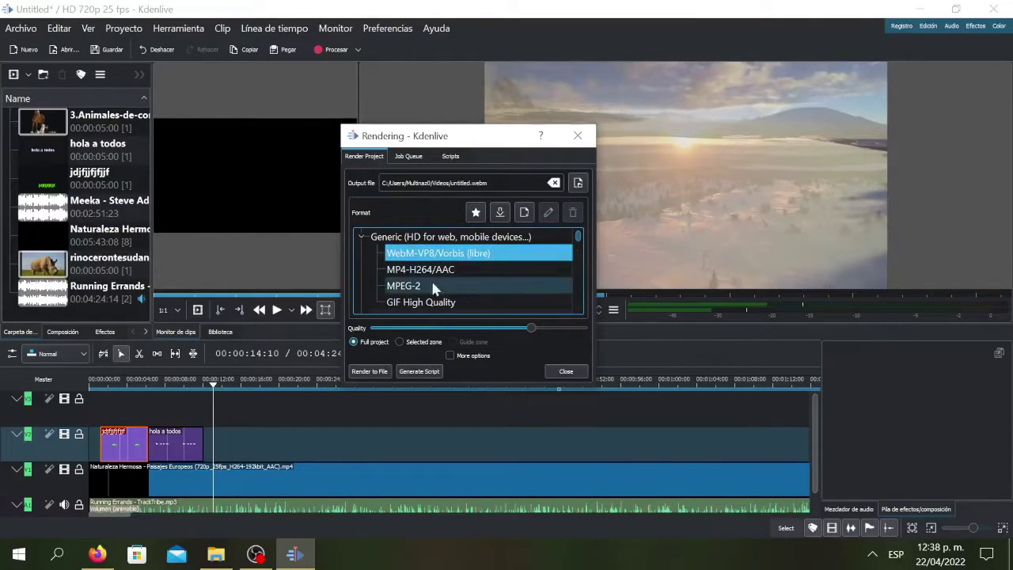
left_click(409, 273)
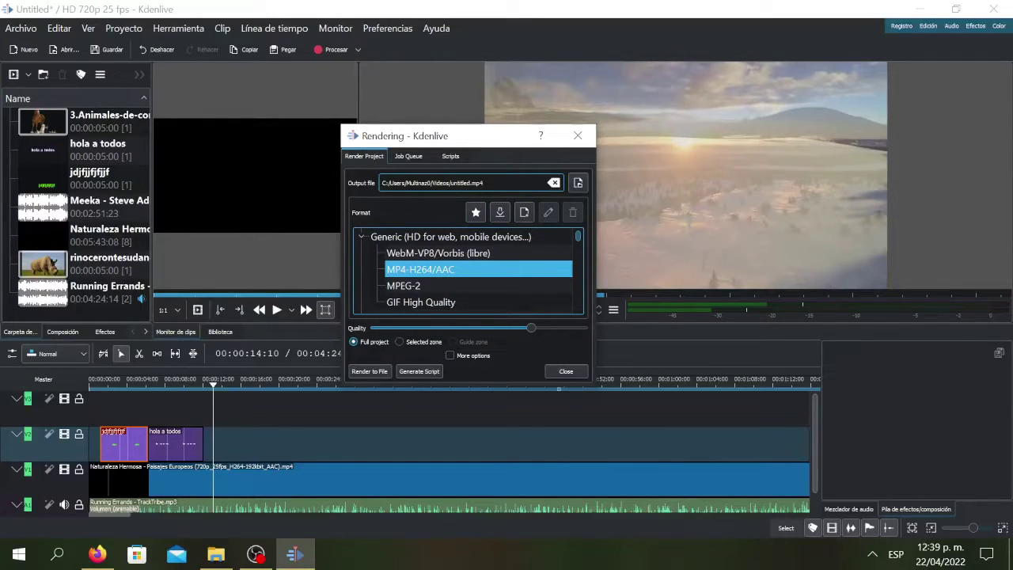
Set the render output to a file named "natural" in the Para Editar folder inside Videos.
key("Tab")
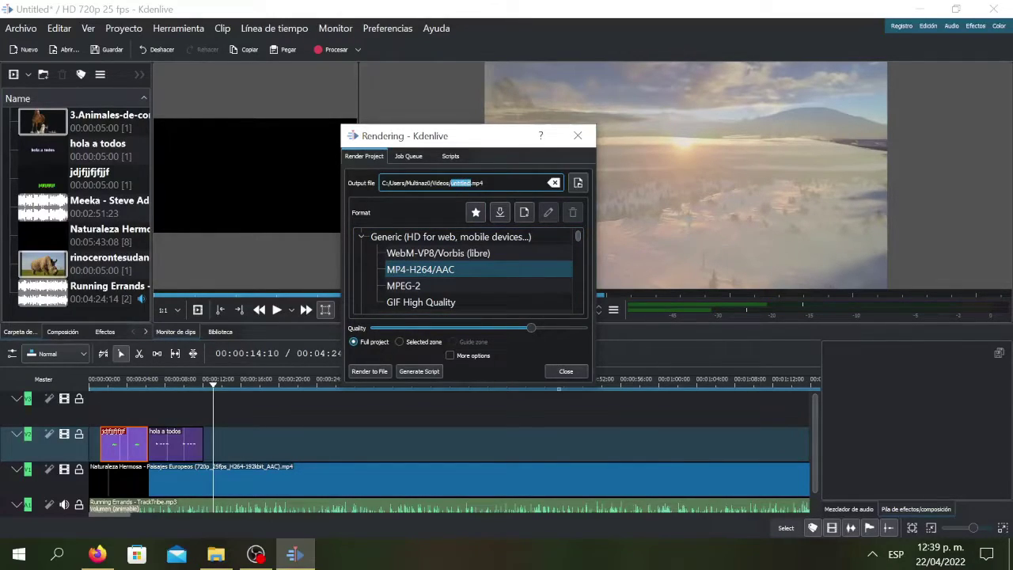
left_click(579, 183)
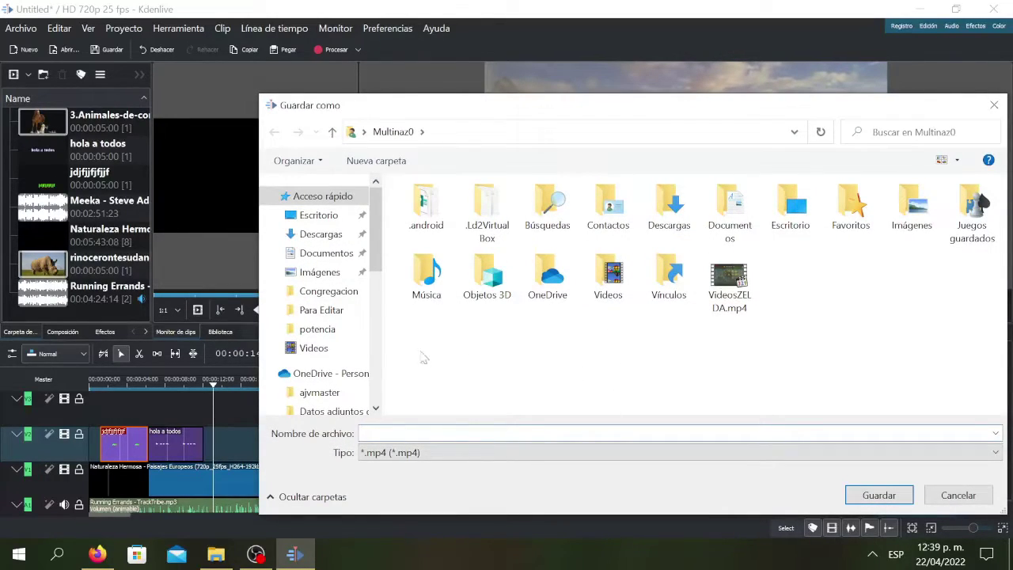
left_click(340, 311)
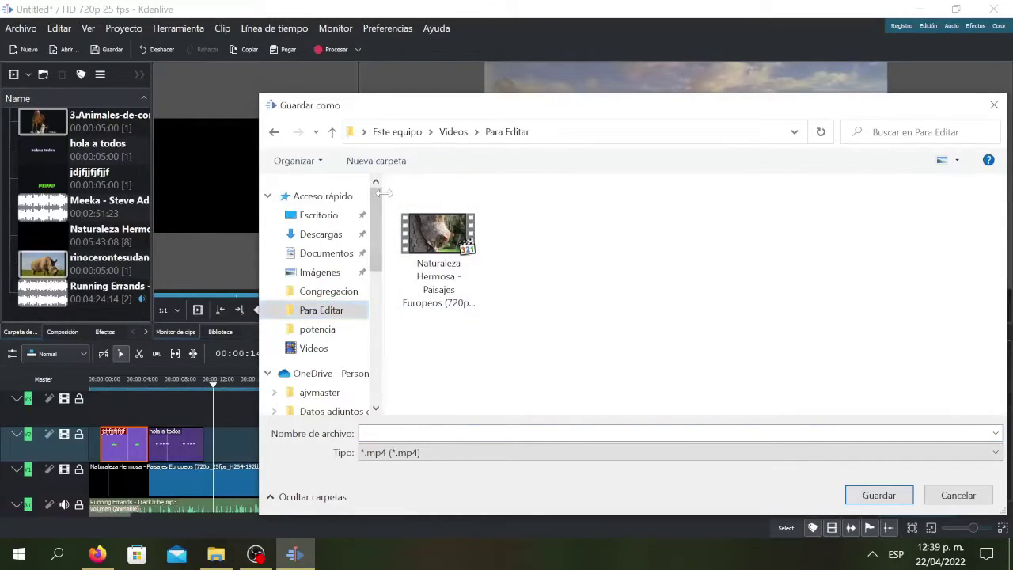
left_click_drag(388, 200, 227, 217)
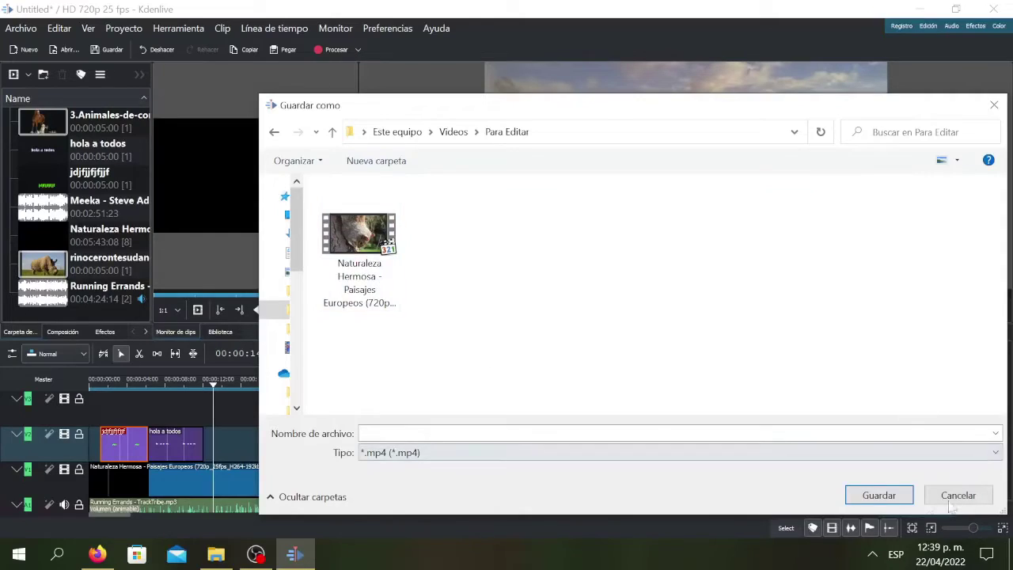
left_click(874, 498)
type("natural")
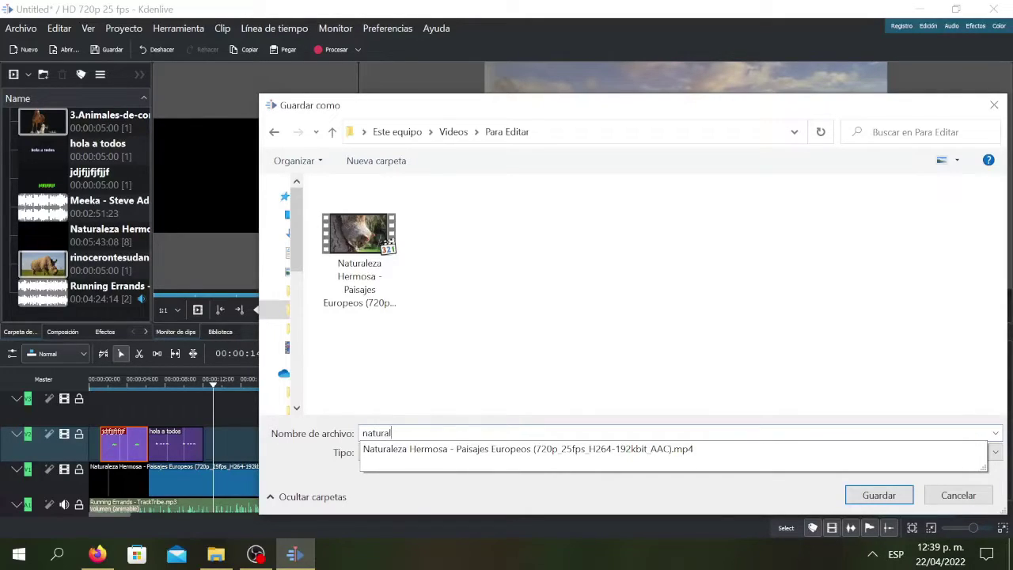
left_click(864, 498)
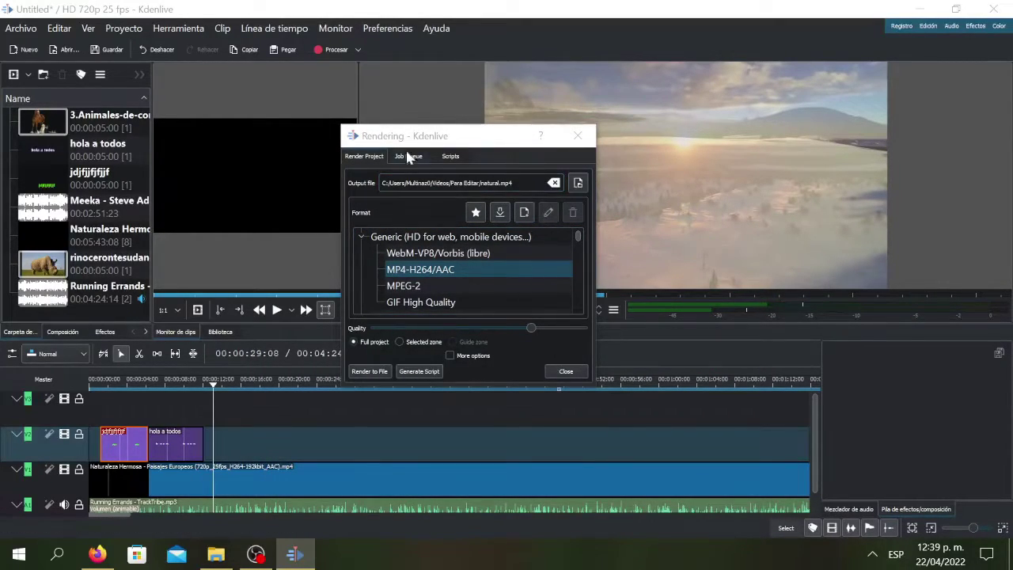
Raise the render quality and render the full project to the MP4 file.
scroll(507, 263, "down", 1)
scroll(506, 263, "up", 1)
scroll(506, 264, "down", 4)
scroll(507, 285, "down", 3)
scroll(507, 291, "up", 5)
scroll(427, 293, "up", 5)
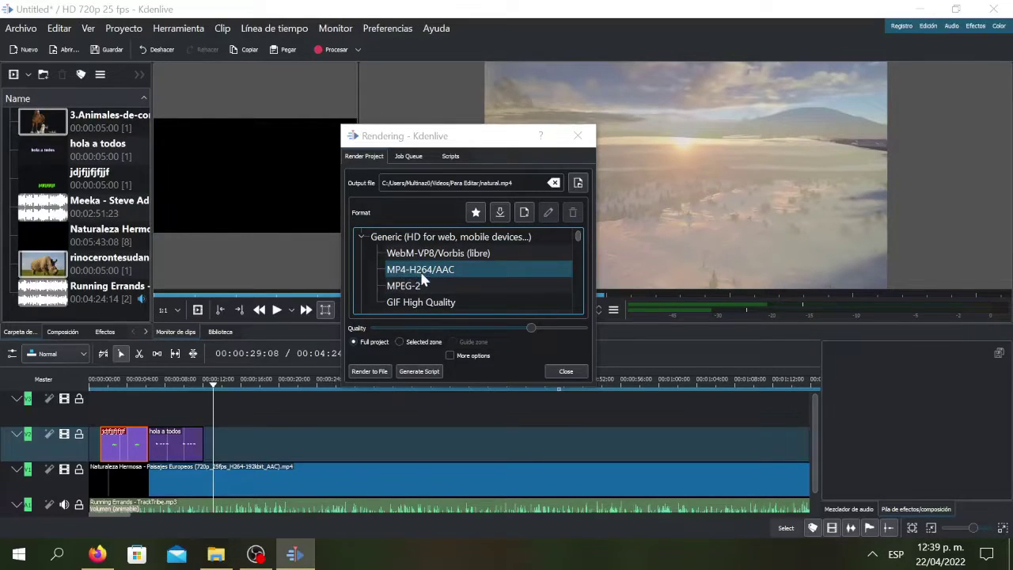
left_click(530, 329)
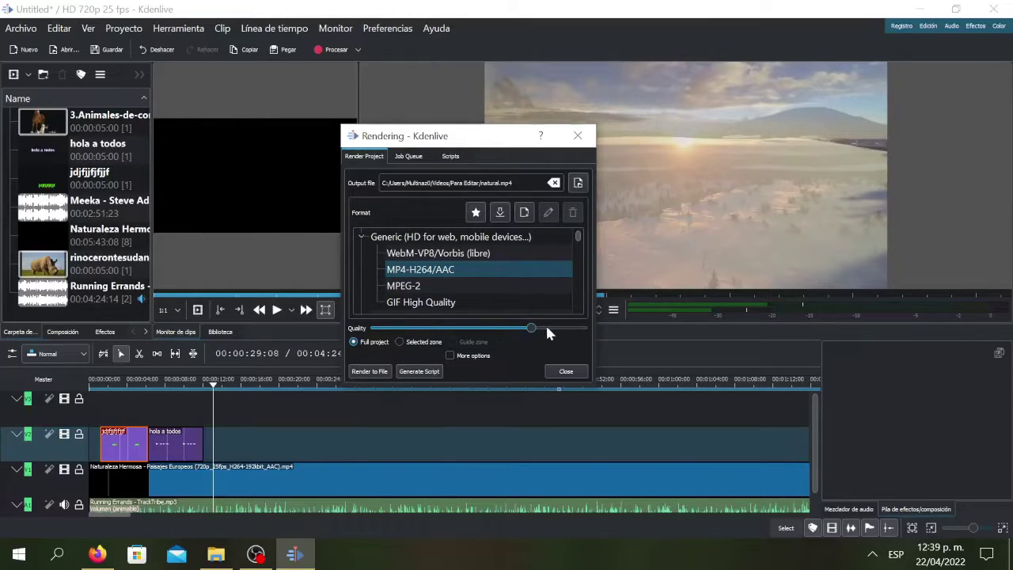
left_click_drag(558, 331, 602, 328)
left_click(370, 371)
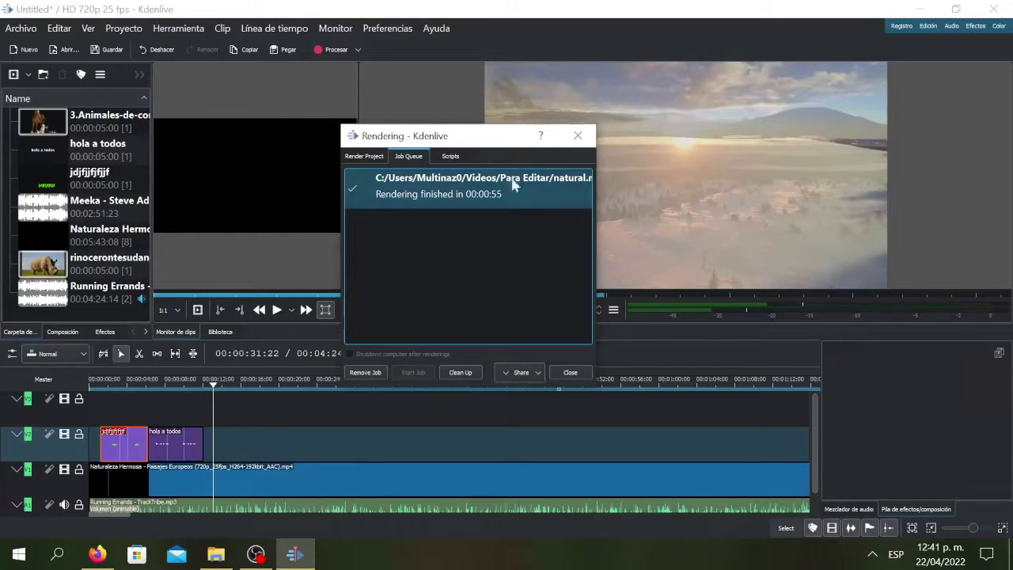
Switch to the Para Editar folder in File Explorer and compare the sizes of natural.mp4 and the original Naturaleza Hermosa video.
left_click(218, 555)
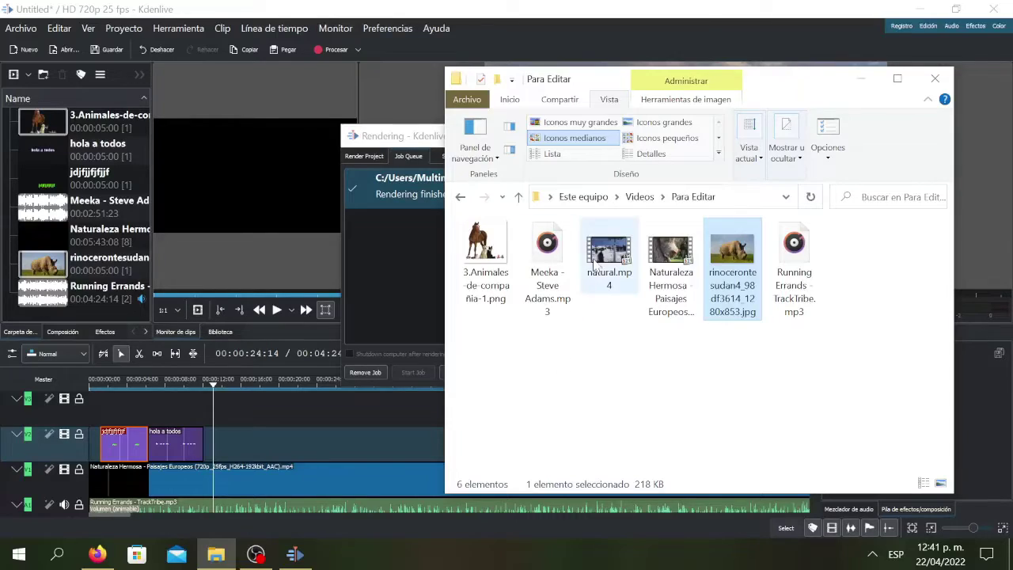
left_click(586, 281)
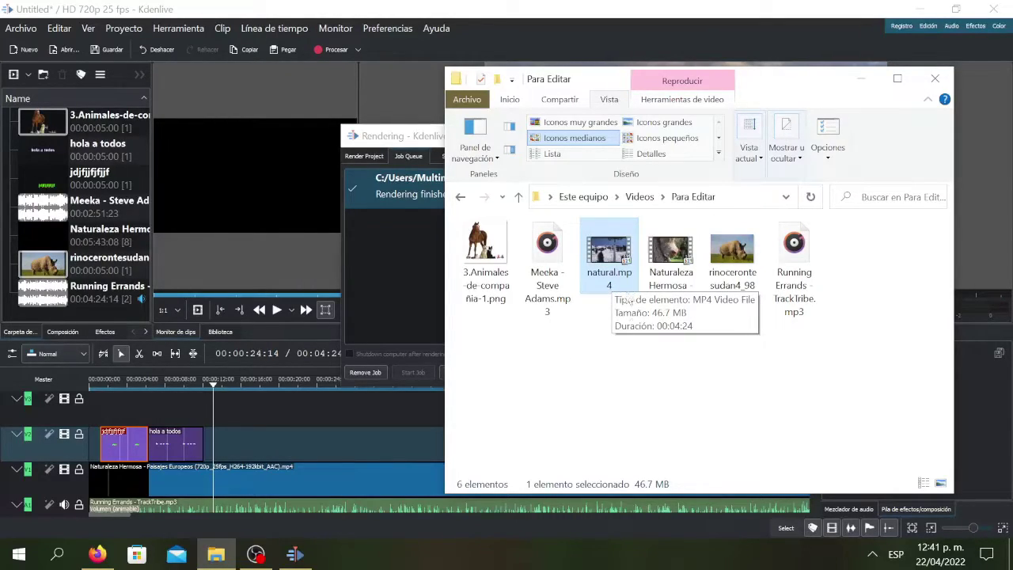
left_click(680, 286)
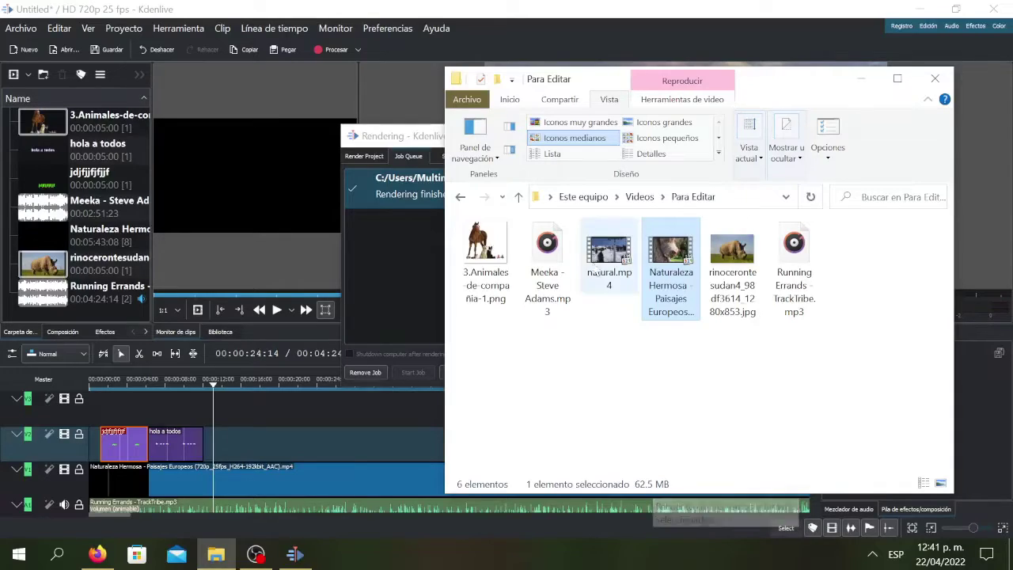
left_click(602, 261)
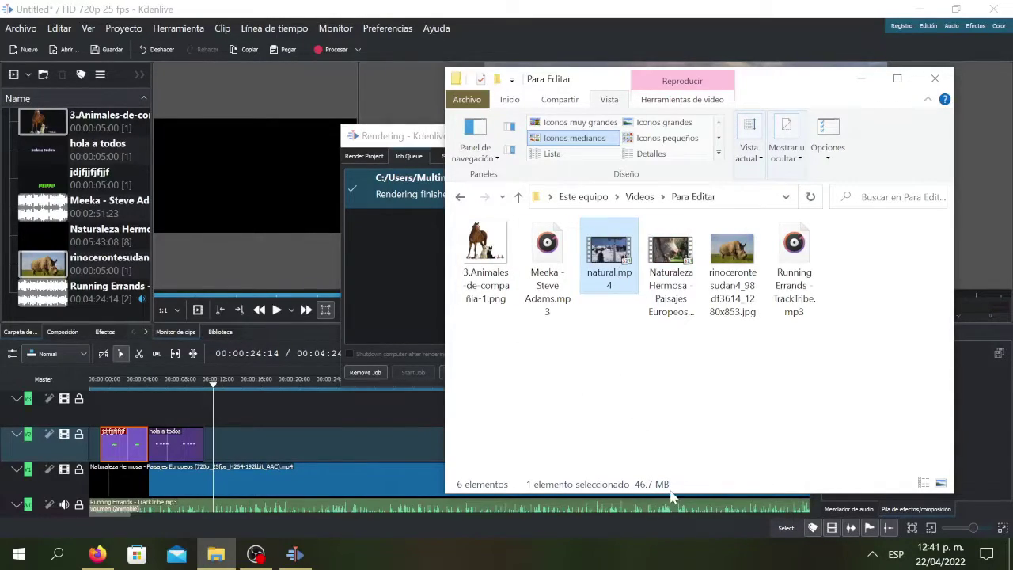
Open natural.mp4 in the media player and watch its beginning to check both titles.
double_click(614, 262)
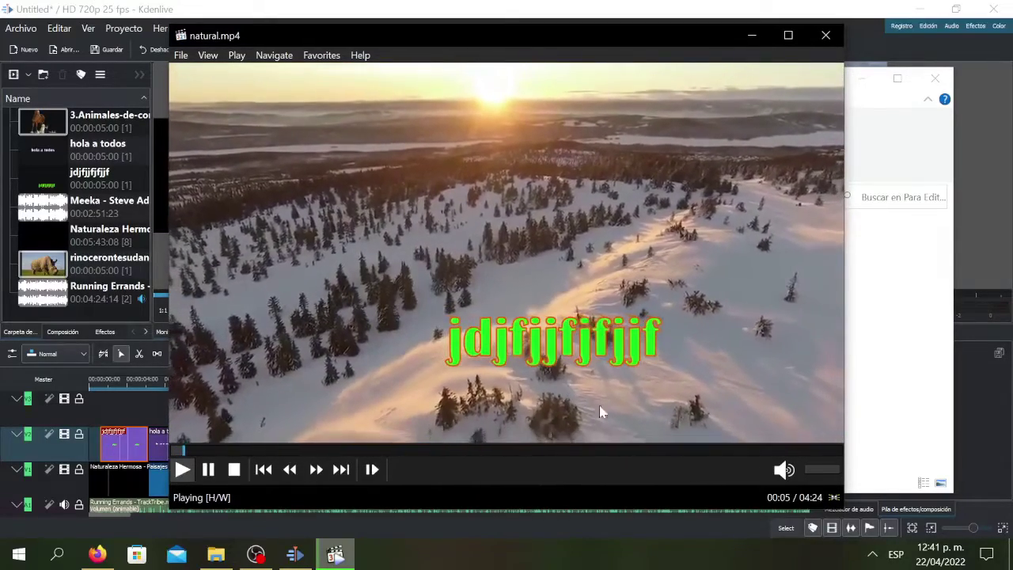
left_click(914, 555)
left_click(914, 556)
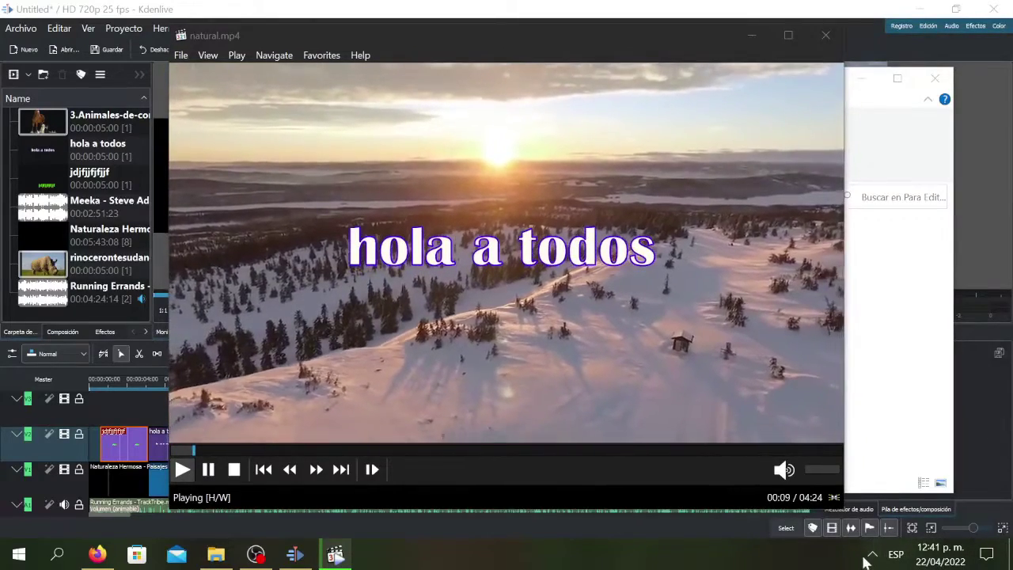
left_click(872, 554)
left_click(846, 525)
left_click_drag(870, 516, 956, 519)
left_click(561, 466)
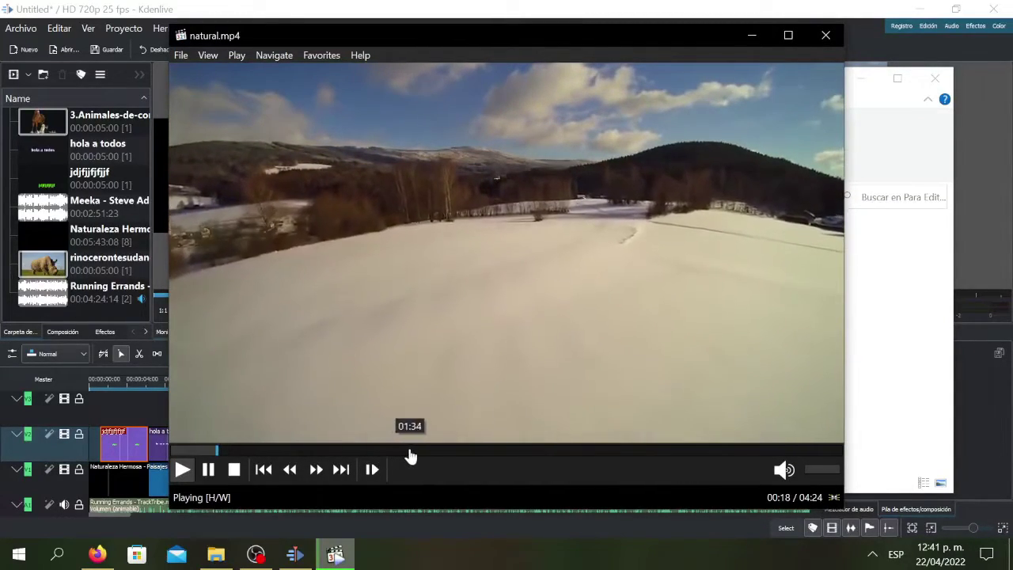
Skip through the rendered video to about 01:31, 02:13, 02:39 and 02:48 to check the exported scenes.
mouse_move(506, 39)
left_mouse_down()
mouse_move(513, 82)
mouse_move(640, 43)
mouse_move(506, 60)
left_mouse_up()
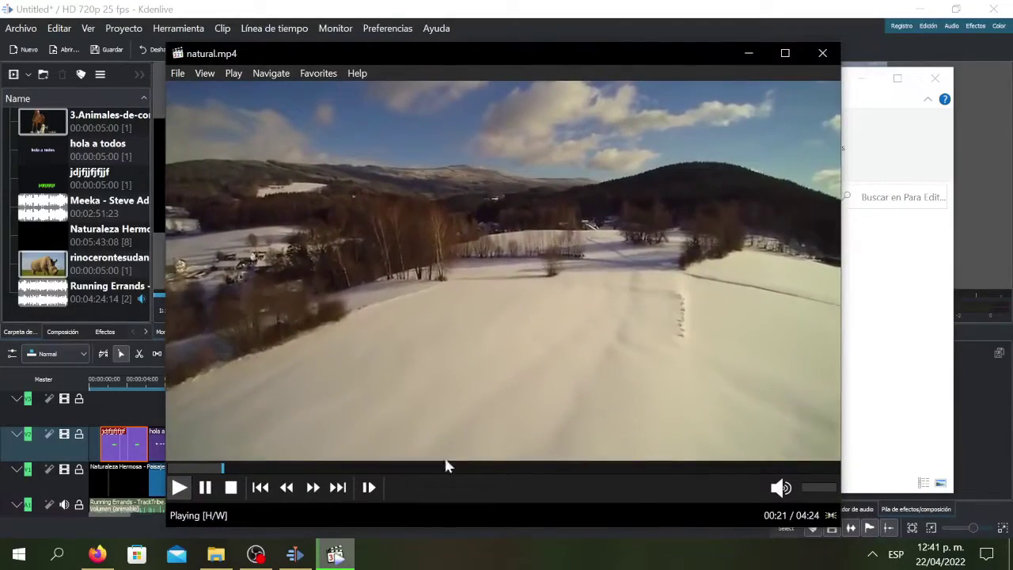
left_click(396, 471)
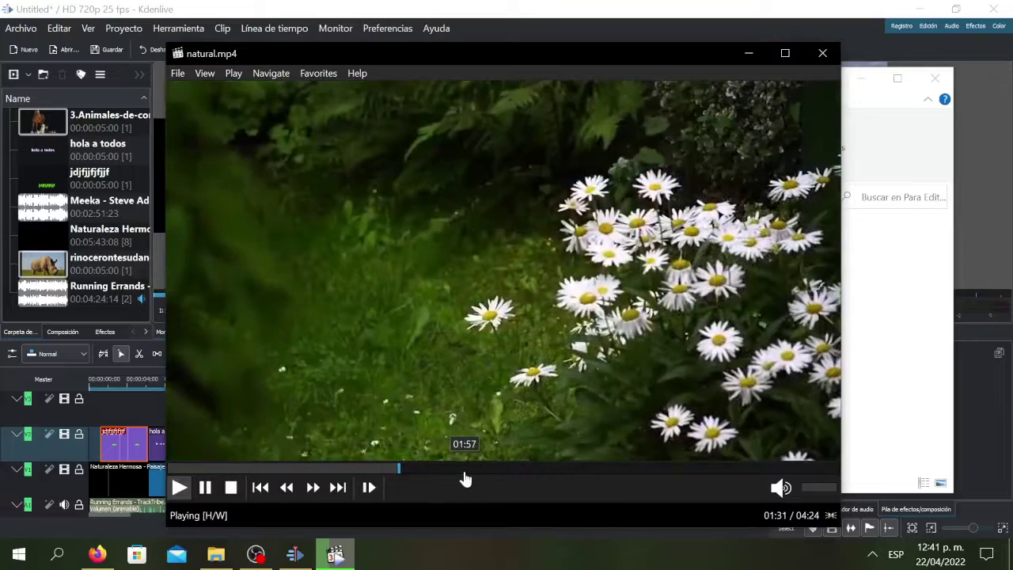
left_click(472, 476)
left_click(502, 477)
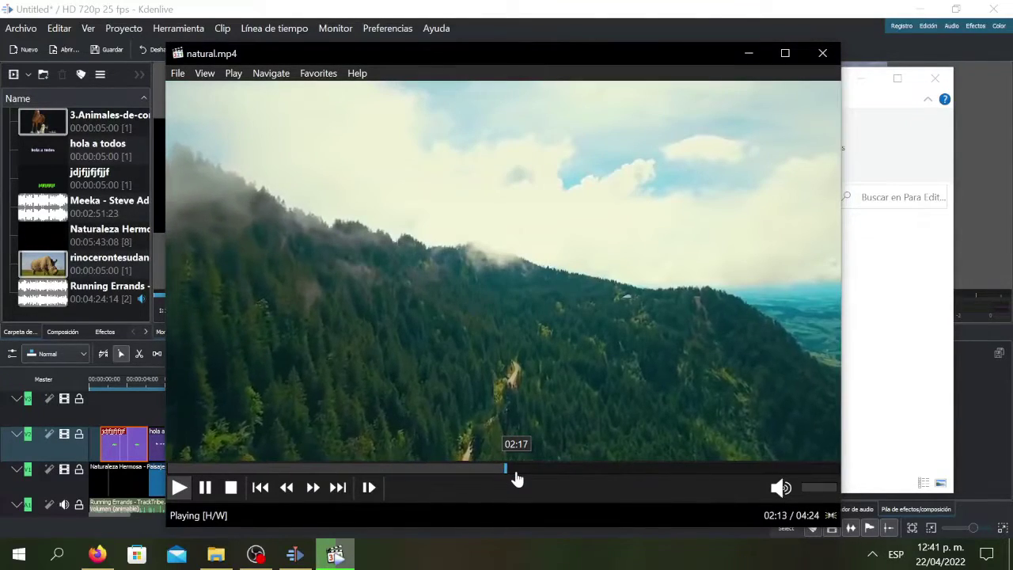
left_click(515, 477)
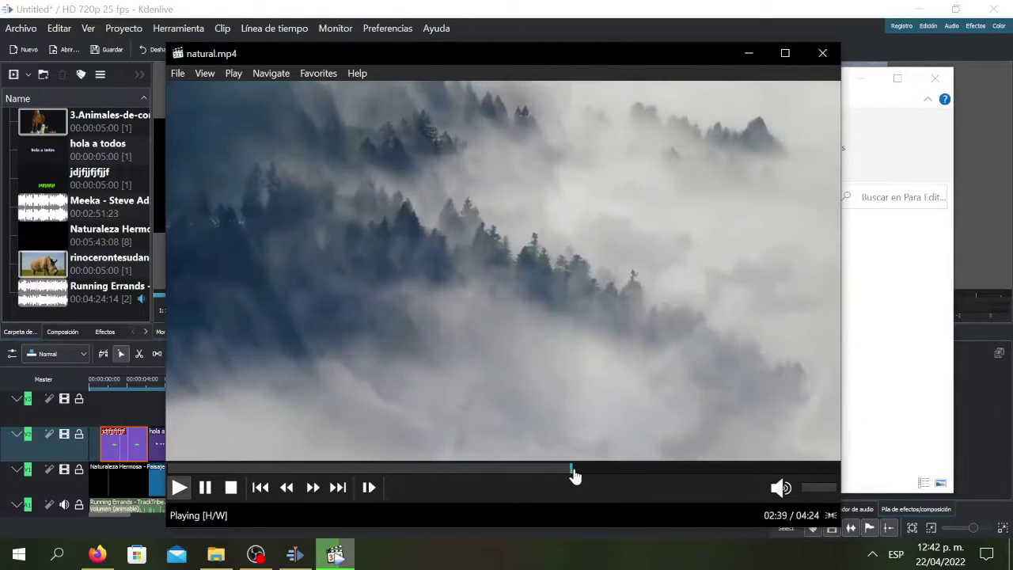
left_click(595, 468)
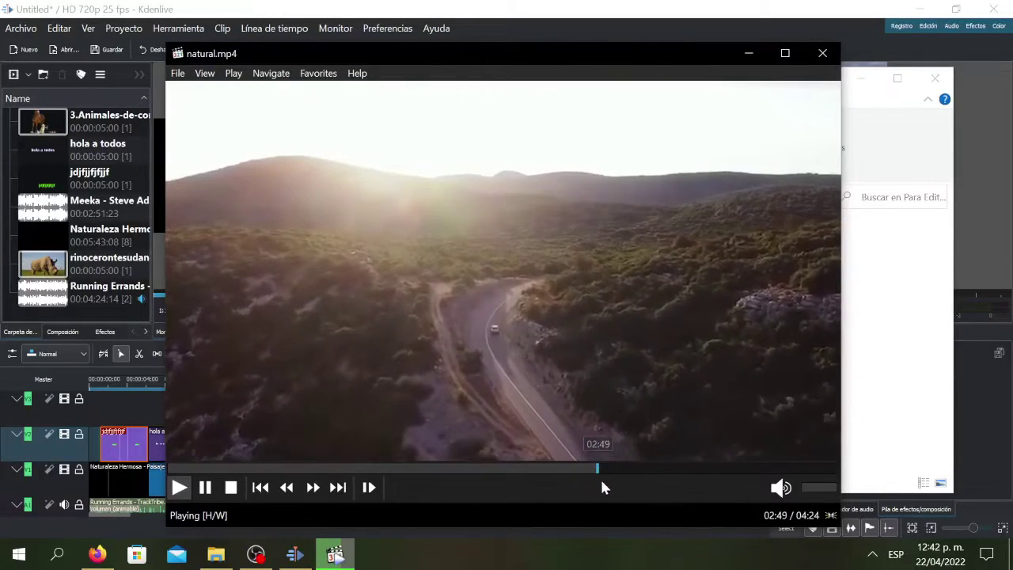
left_click(595, 473)
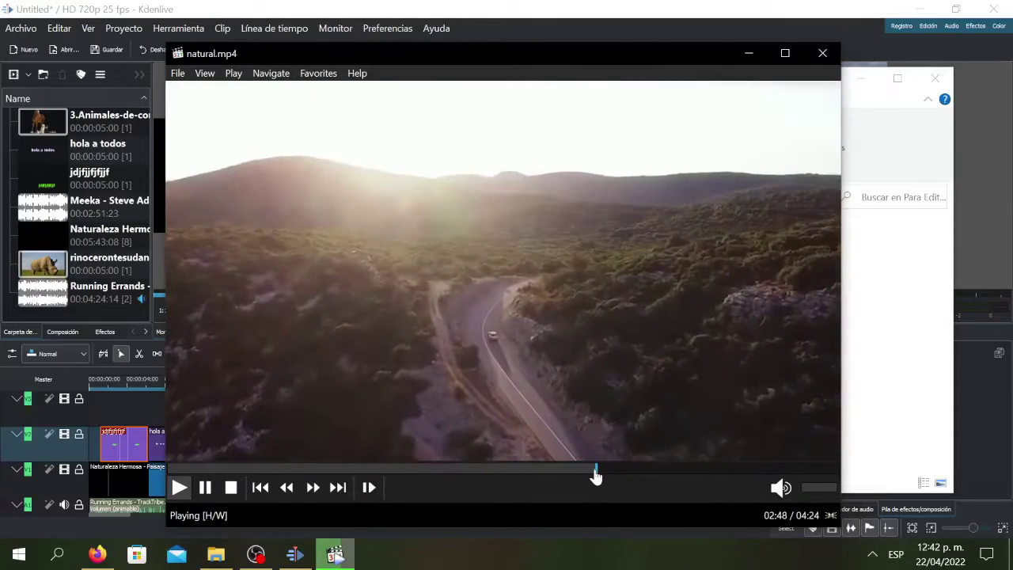
left_click(592, 474)
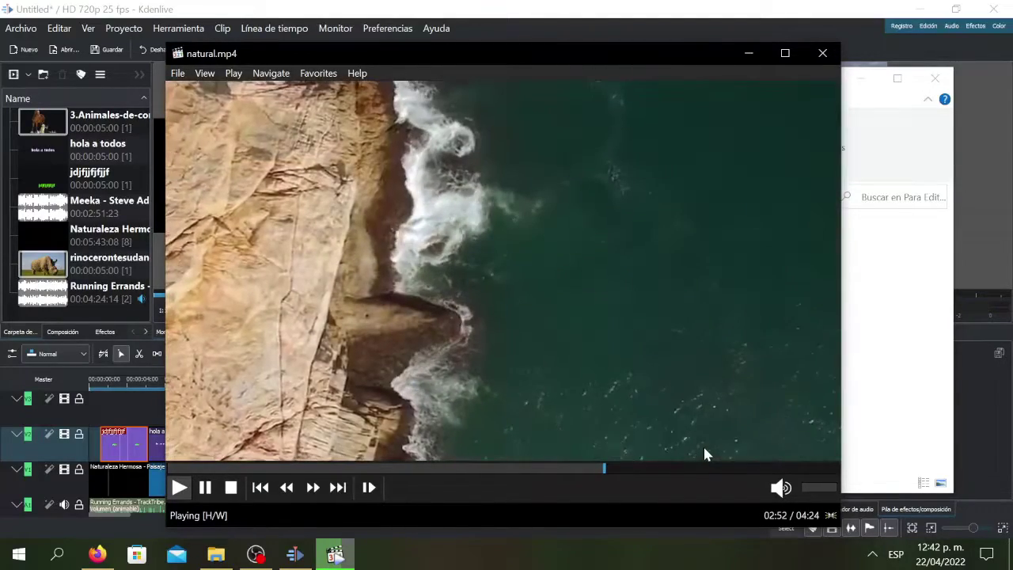
Close the media player, the Para Editar folder window and the rendering dialog to return to the Kdenlive project.
left_click(831, 61)
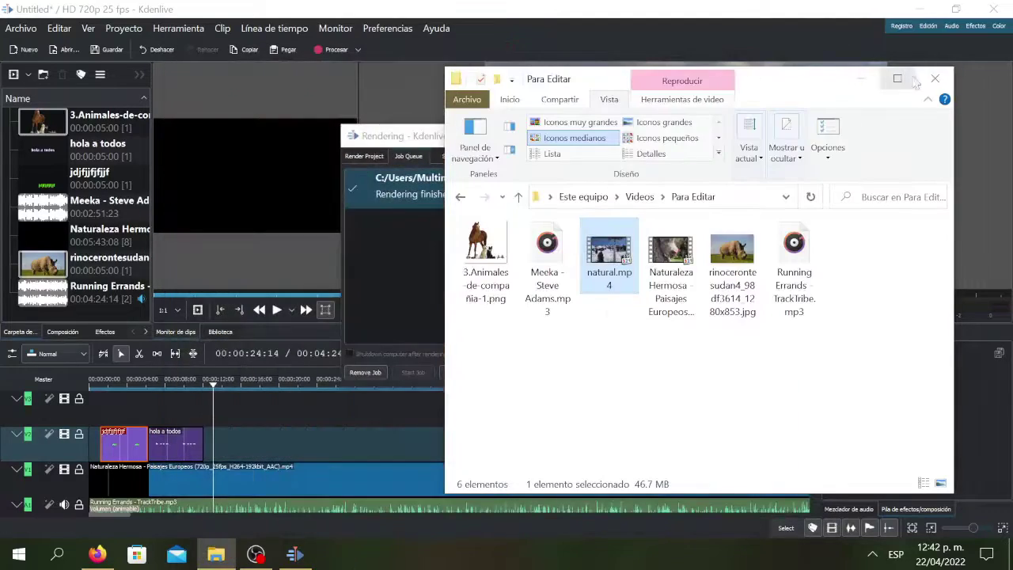
left_click(935, 78)
left_click(578, 135)
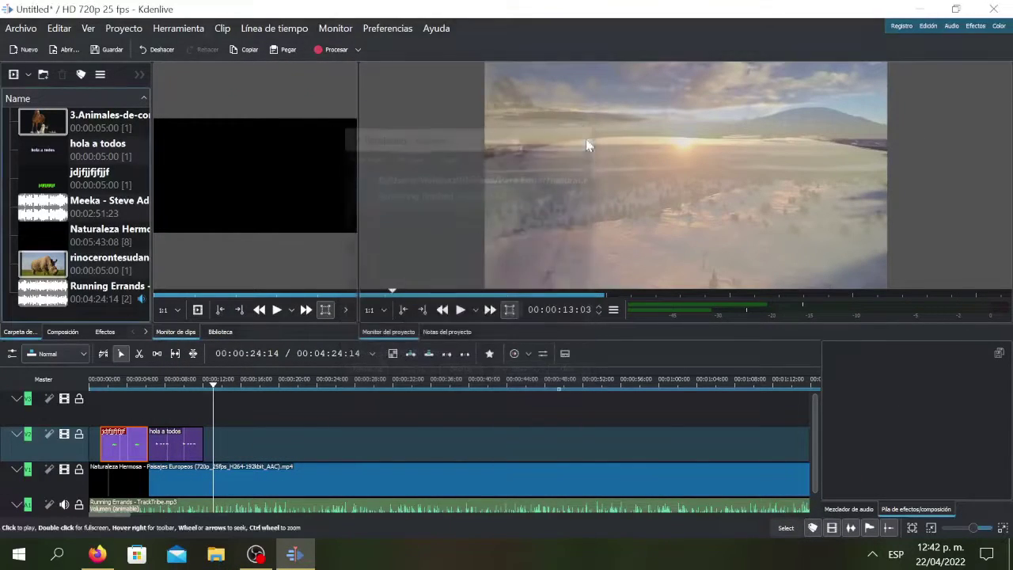